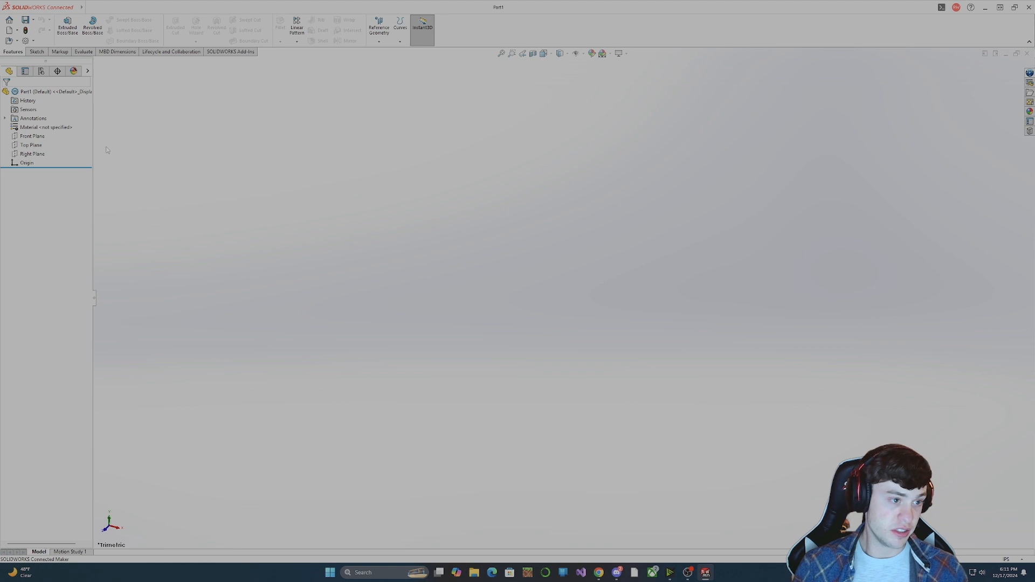
Orient the view normal to the Right Plane and start a sketch on that plane.
right_click(35, 145)
right_click(27, 152)
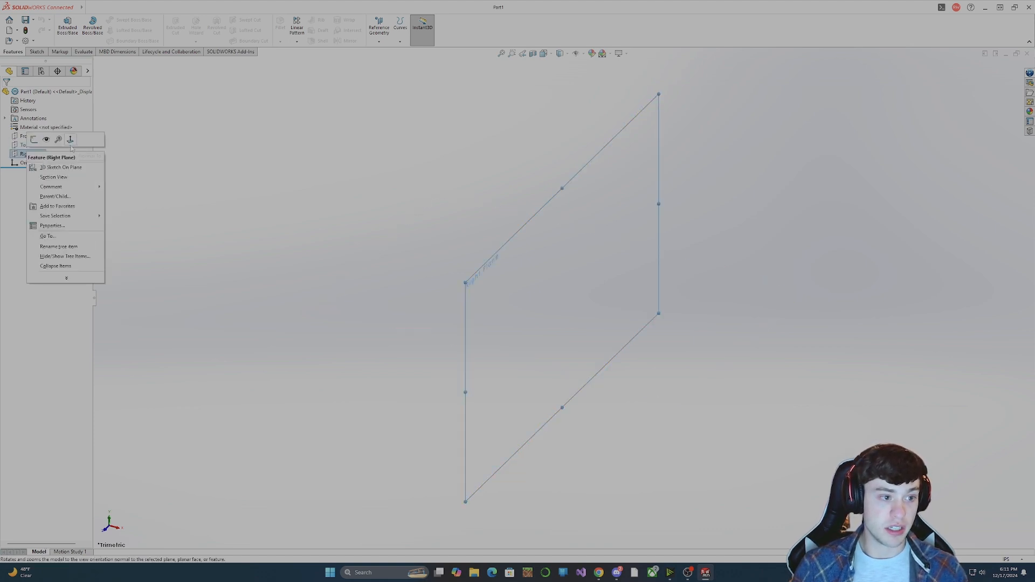
left_click(70, 139)
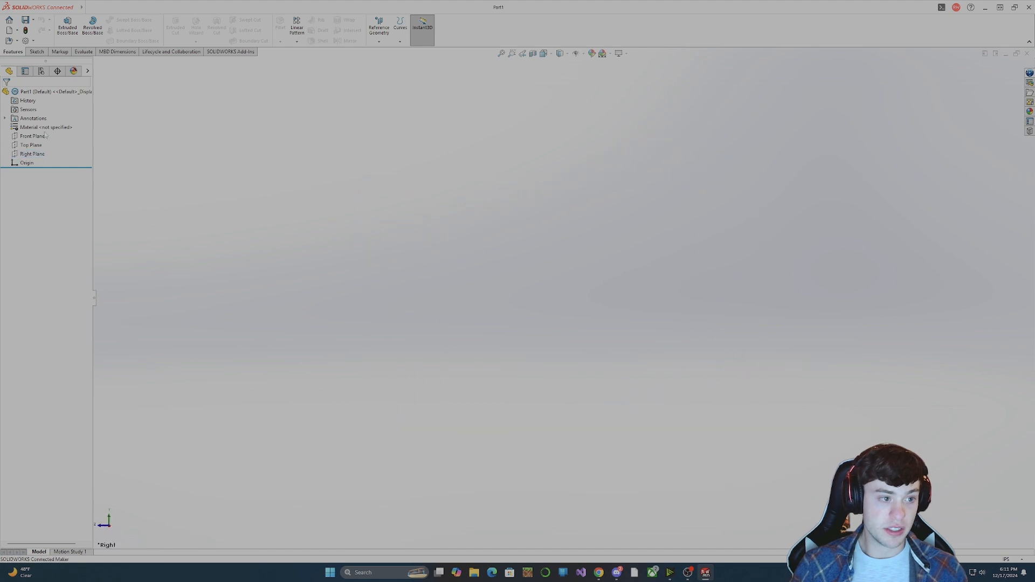
right_click(32, 153)
left_click(57, 140)
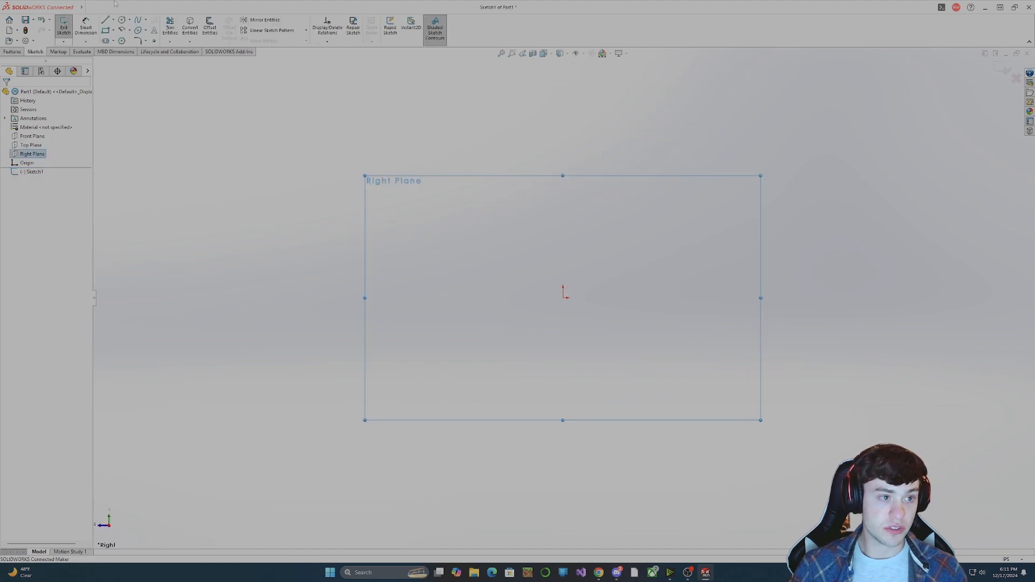
Sketch a vertical construction line of infinite length through the origin.
left_click(113, 20)
left_click(126, 40)
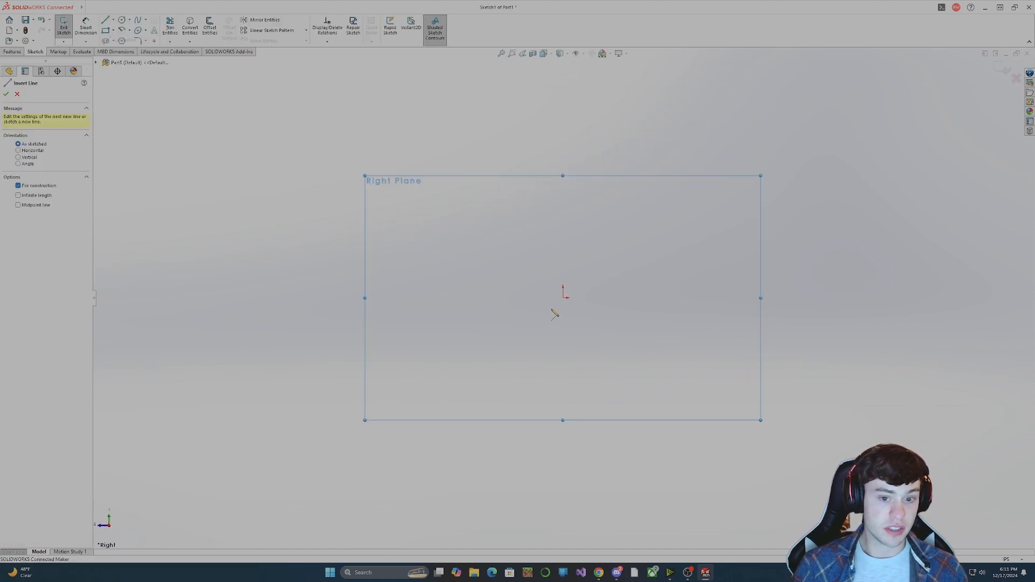
left_click(18, 196)
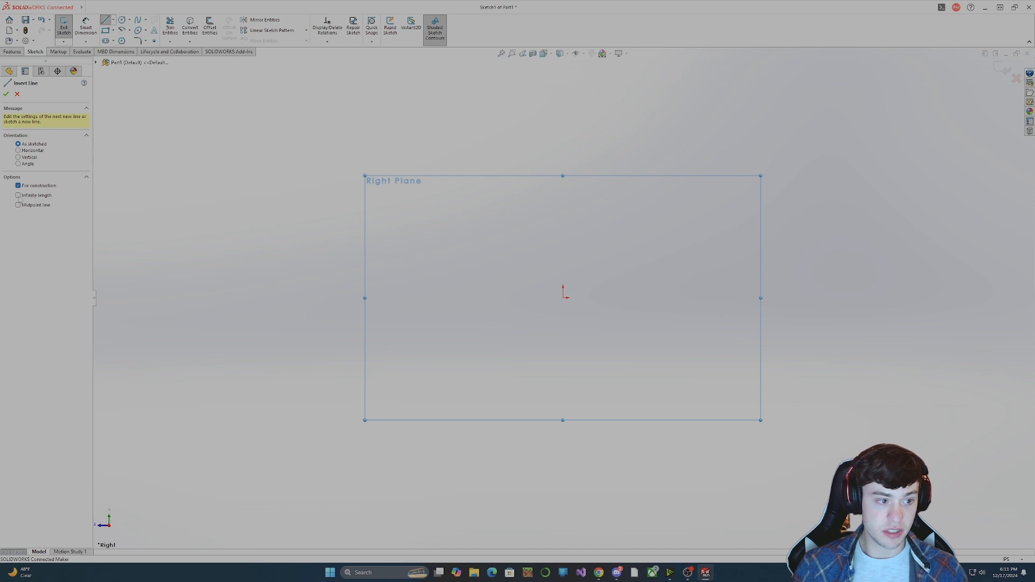
left_click(562, 298)
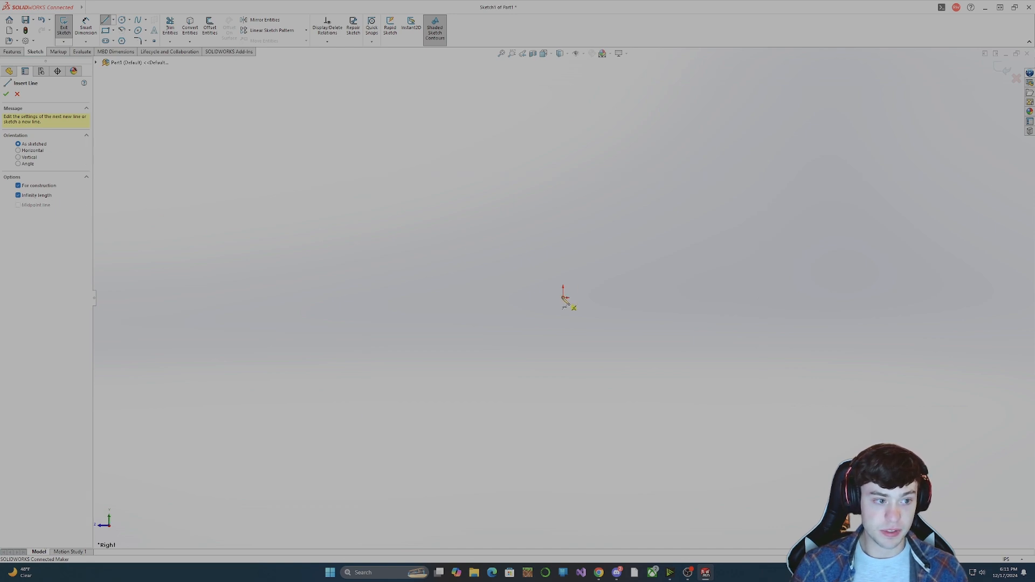
left_click(565, 249)
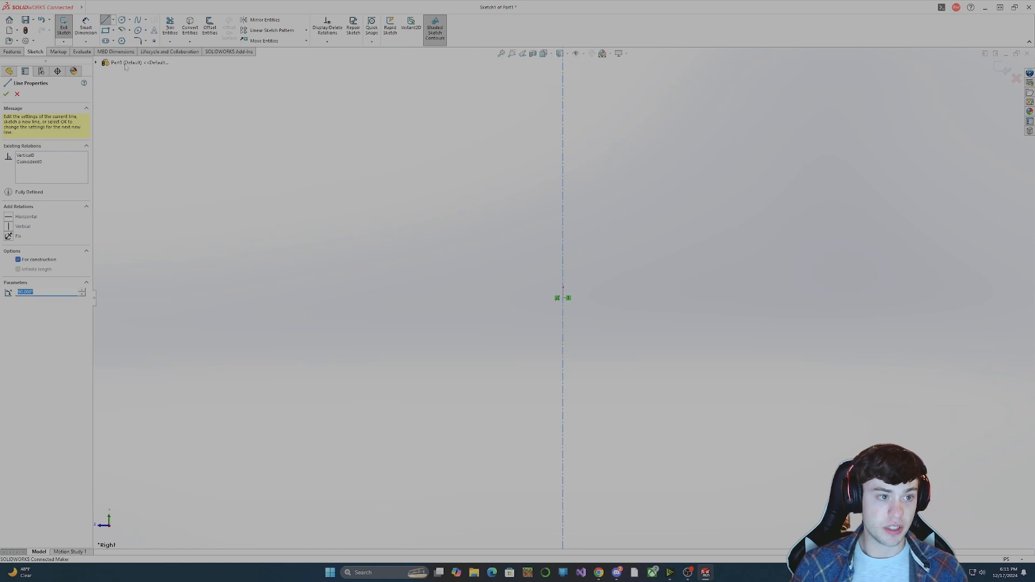
Sketch a horizontal construction line from the origin and make it infinite in length.
left_click(113, 20)
left_click(117, 40)
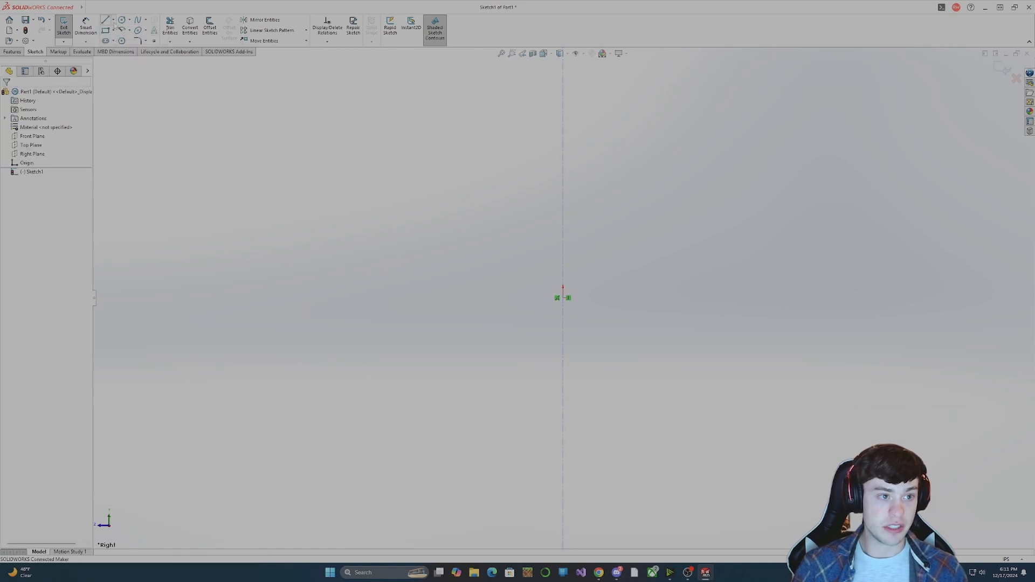
left_click(563, 298)
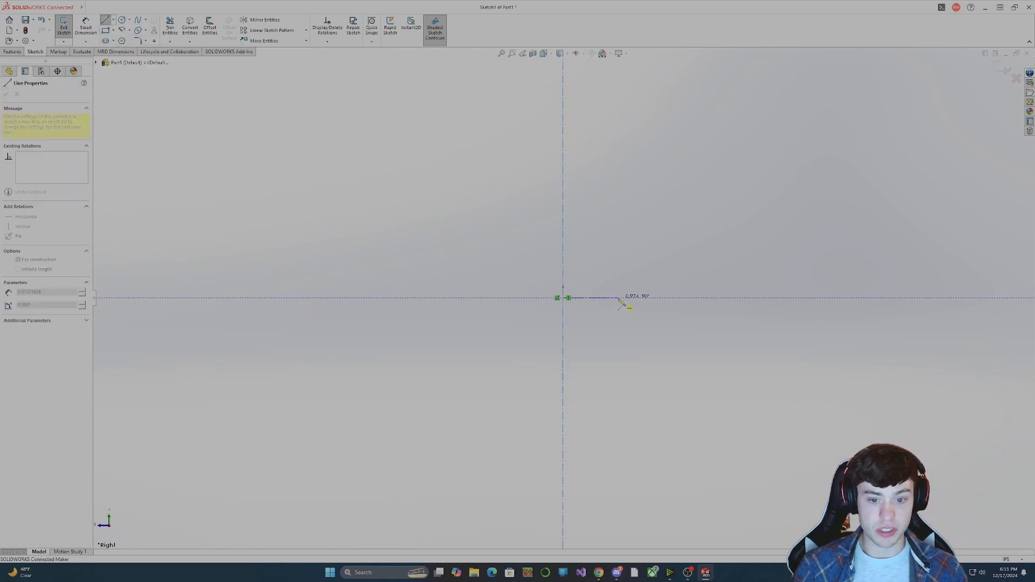
key("Escape")
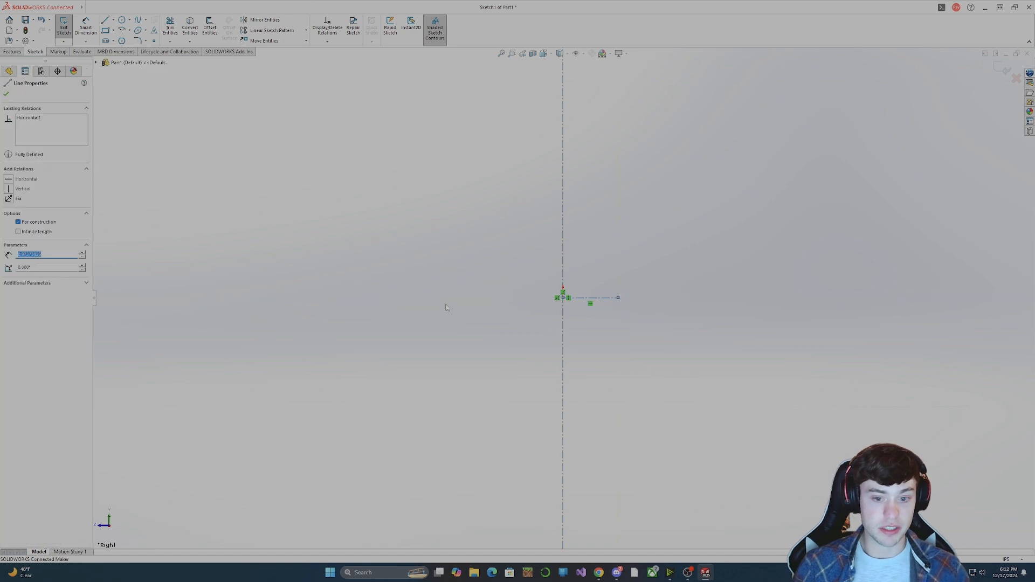
left_click(19, 232)
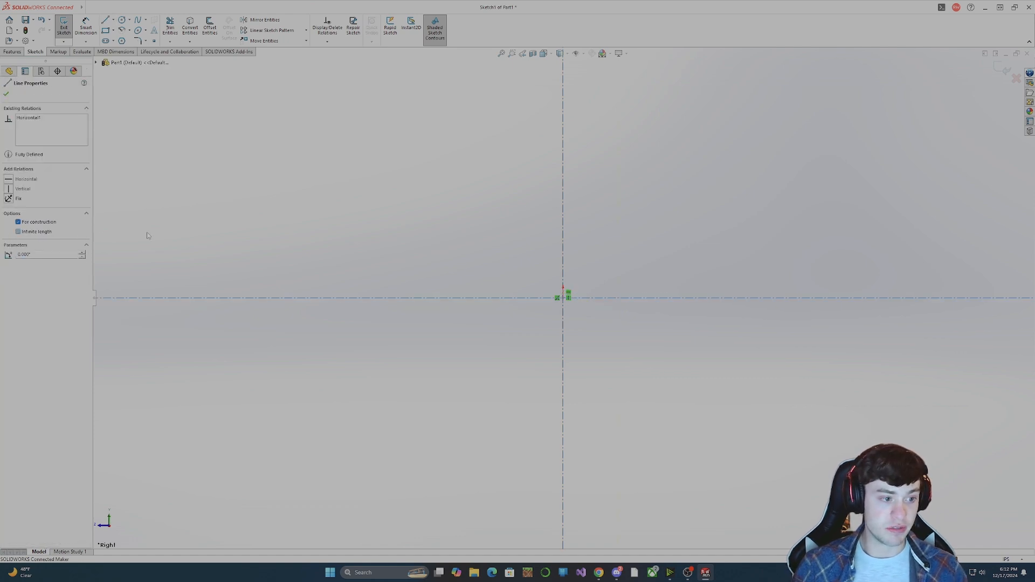
key("Escape")
Shift the horizontal centerline off the origin and constrain it coincident with the origin.
left_click_drag(582, 298, 596, 246)
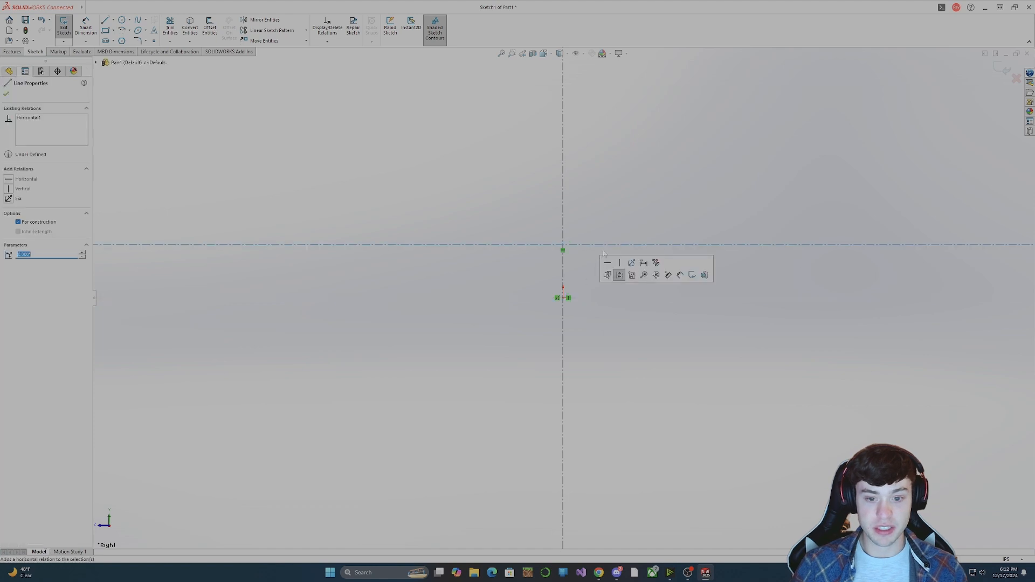
left_click(564, 298, "ctrl")
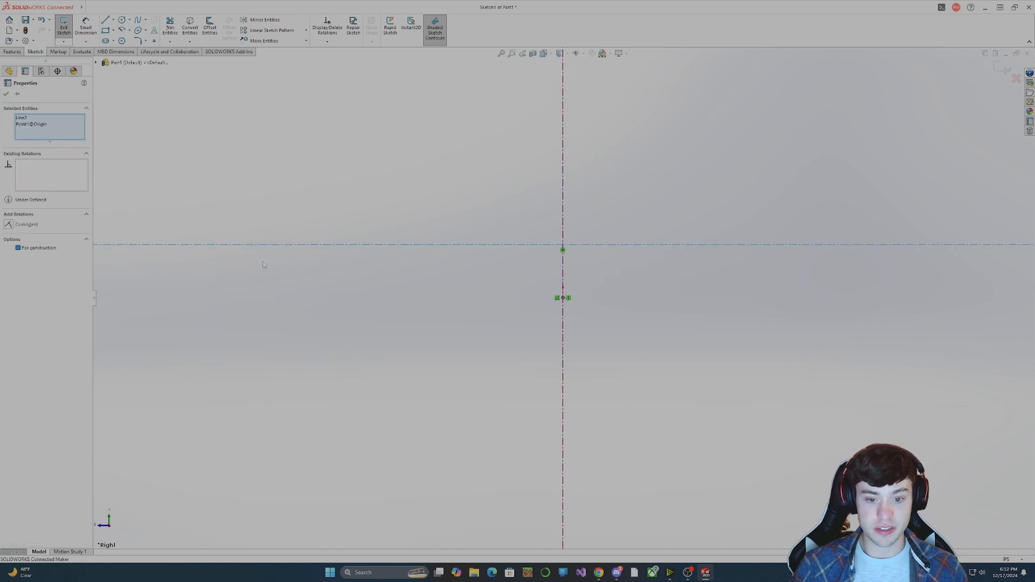
left_click(24, 224)
left_click(620, 311)
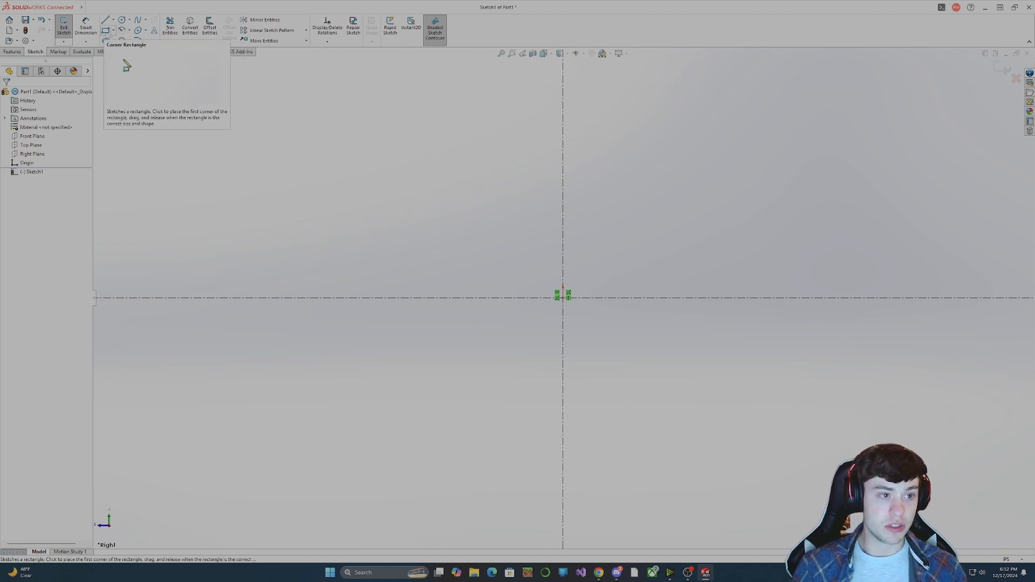
Sketch a center rectangle about 1.20 in wide, centered on the origin.
left_click(114, 32)
left_click(114, 31)
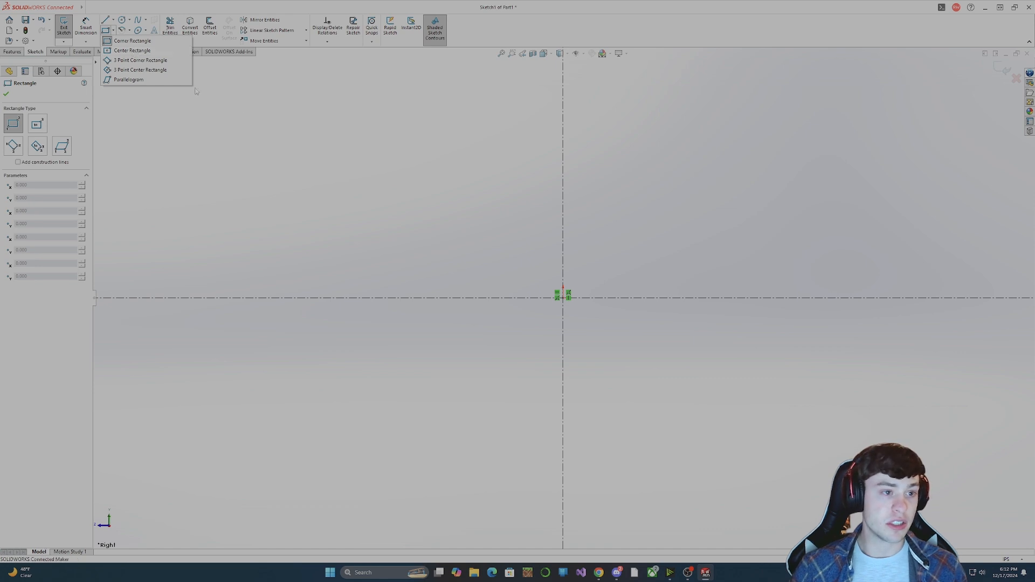
left_click(133, 50)
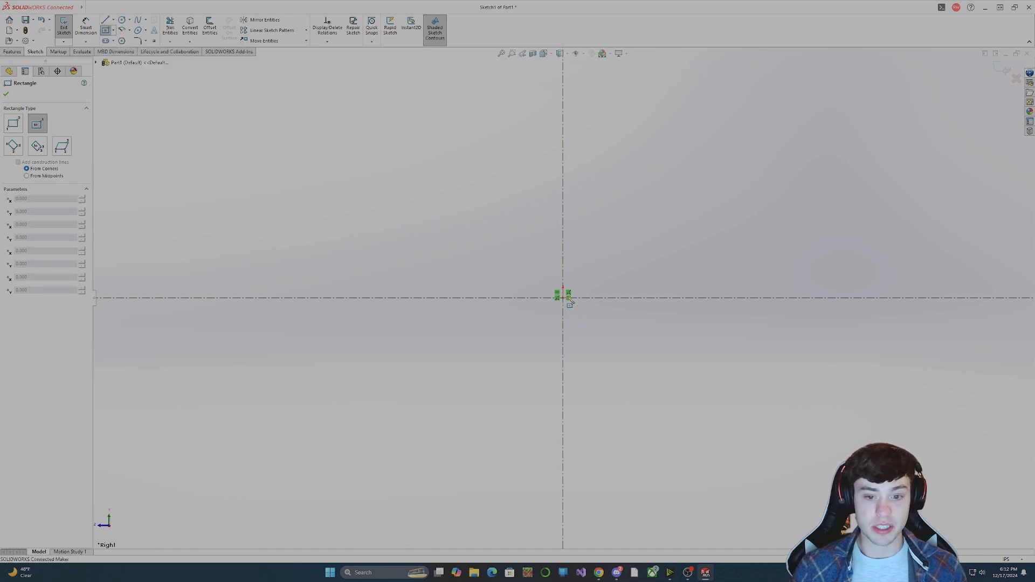
left_click(563, 298)
left_click(598, 271)
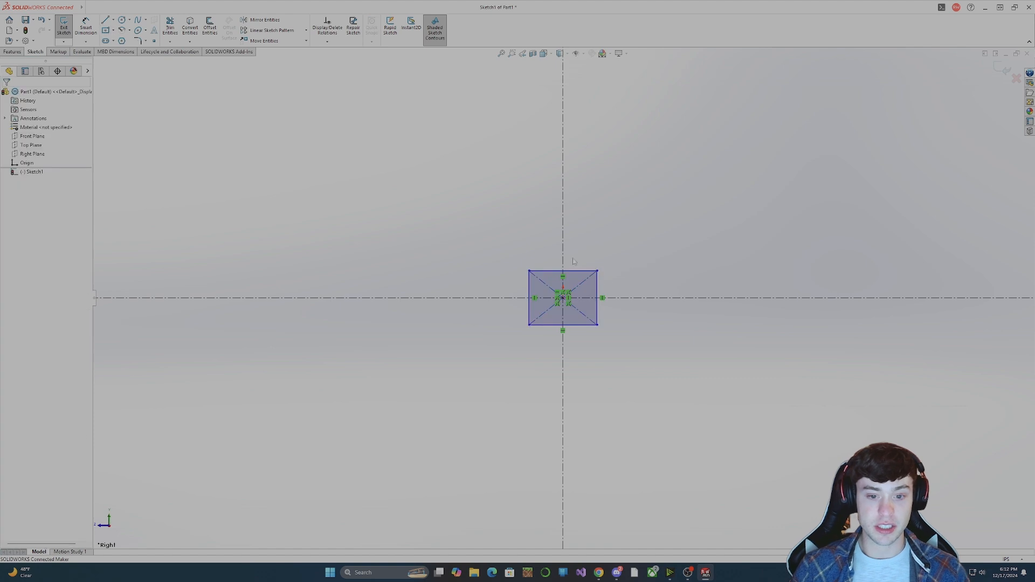
Dimension the rectangle's top edge and set its width to 2 cm (0.79 in).
left_click(86, 27)
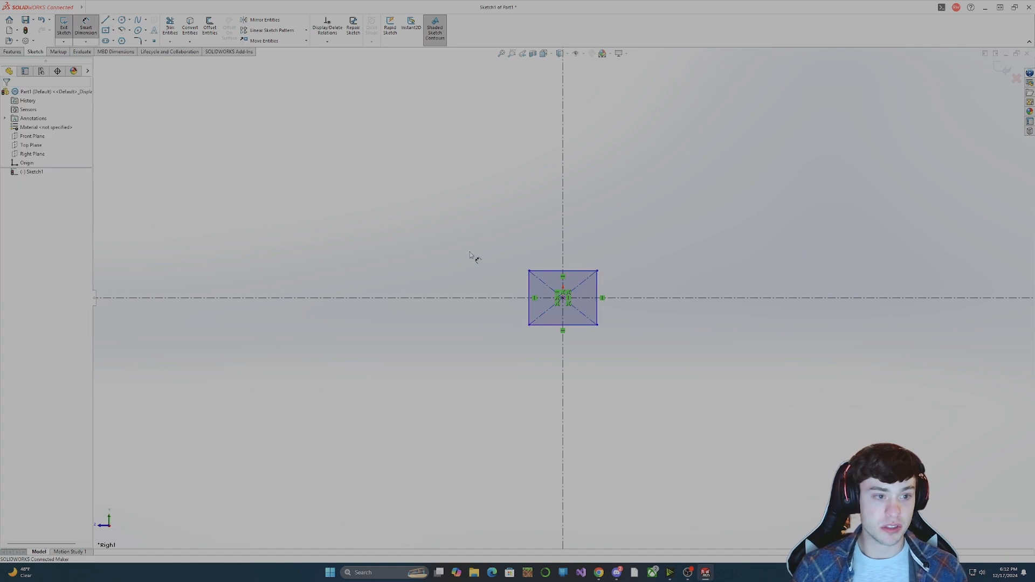
left_click(588, 270)
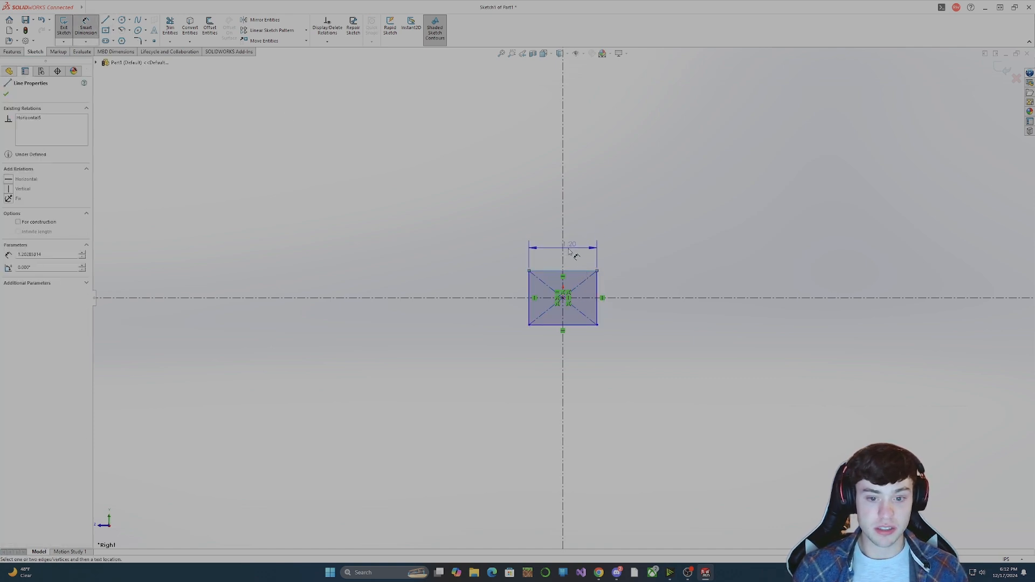
left_click(585, 259)
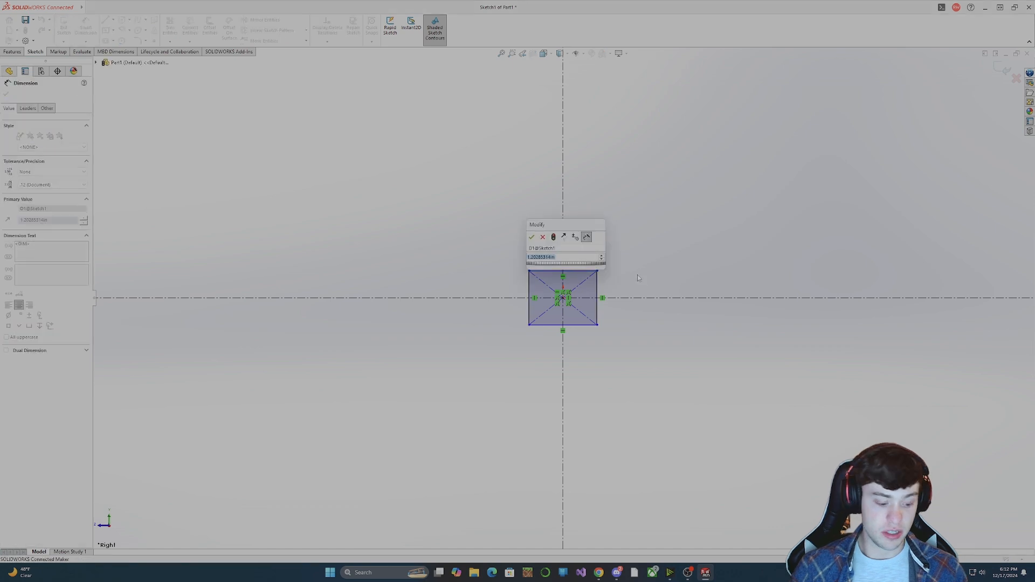
type("0.79")
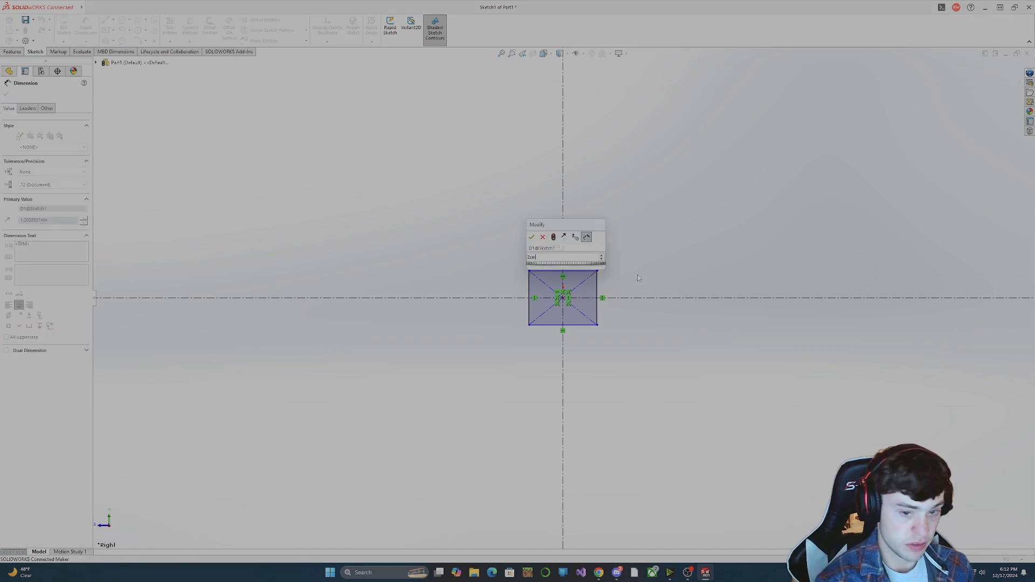
key("Return")
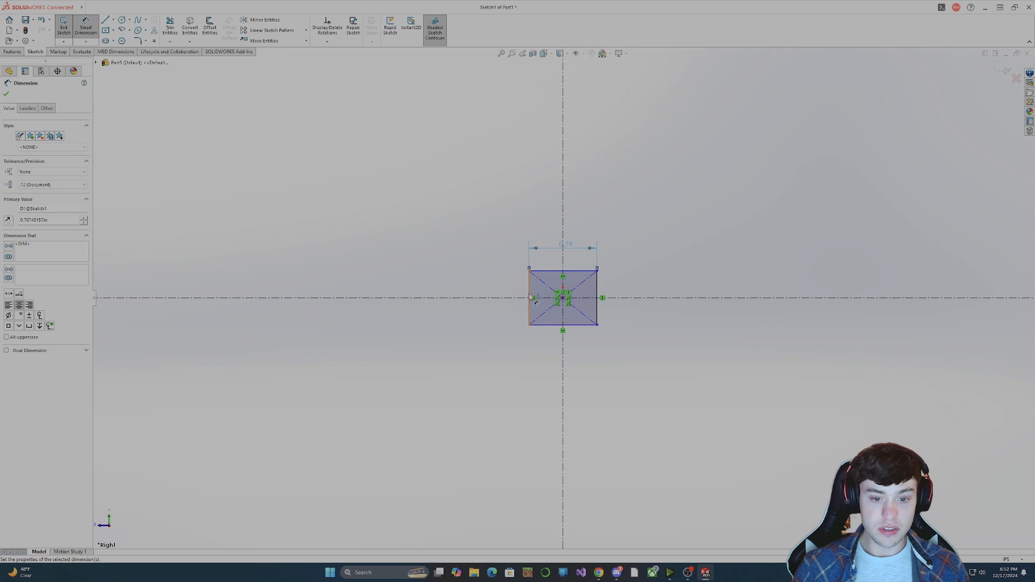
Dimension the rectangle's left edge and set its height to 0.79 in, matching the width.
left_click(529, 297)
left_click(512, 298)
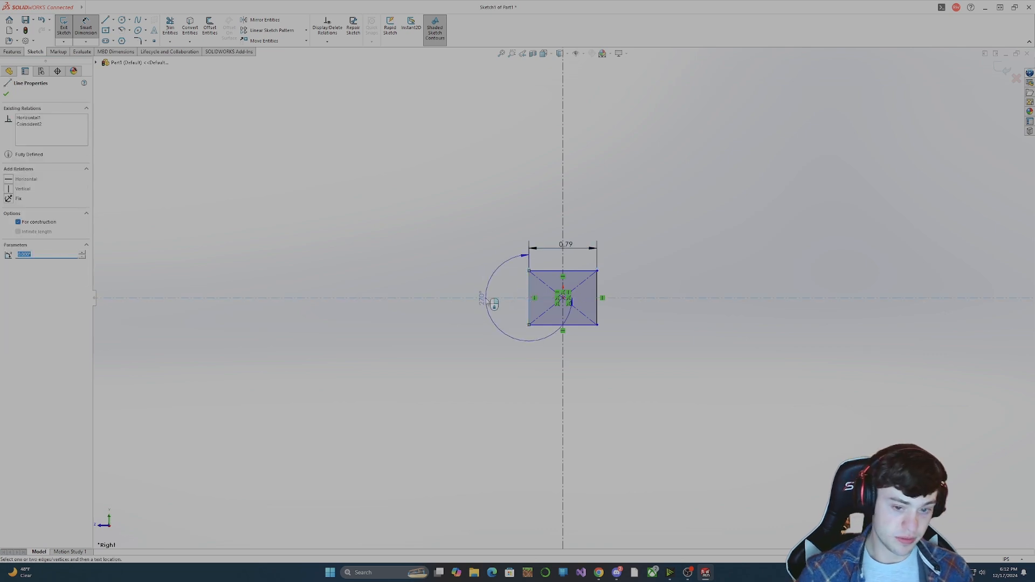
left_click(511, 311)
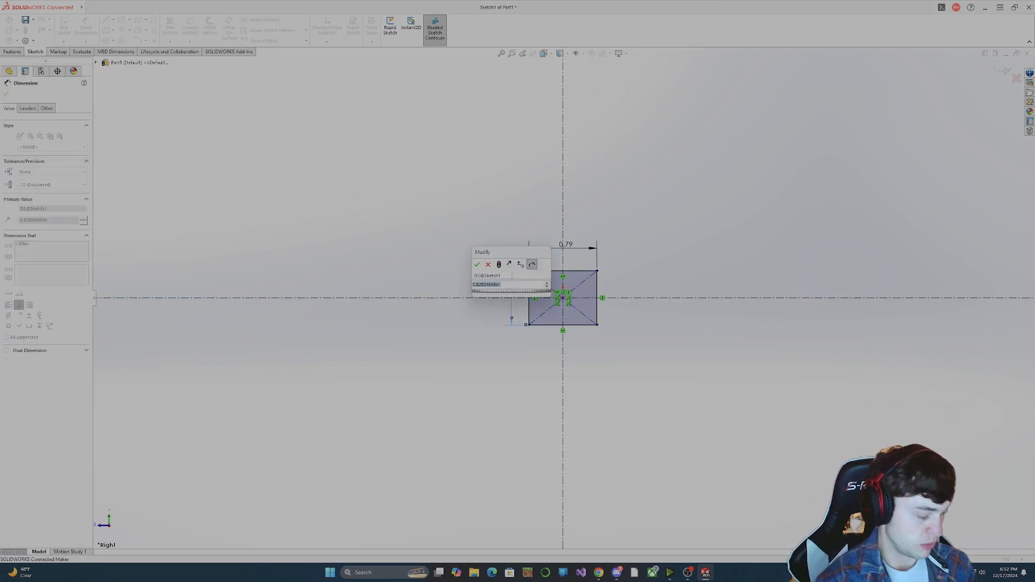
key("Return")
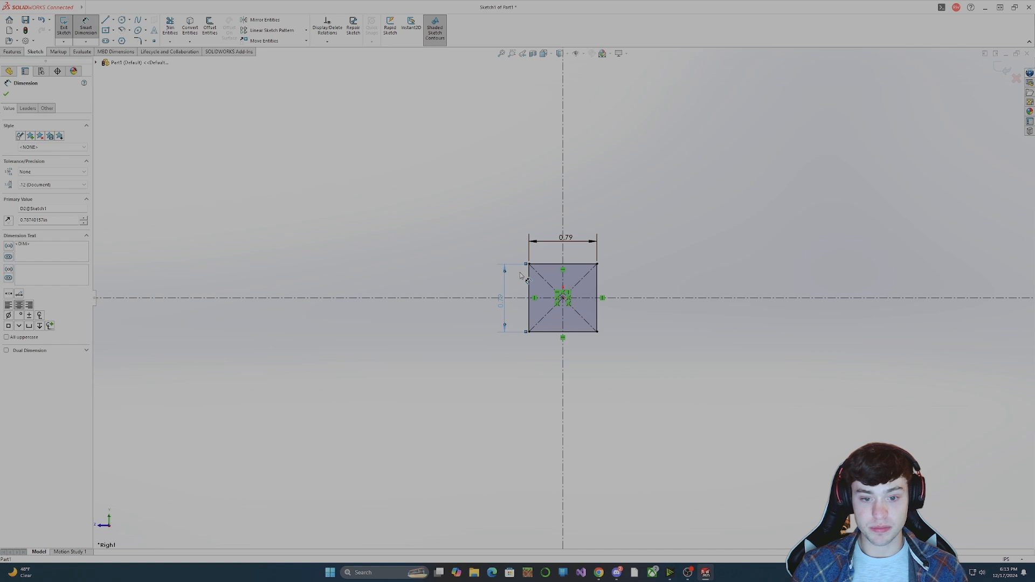
key("Escape")
Reposition the width and height dimensions away from the square, placing the height dimension on its right side.
left_click_drag(502, 301, 455, 312)
left_click(554, 240)
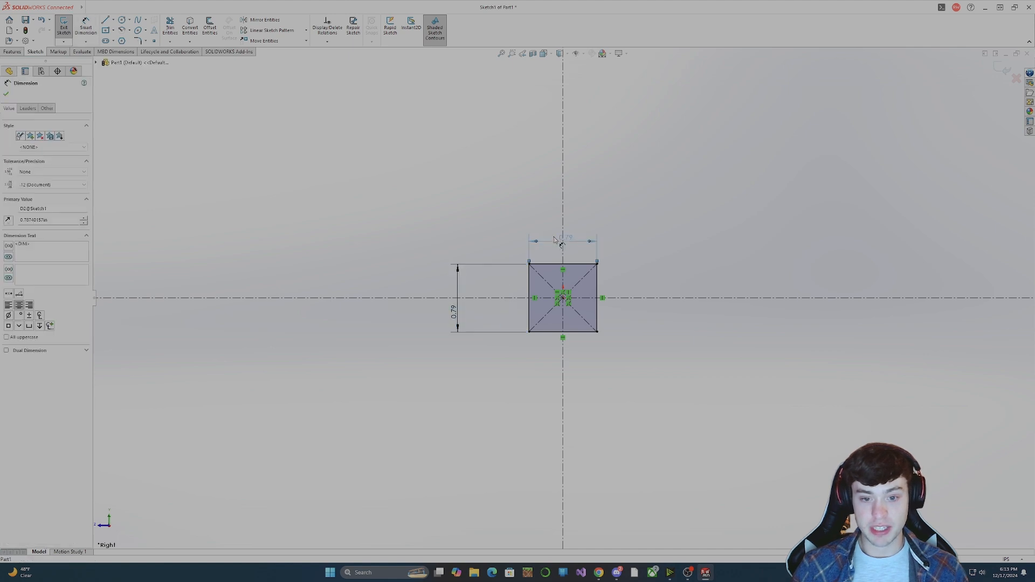
mouse_move(554, 240)
left_mouse_down()
mouse_move(562, 217)
mouse_move(662, 220)
left_mouse_up()
left_click(457, 319)
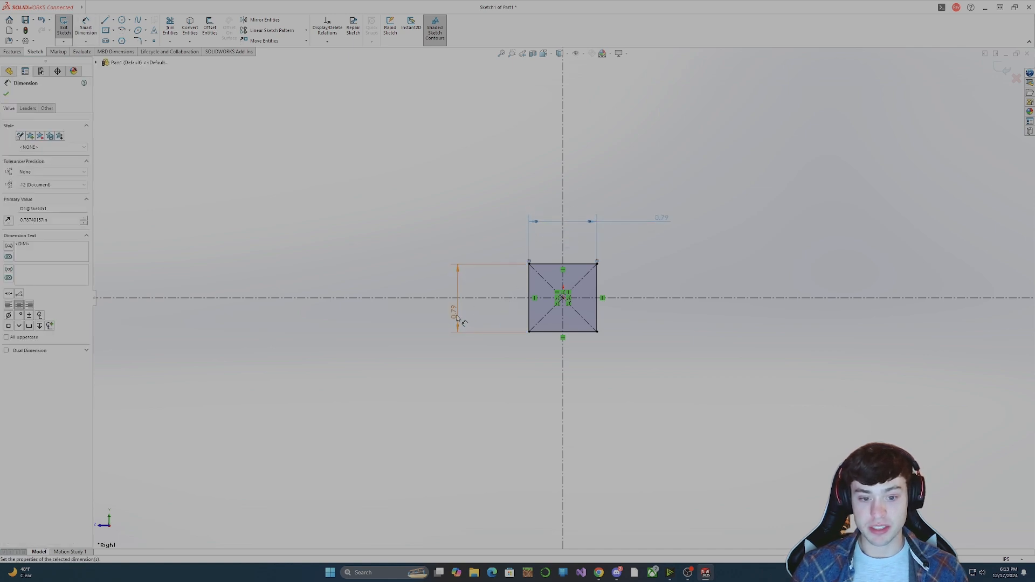
left_click_drag(458, 320, 449, 379)
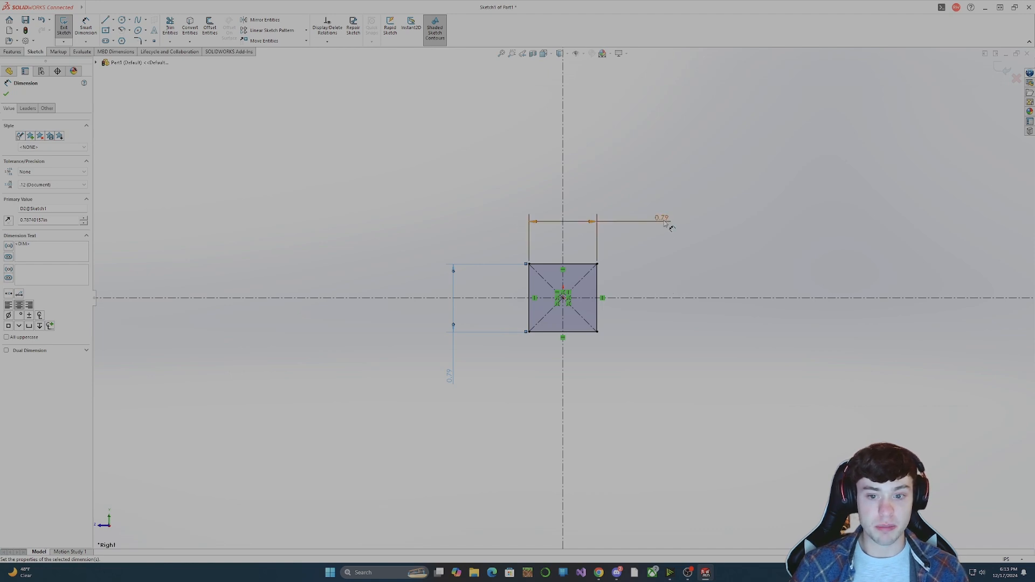
left_click(451, 373)
mouse_move(451, 373)
left_mouse_down()
mouse_move(541, 388)
mouse_move(693, 383)
left_mouse_up()
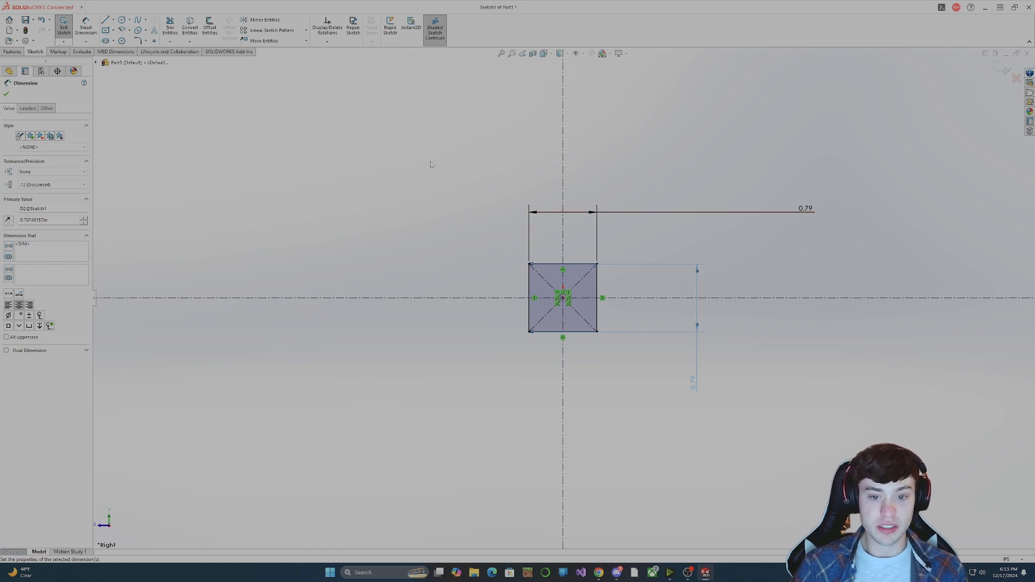
Sketch a circle centered on the horizontal centerline just outside the square's left edge, overlapping that edge.
left_click(122, 20)
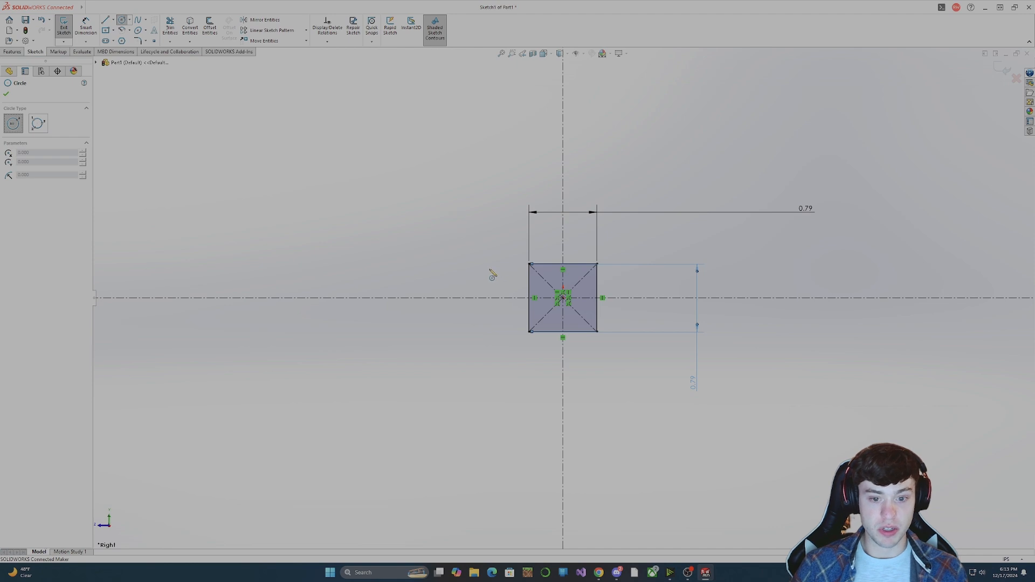
left_click(522, 297)
left_click(544, 305)
key("Escape")
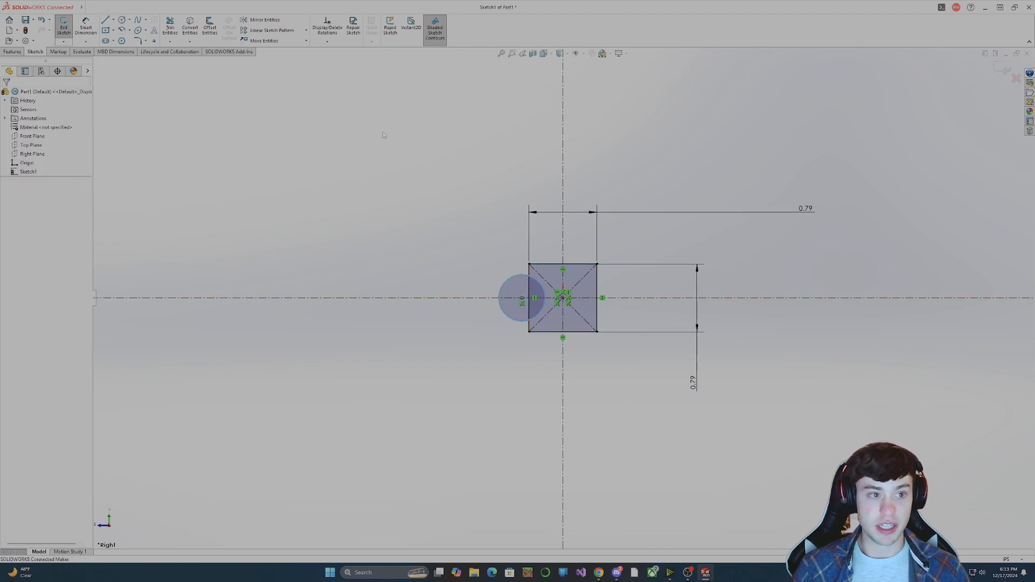
Sketch a smaller circle just above the square's top edge, slightly left of the vertical centerline.
left_click(122, 20)
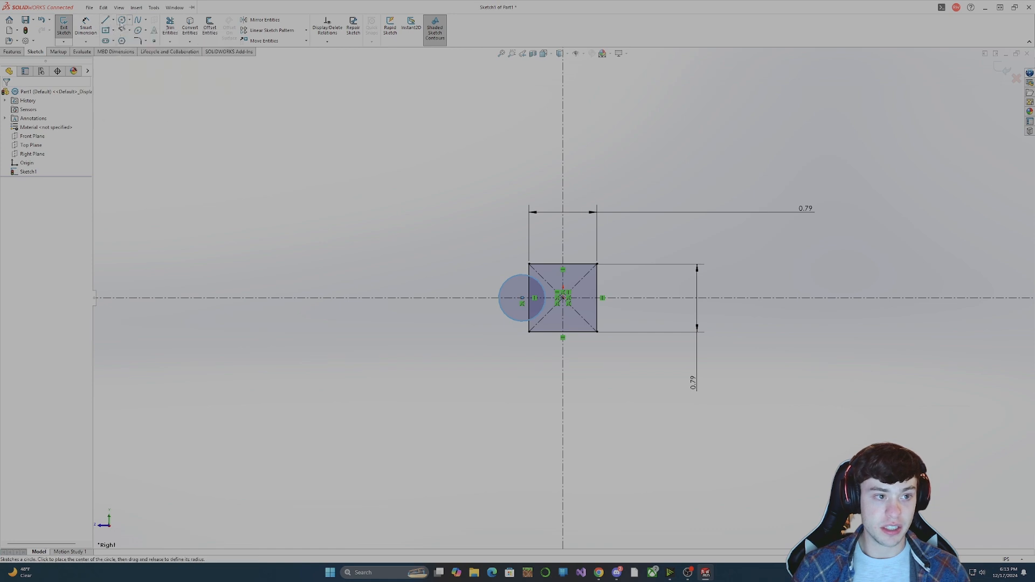
left_click(555, 248)
left_click(548, 261)
key("Escape")
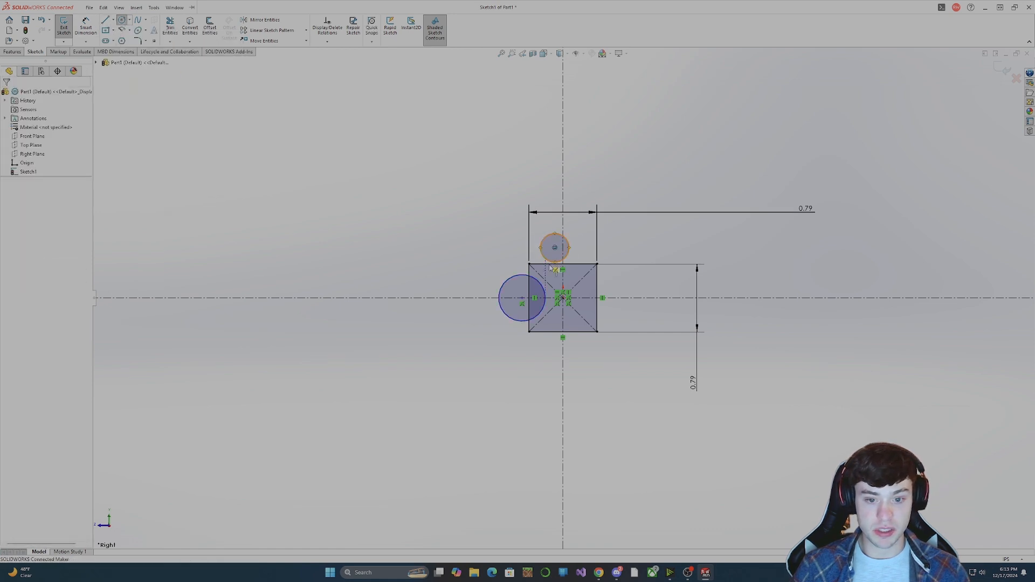
Add a tangent relation between the small upper circle and the larger circle on the left edge.
left_click(546, 262)
left_click(539, 282, "ctrl")
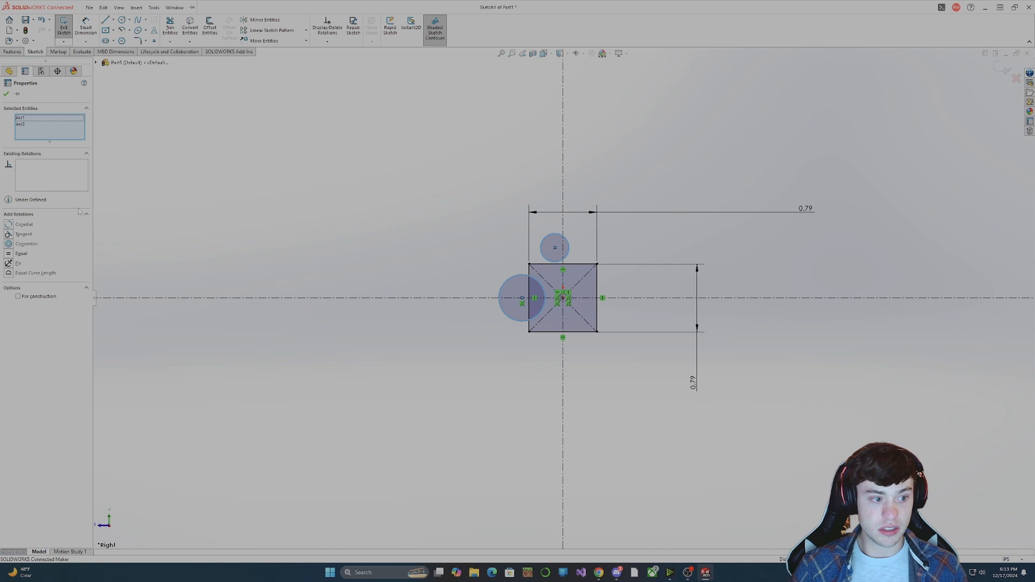
left_click(23, 234)
key("Escape")
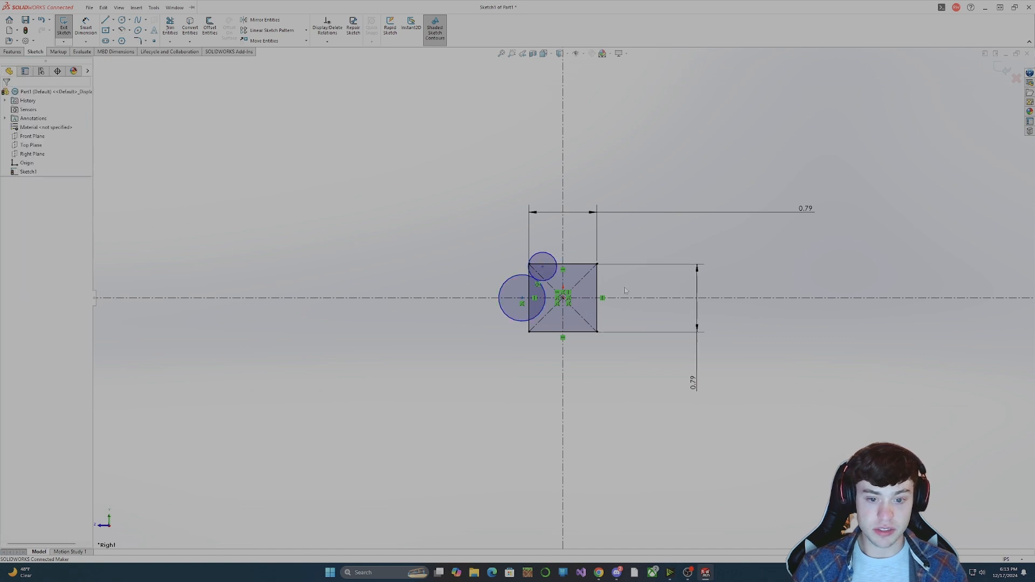
Add a tangent relation between the small upper circle and the square's left edge.
left_click(546, 282)
left_click(529, 327, "ctrl")
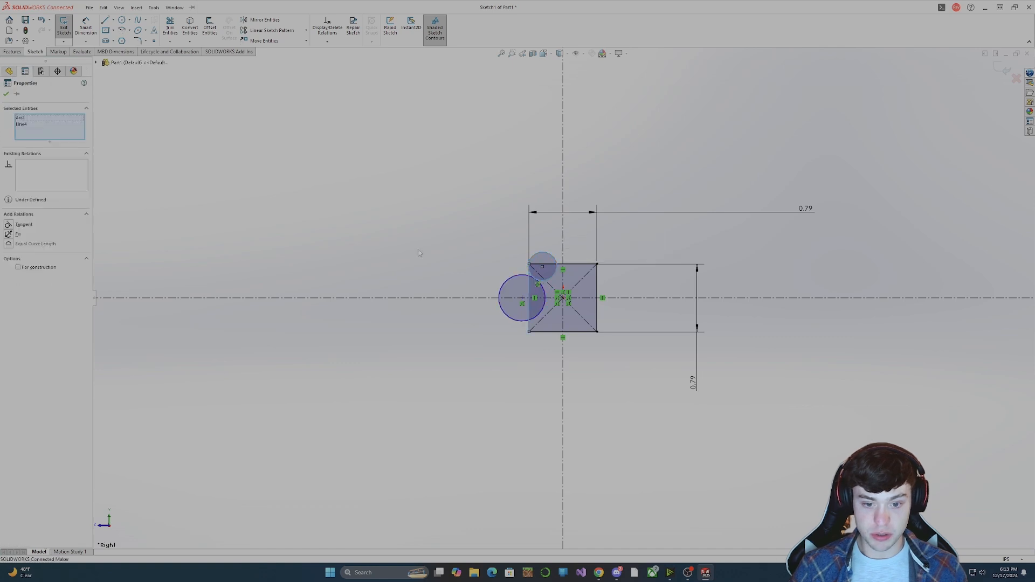
left_click(24, 225)
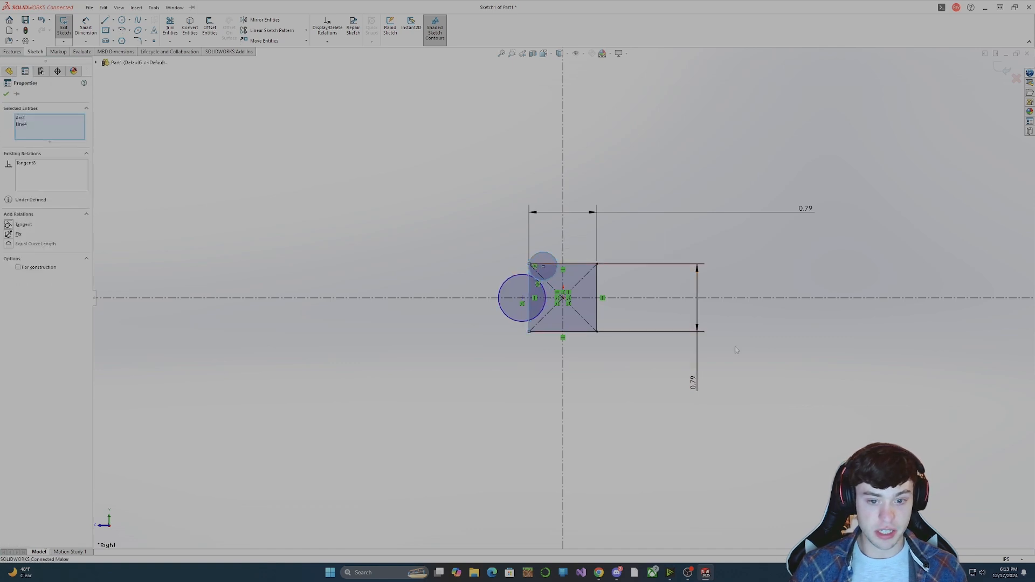
key("Escape")
Enlarge the larger circle slightly and shift its center farther outward along the horizontal centerline.
left_click_drag(533, 318, 538, 312)
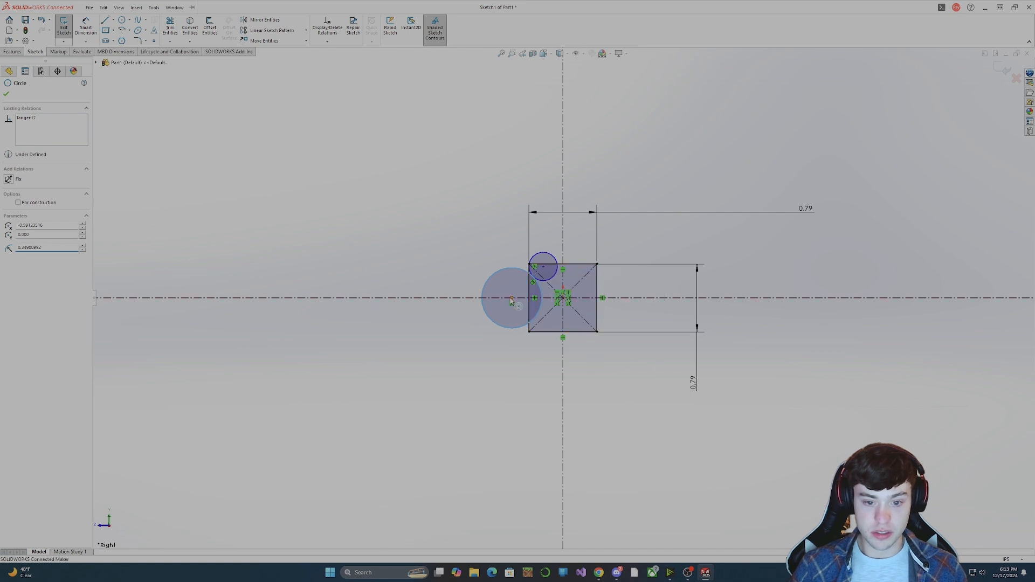
left_click(511, 299)
left_click_drag(502, 302, 517, 299)
left_click(624, 371)
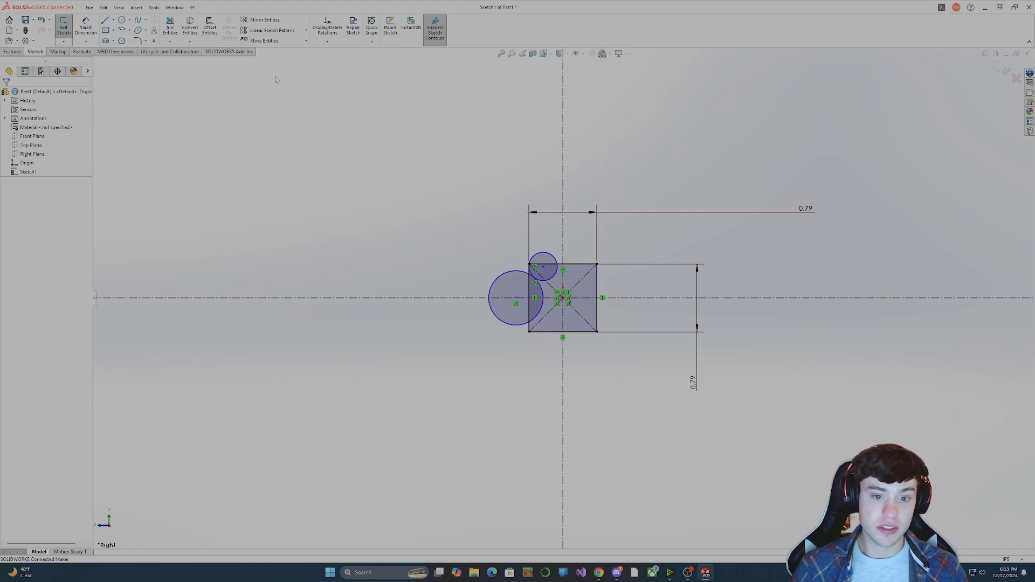
left_click(137, 8)
left_click(105, 20)
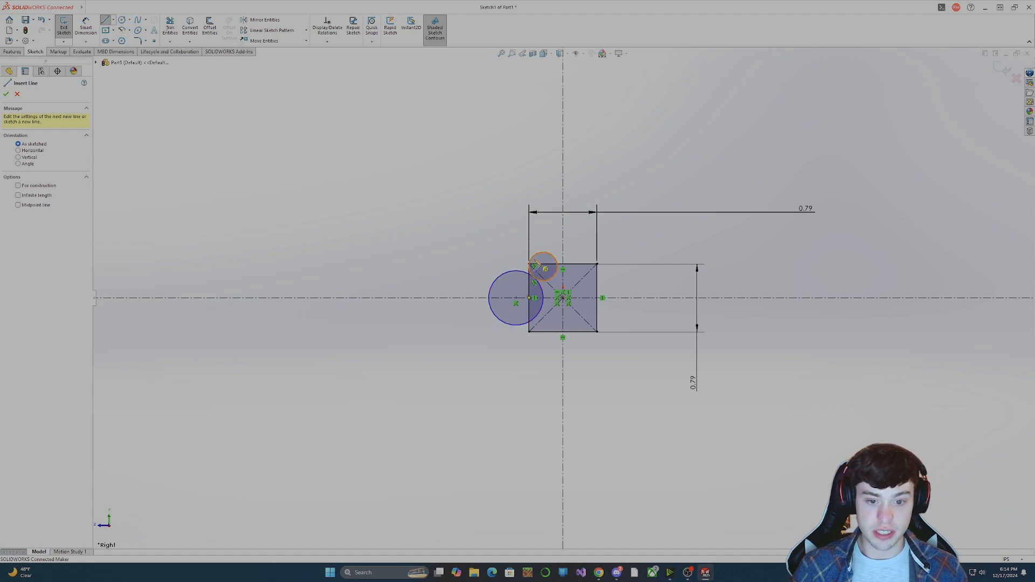
scroll(539, 254, "down", 5)
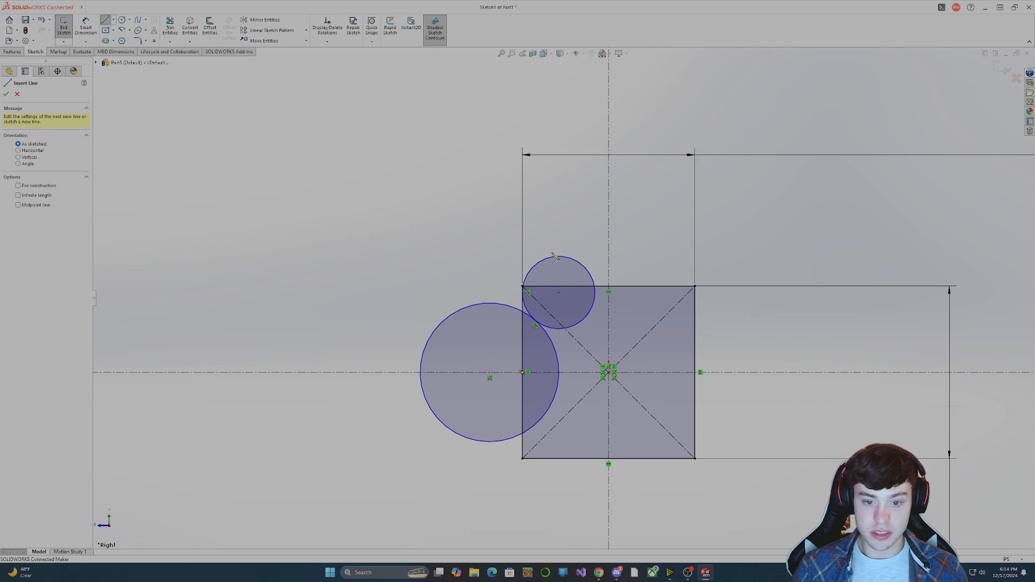
key("Escape")
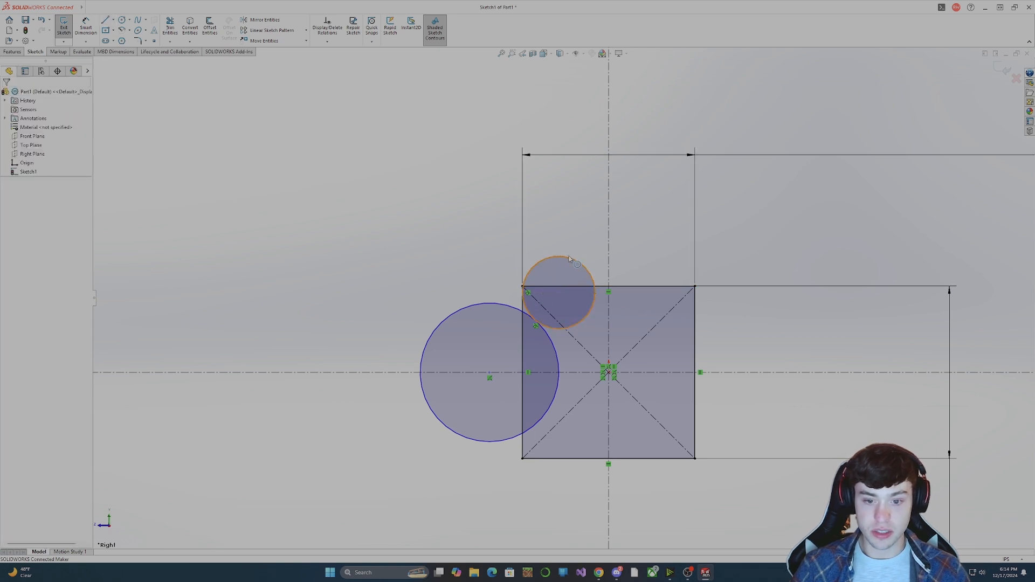
left_click(563, 259)
key("Escape")
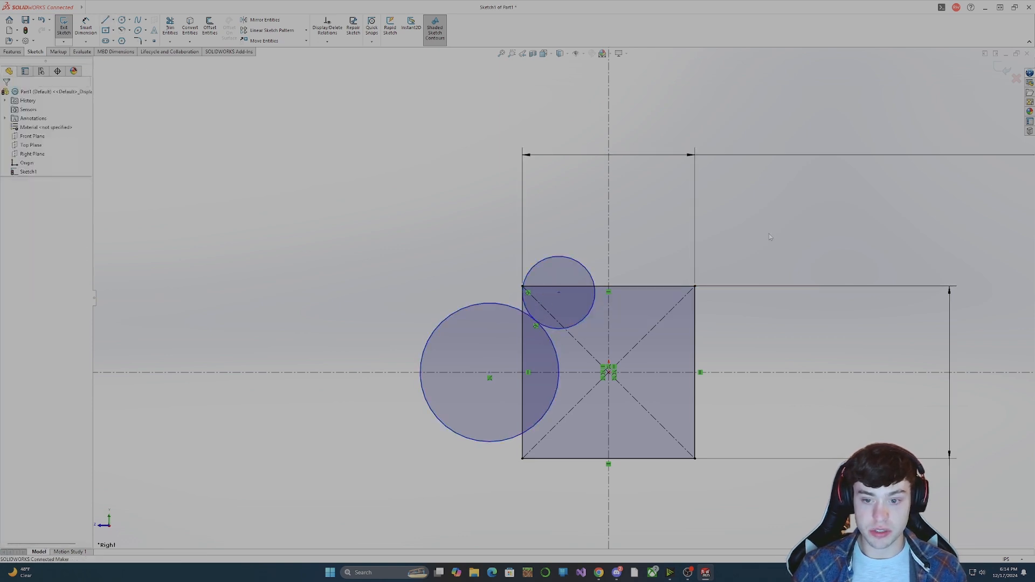
Try to mirror the two circles about the vertical centerline.
left_click(264, 20)
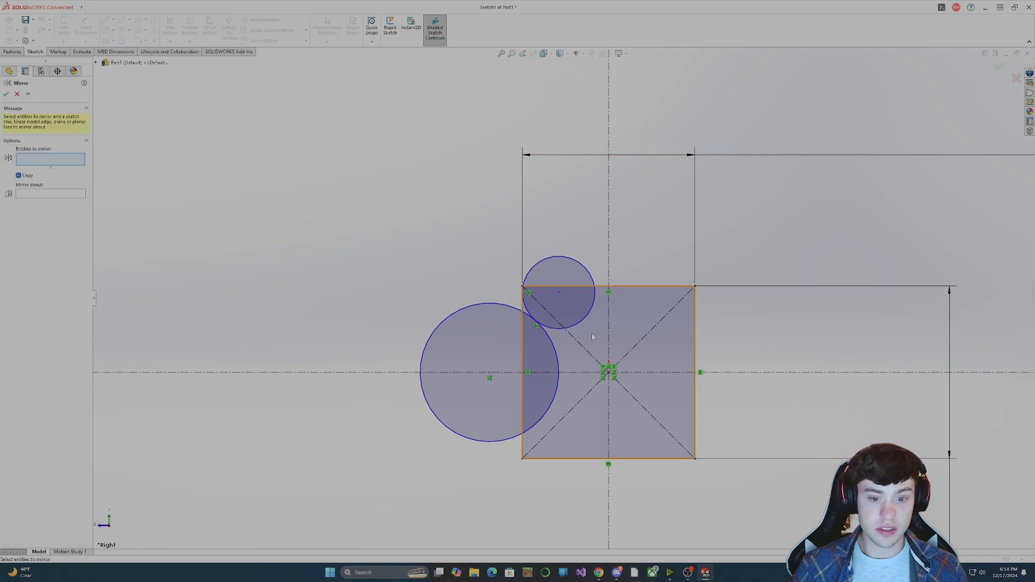
left_click(542, 326)
left_click(563, 320)
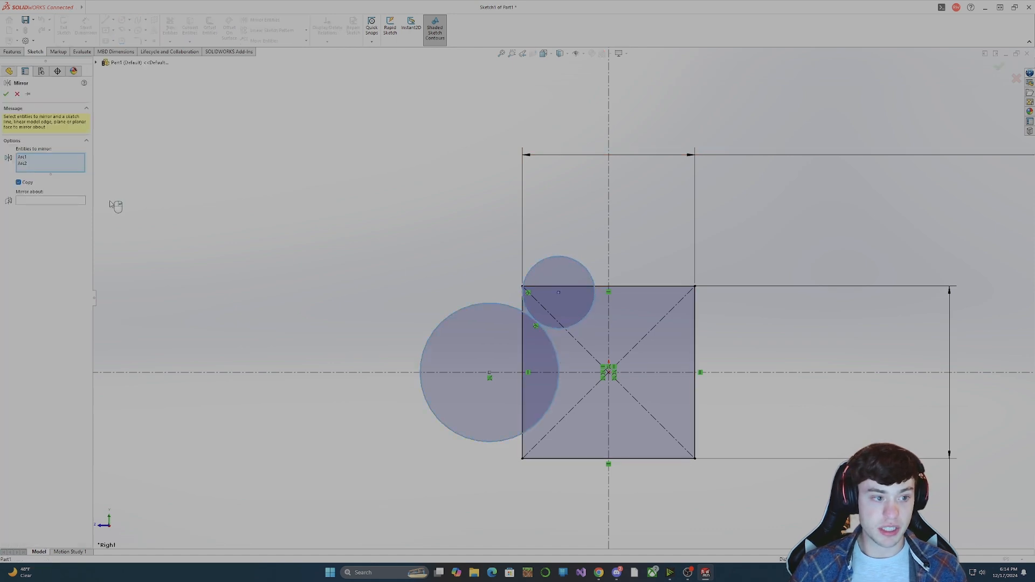
left_click(74, 200)
left_click(609, 235)
right_click(629, 236)
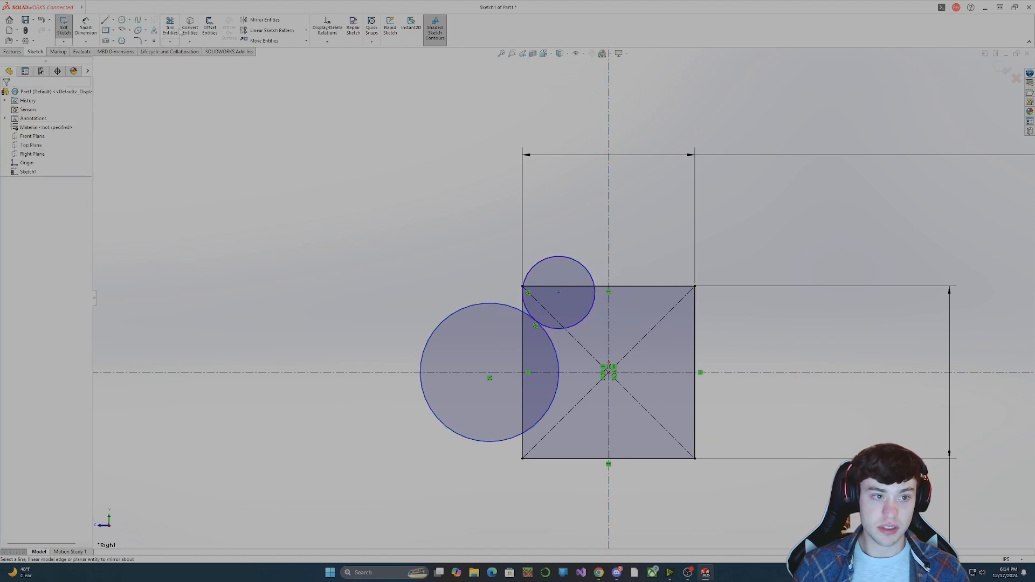
Mirror the small upper circle and the larger left circle about the vertical centerline, keeping the originals.
left_click(264, 20)
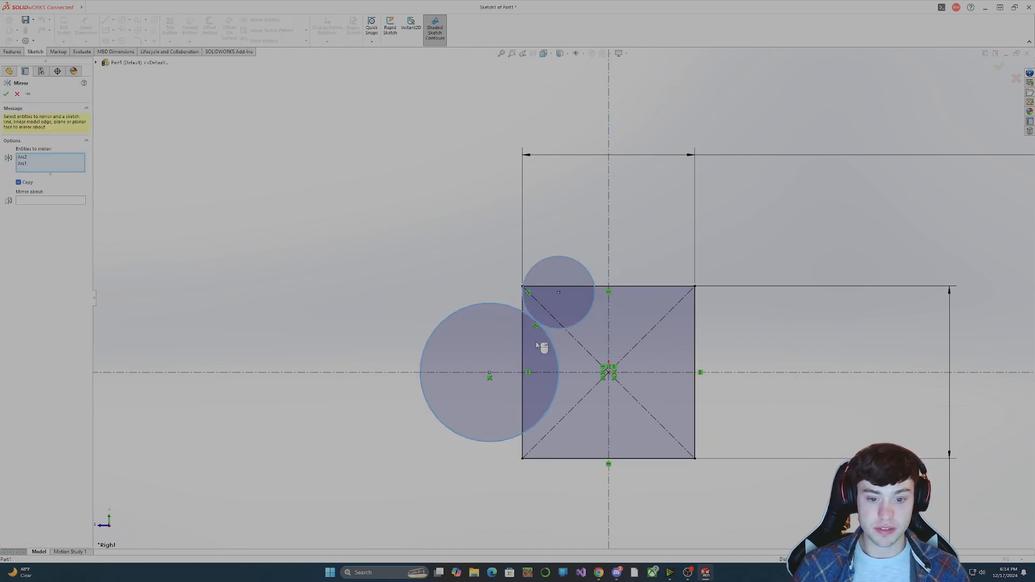
left_click(82, 198)
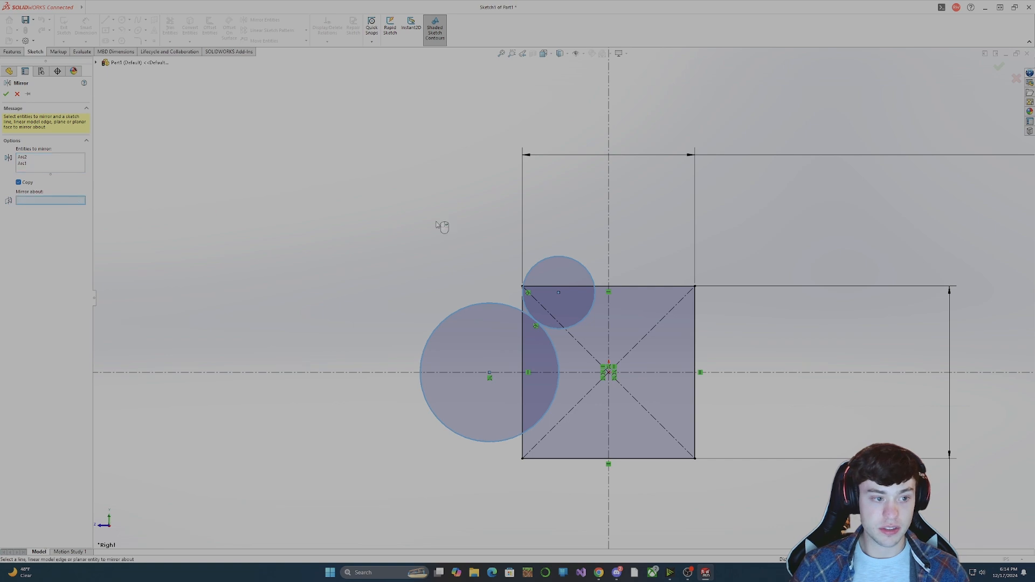
left_click(608, 226)
left_click(7, 94)
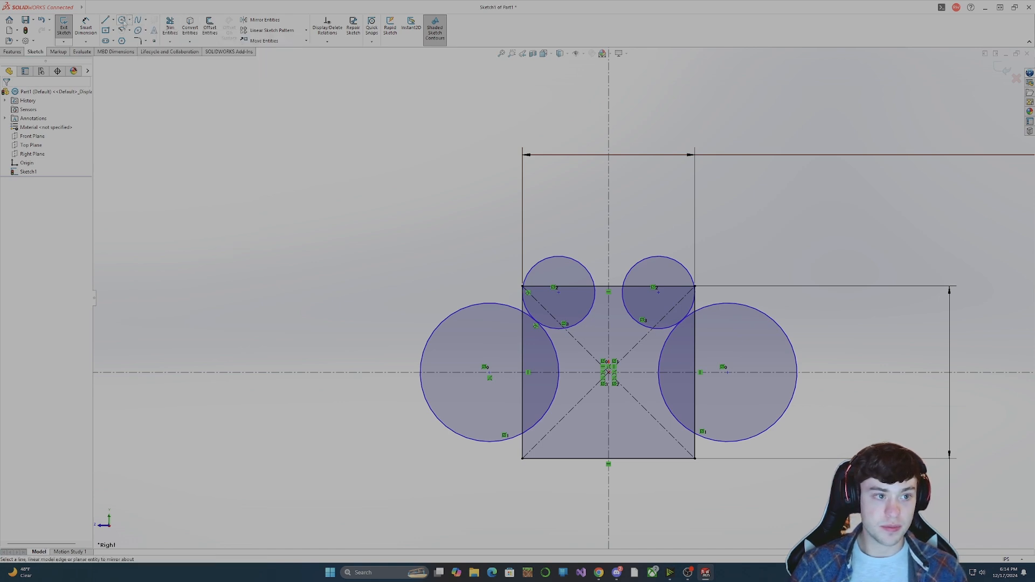
Sketch a horizontal line joining the topmost points of the two small upper circles.
left_click(105, 20)
left_click(562, 257)
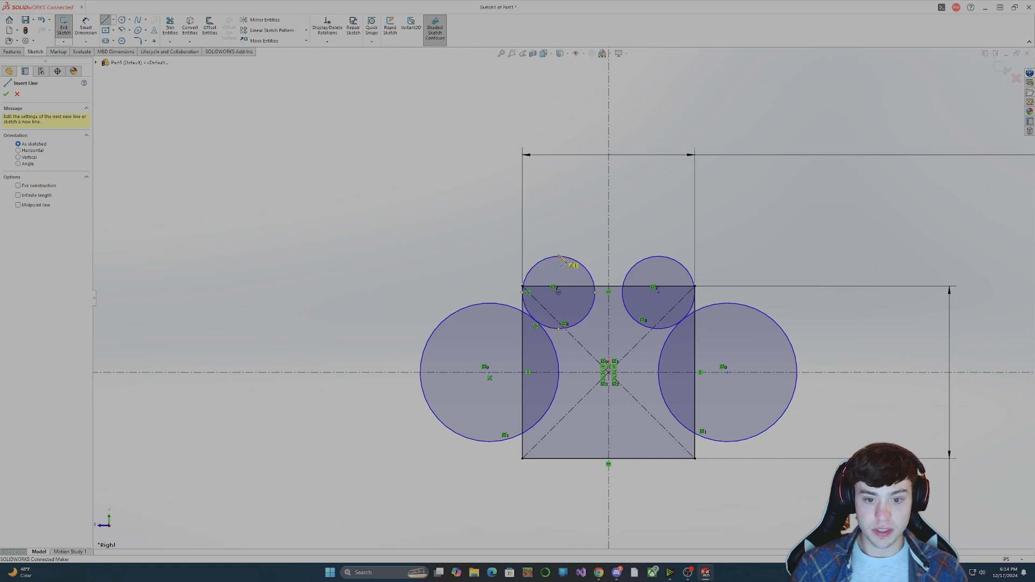
left_click(664, 256)
key("Escape")
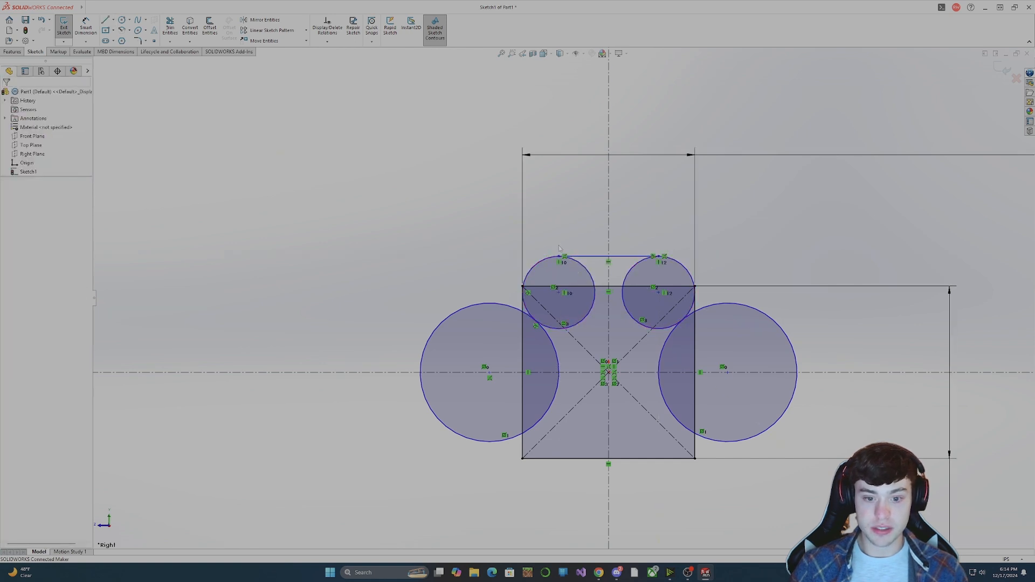
Trim the two left circles to one outline: the small circle's outer arc and the large circle's arc inside the square.
left_click(171, 30)
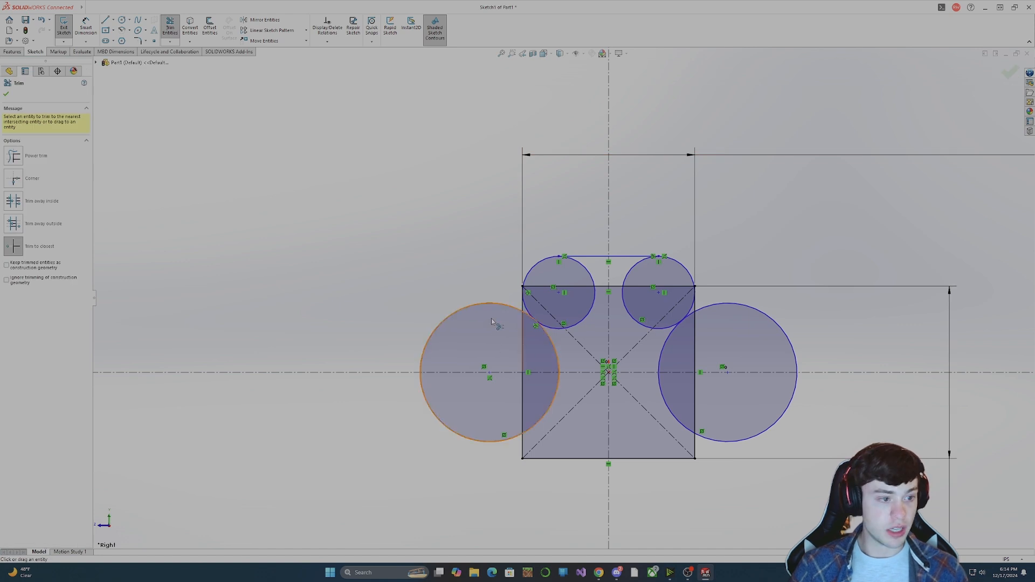
left_click(493, 304)
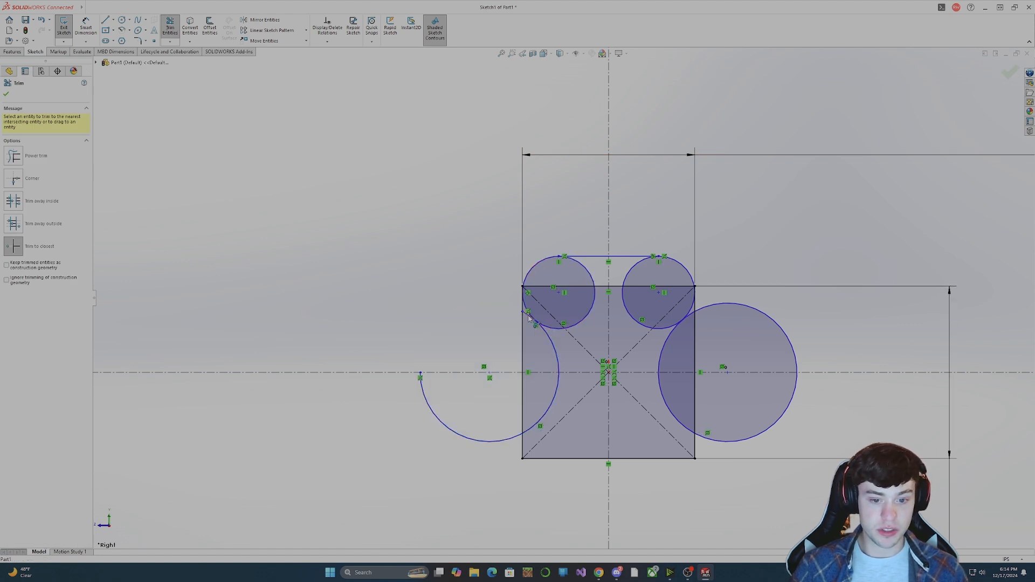
left_click(474, 435)
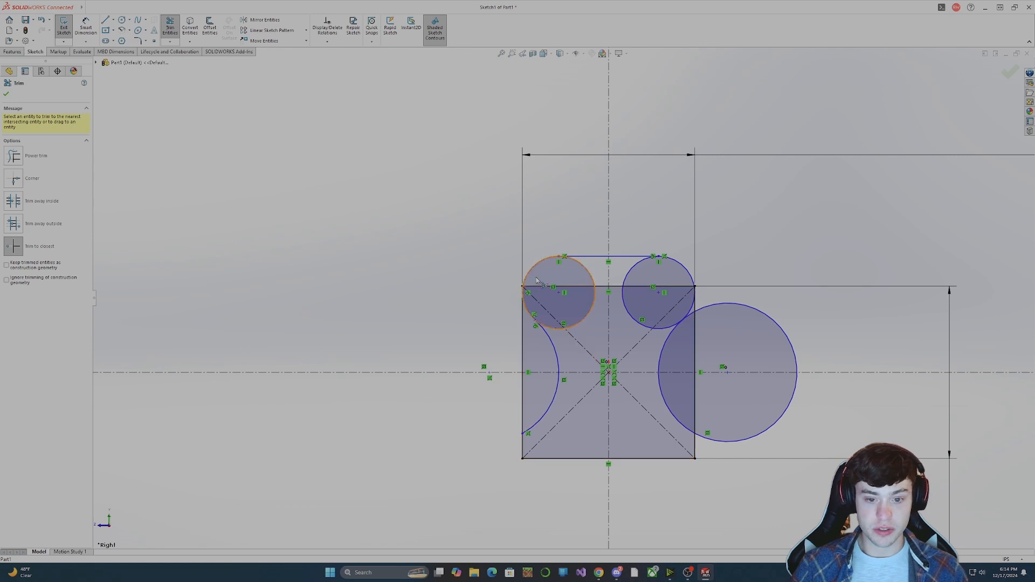
left_click(589, 317)
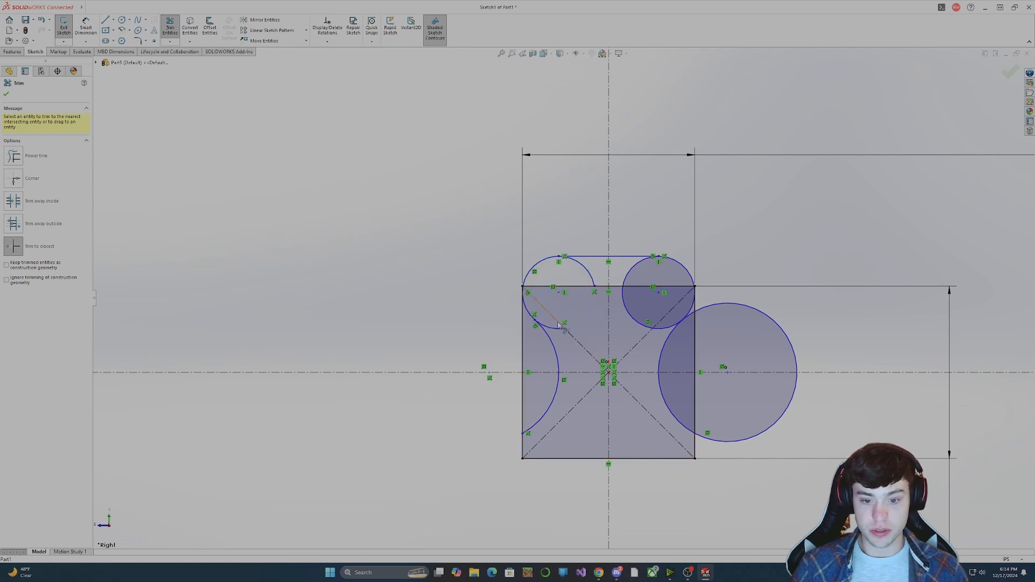
left_click(584, 261)
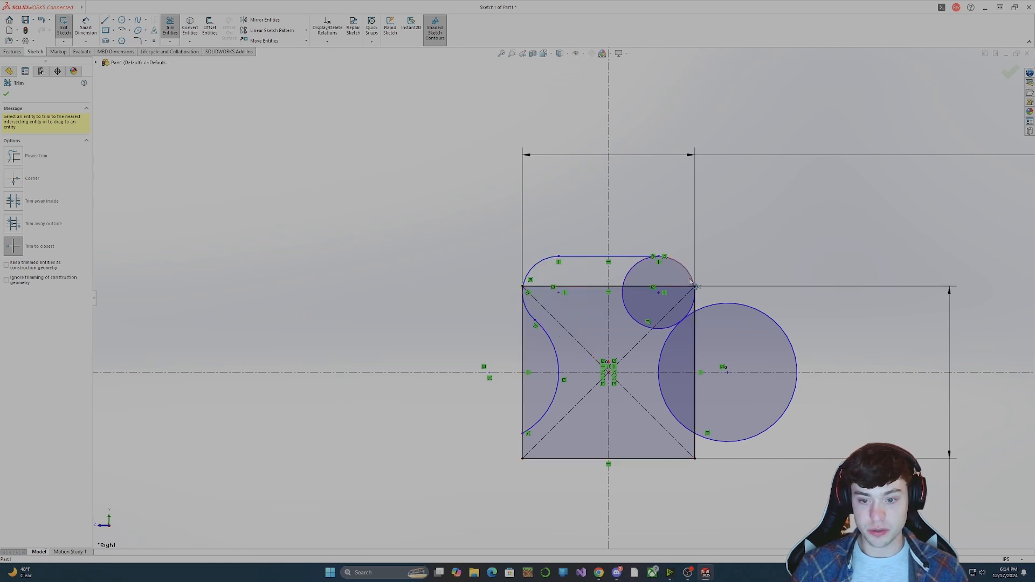
Trim the two right circles to the matching outline, keeping the small outer arc and the large arc inside the square.
left_click(636, 265)
left_click(629, 291)
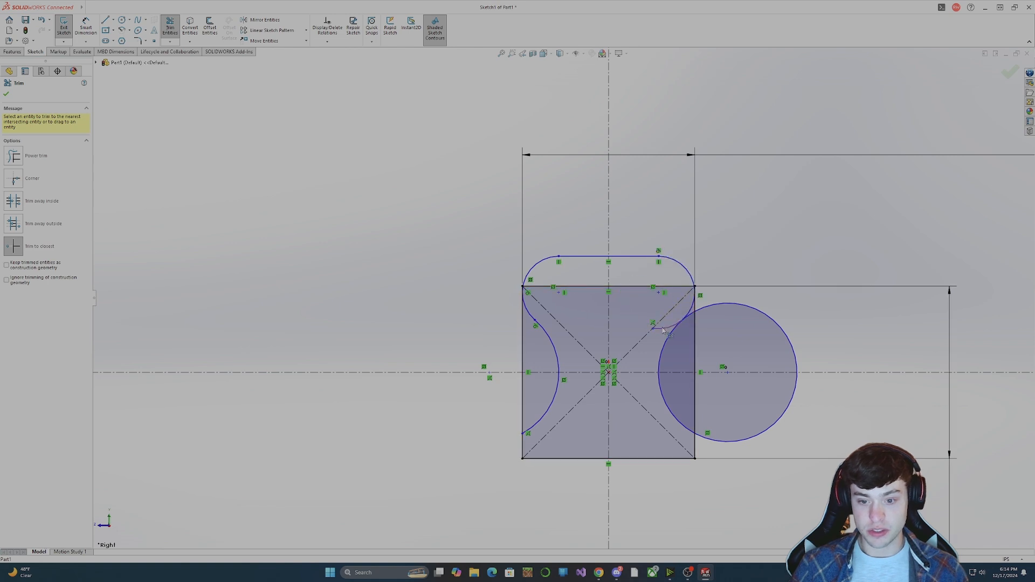
left_click(728, 307)
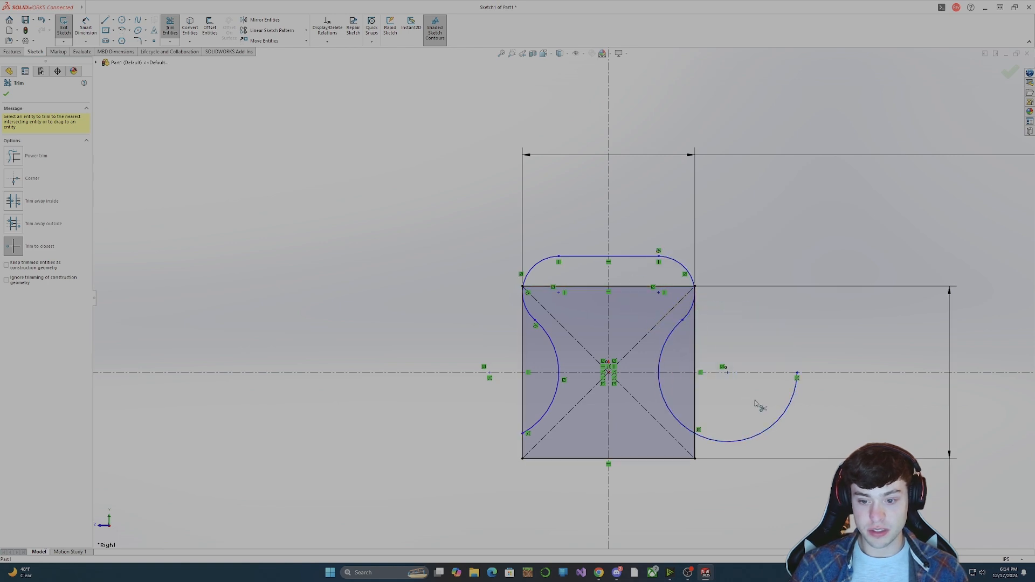
left_click(771, 428)
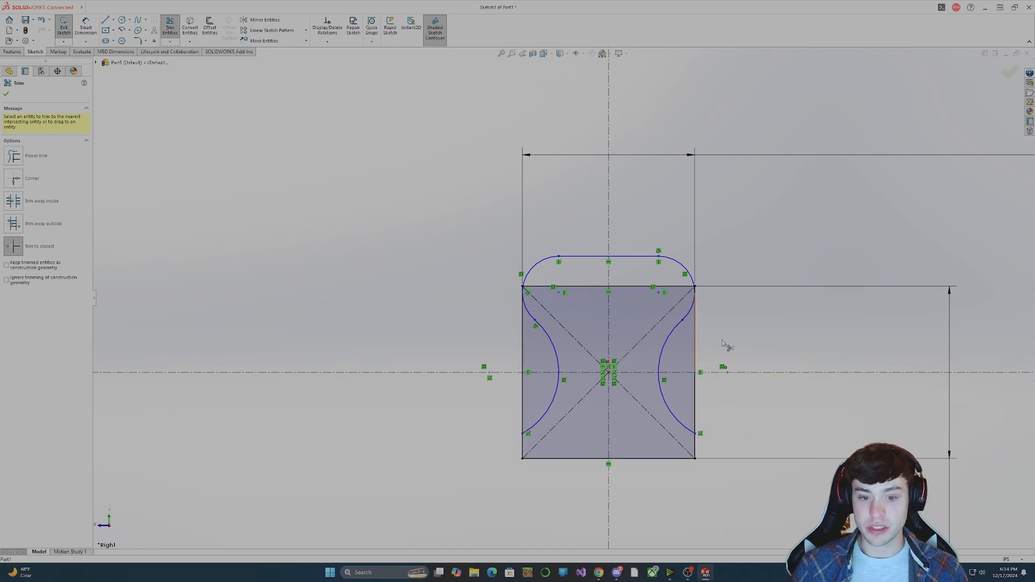
key("Escape")
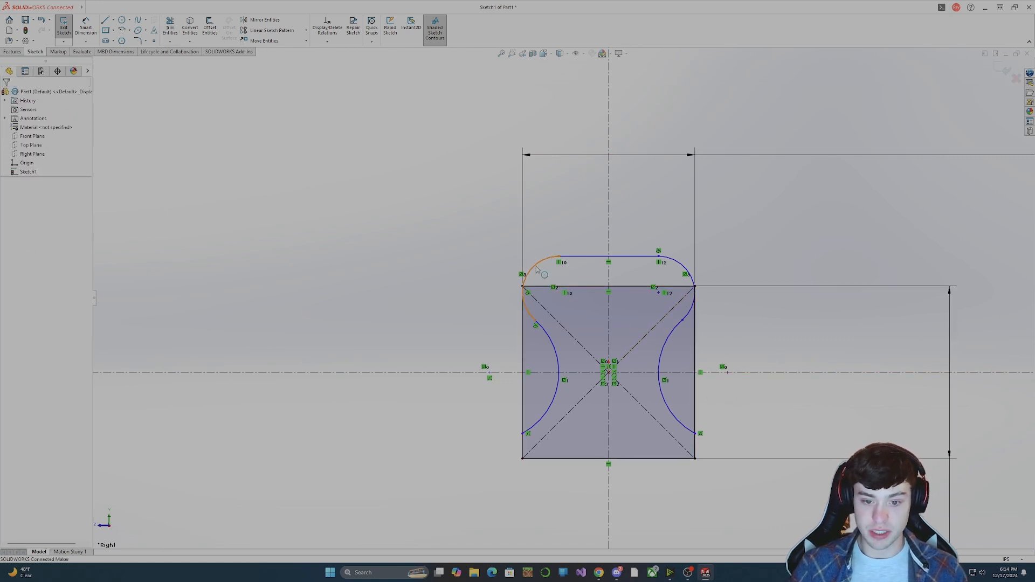
Enlarge the small upper-left arc and adjust the lower endpoint of the large left arc along the square's edge.
left_click_drag(537, 269, 542, 293)
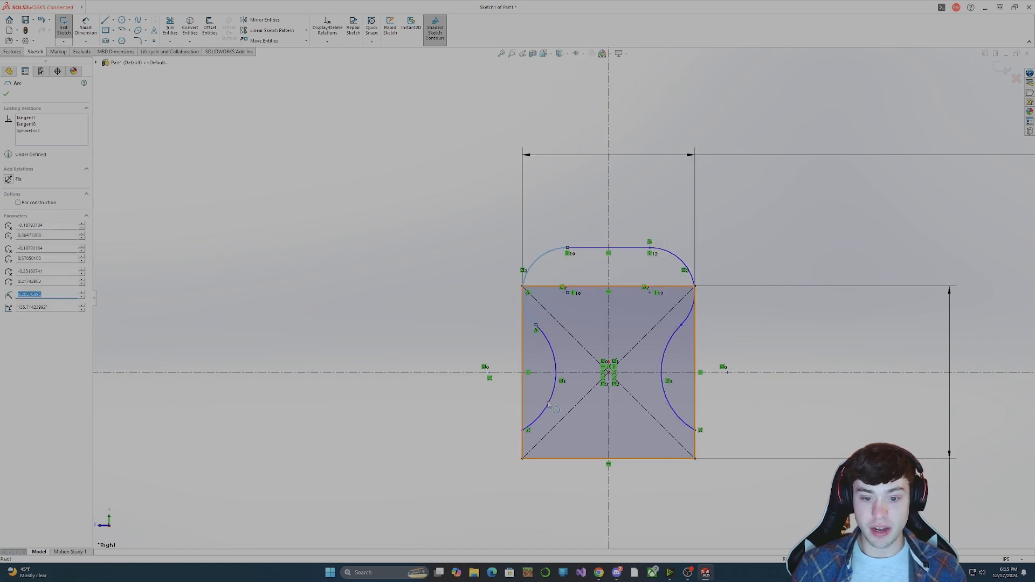
left_click_drag(527, 430, 523, 437)
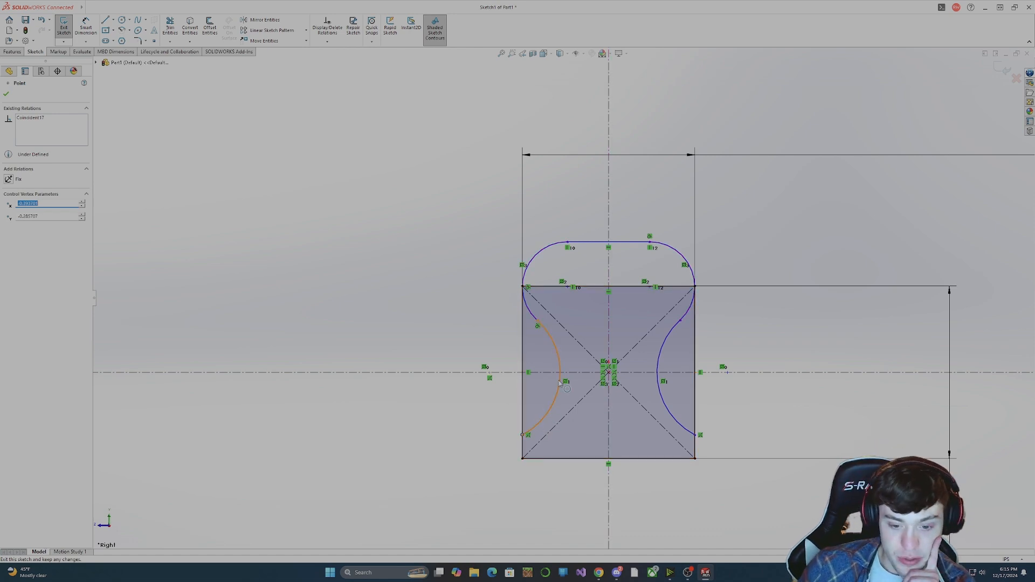
left_click(534, 427)
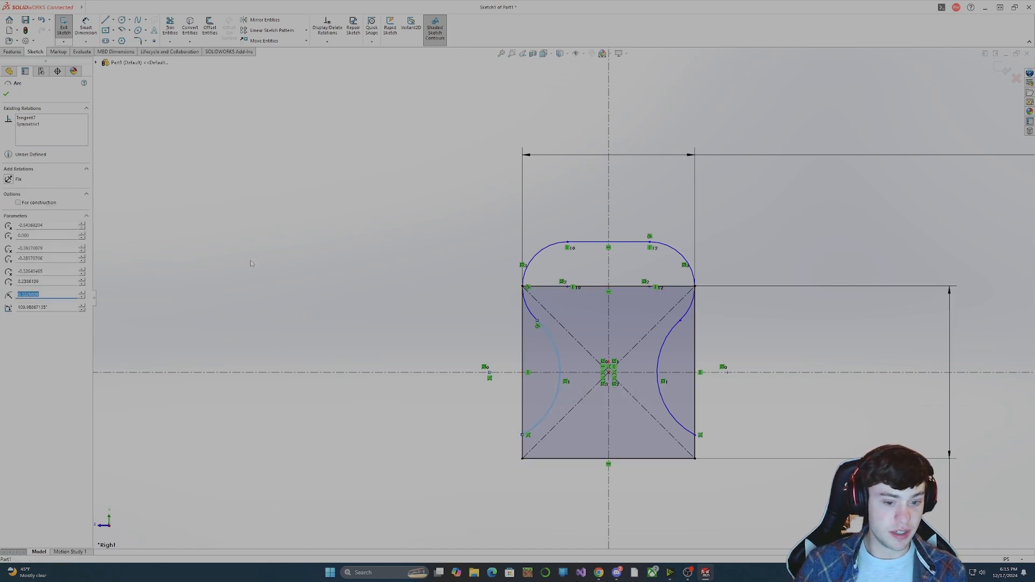
Delete the coincident relation that ties the large left arc's center to the horizontal centerline.
left_click(489, 372)
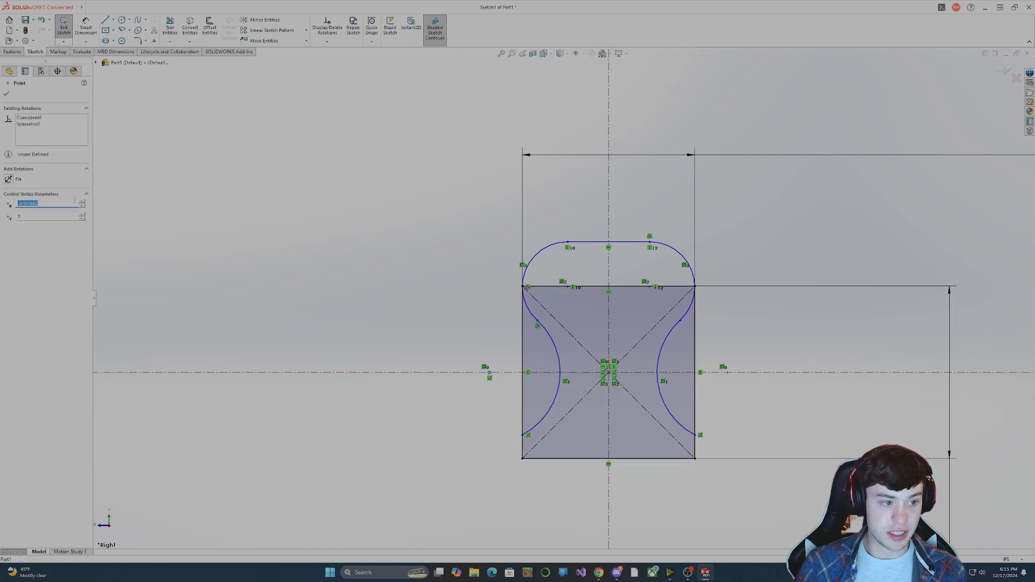
right_click(40, 118)
left_click(48, 125)
left_click(204, 190)
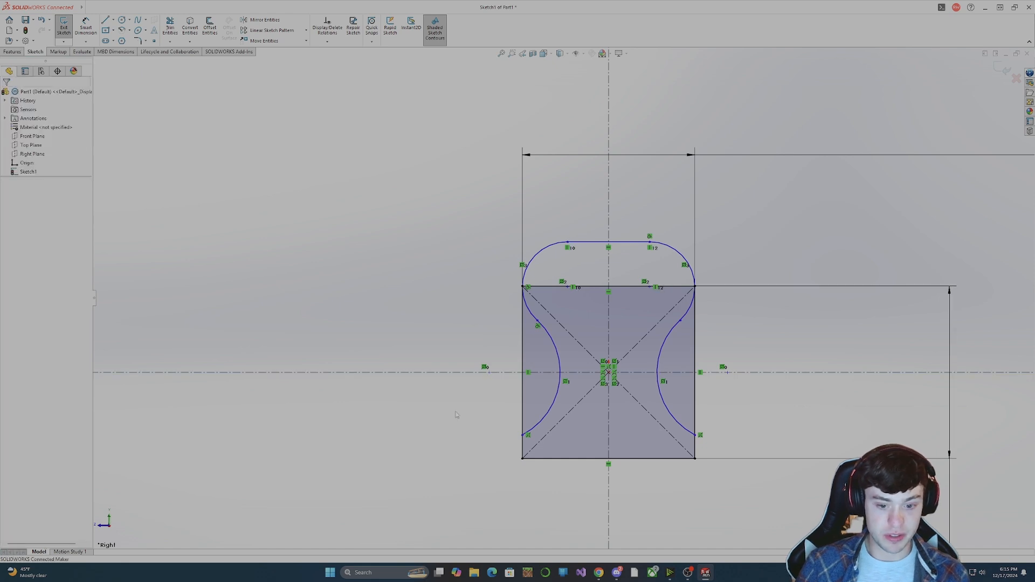
Enlarge the upper-left arc to a radius of about 0.26 in and delete its tangent relation with the square's left edge.
left_click_drag(522, 443, 502, 433)
left_click_drag(523, 293, 510, 289)
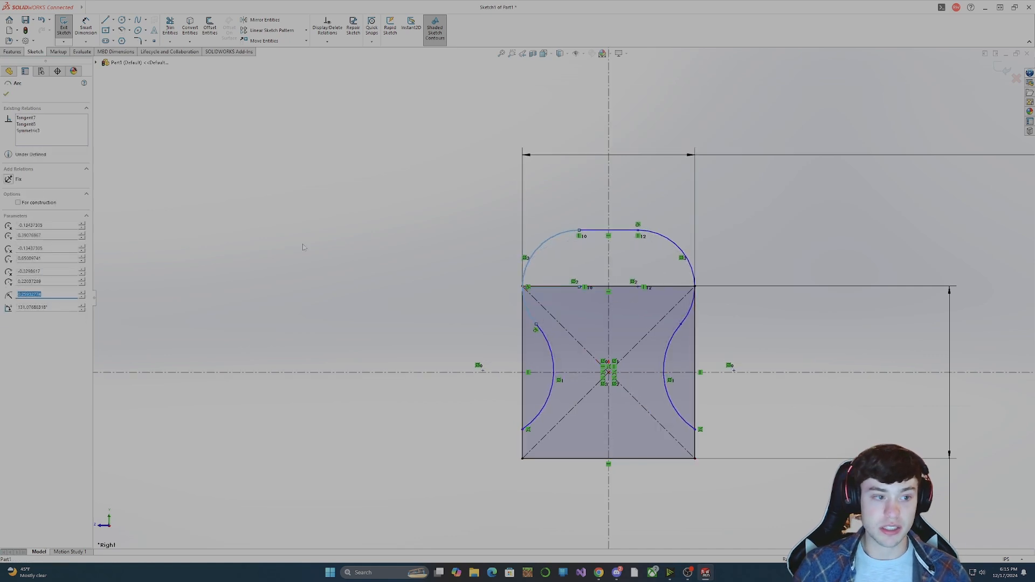
left_click(28, 124)
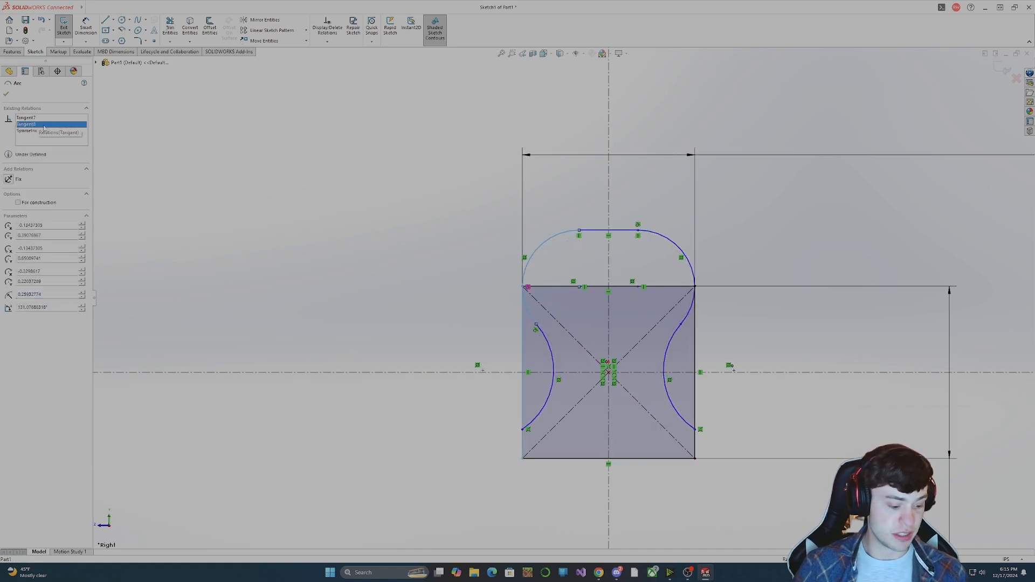
left_click(581, 264)
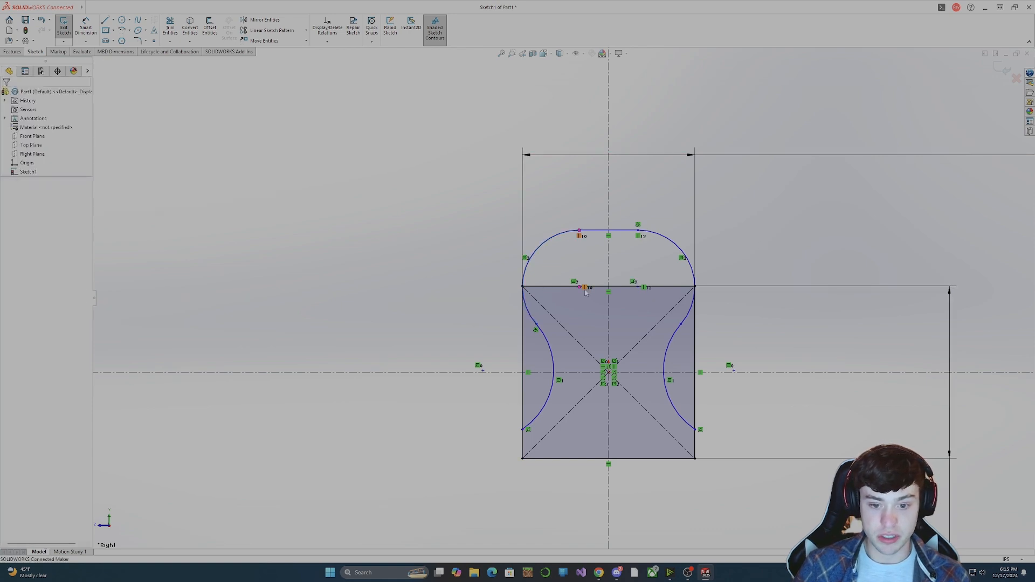
Move the upper-left arc's center below the square's top edge and outward, so the arc bulges past the left edge.
left_click_drag(580, 287, 569, 314)
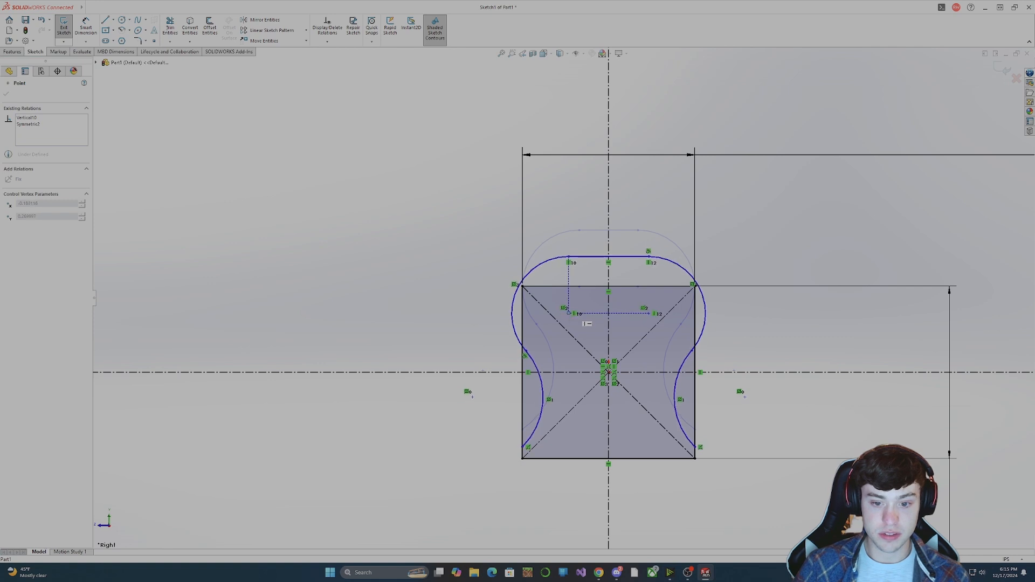
left_click(791, 323)
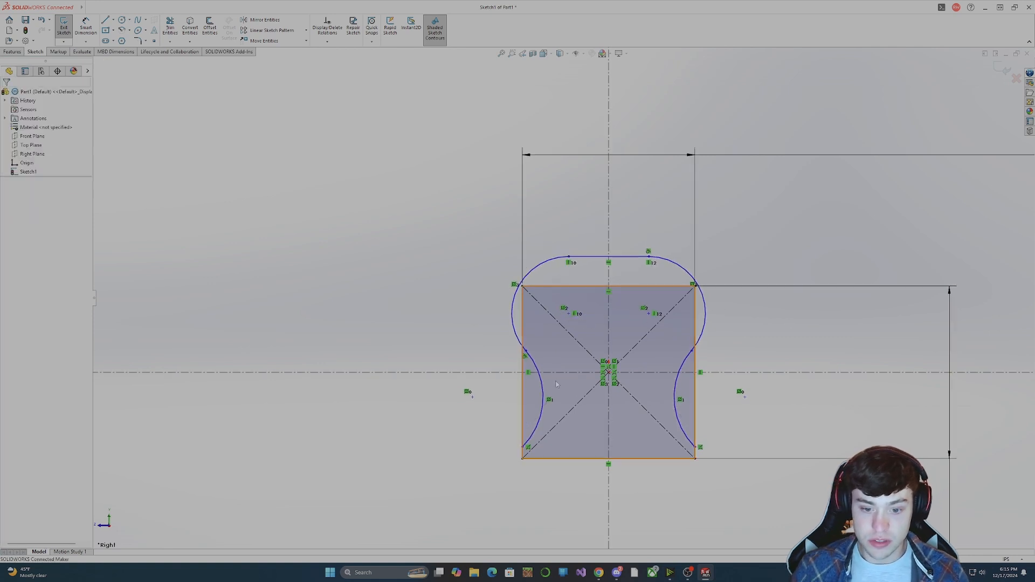
Move the large left arc's lower endpoint toward the square's lower-left corner and adjust its junction with the upper arc.
left_click_drag(522, 448, 522, 456)
mouse_move(528, 354)
left_mouse_down()
mouse_move(527, 340)
mouse_move(528, 355)
left_mouse_up()
key("Escape")
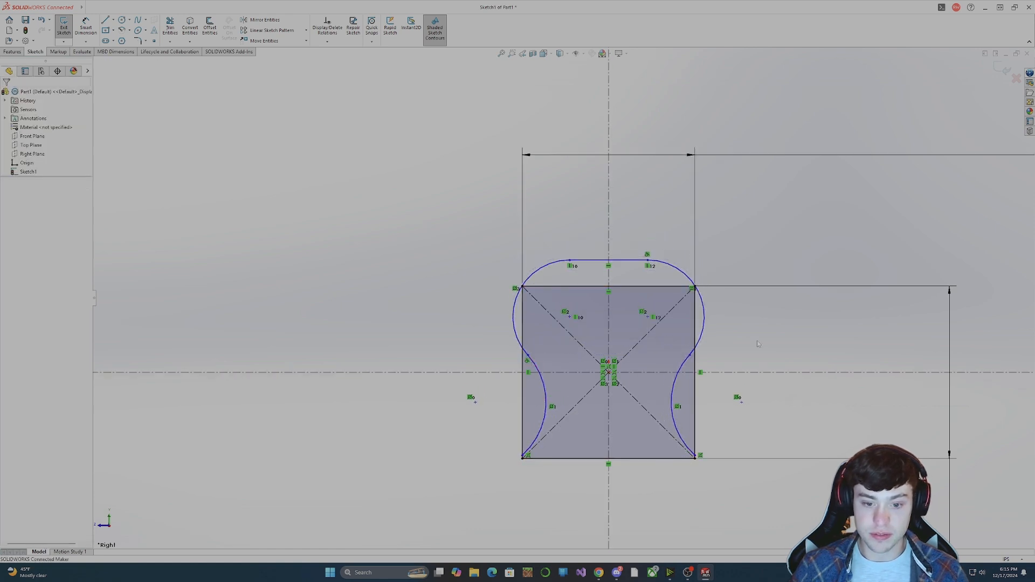
Delete the tangent relation between the large left arc and the upper-left arc.
left_click(517, 345)
left_click(518, 346, "ctrl")
left_click(28, 163)
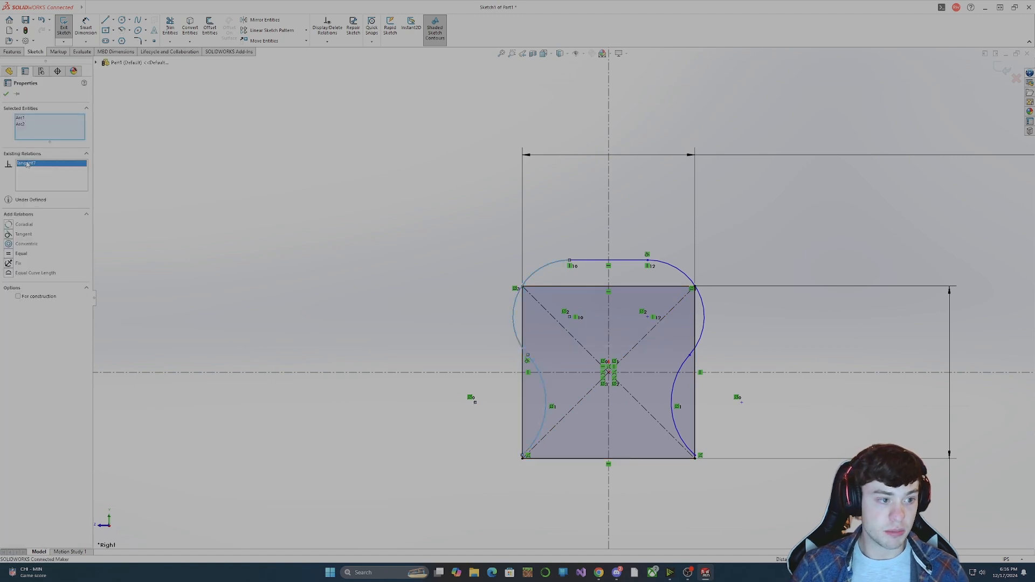
key("Delete")
Reshape the curved profile by lowering its top line and moving the centers of the two left arcs inward.
left_click_drag(617, 262, 618, 265)
left_click(765, 308)
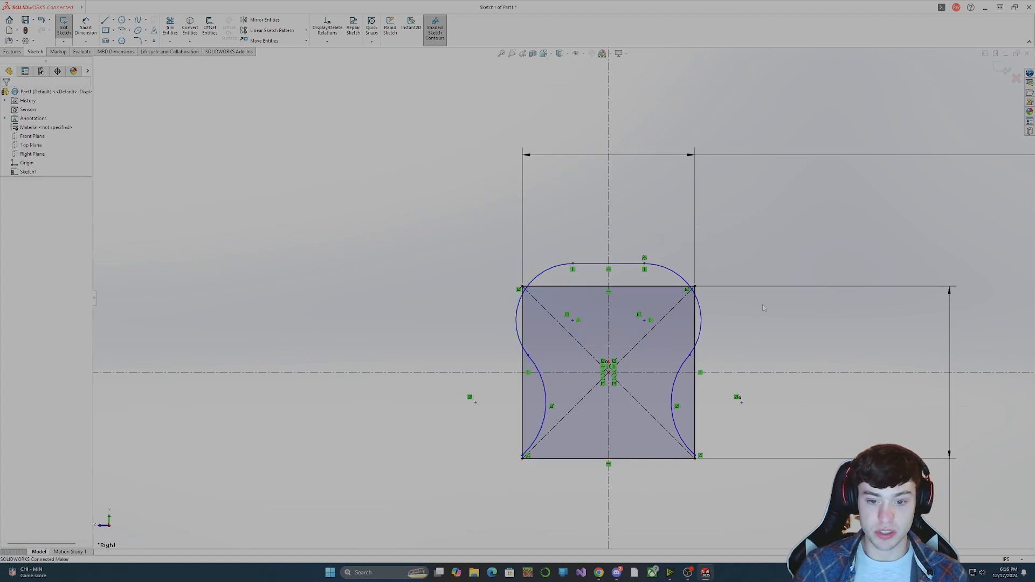
mouse_move(574, 321)
left_mouse_down()
mouse_move(586, 323)
mouse_move(577, 304)
left_mouse_up()
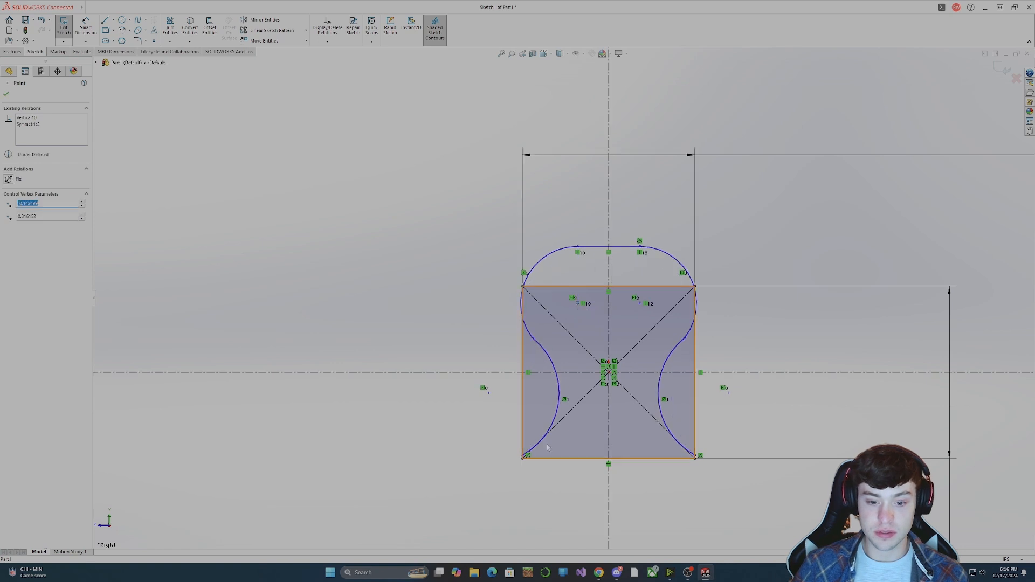
left_click(524, 455)
mouse_move(523, 455)
left_mouse_down()
mouse_move(519, 469)
mouse_move(521, 457)
left_mouse_up()
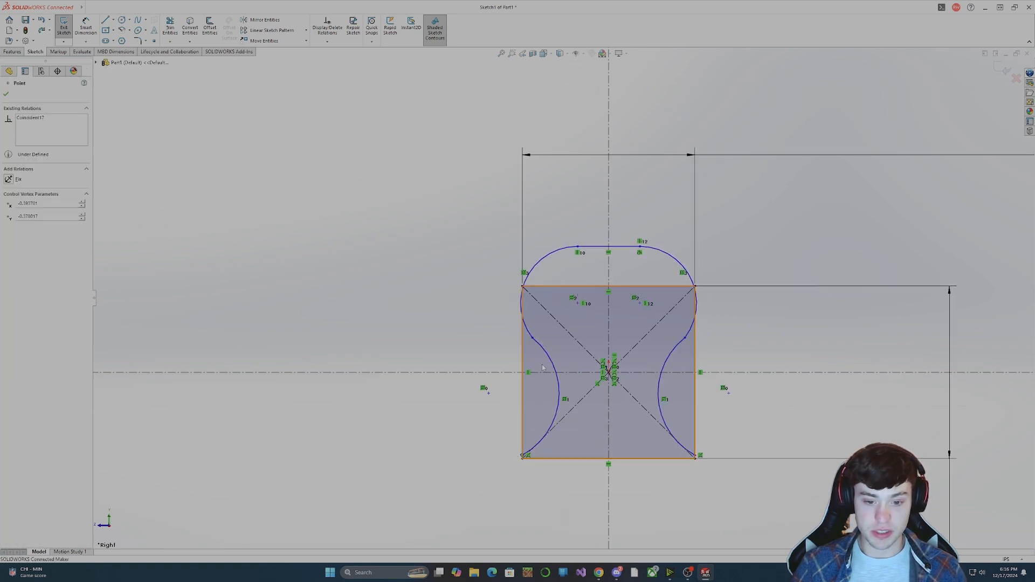
left_click(532, 338)
mouse_move(488, 395)
left_mouse_down()
mouse_move(481, 374)
mouse_move(468, 397)
mouse_move(501, 364)
mouse_move(503, 377)
mouse_move(478, 387)
mouse_move(494, 384)
mouse_move(493, 372)
mouse_move(495, 386)
left_mouse_up()
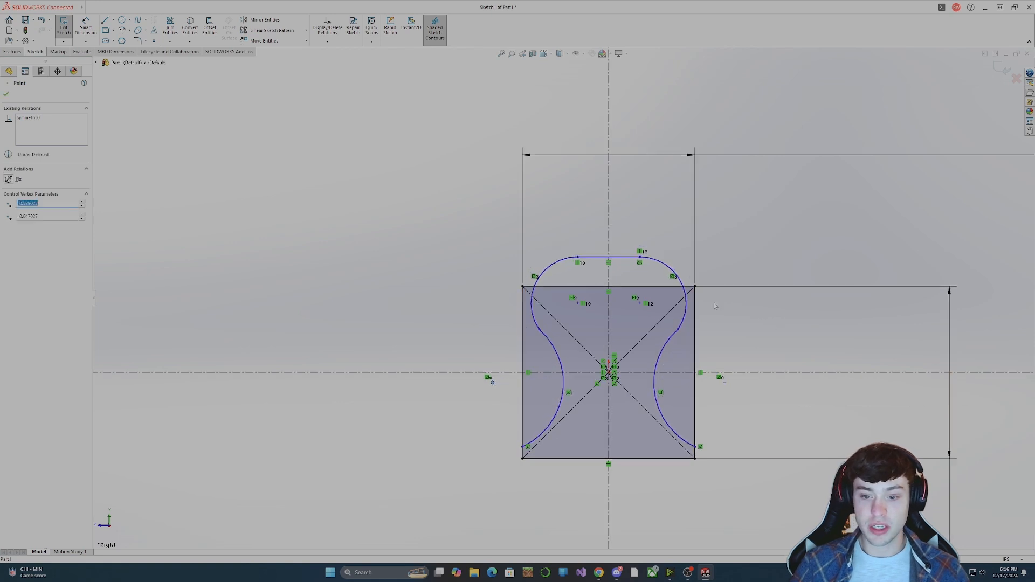
Delete all four profile arcs and the profile's top line, leaving only the square and its centerlines.
left_click(660, 356)
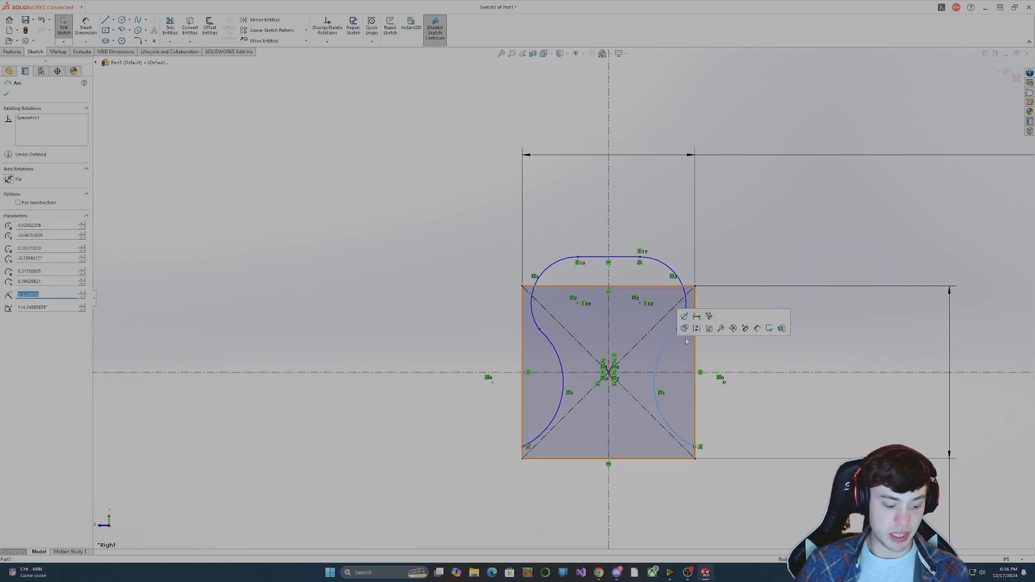
key("Delete")
left_click(676, 292)
key("Delete")
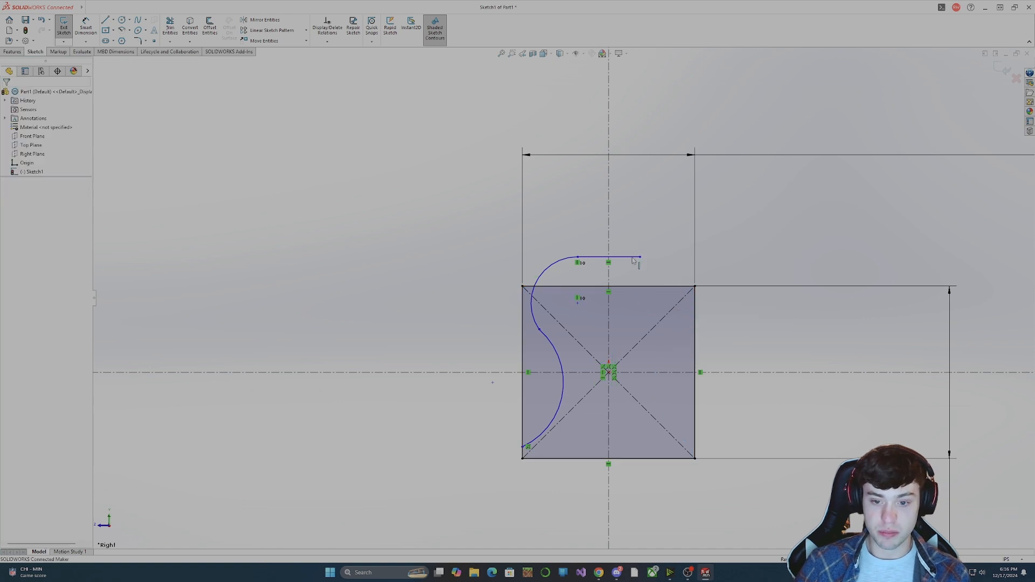
left_click(634, 257)
key("Delete")
left_click(565, 258)
key("Delete")
left_click(550, 348)
key("Delete")
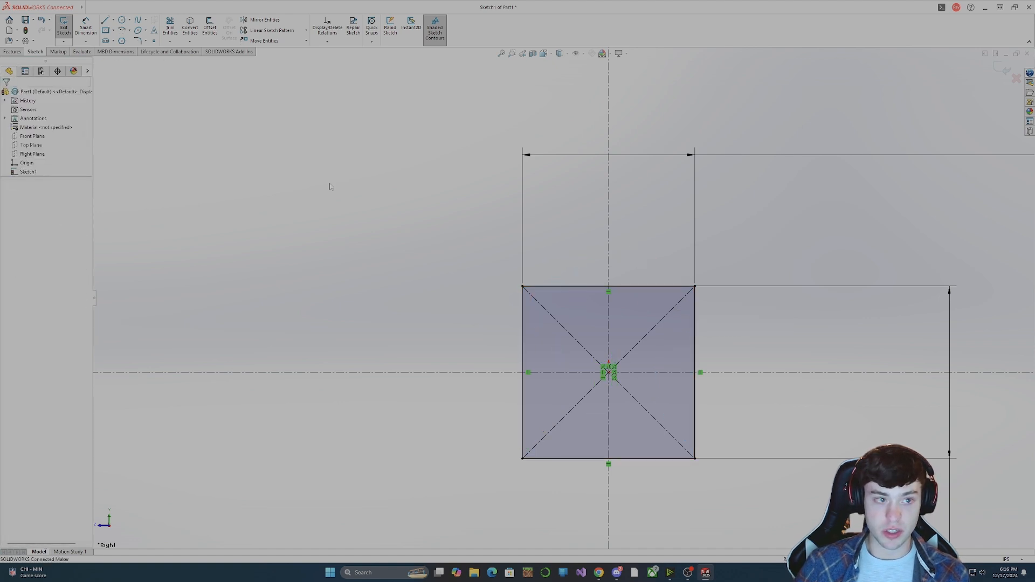
Draw a horizontal line about 0.79 in long just above the square's top edge, spanning its full width.
left_click(106, 20)
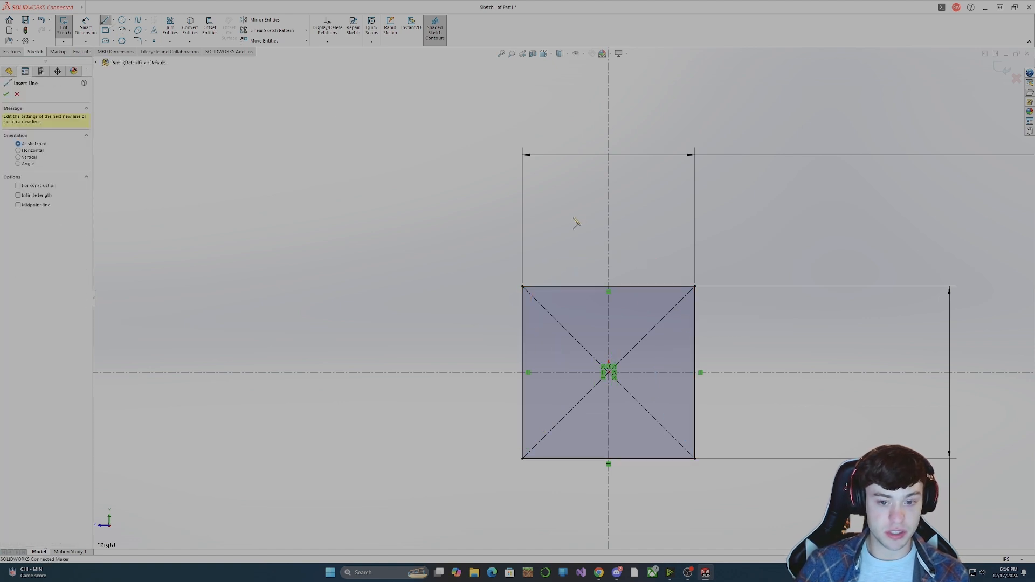
left_click(522, 264)
left_click(694, 264)
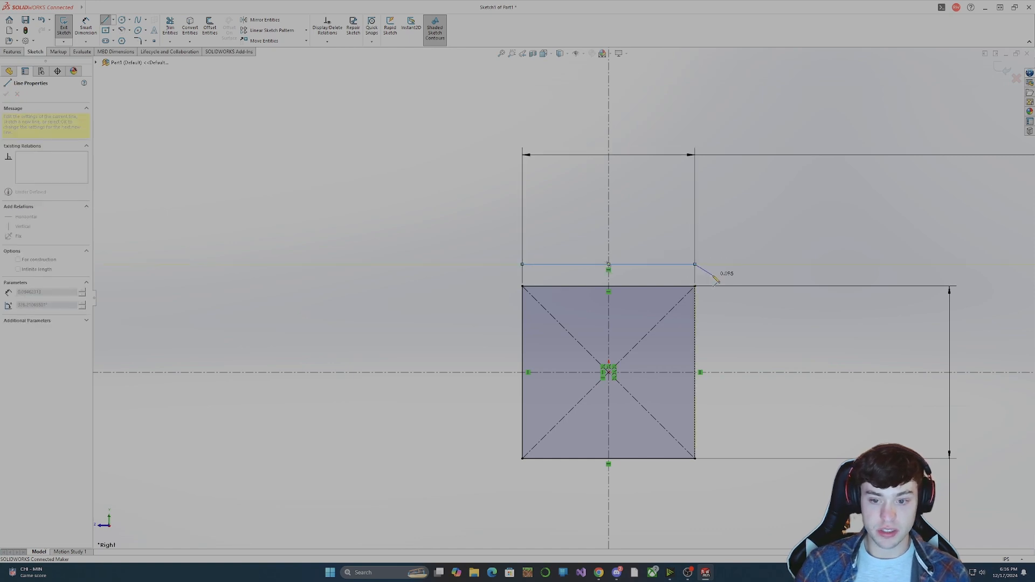
key("Escape")
left_click(667, 266)
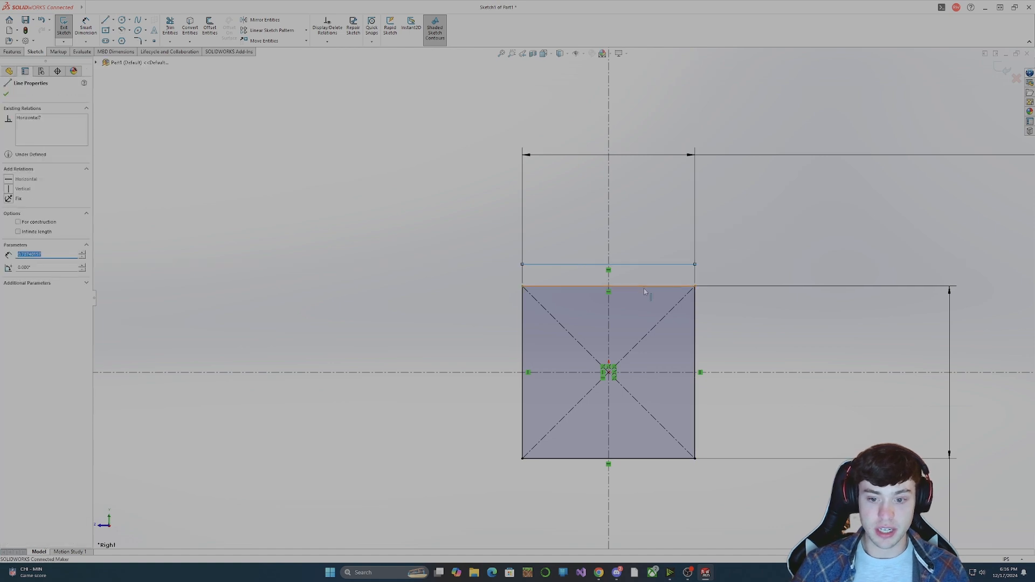
Dimension the gap between the new line and the square's top edge at 0.005 in and place the dimension text above the gap.
left_click(86, 27)
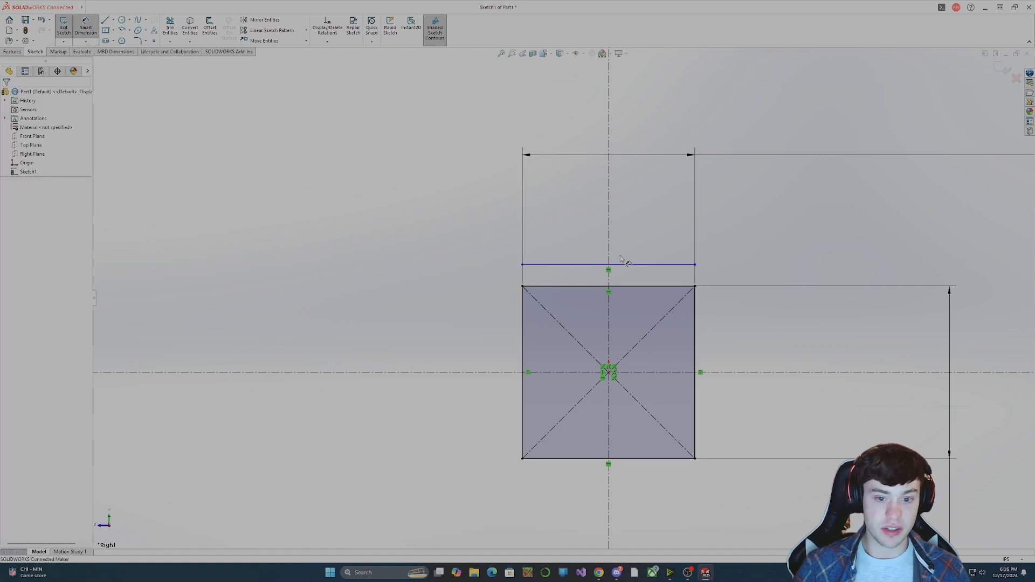
left_click(599, 266)
left_click(587, 288)
left_click(491, 278)
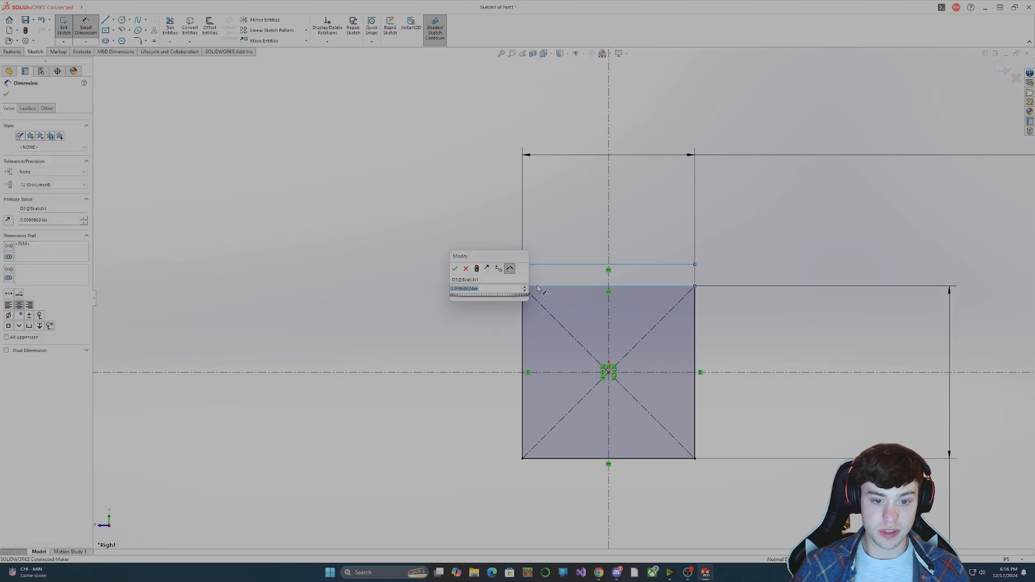
type("0.0")
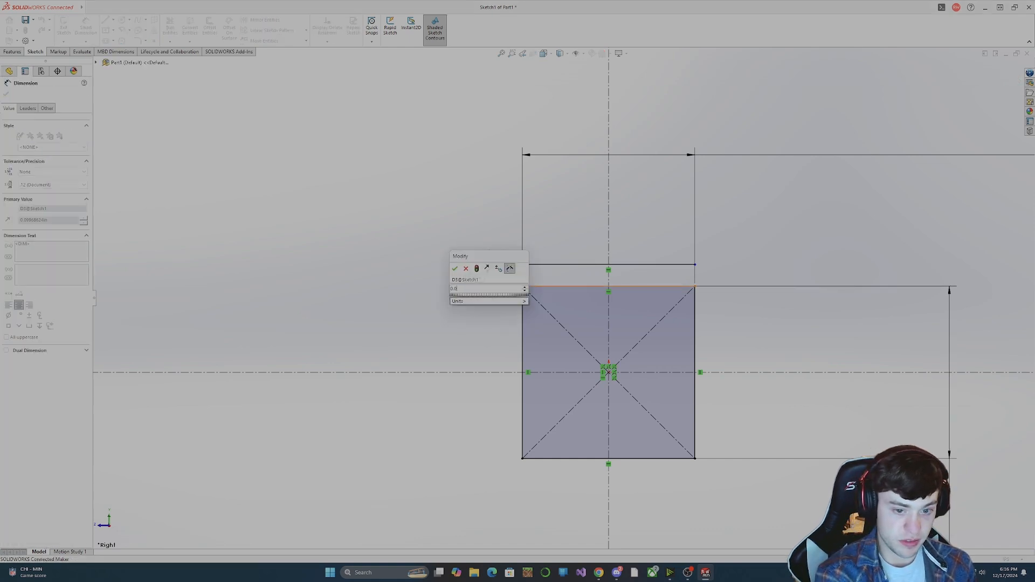
type("05")
key("Return")
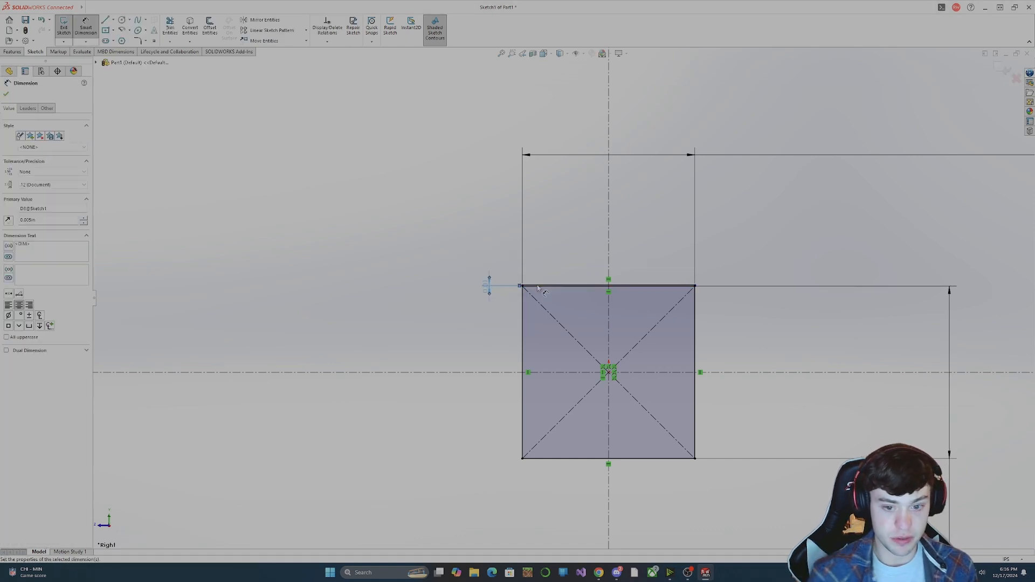
key("Escape")
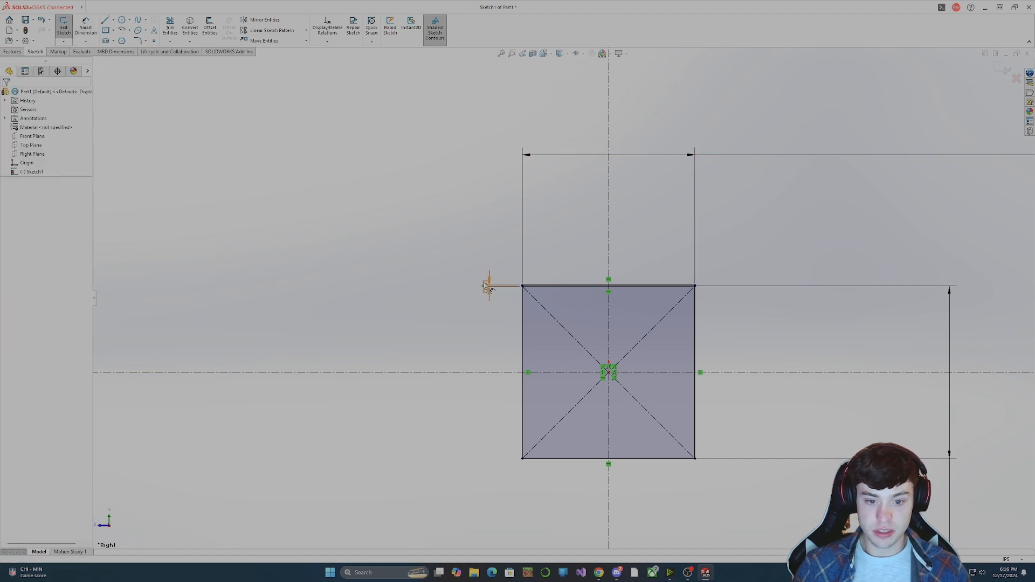
left_click_drag(487, 286, 483, 260)
Extend the left end of the new top line slightly beyond the square's upper-left corner.
left_click(539, 286)
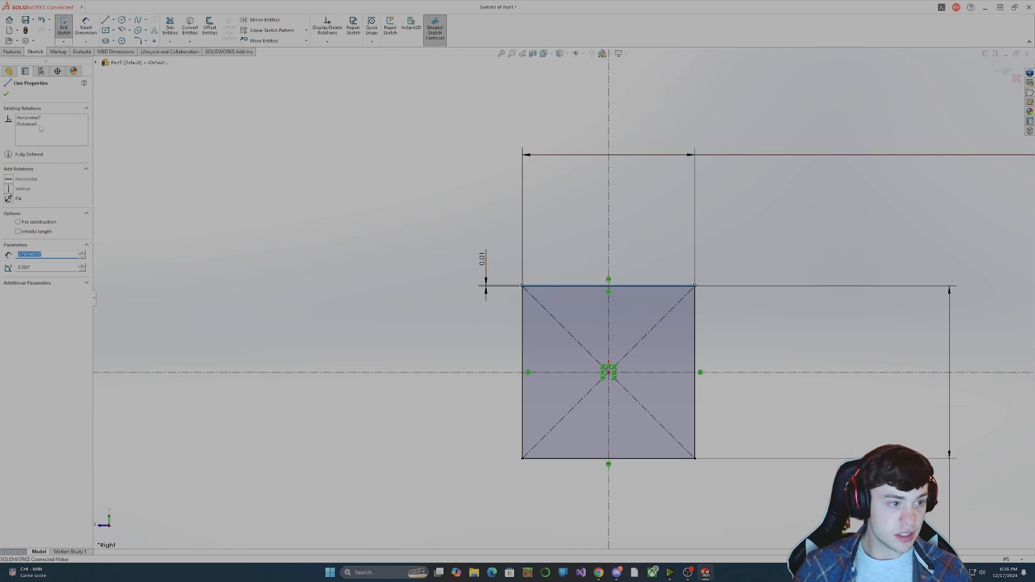
key("Escape")
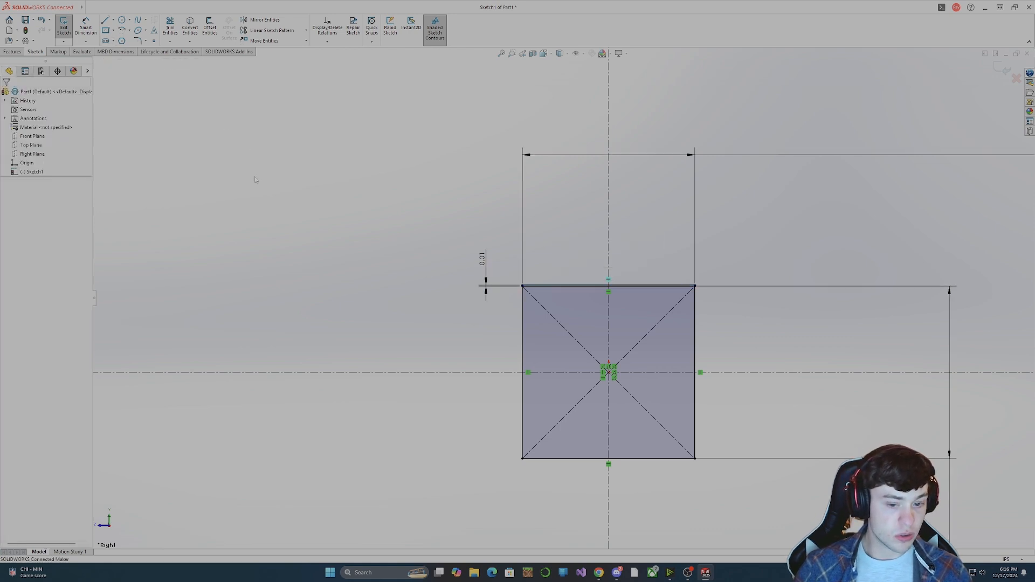
left_click(522, 287)
left_click_drag(520, 286, 513, 293)
scroll(523, 296, "up", 3)
scroll(541, 294, "down", 12)
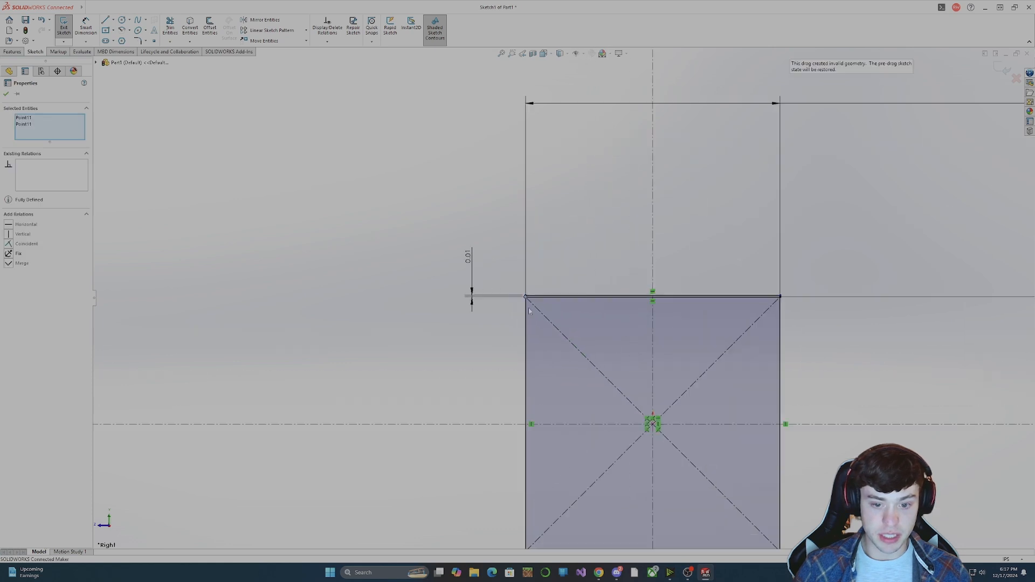
scroll(561, 297, "up", 10)
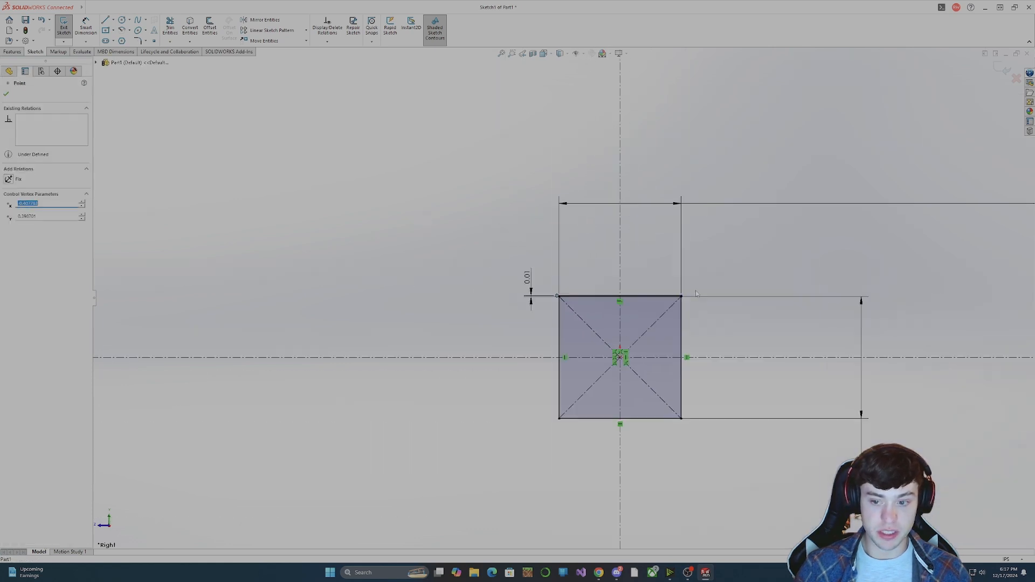
scroll(655, 302, "up", 5)
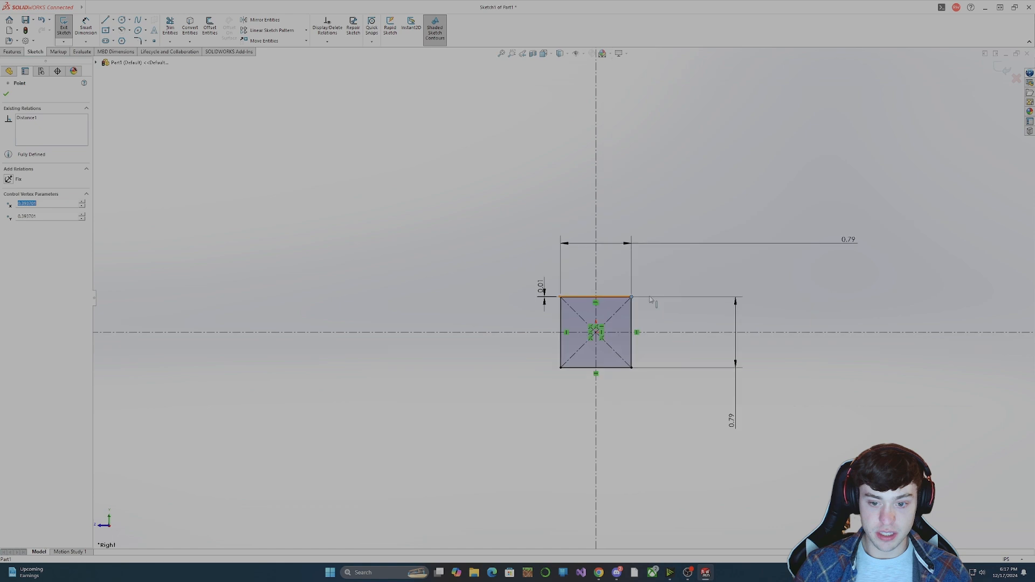
Make the new top line's midpoint coincident with the vertical centerline.
scroll(582, 294, "down", 16)
left_click(380, 386)
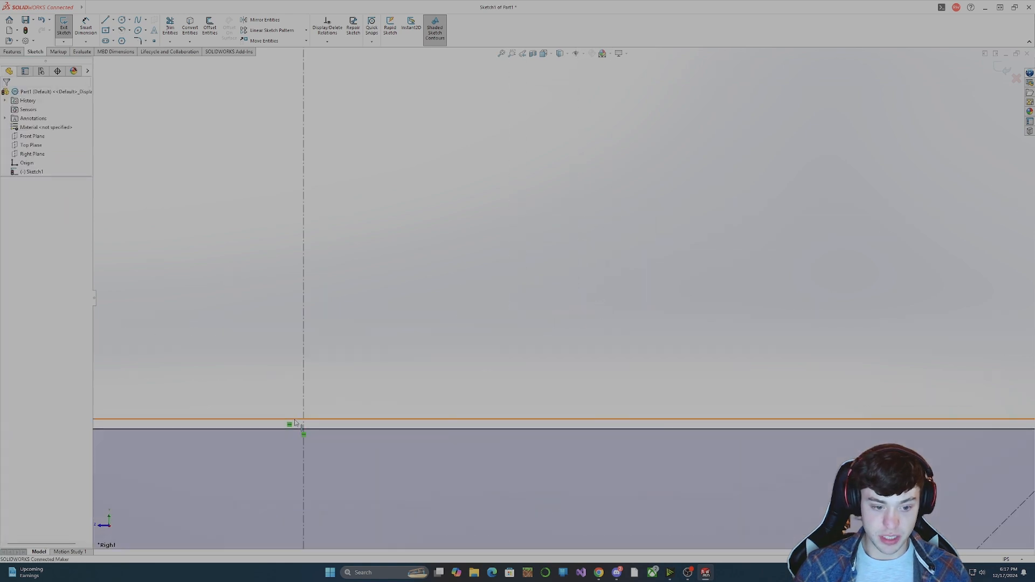
left_click(290, 420)
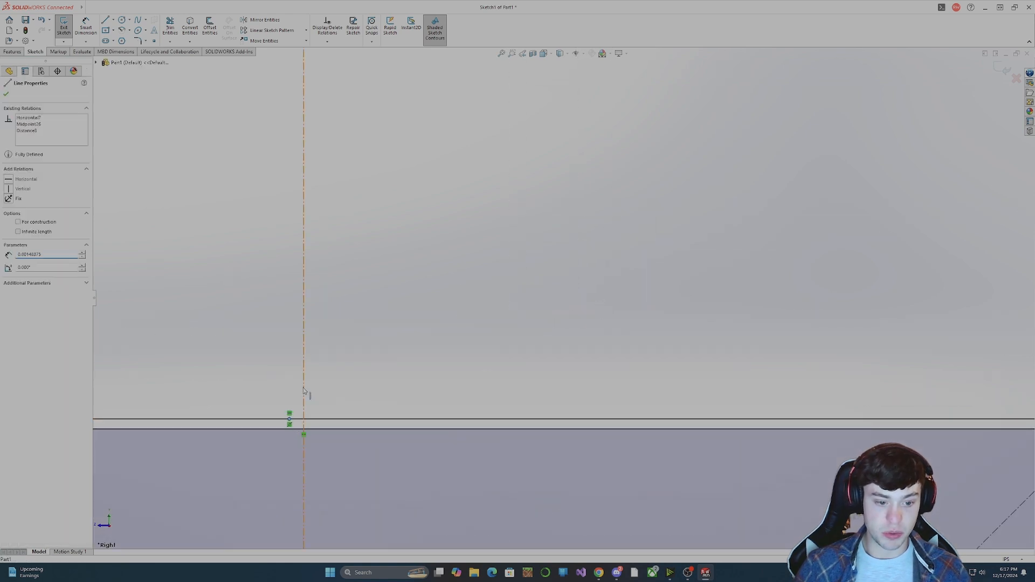
left_click(303, 391, "ctrl")
left_click(8, 224)
key("f")
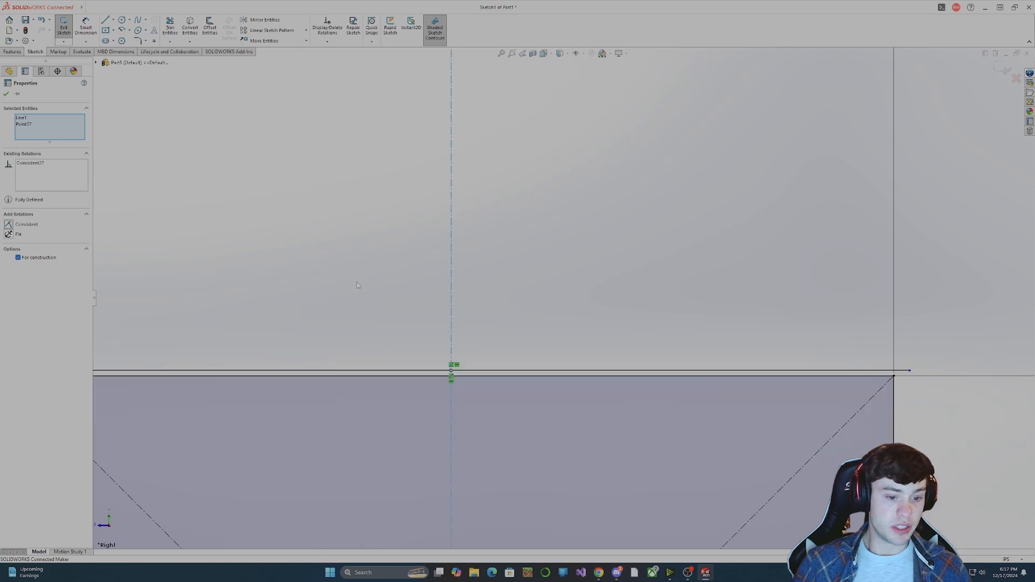
left_click(712, 372)
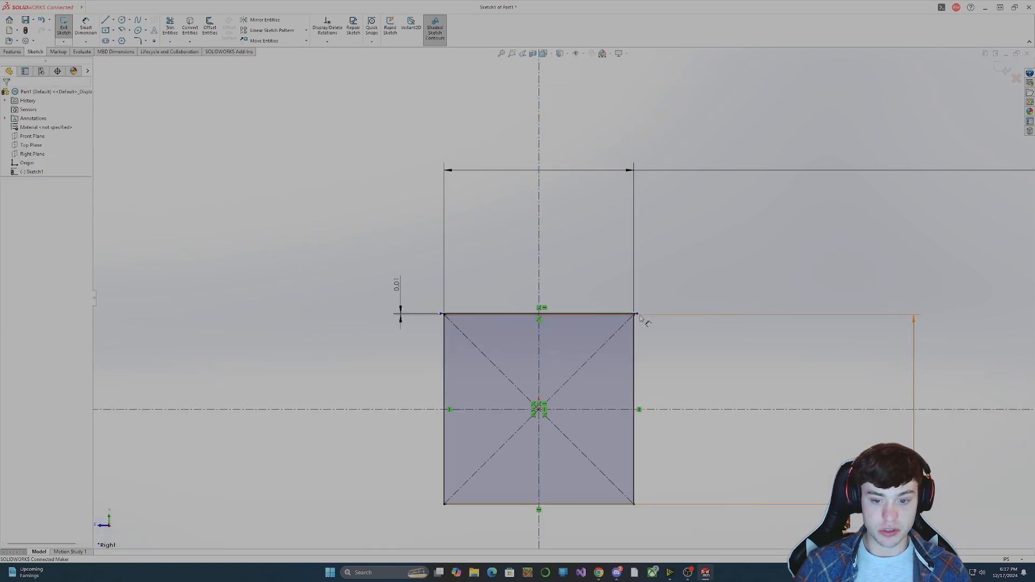
Lengthen the new top line so it overhangs both sides of the square equally.
mouse_move(637, 314)
left_mouse_down()
mouse_move(674, 316)
mouse_move(643, 316)
left_mouse_up()
left_click(678, 361)
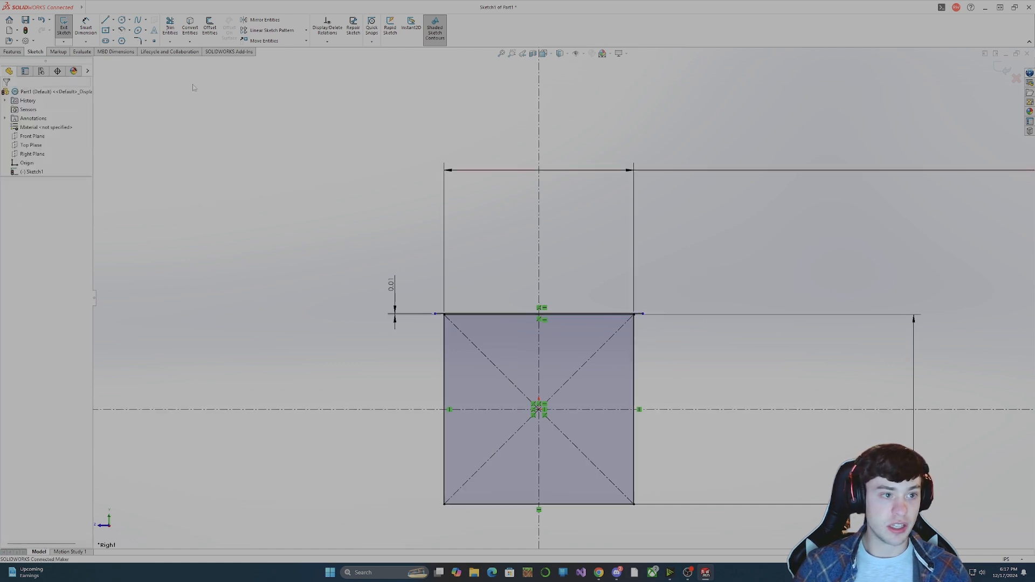
left_click(89, 7)
left_click(316, 78)
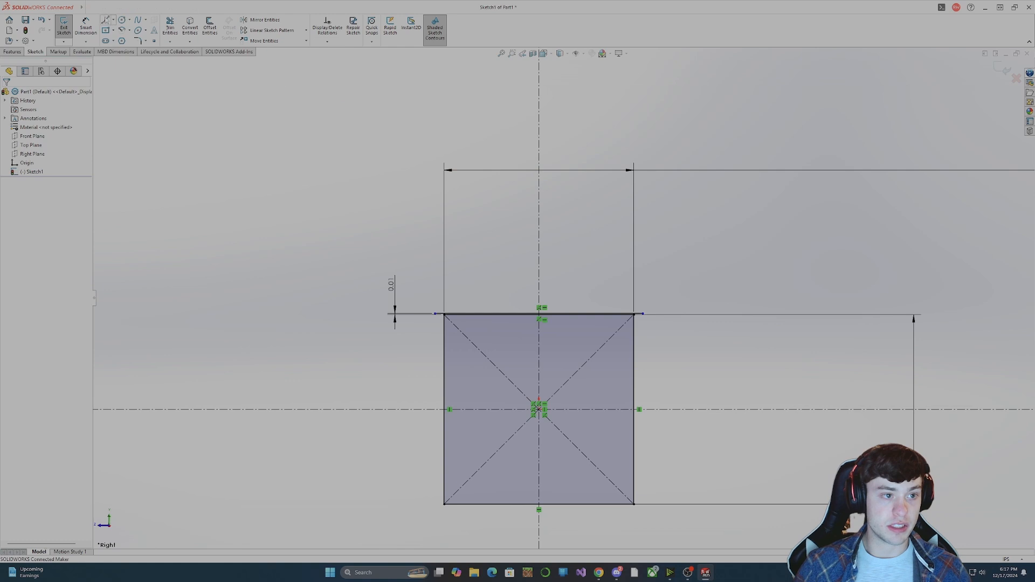
Draw a short vertical line down from the top line's left end, just outside the square's left edge.
left_click(105, 20)
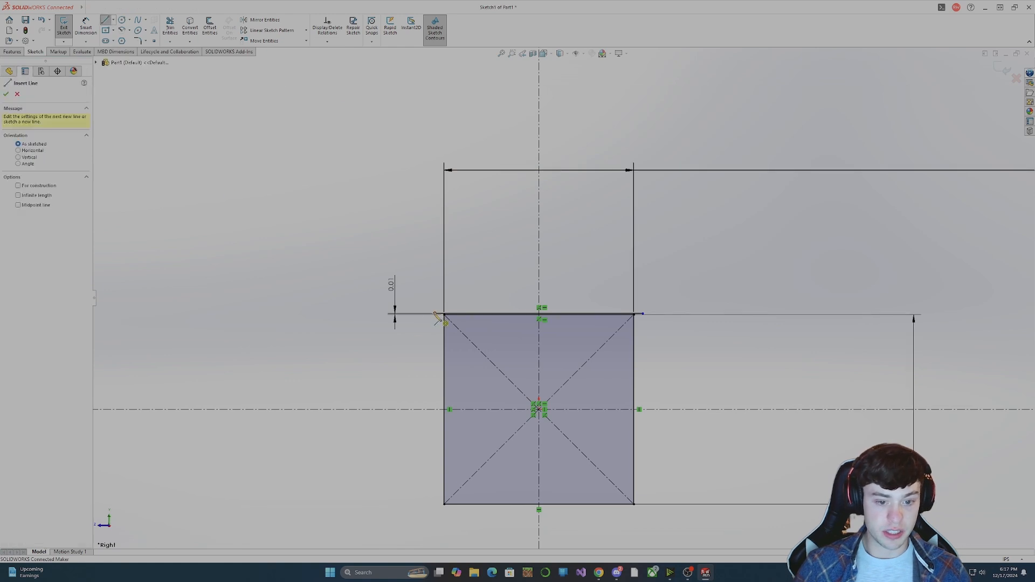
left_click_drag(435, 315, 435, 345)
key("Escape")
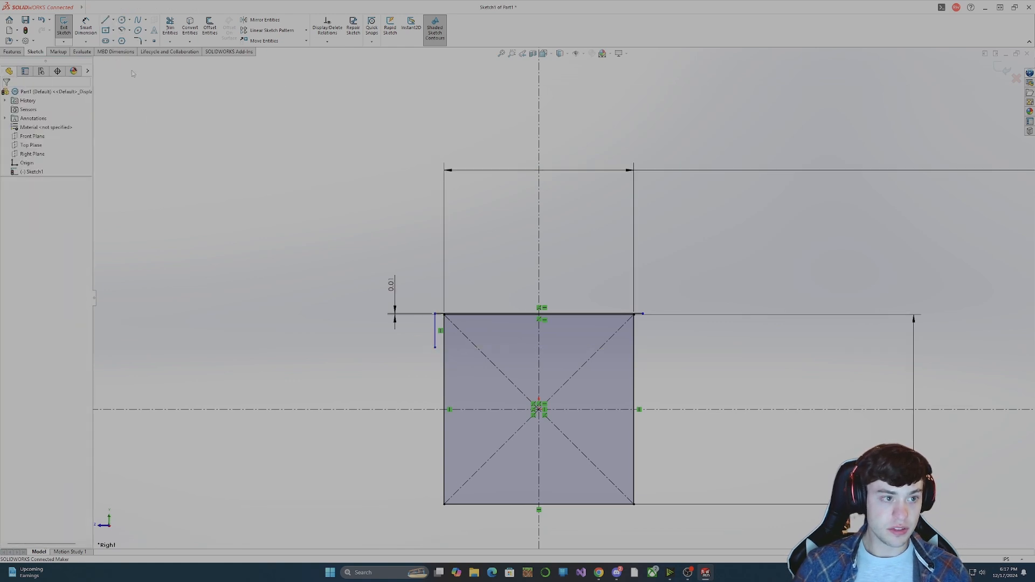
Draw a circle of about 0.09 in radius beside the square's left edge, then move and enlarge it to overlap that edge.
left_click(122, 19)
left_click(391, 388)
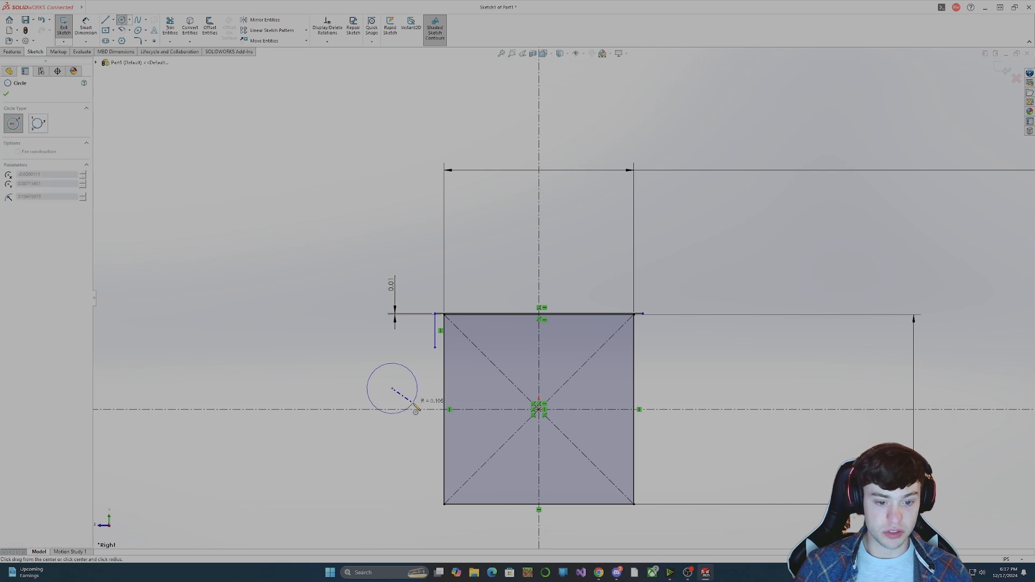
left_click(414, 409)
key("Escape")
left_click(409, 402)
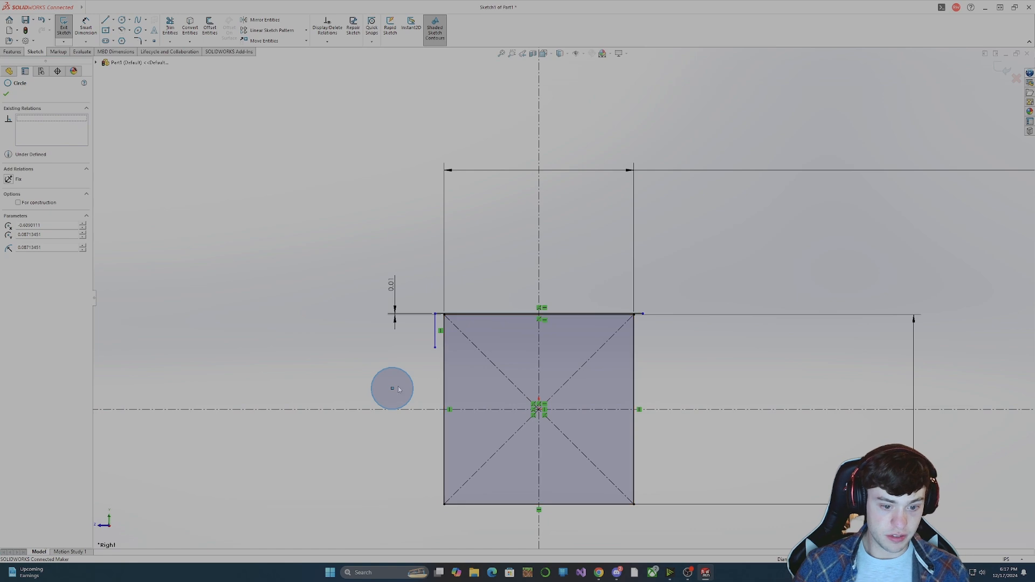
left_click_drag(393, 388, 470, 408)
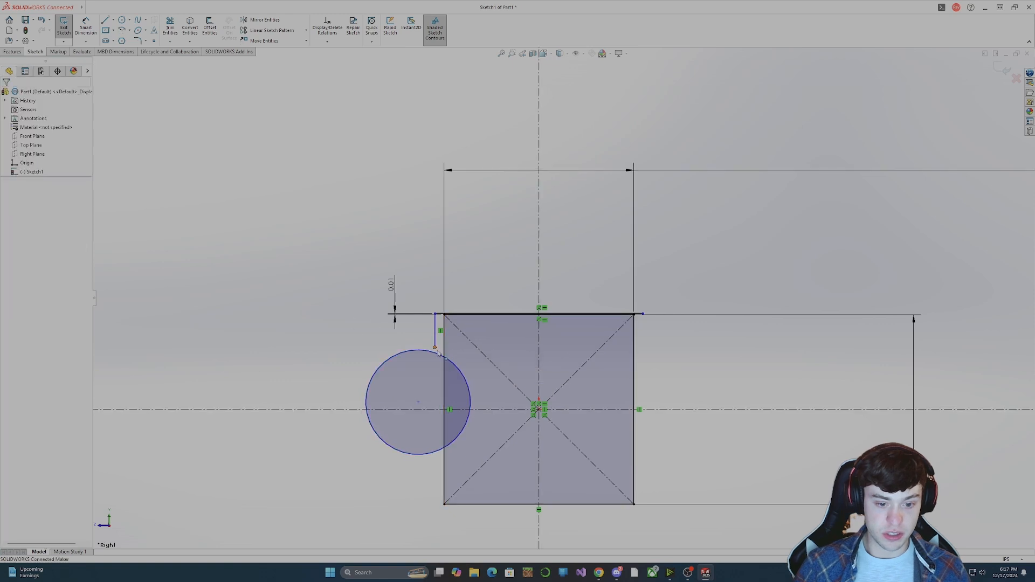
Make the lower endpoint of the short vertical line coincident with the circle.
left_click(434, 348, "ctrl")
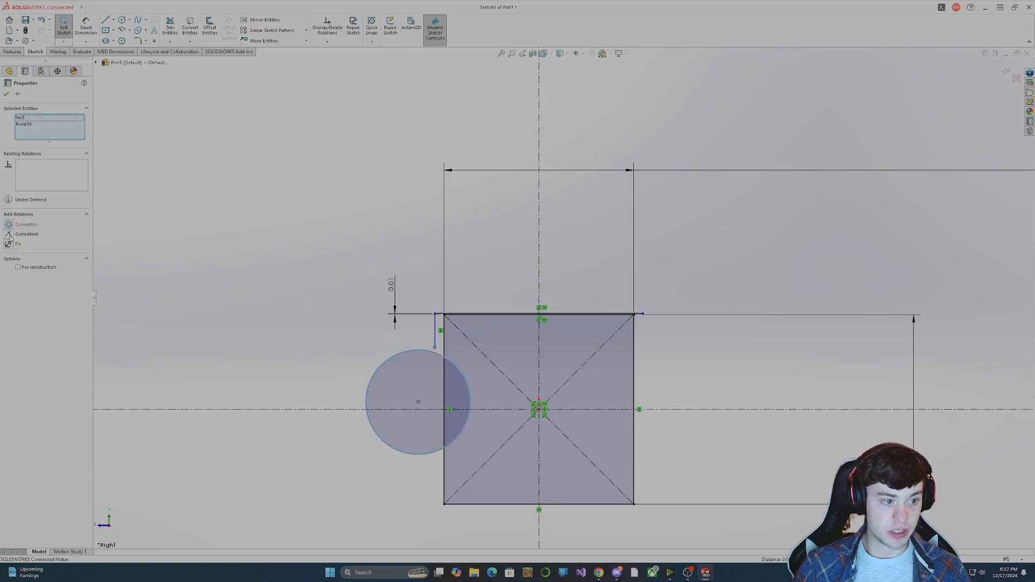
left_click(9, 235)
key("Escape")
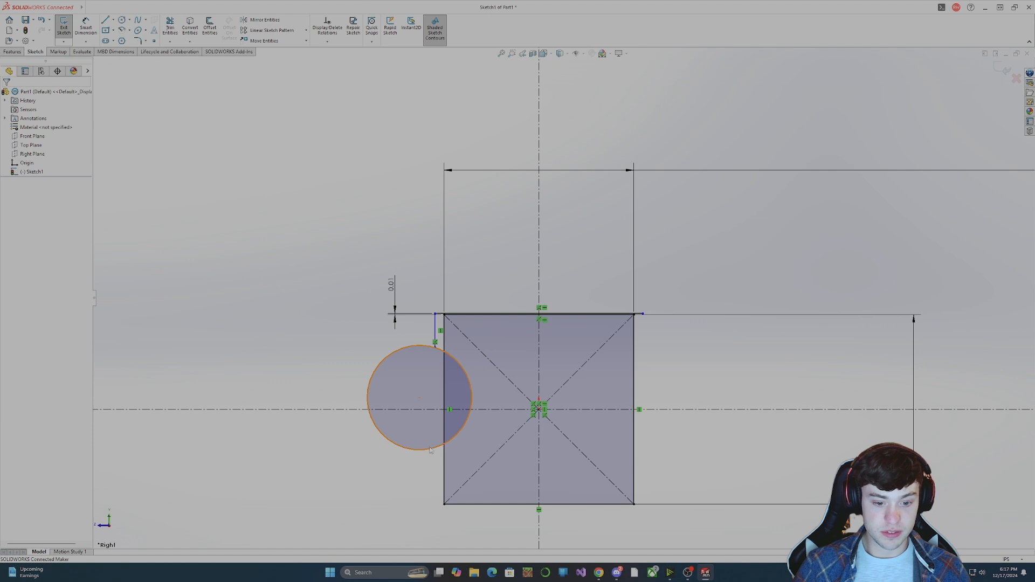
Enlarge the circle by moving its centre down and away from the square, and trim it to the arc between the side line and the square.
left_click_drag(420, 398, 372, 430)
left_click(654, 395)
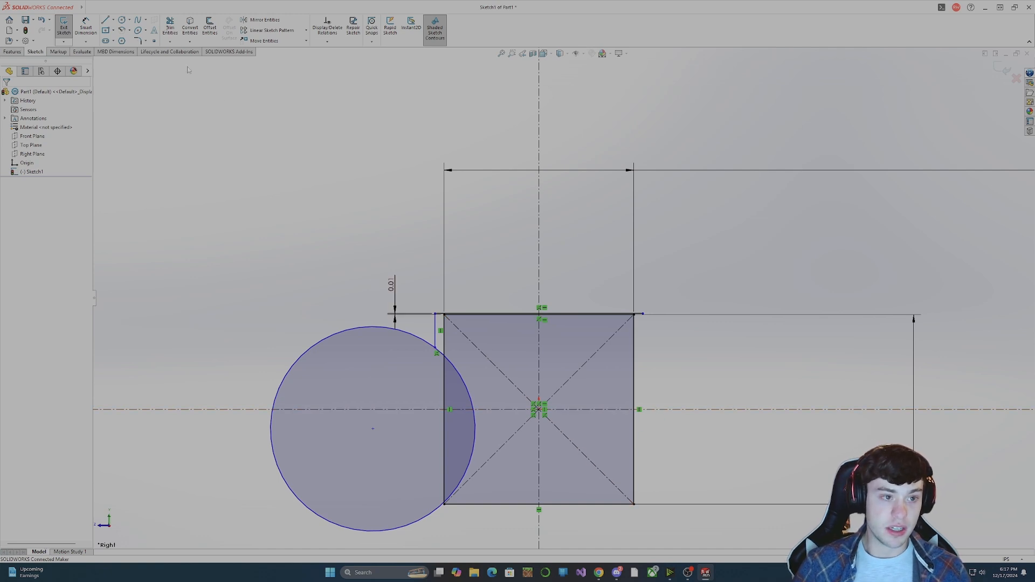
left_click(170, 26)
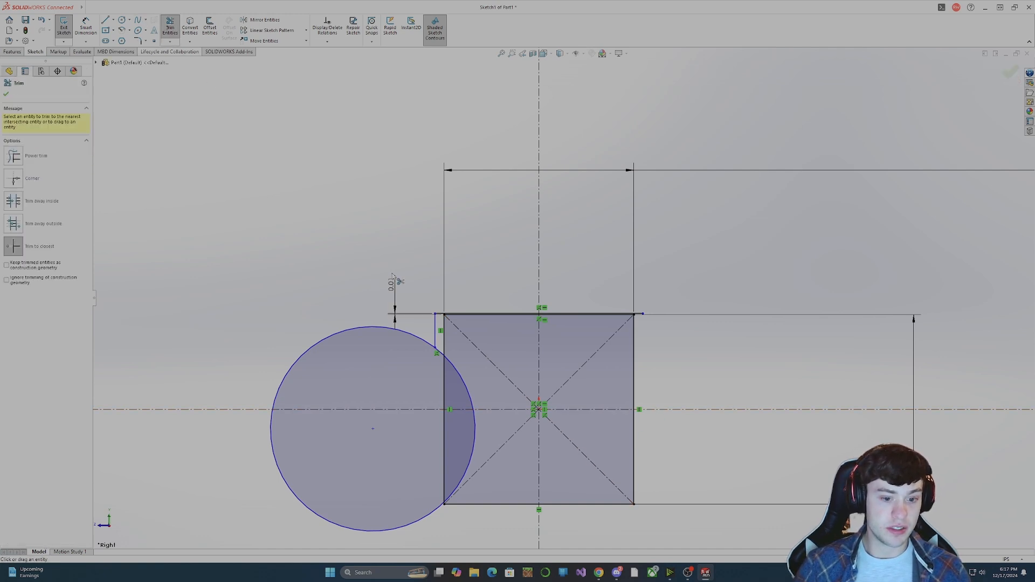
left_click(418, 338)
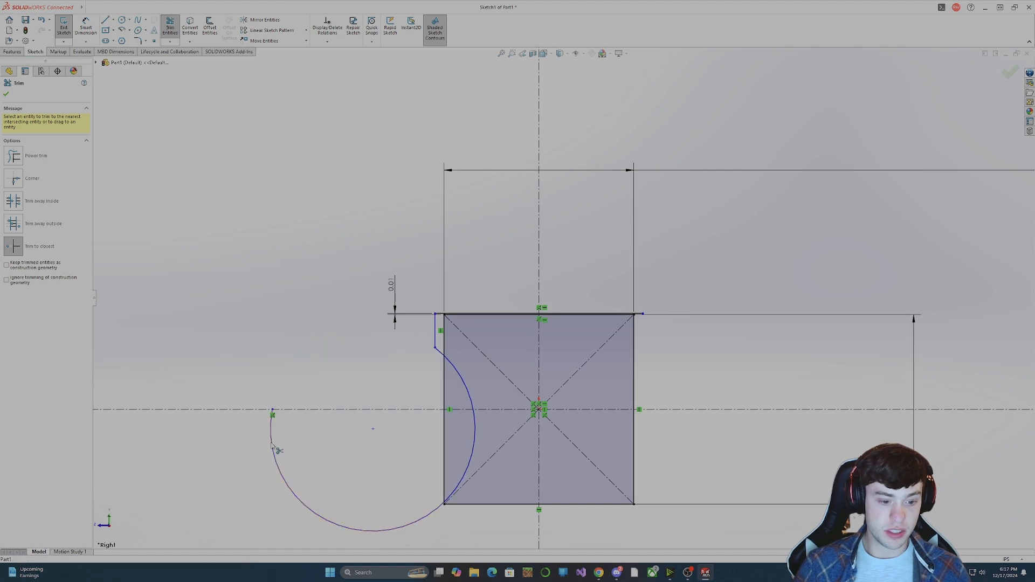
left_click(327, 521)
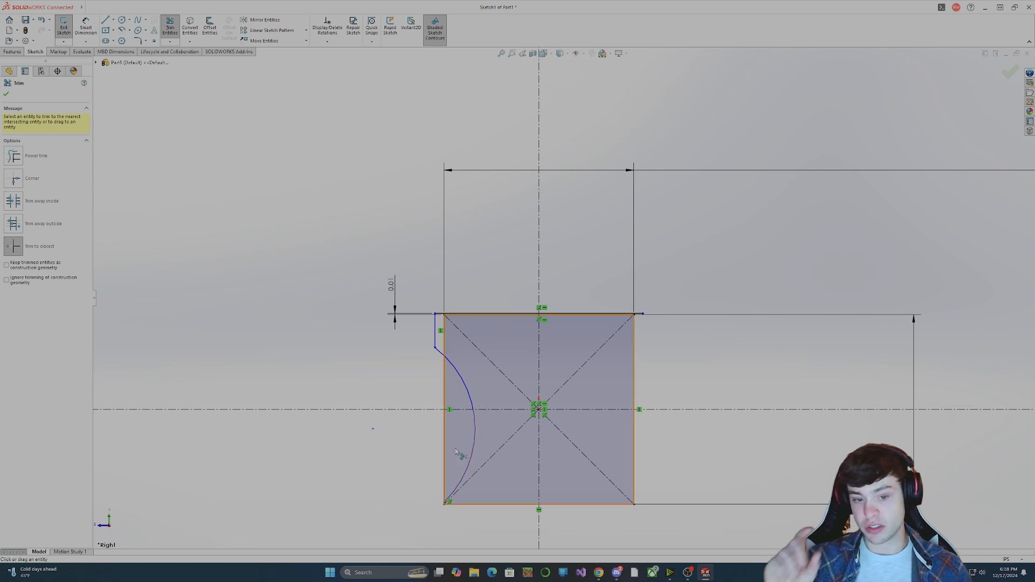
scroll(442, 341, "up", 2)
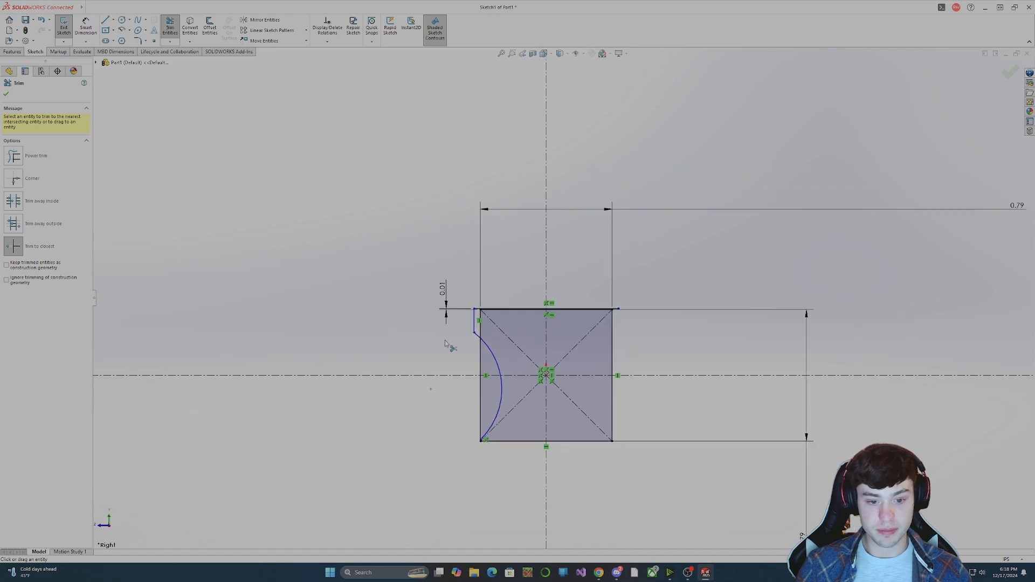
scroll(442, 342, "down", 5)
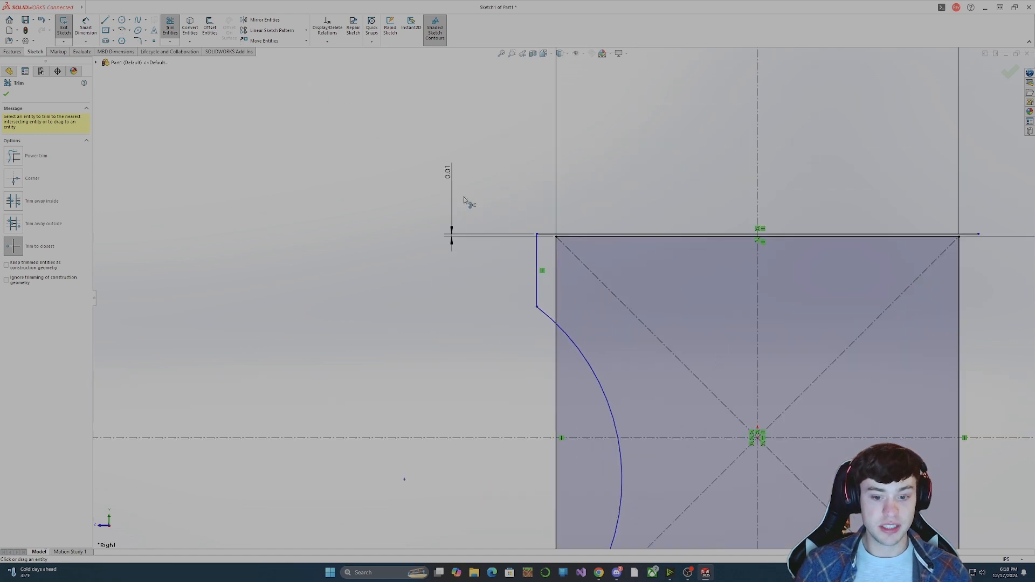
scroll(471, 212, "up", 4)
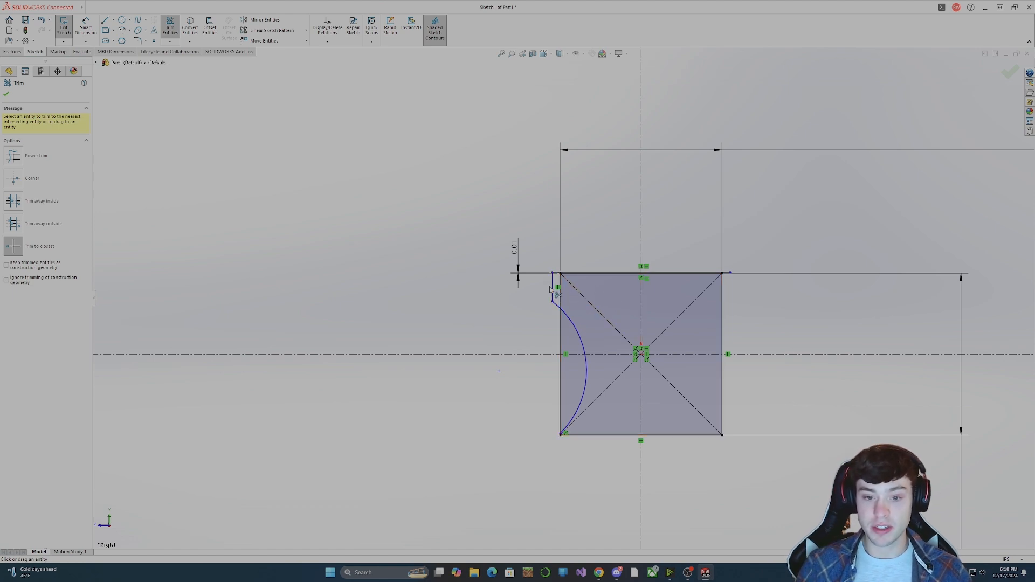
key("Escape")
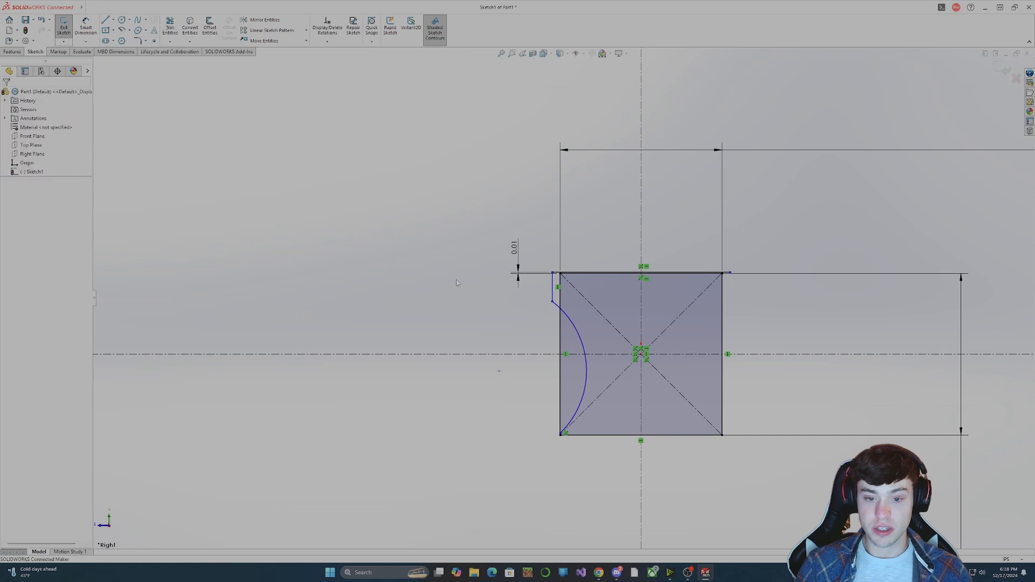
Reshape the arc by adjusting the side line's lower endpoint and the arc's centre so it ends just below the square's lower-left corner.
left_click(556, 293)
key("Escape")
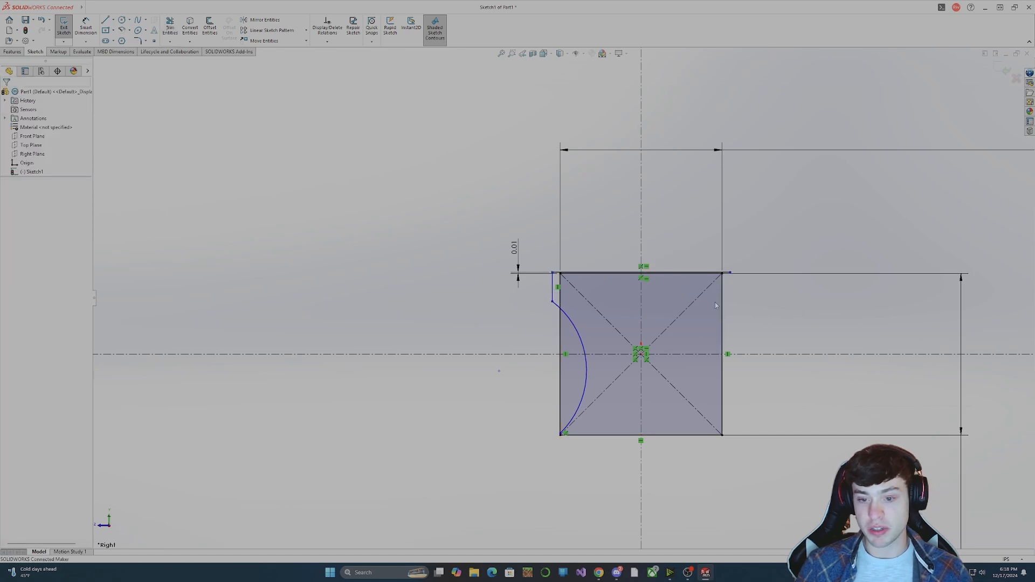
left_click(553, 275)
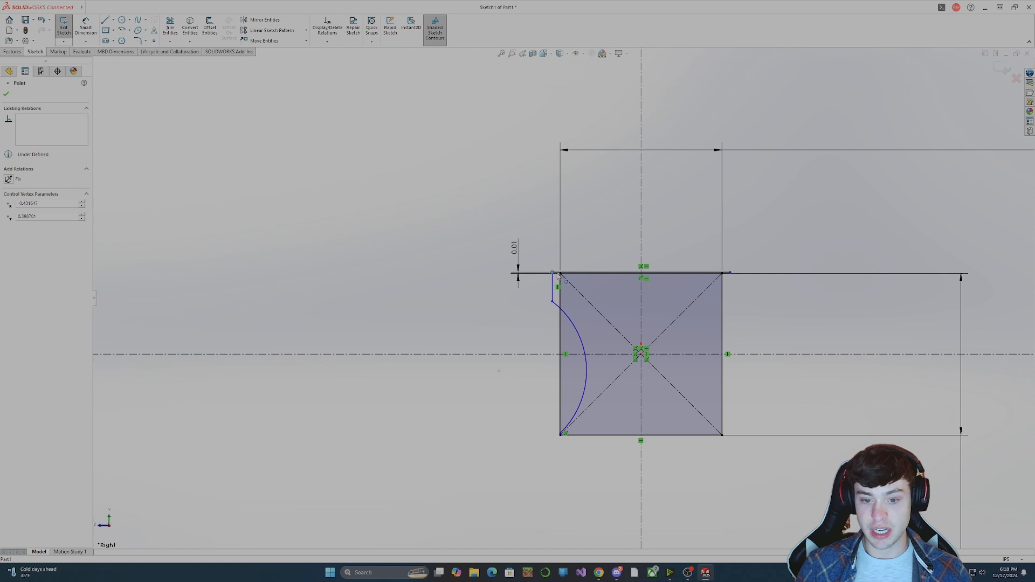
key("Escape")
scroll(631, 293, "down", 5)
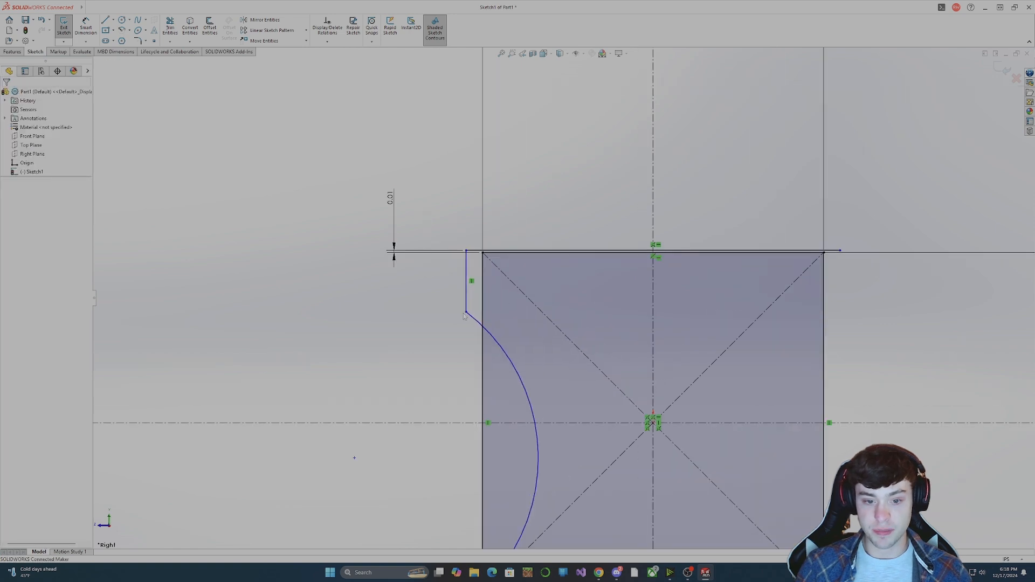
left_click_drag(466, 309, 479, 308)
scroll(746, 344, "up", 4)
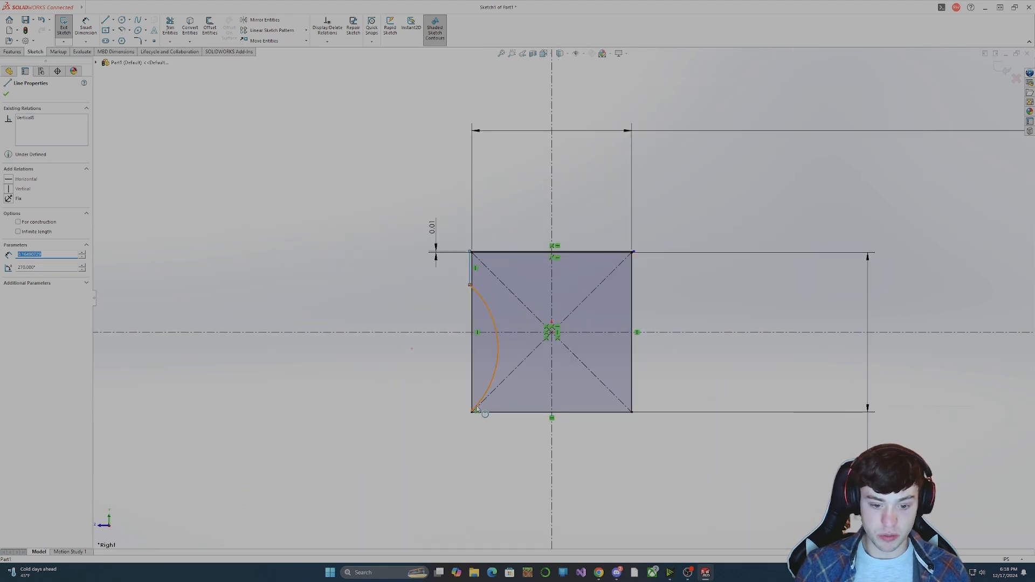
left_click(477, 407)
mouse_move(412, 349)
left_mouse_down()
mouse_move(393, 362)
mouse_move(402, 366)
left_mouse_up()
left_click(438, 392)
Try to make the arc's lower endpoint coincident with the square's bottom edge, and undo the relation.
left_click(473, 418)
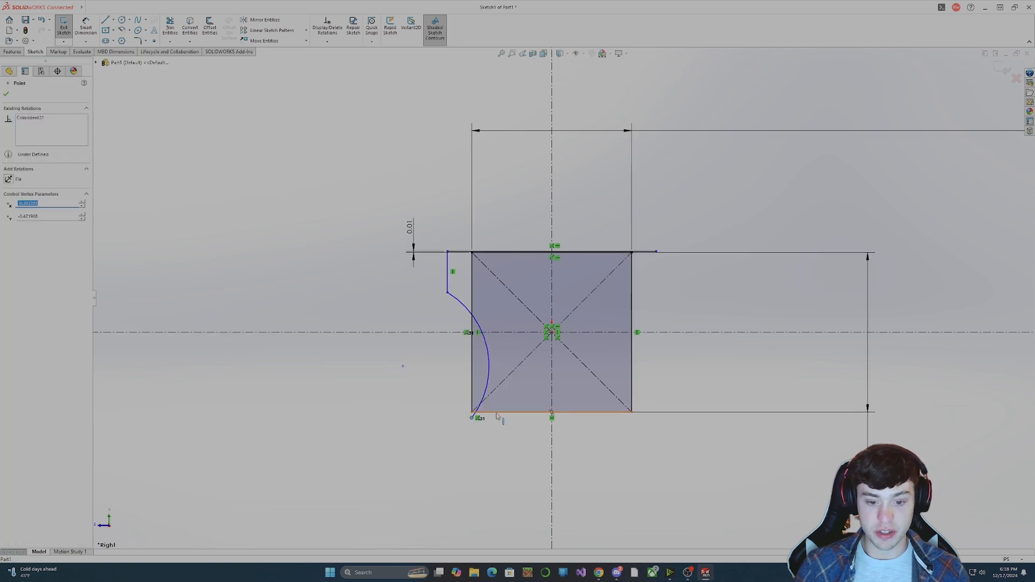
left_click(496, 413, "ctrl")
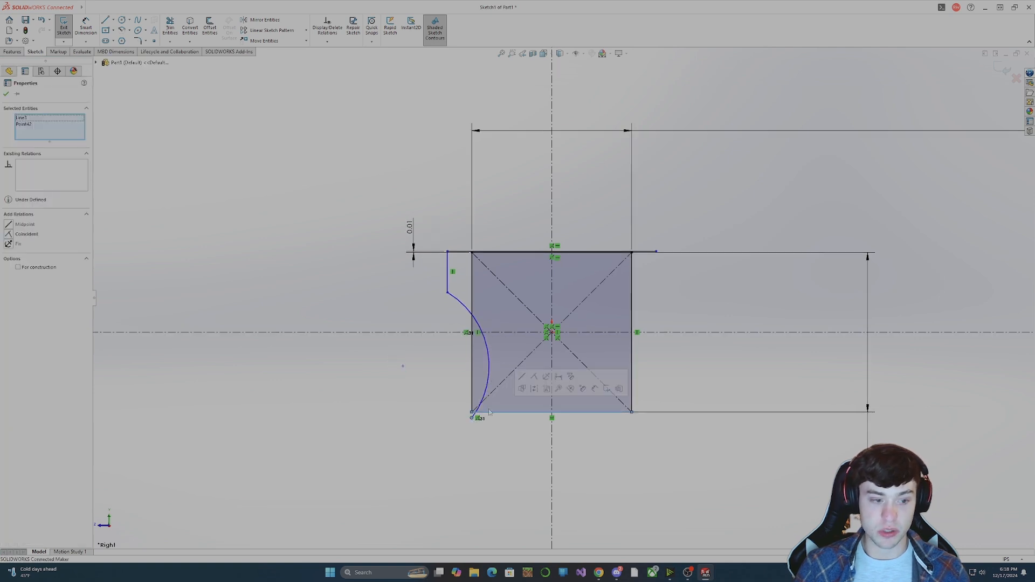
left_click(9, 234)
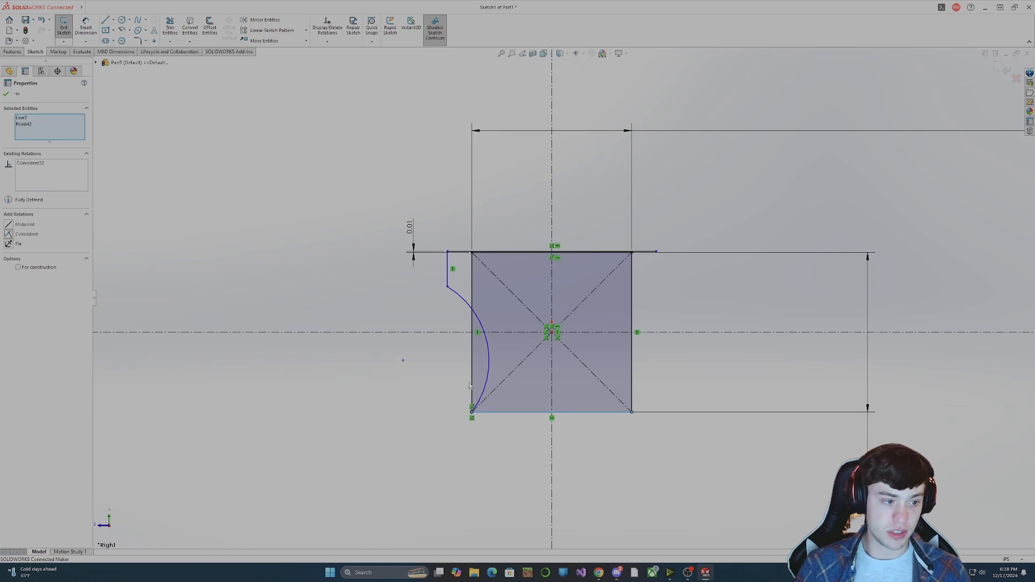
key("ctrl+z")
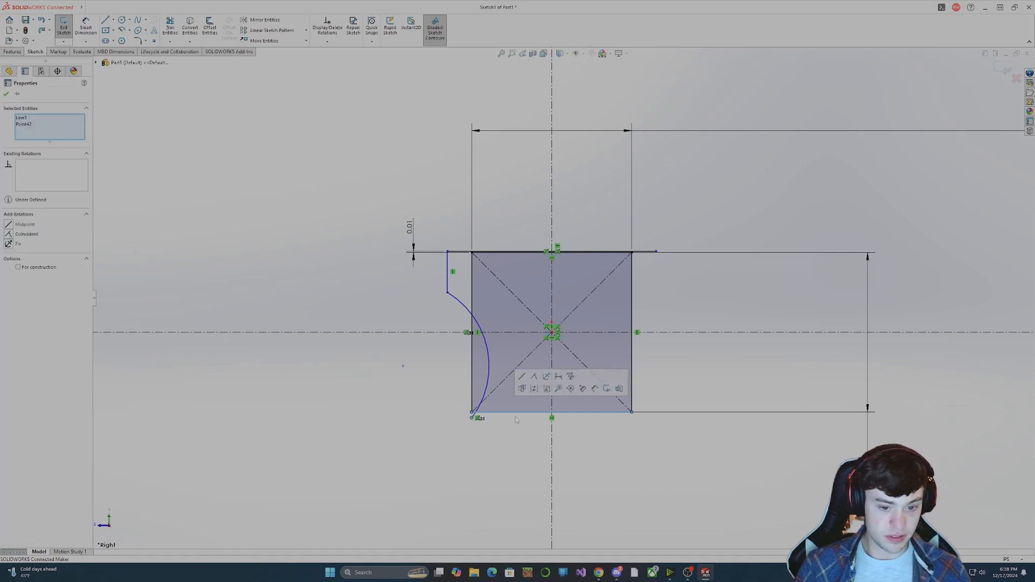
Test the arc's movement by shifting its endpoints, and delete the coincident relation tying its lower endpoint to the square's left edge.
left_click(516, 420)
left_click_drag(472, 418, 439, 397)
left_click_drag(446, 281, 463, 285)
left_click_drag(473, 393, 434, 378)
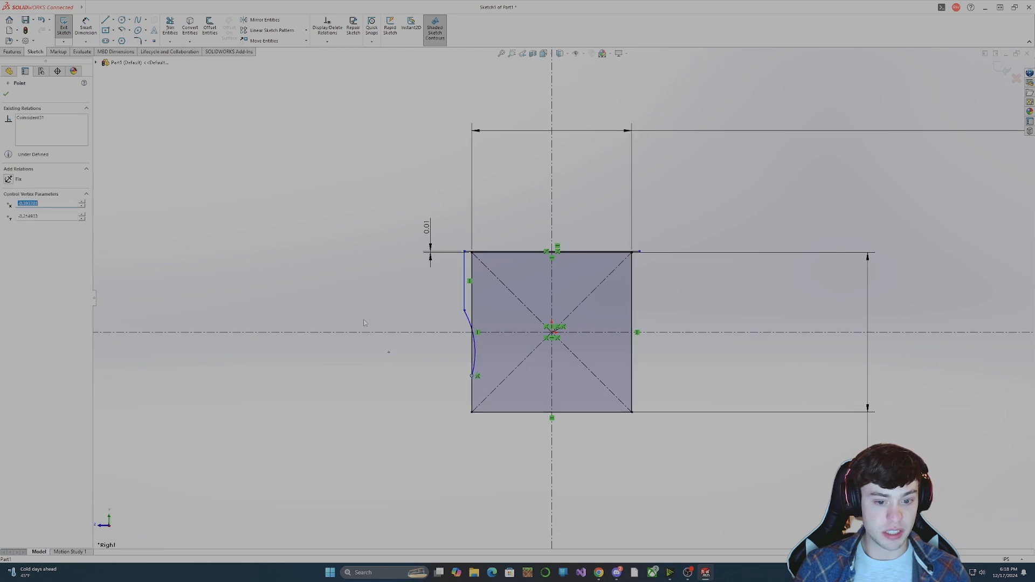
left_click(35, 117)
key("Delete")
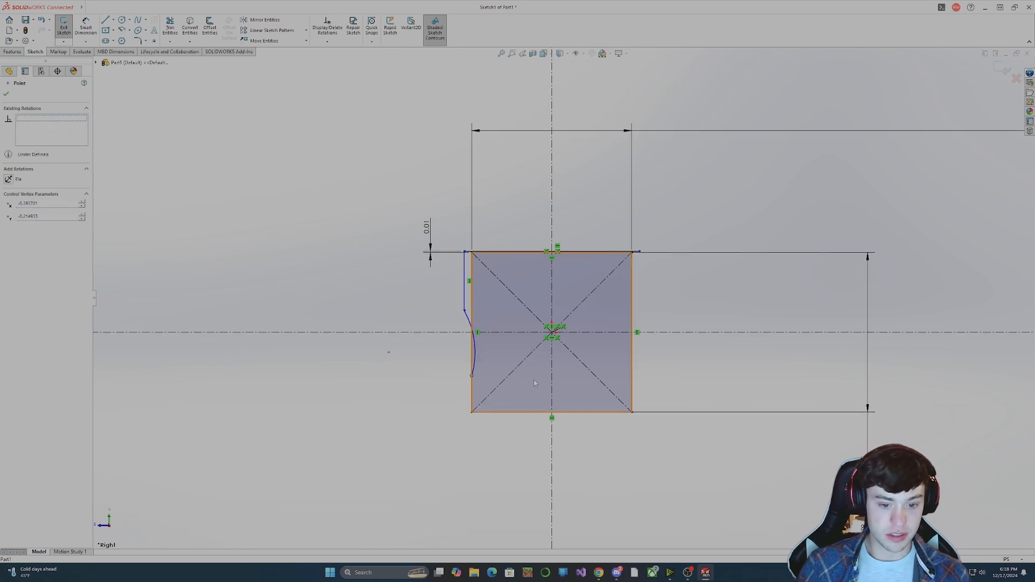
Move the arc's lower endpoint outside the square and make it coincident with the line of the square's bottom edge.
left_click_drag(473, 376, 456, 407)
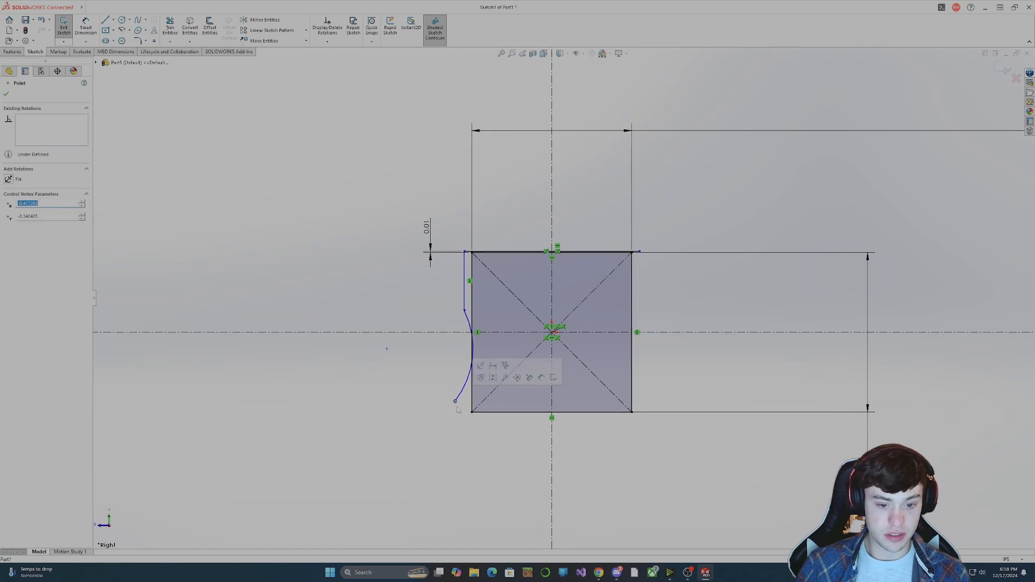
left_click(494, 412, "ctrl")
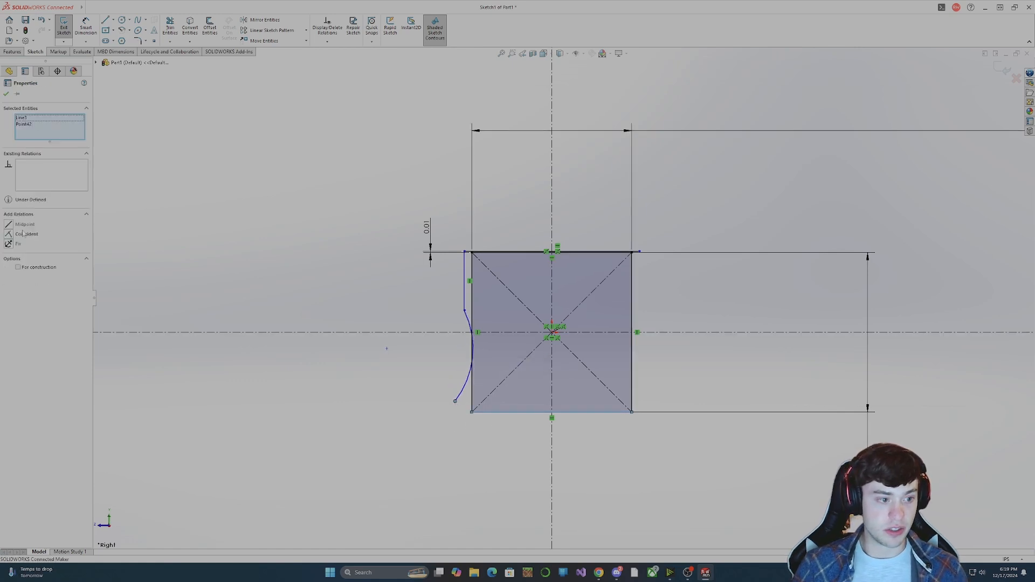
left_click(260, 316)
left_click(455, 401)
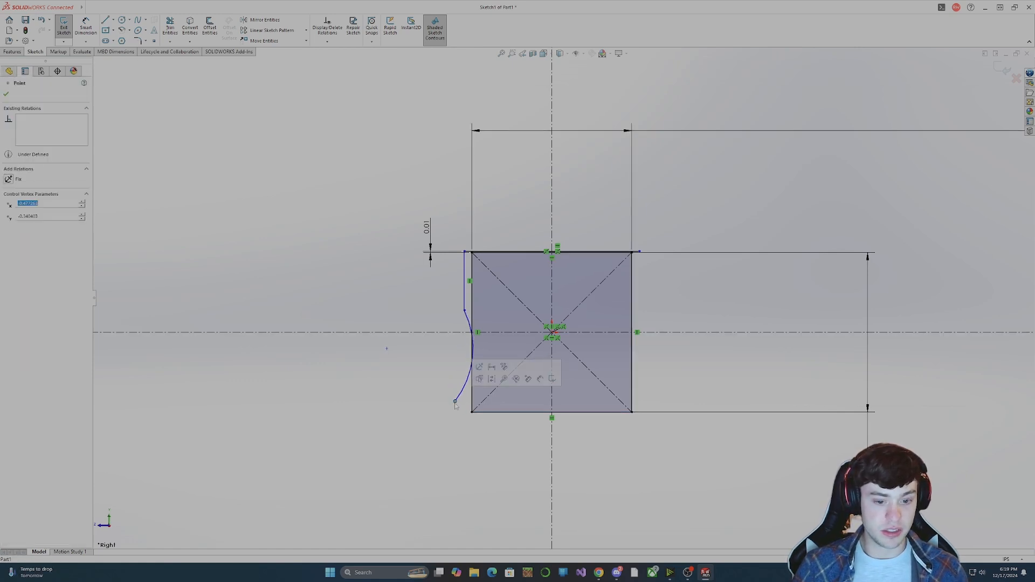
left_click(489, 412, "ctrl")
left_click(8, 235)
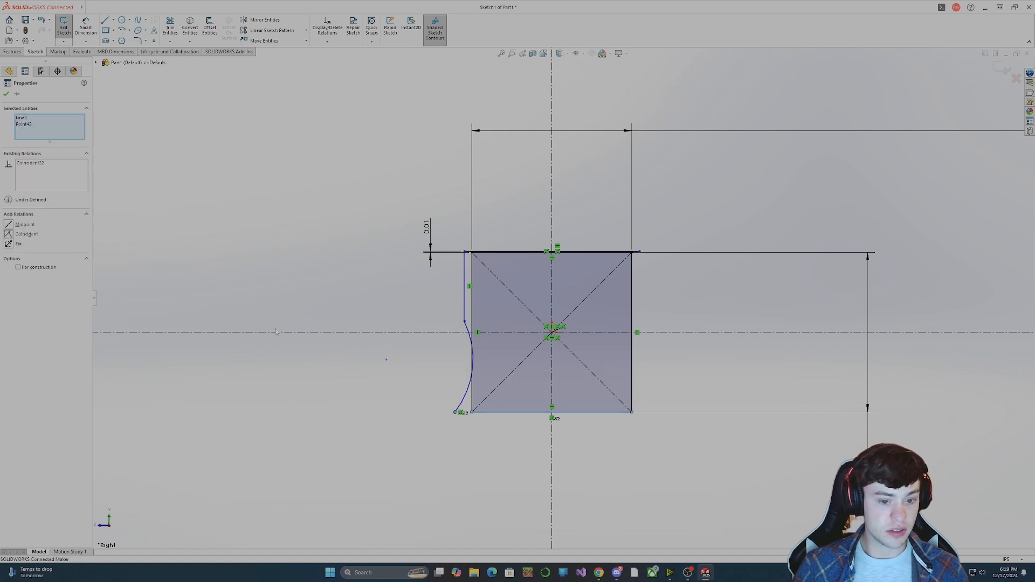
key("Escape")
Shorten the side line and shift the arc's lower endpoint sideways so both arc ends sit about equally far outside the square.
left_click_drag(466, 321, 461, 287)
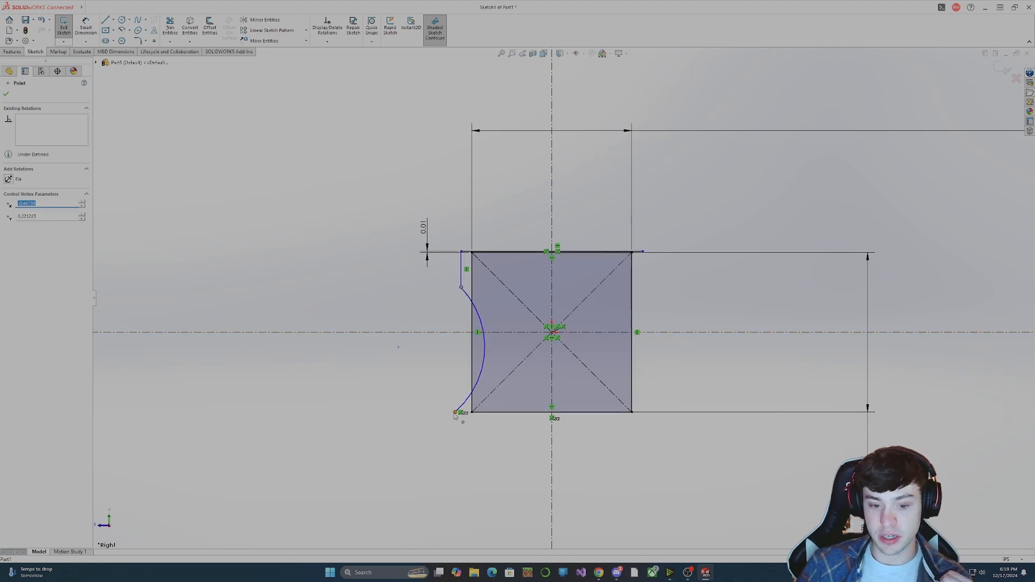
left_click_drag(455, 413, 462, 413)
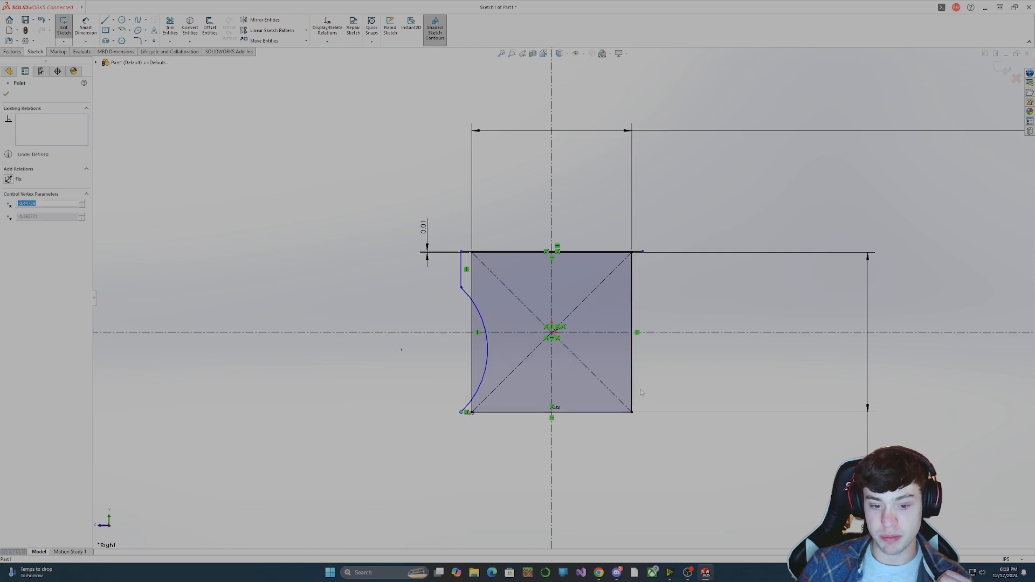
left_click(640, 389)
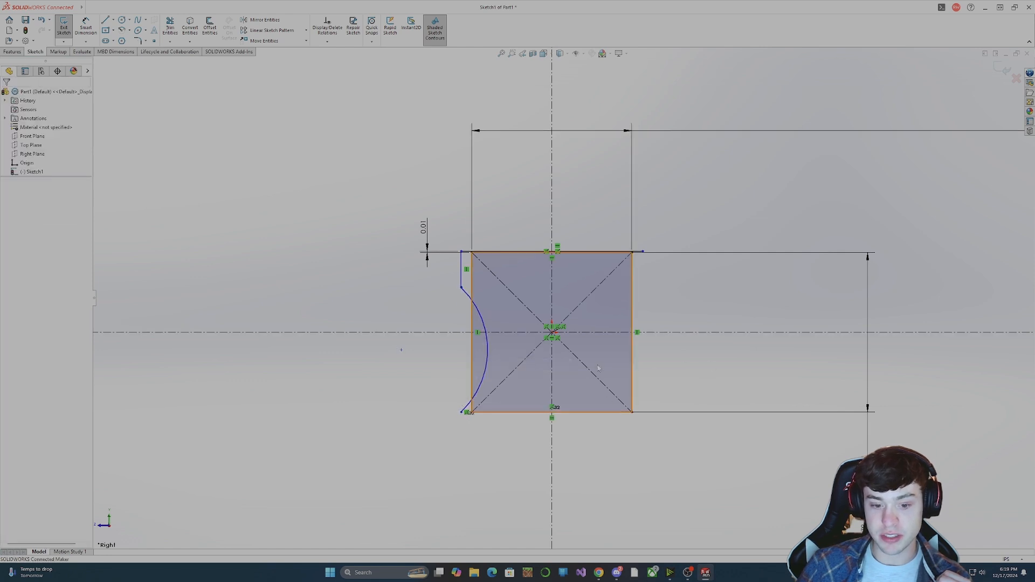
Delete the arc endpoint's coincident relation with the bottom edge and raise the endpoint slightly above that edge.
left_click(461, 413)
left_click(31, 118)
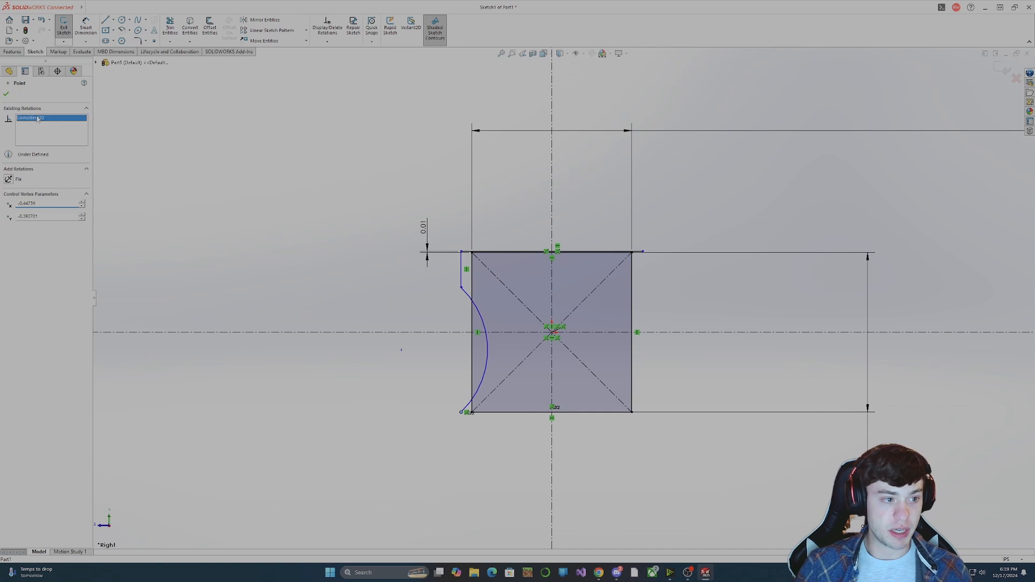
key("Delete")
left_click_drag(462, 412, 461, 402)
left_click(470, 434)
Dimension the vertical distance from the arc's lower endpoint to the square's bottom edge as 0.05 in.
left_click(88, 33)
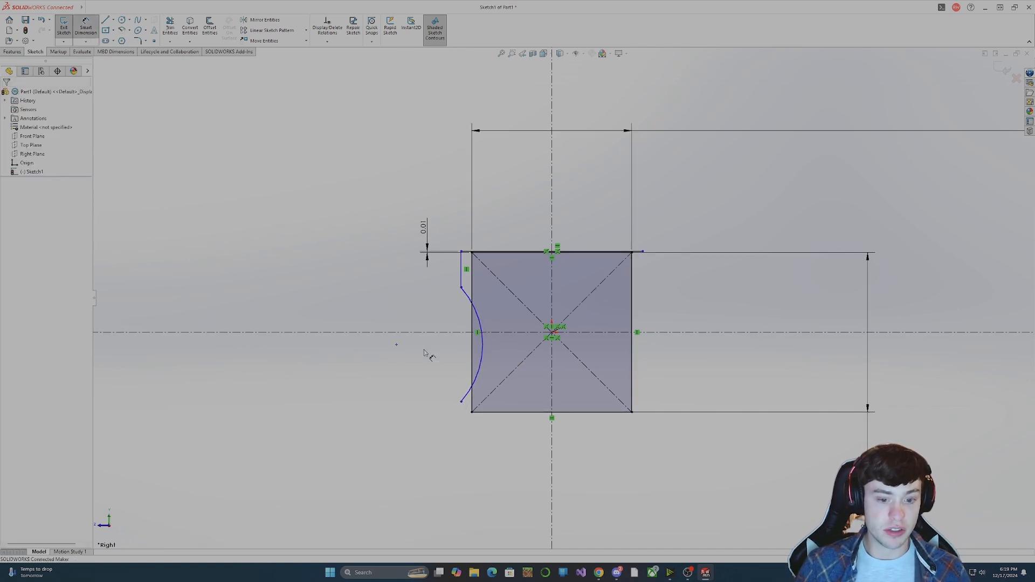
left_click(462, 403)
left_click(508, 413)
left_click(417, 416)
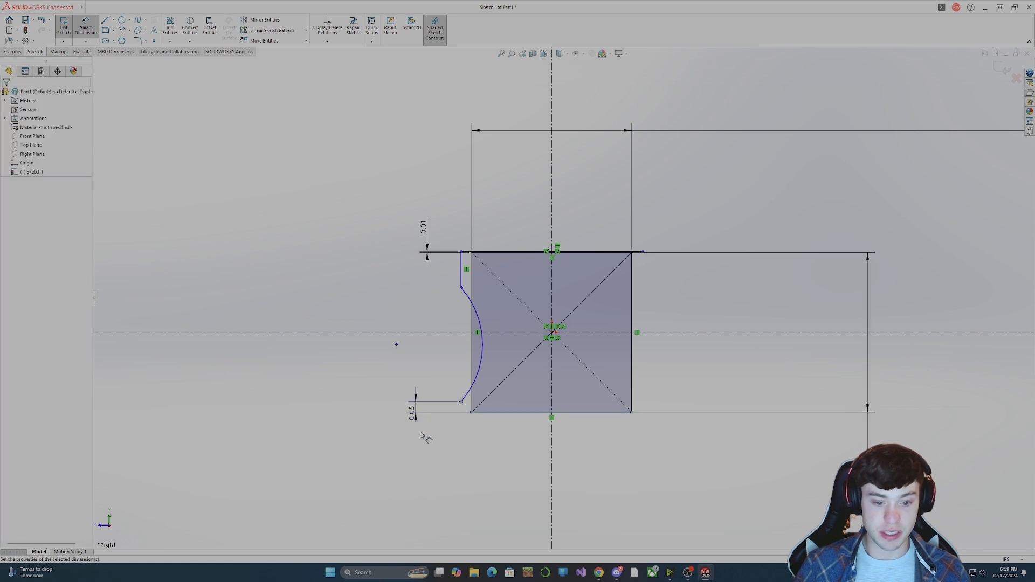
type("0.05")
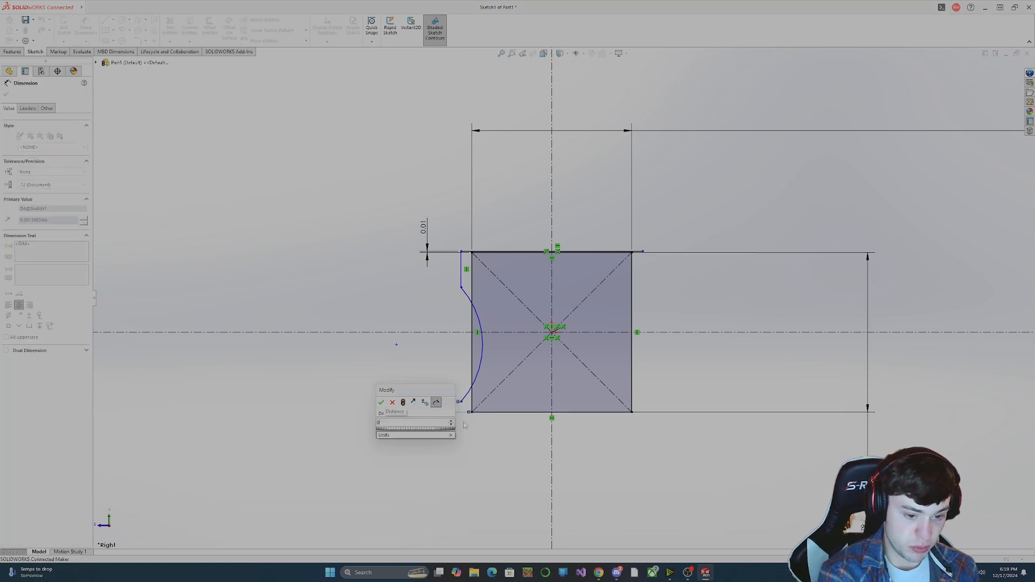
key("Return")
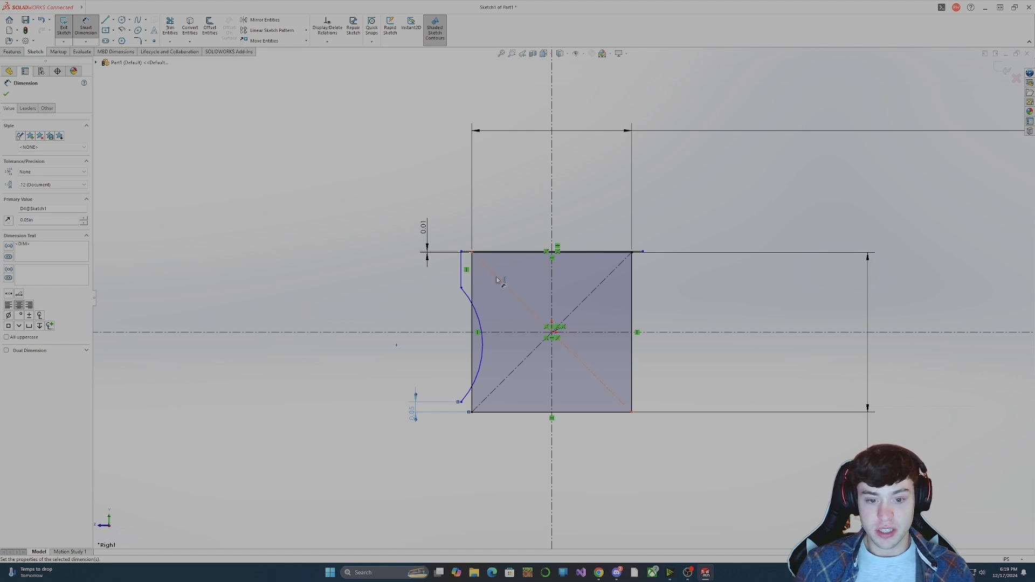
key("Escape")
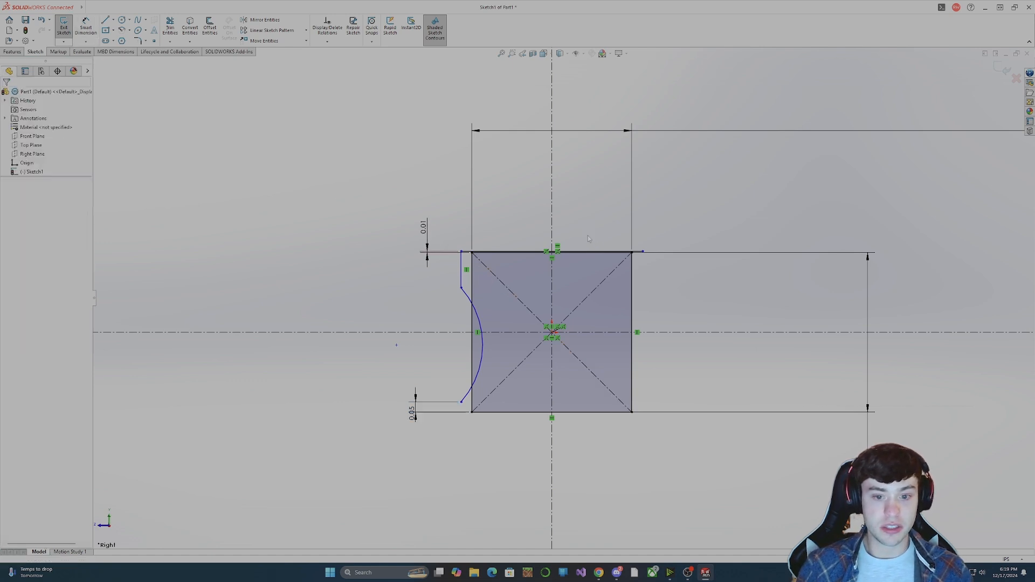
Trim away the half of the offset top line right of the vertical centreline, accepting removal of its midpoint relation.
left_click(171, 32)
left_click(607, 256)
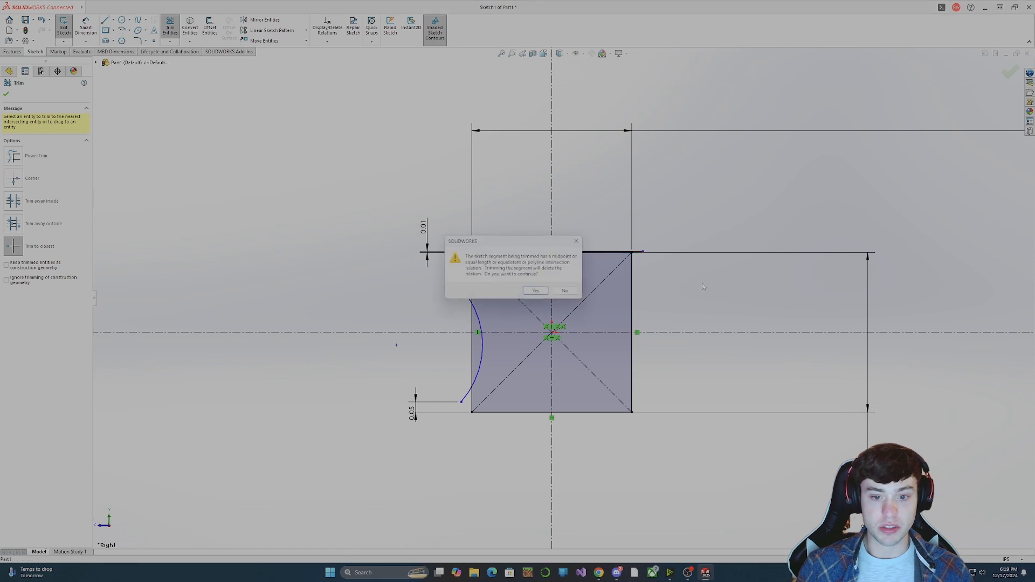
key("Return")
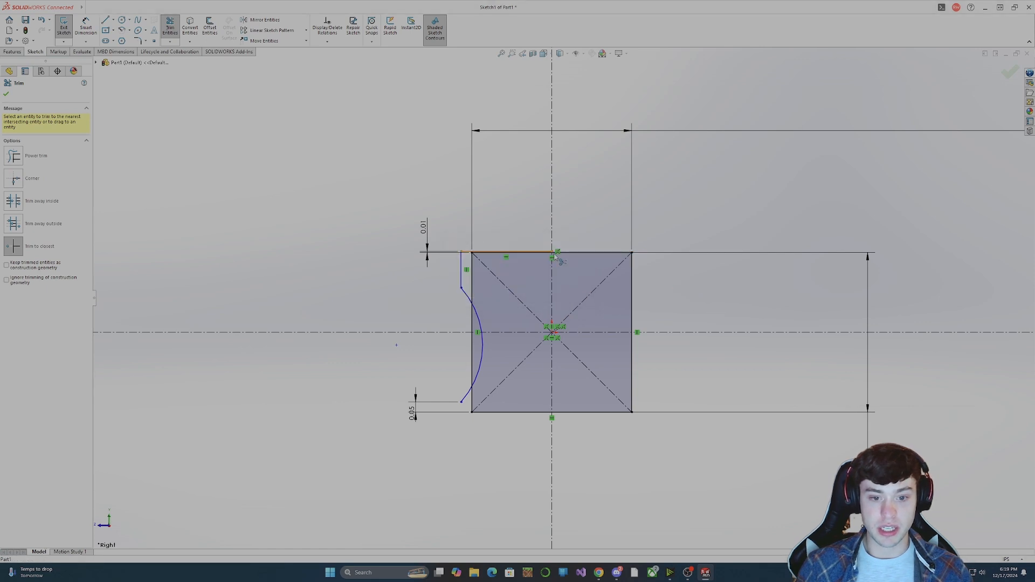
key("Escape")
Move the 0.01 offset dimension outward and dimension the side line 0.025 in from the square's left edge.
left_click_drag(427, 236, 398, 235)
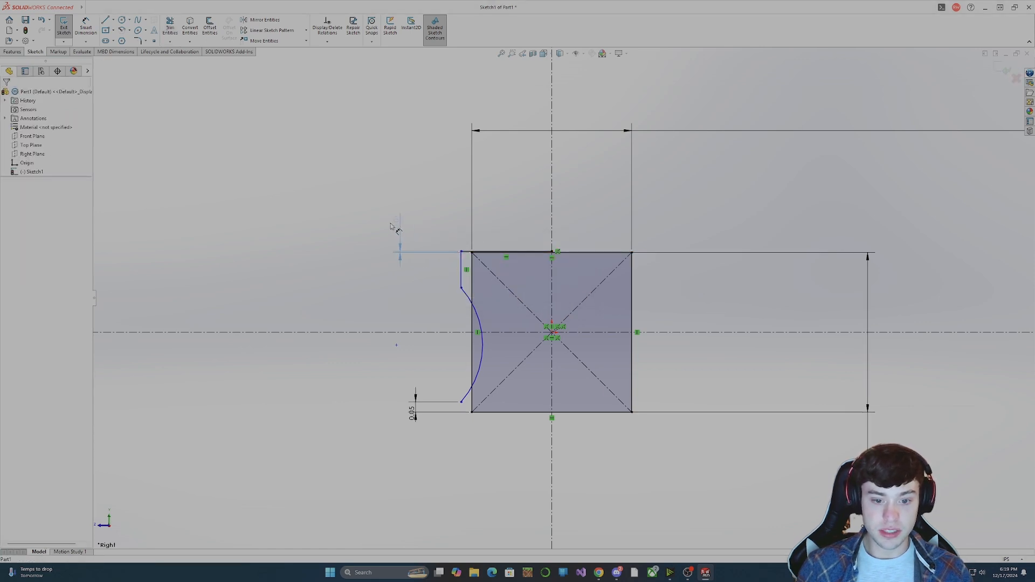
left_click(86, 27)
left_click(461, 272)
left_click(473, 276)
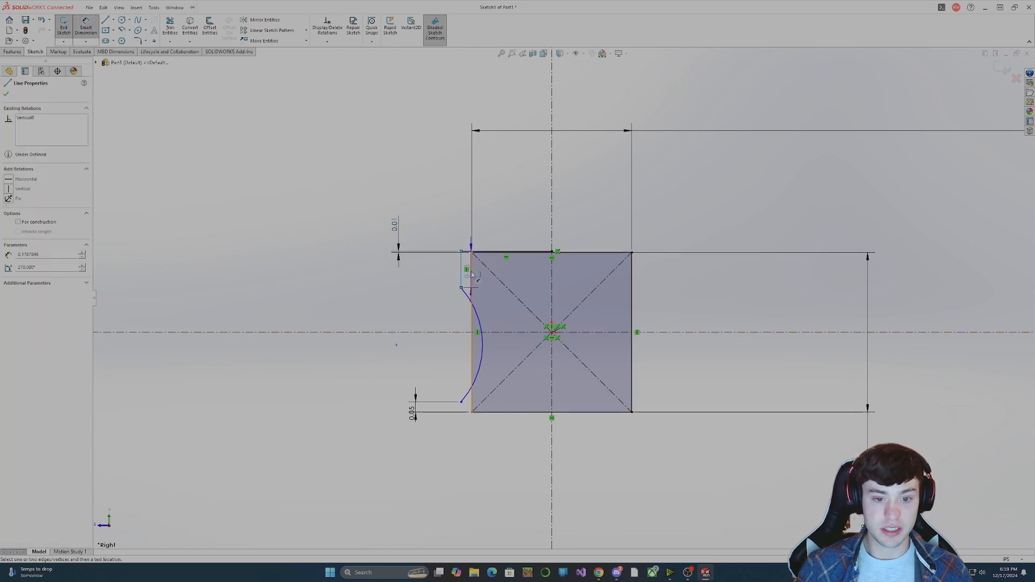
left_click(431, 208)
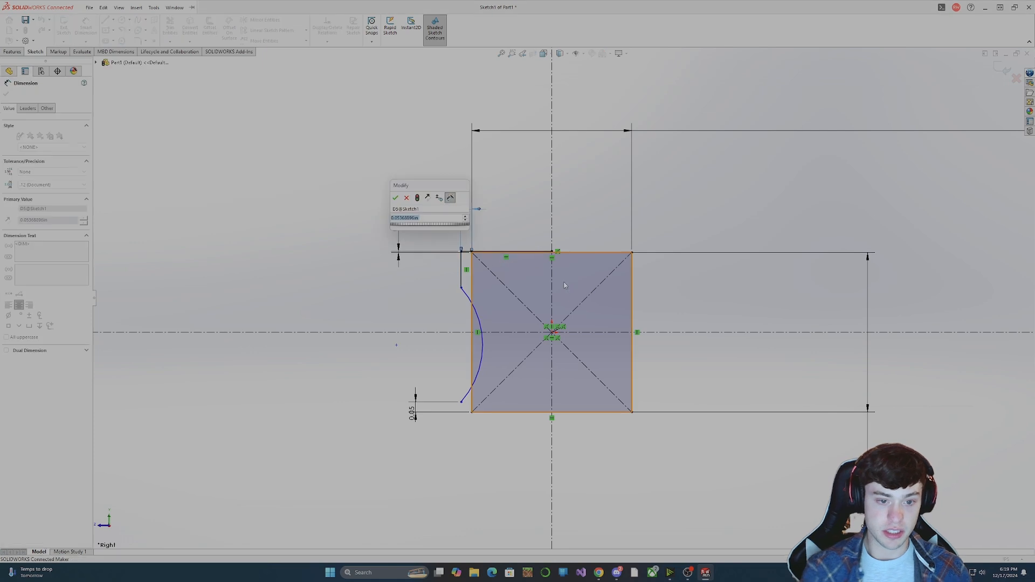
type("0")
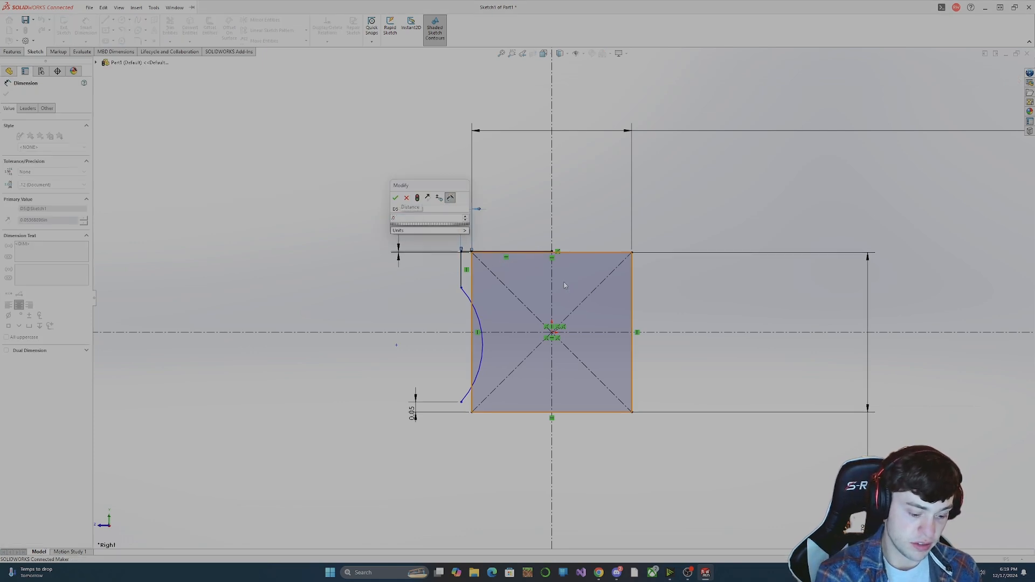
type(".025")
key("Return")
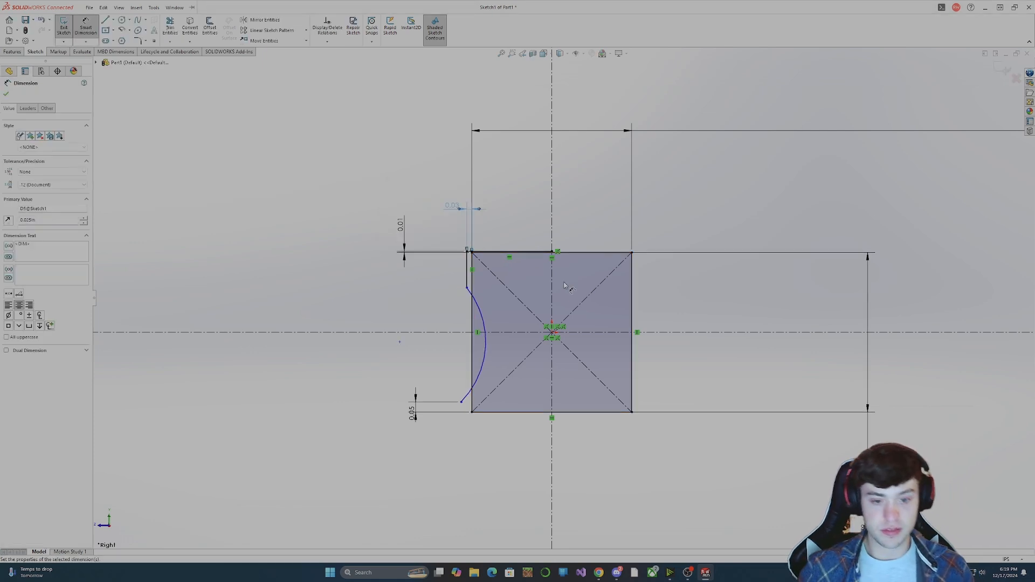
key("Escape")
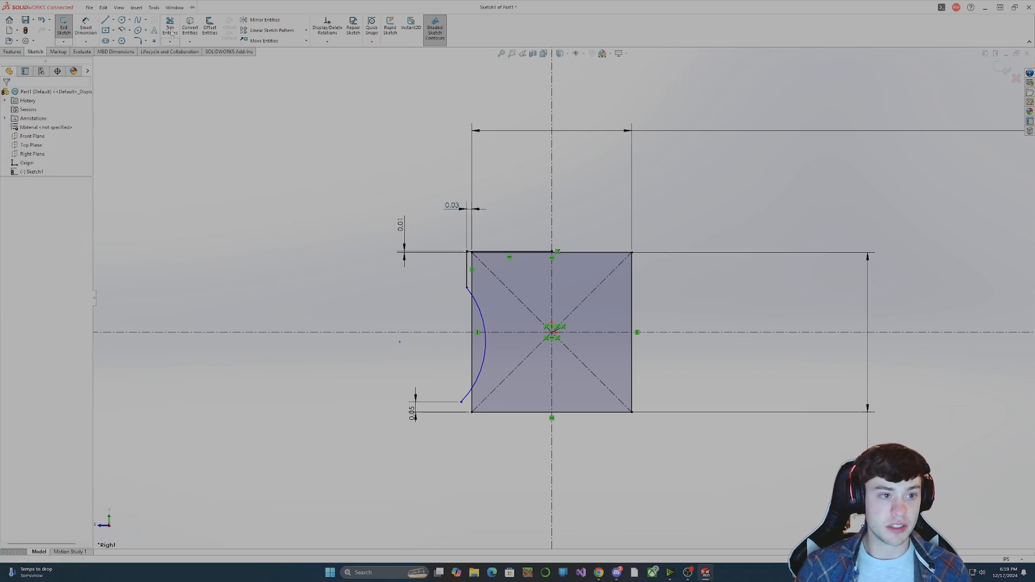
Add a 0.1 in radius sketch fillet between the left side line and the arc.
left_click(139, 41)
left_click(468, 276)
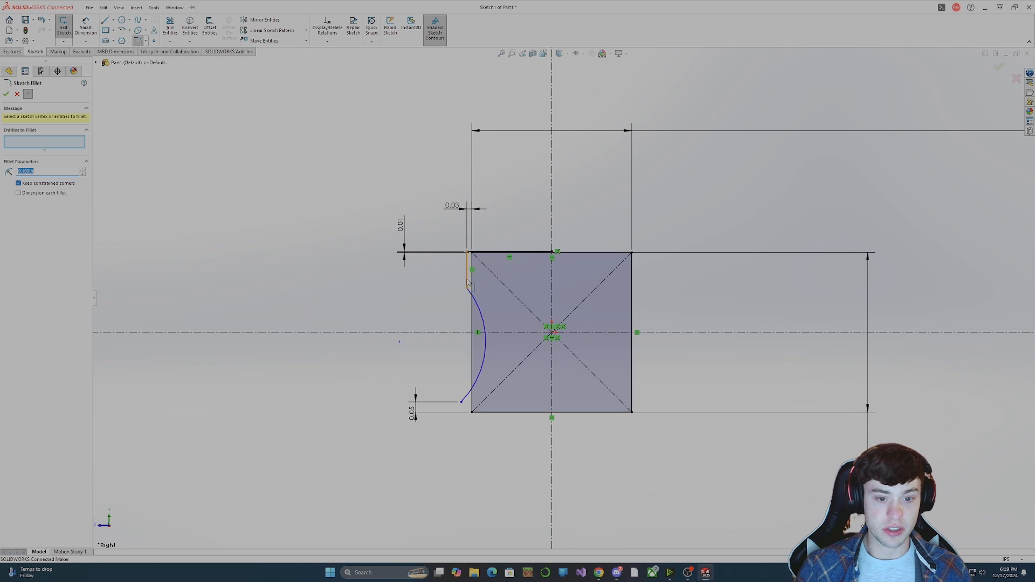
left_click(476, 301)
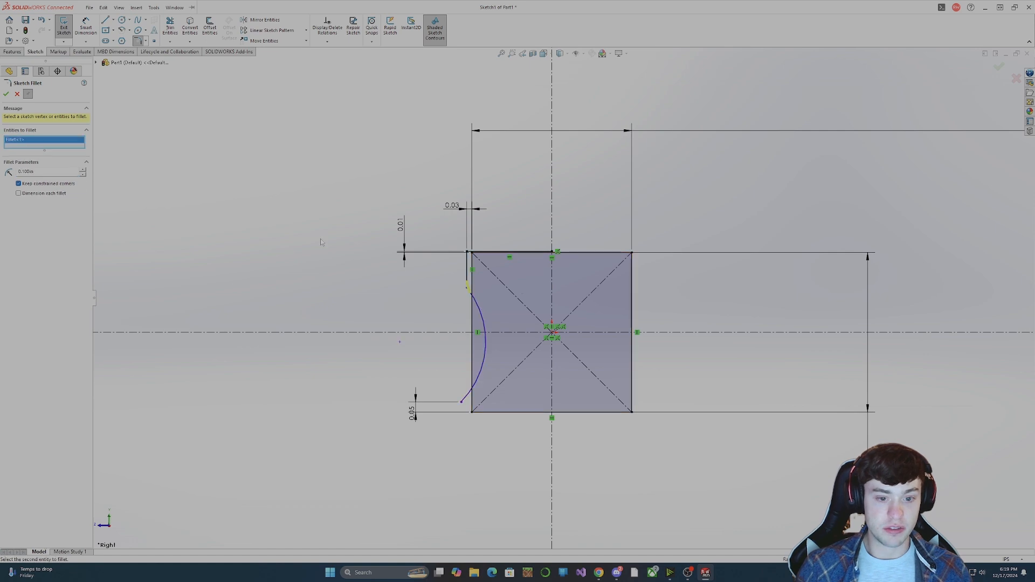
left_click(6, 94)
scroll(466, 269, "down", 3)
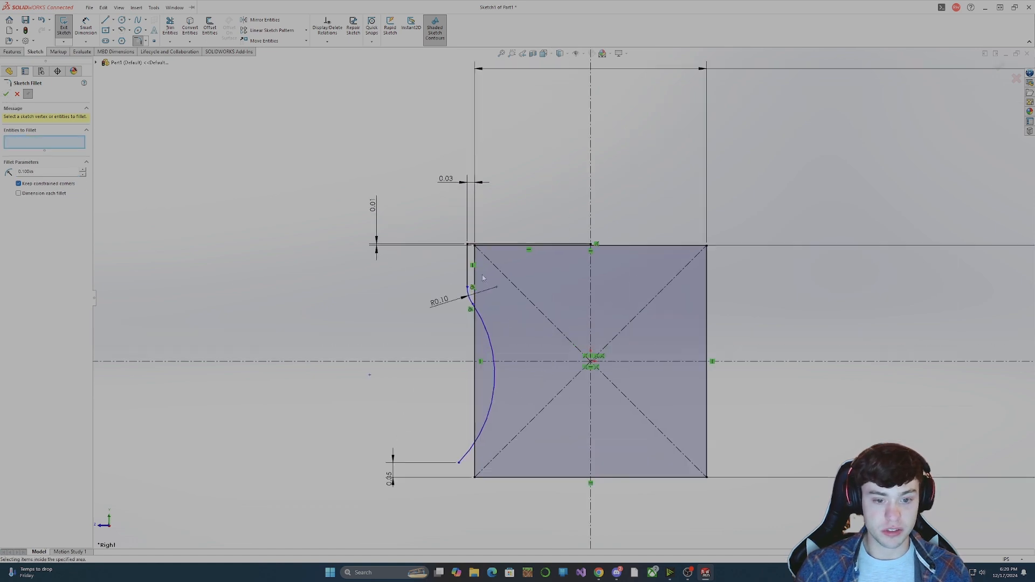
scroll(501, 333, "up", 3)
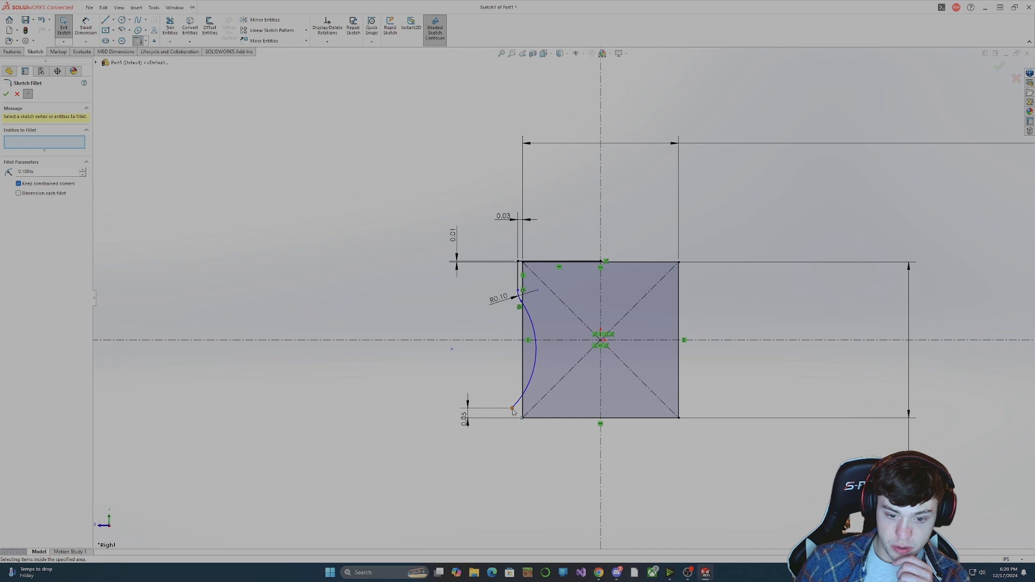
left_click(534, 383)
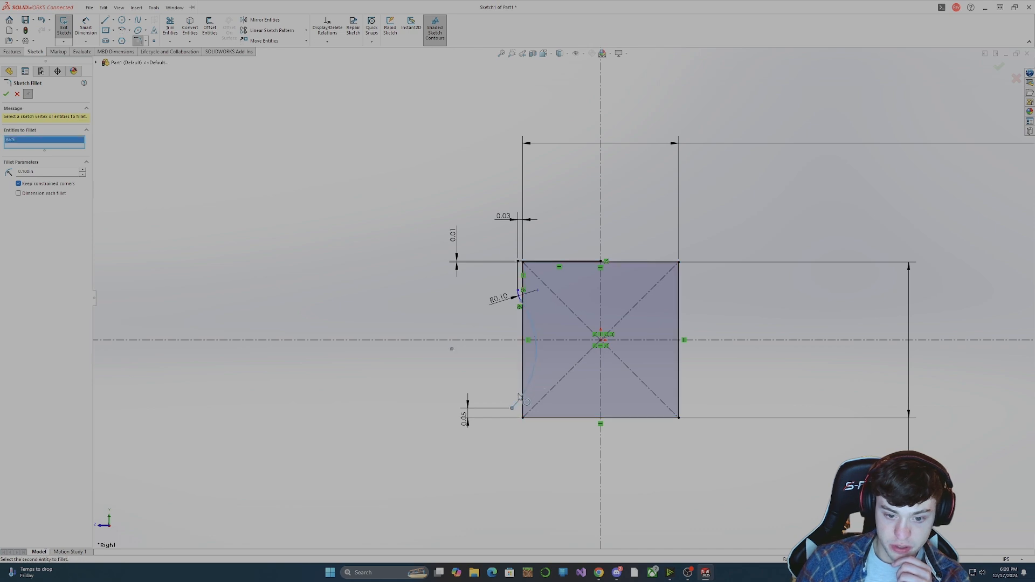
left_click(17, 94)
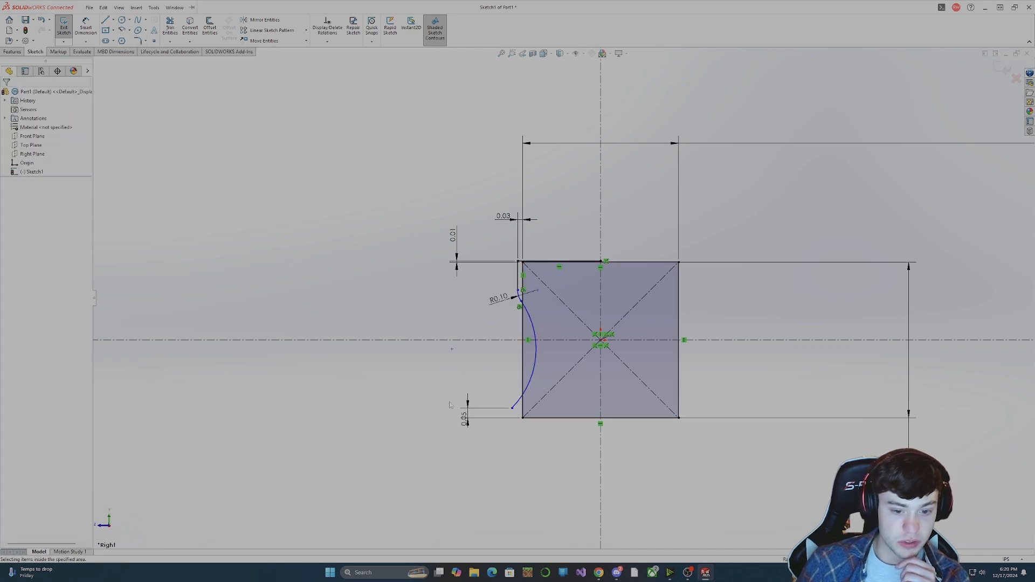
Shift the arc's lower endpoint inward toward the square's left edge and move its centre closer to deepen the curve.
left_click_drag(512, 409, 518, 426)
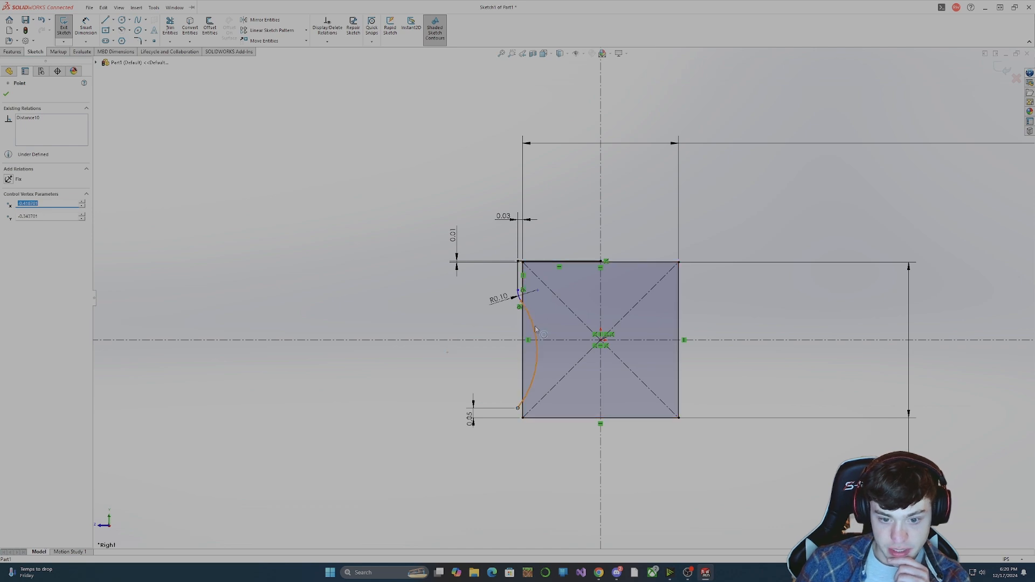
left_click(448, 353)
left_click_drag(449, 356, 457, 358)
left_click(779, 367)
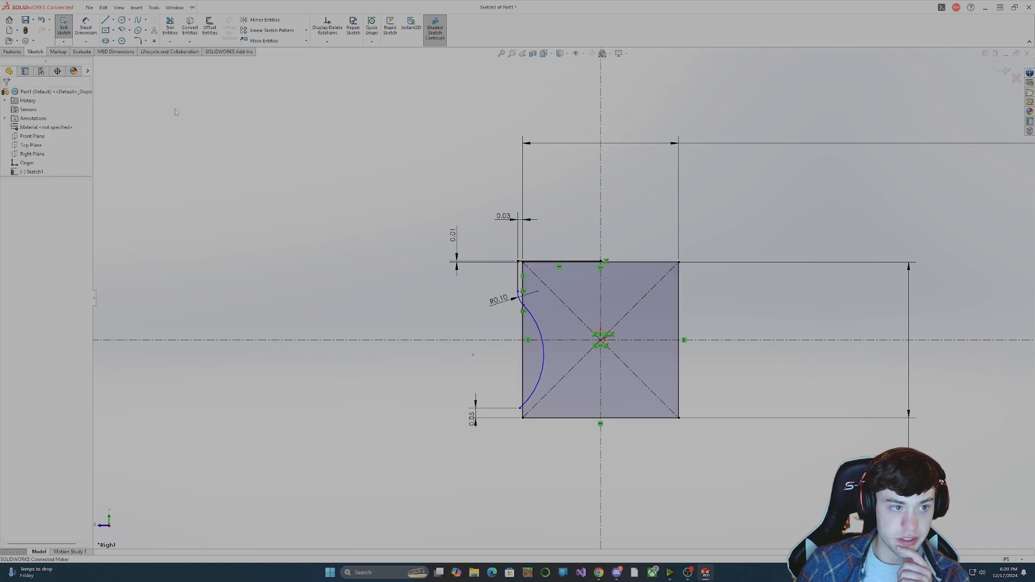
Dimension the horizontal distance from the arc's lower endpoint to the vertical centreline as 0.4 in.
left_click(87, 29)
left_click(543, 355)
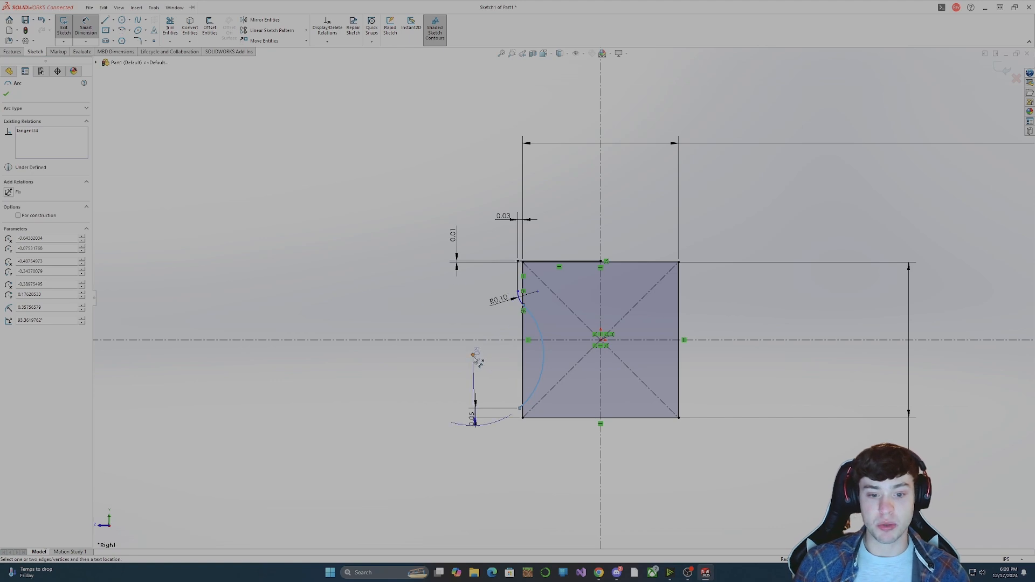
key("Escape")
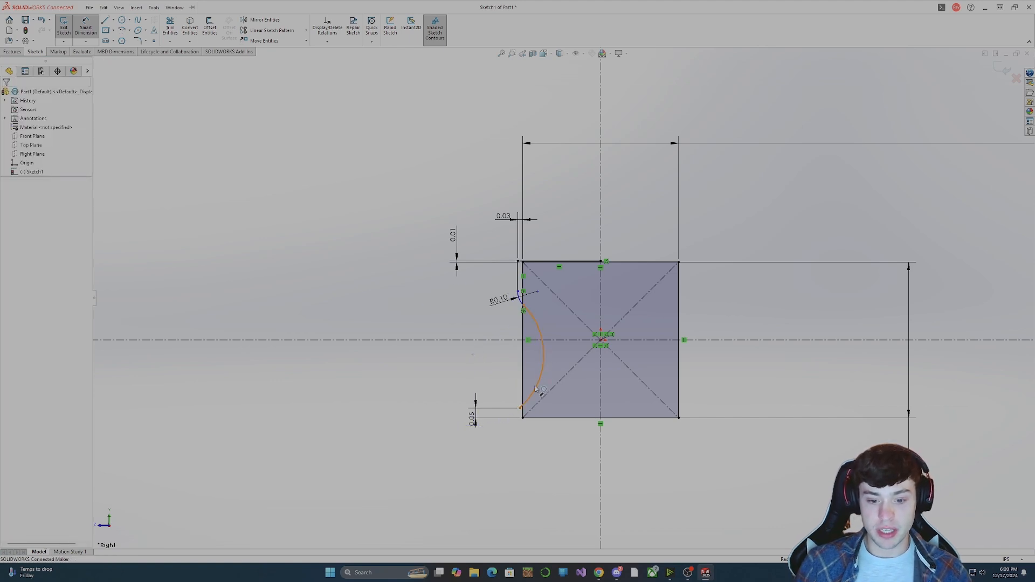
left_click(521, 408)
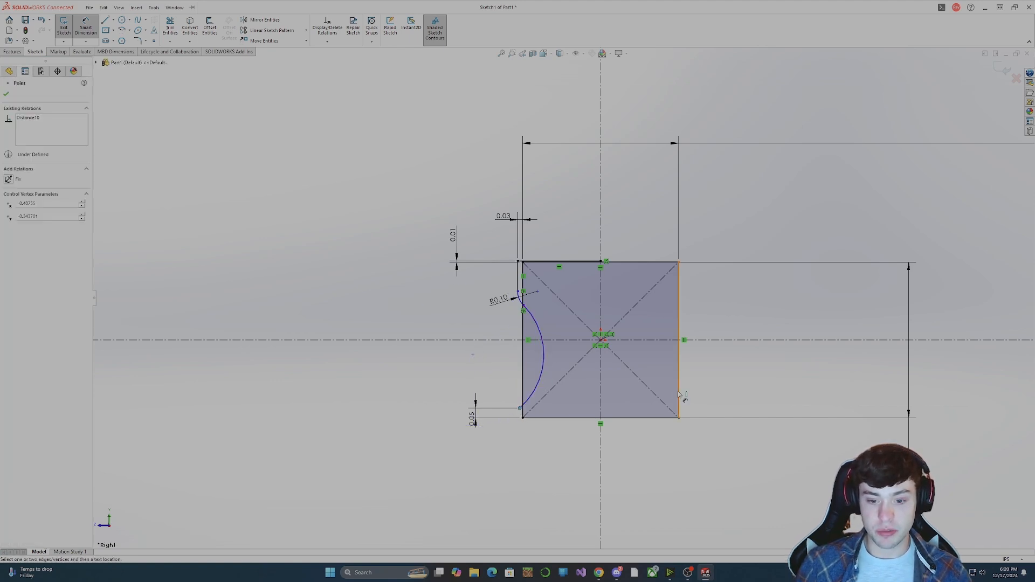
left_click(601, 398)
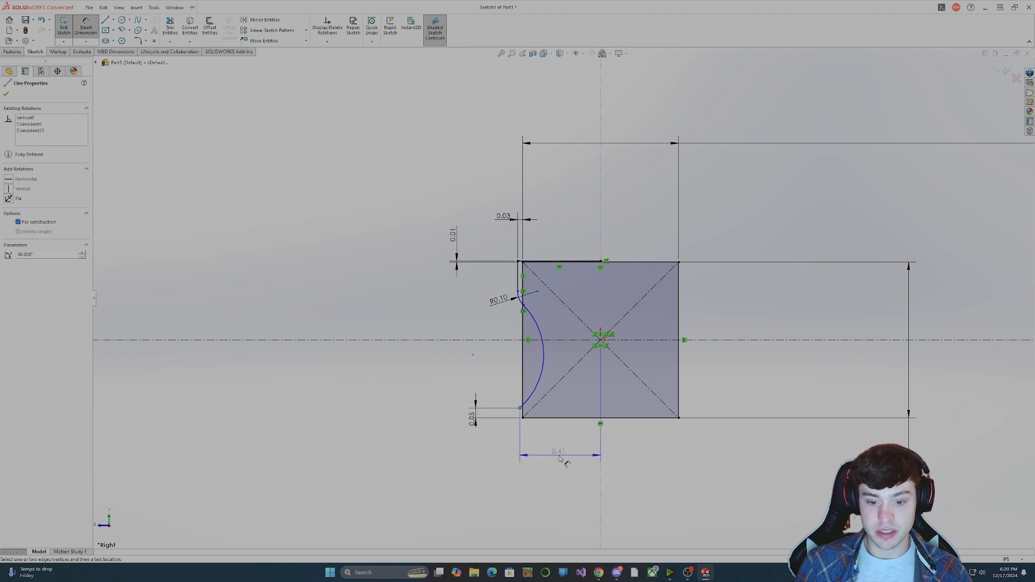
left_click(567, 459)
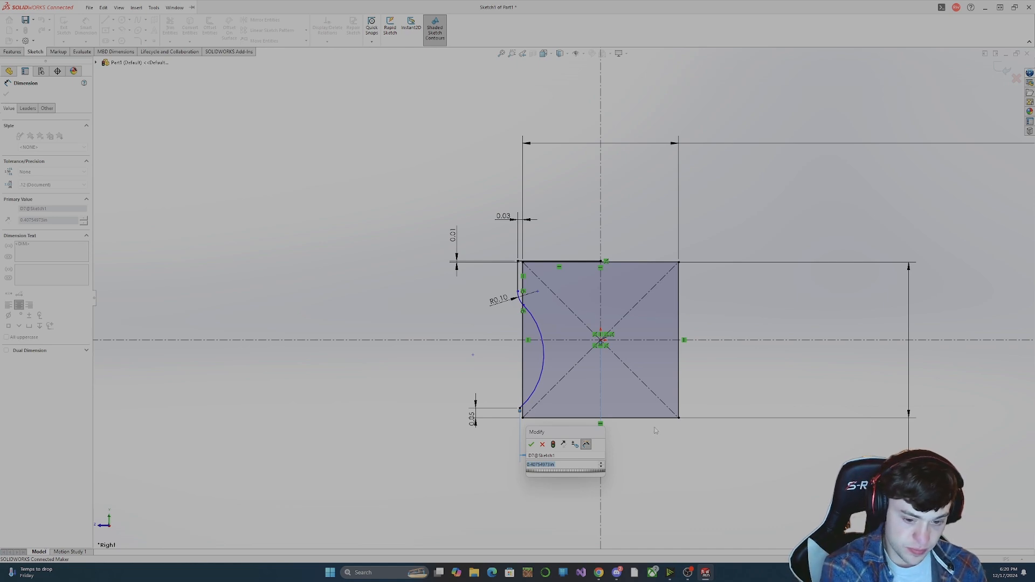
type("0")
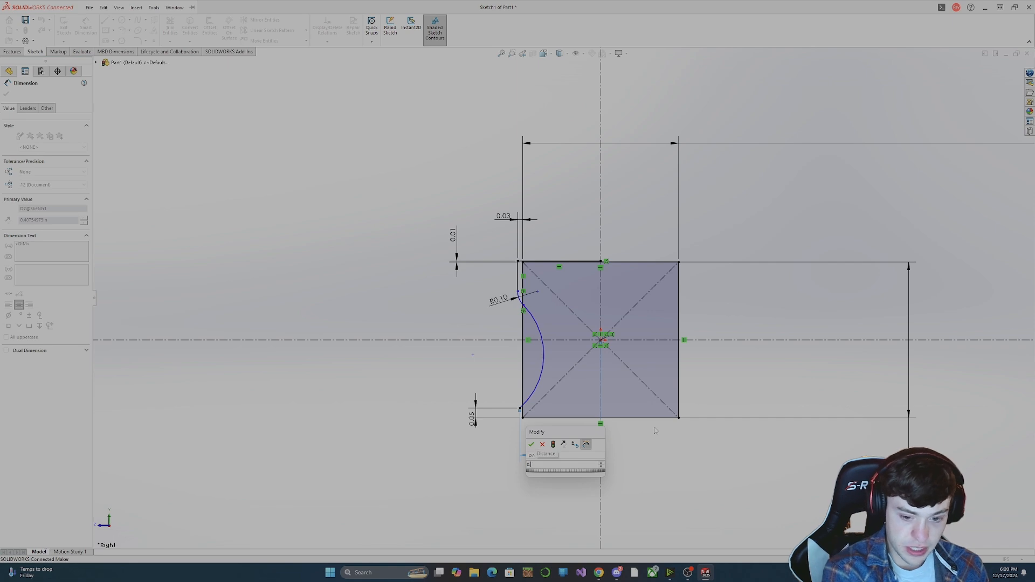
type(".4")
key("Return")
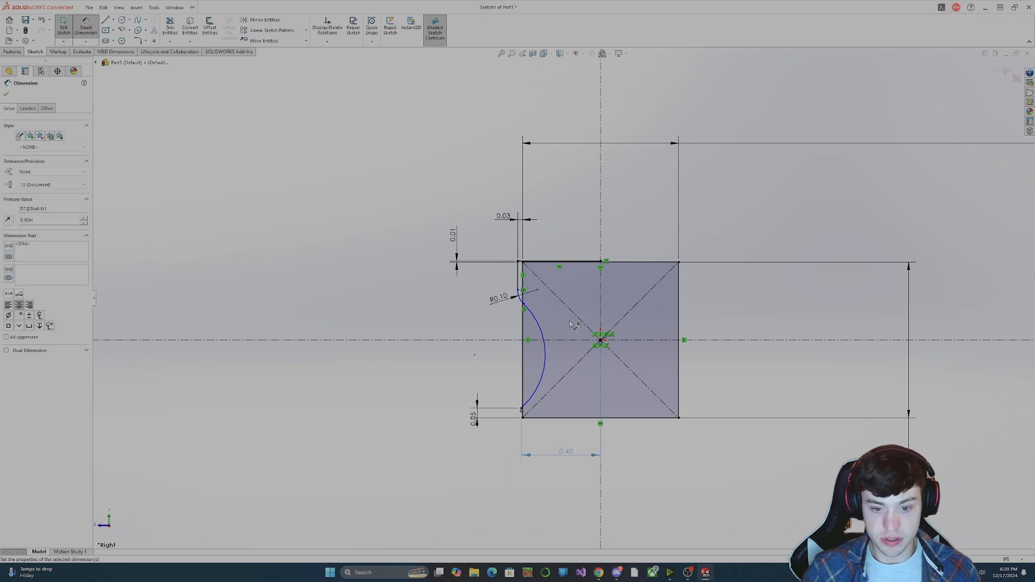
key("Escape")
Move the arc's centre farther from the square to make the curve shallower.
left_click(544, 346)
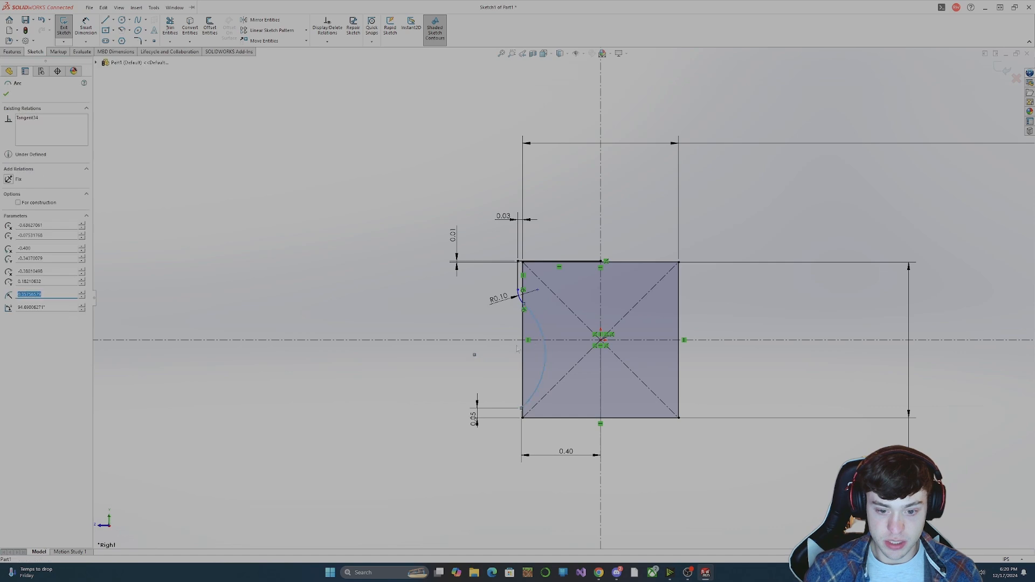
mouse_move(475, 355)
left_mouse_down()
mouse_move(494, 356)
mouse_move(474, 361)
left_mouse_up()
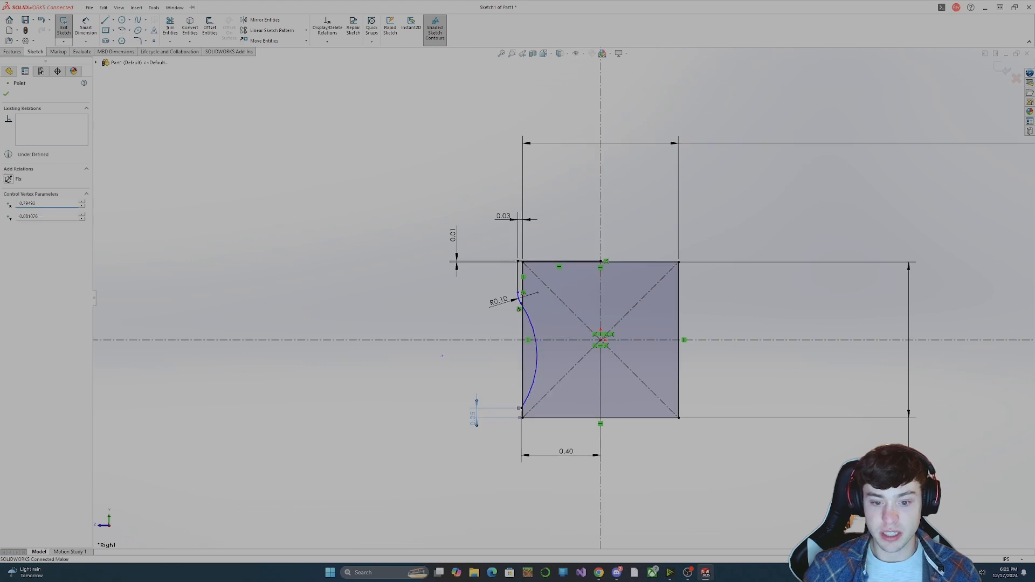
left_click(392, 383)
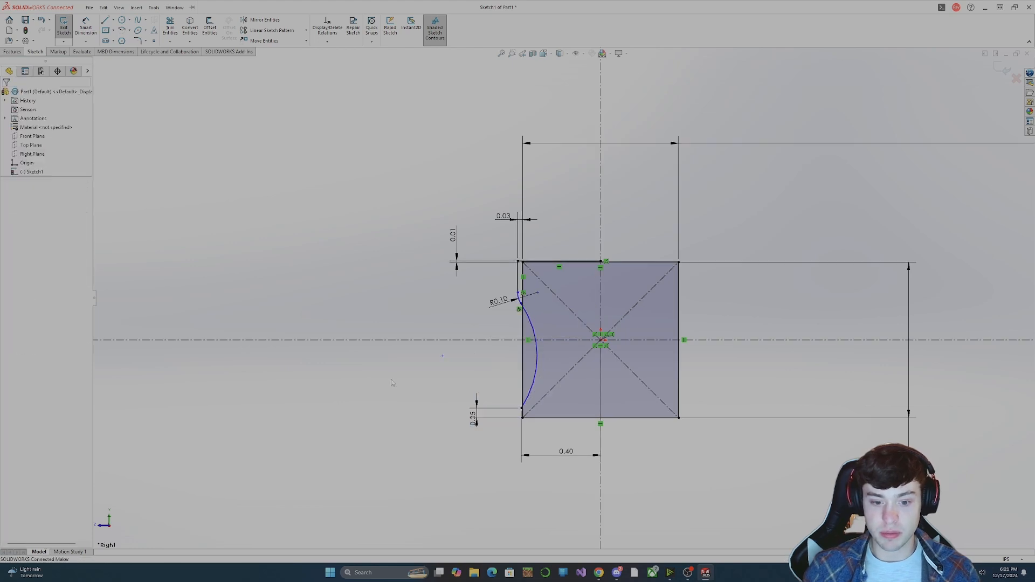
Measure the minimum distance between the arc and the vertical centreline.
left_click(82, 51)
left_click(146, 20)
left_click(536, 341)
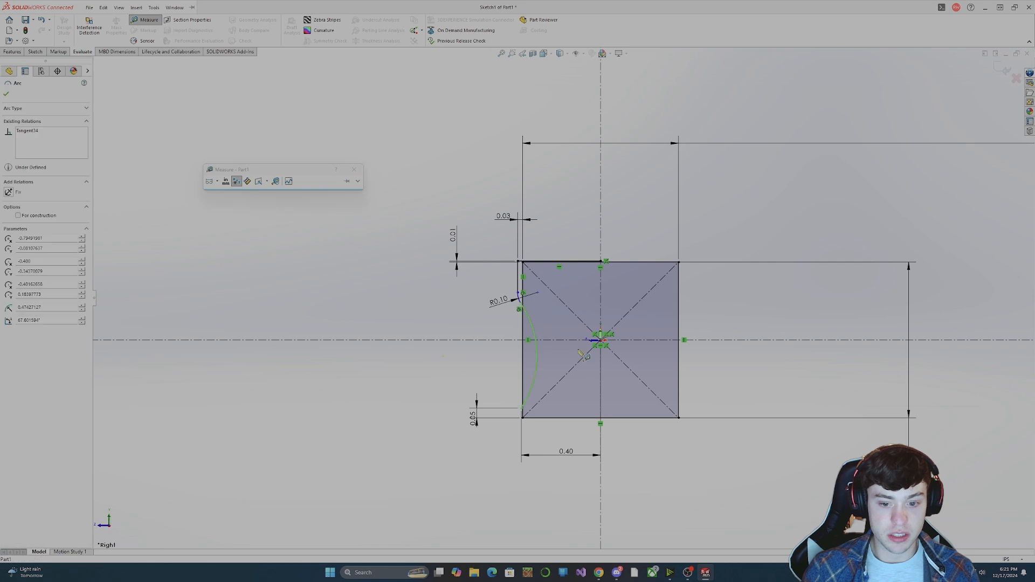
left_click(600, 326)
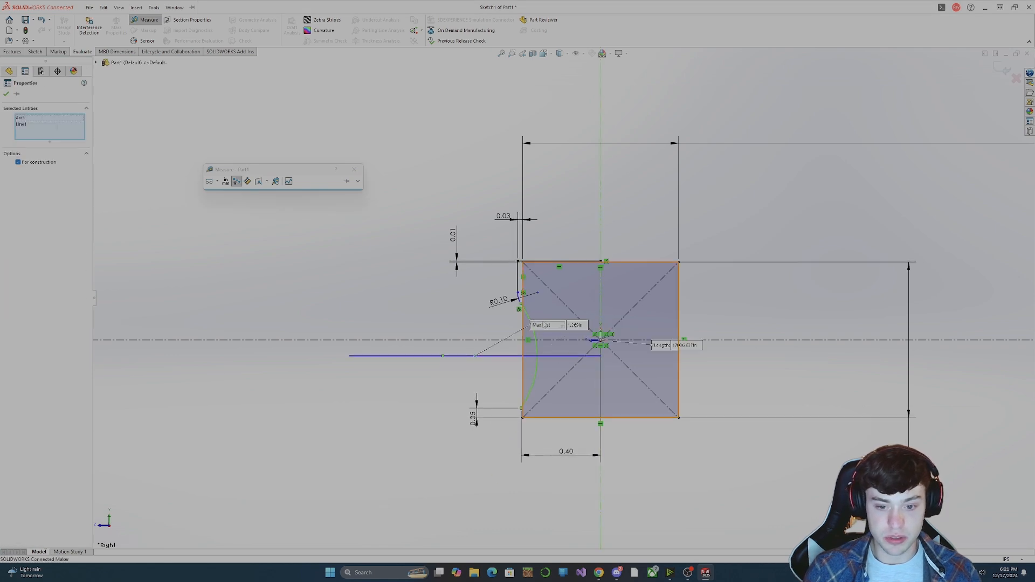
left_click(546, 326)
left_click(541, 338)
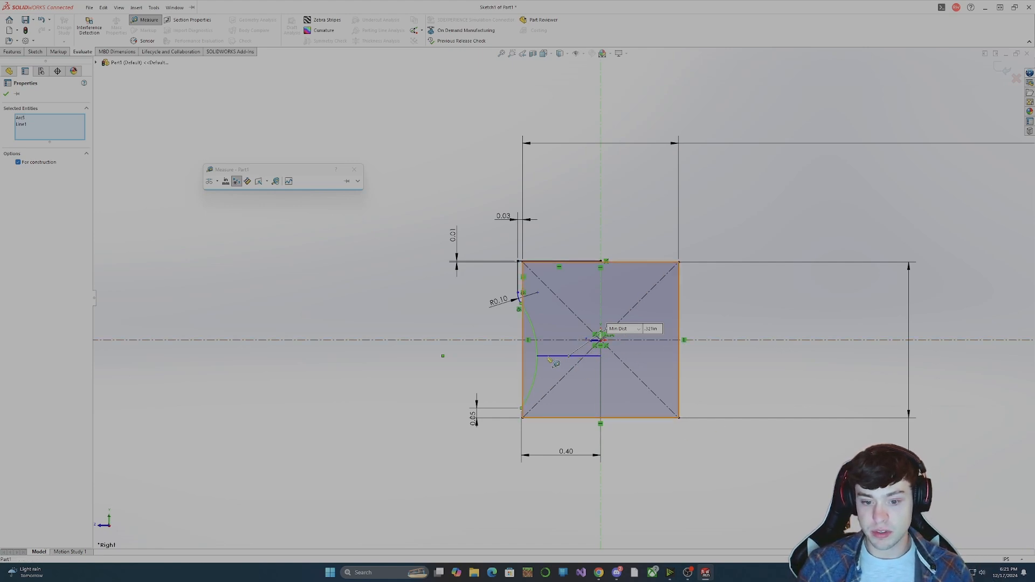
key("Escape")
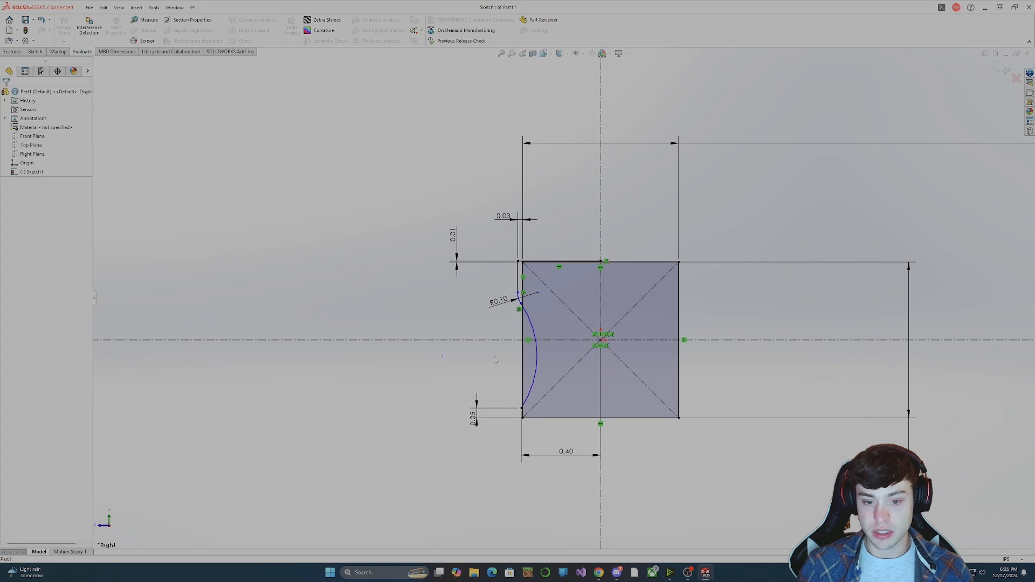
Measure between the arc and the square's left edge, switching the distance type to Center to Center.
left_click(141, 19)
left_click(536, 361)
left_click(522, 367)
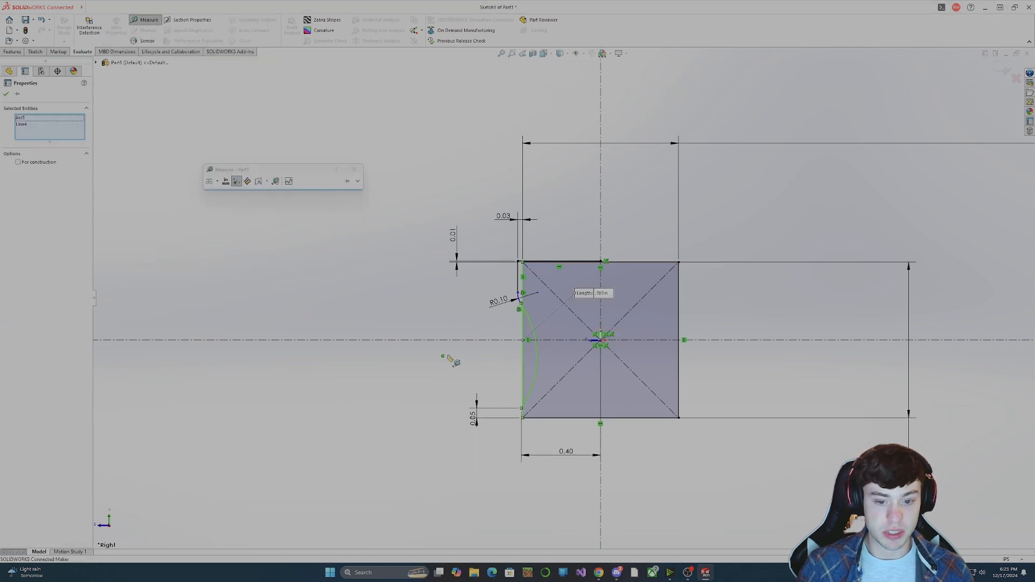
left_click(217, 182)
left_click(233, 202)
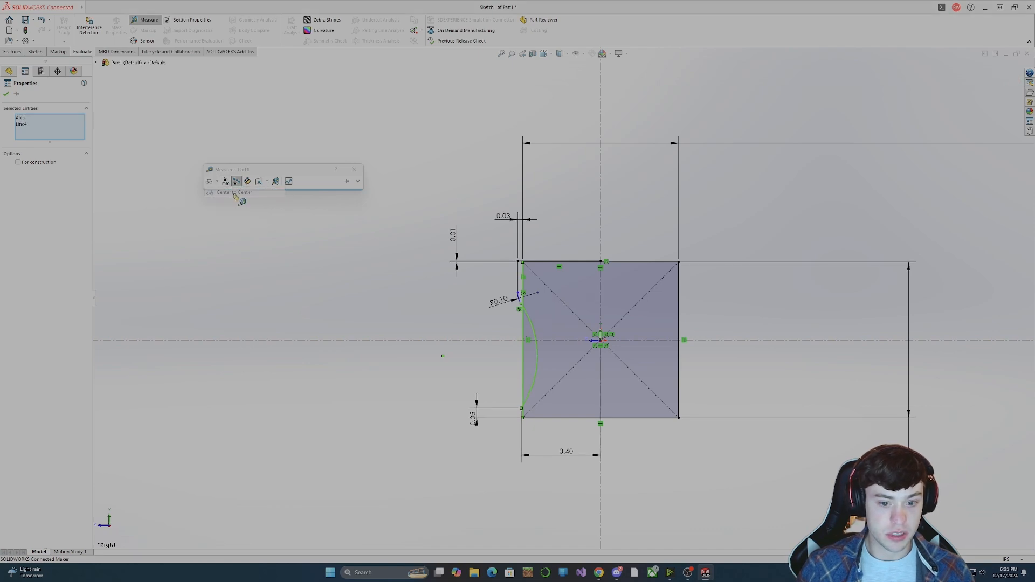
left_click(219, 183)
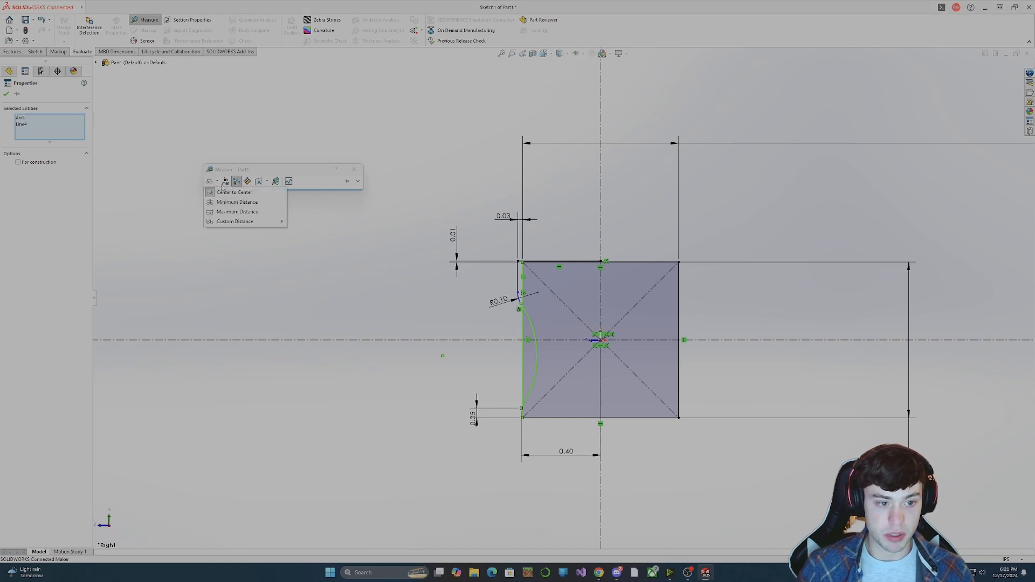
key("Escape")
key("Escape")
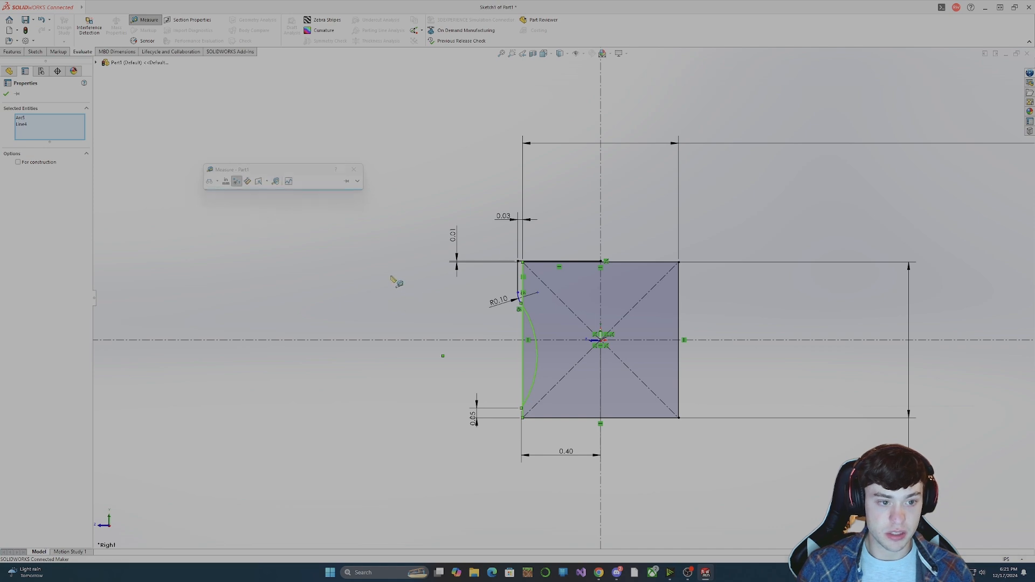
Measure the distance from the arc's centre point to the square's left edge.
left_click(147, 21)
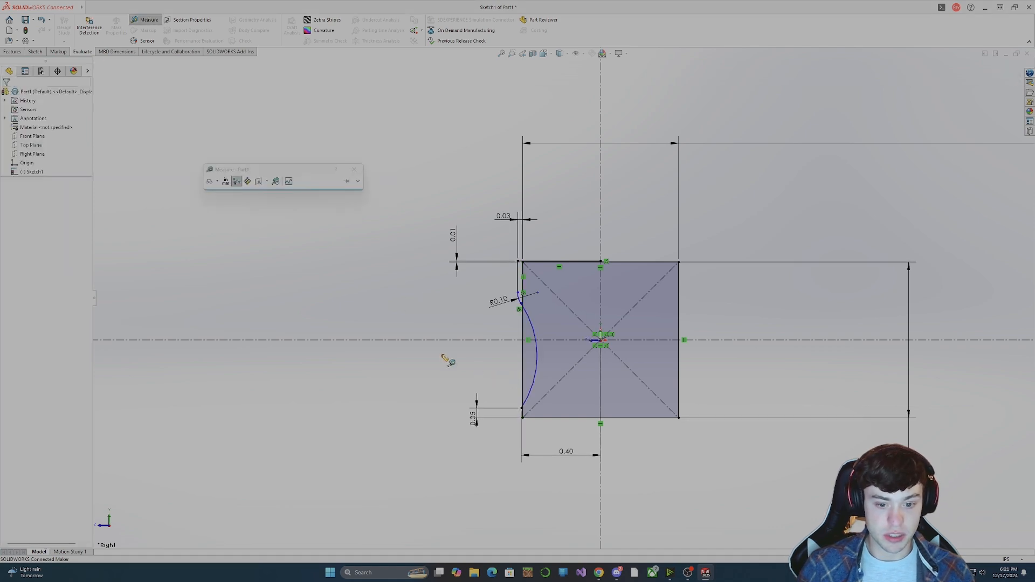
left_click(443, 357)
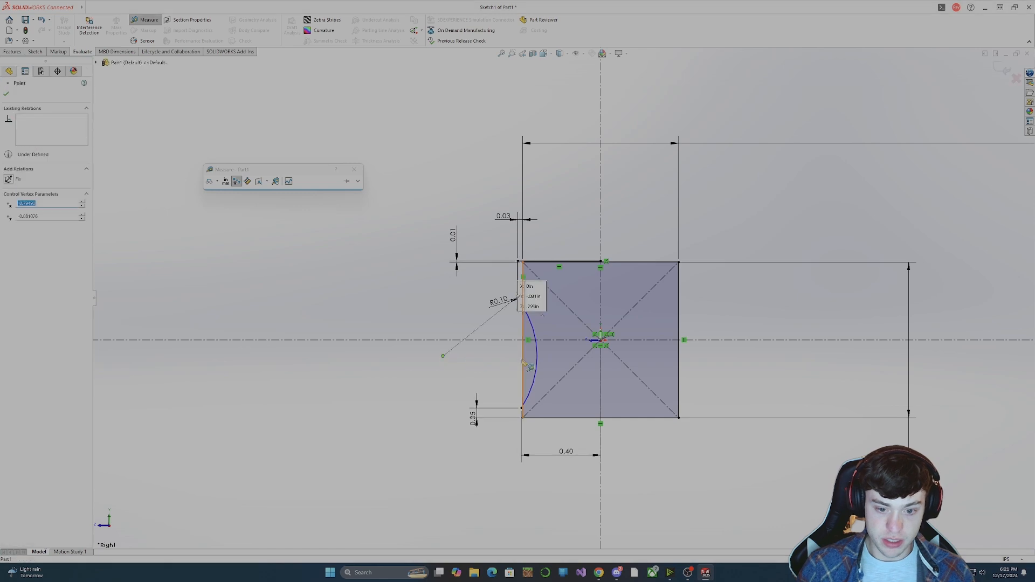
left_click(523, 365)
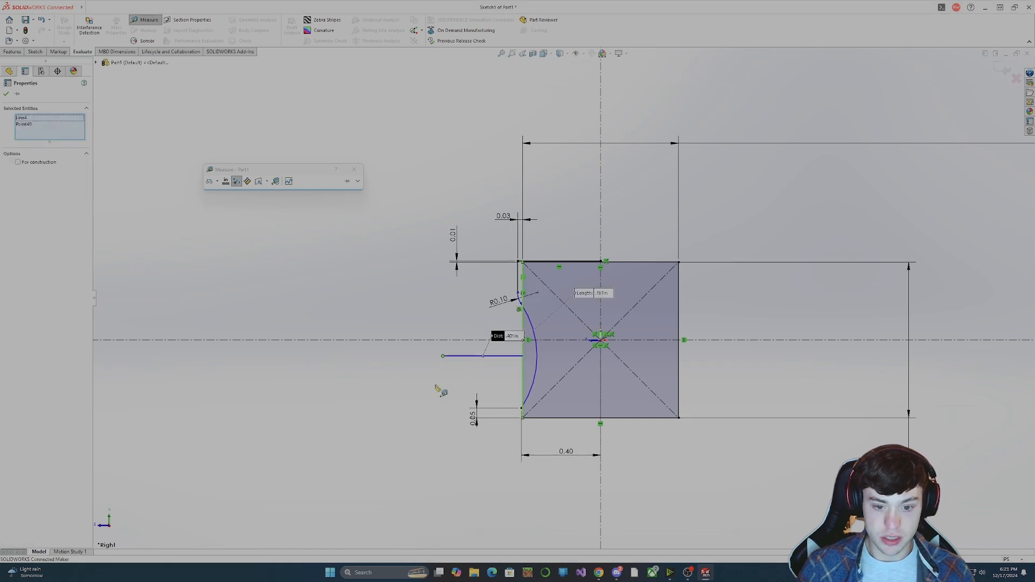
Move the junction of the fillet and large arc onto the square's left edge and delete the fillet's 0.10 radius dimension.
key("Escape")
left_click(536, 371)
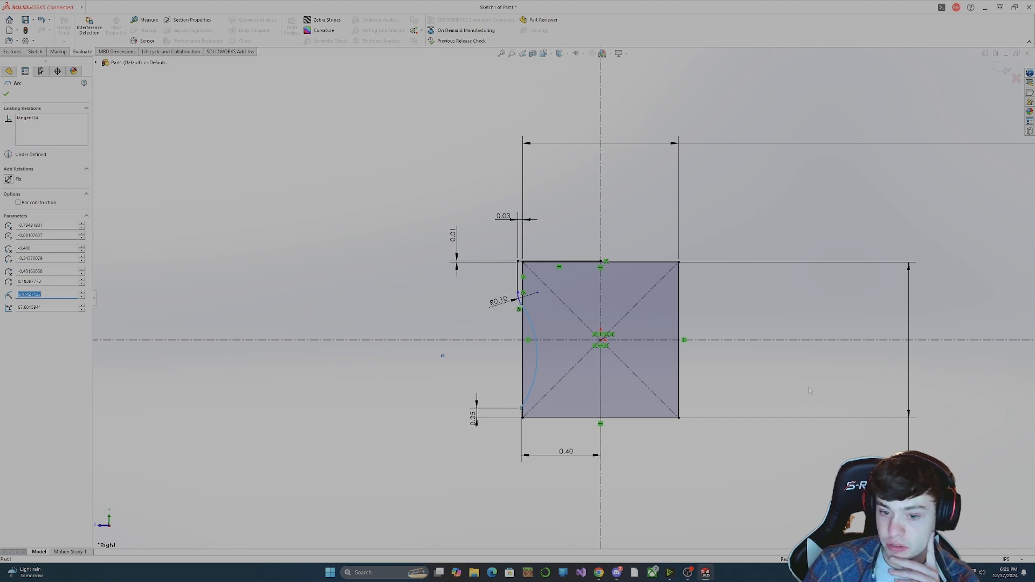
left_click(520, 308)
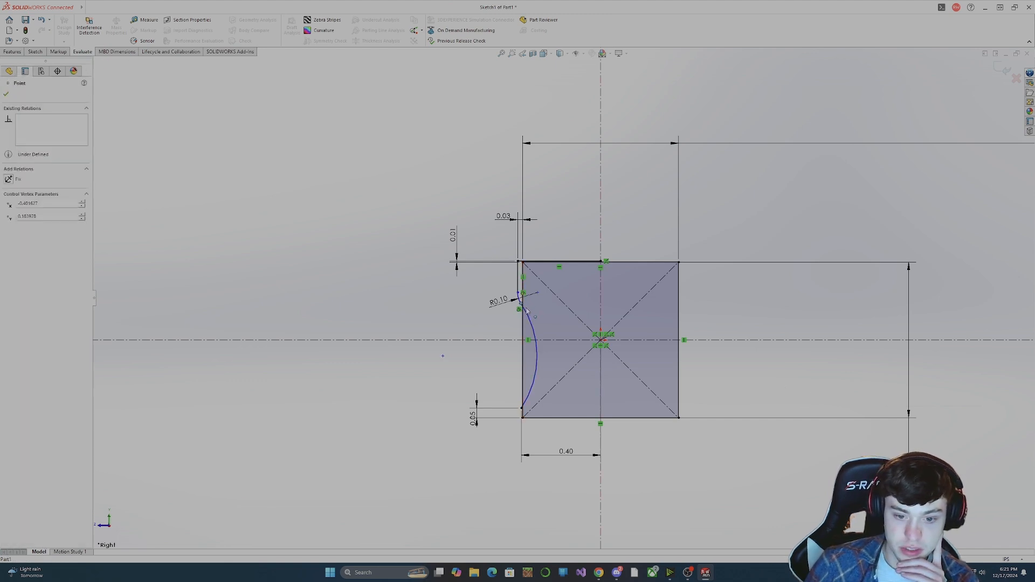
left_click_drag(526, 308, 523, 317)
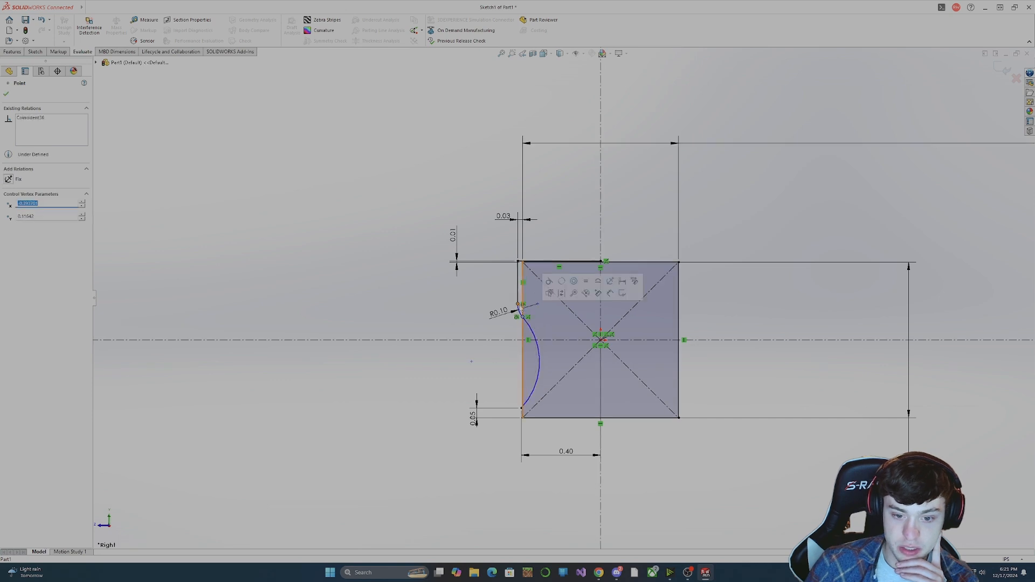
key("Escape")
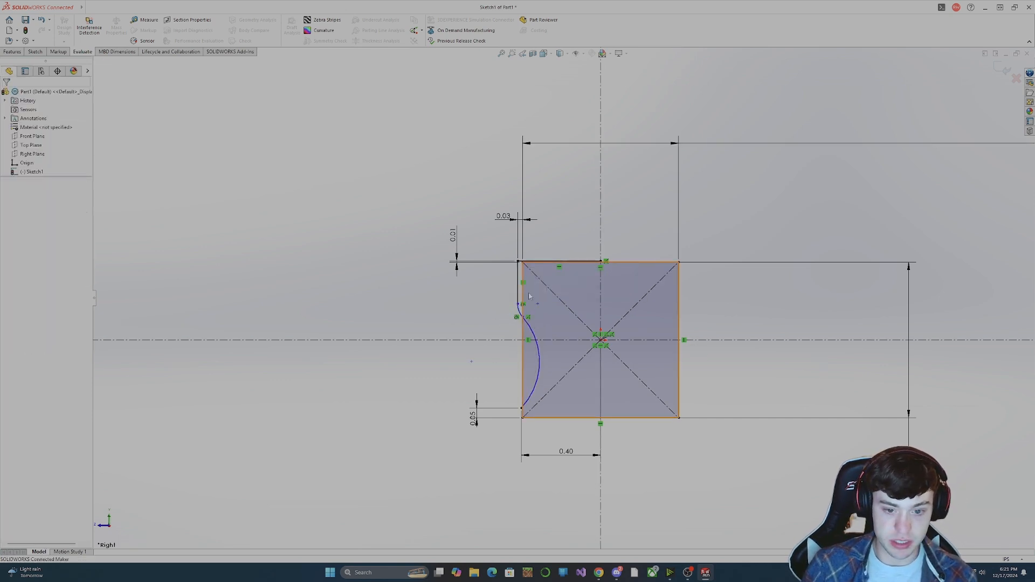
Shorten the profile's vertical side line at the square's upper-left corner and dimension its length as 0.05 in.
left_click_drag(518, 304, 518, 279)
left_click(459, 270)
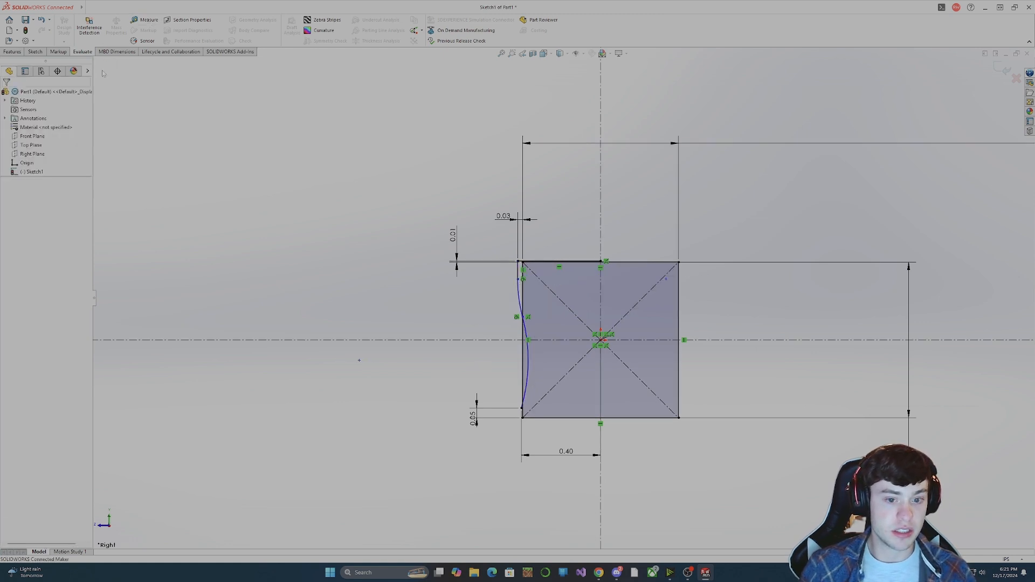
left_click(35, 51)
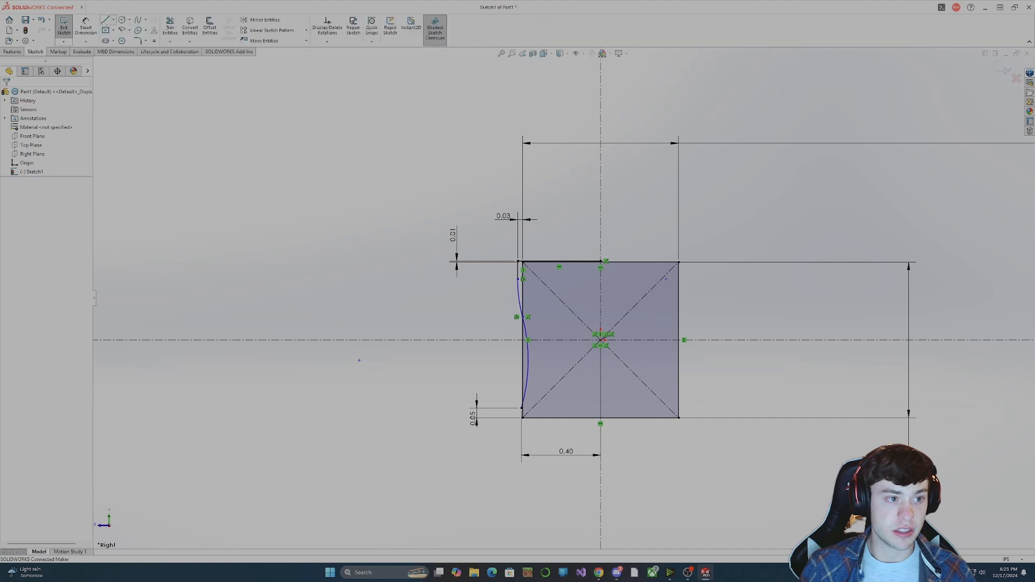
left_click(85, 27)
left_click(518, 270)
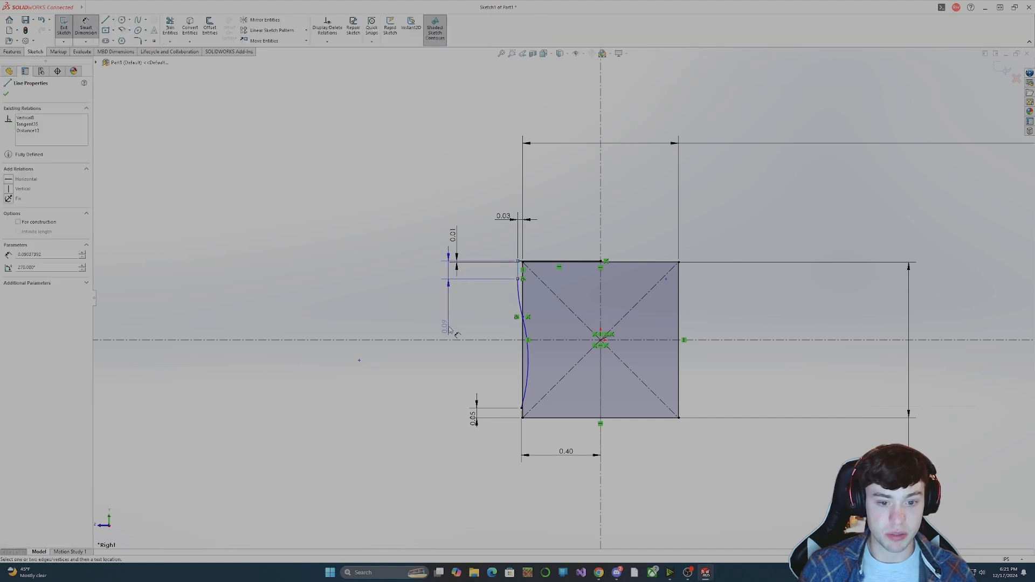
left_click(477, 321)
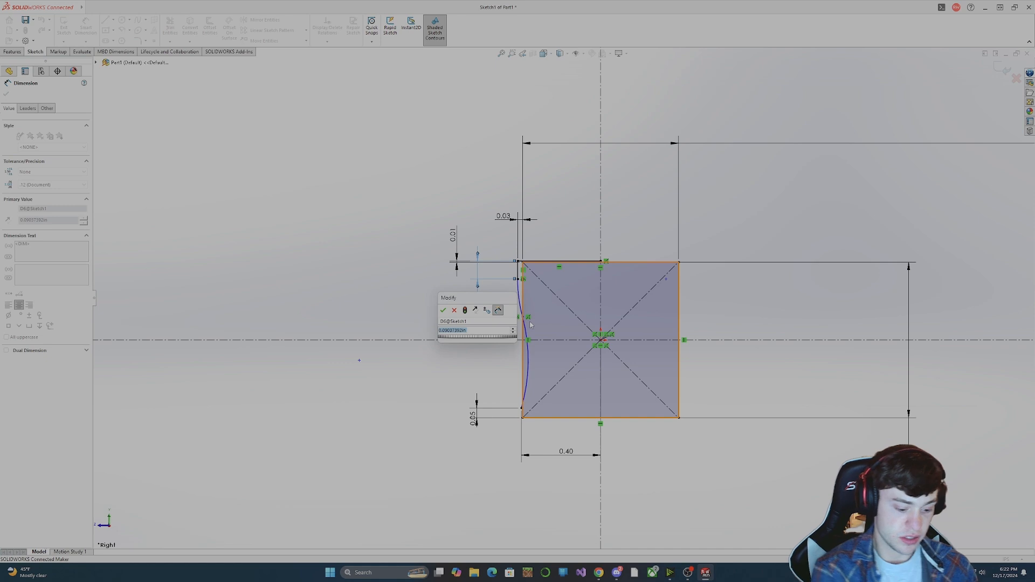
type("0.05")
key("Return")
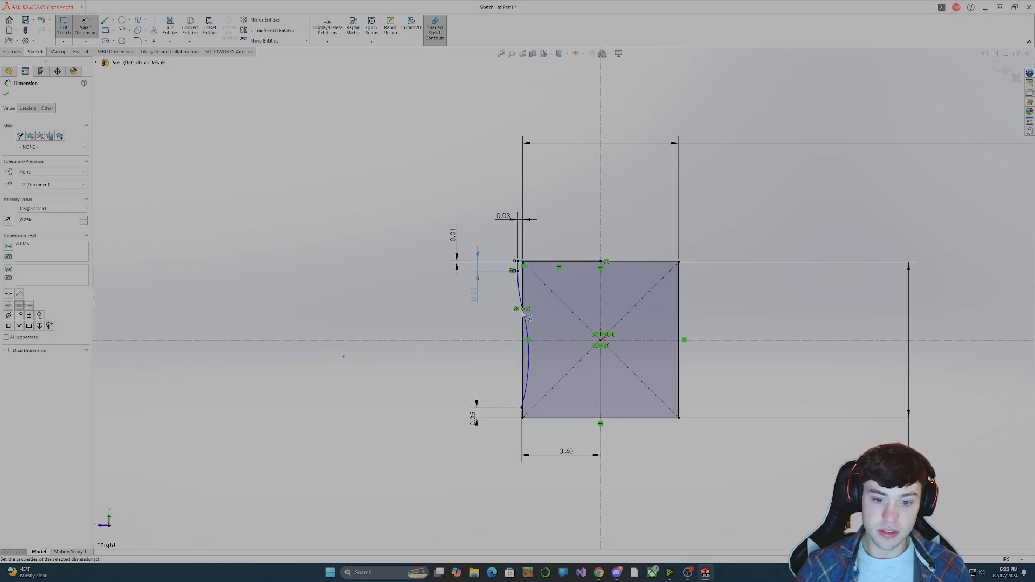
left_click(529, 319)
key("Escape")
key("Escape")
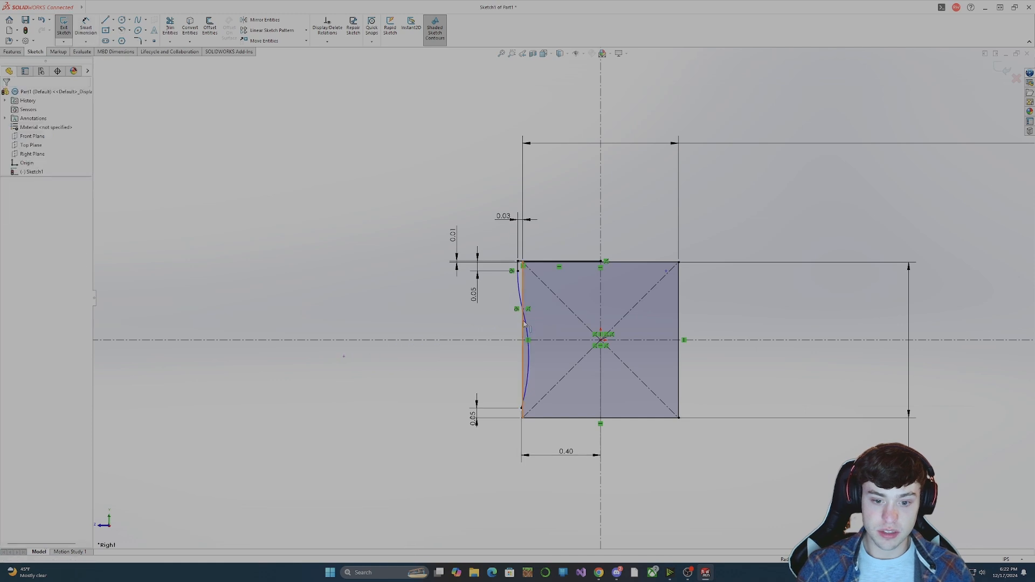
Remove the coincident relation from the junction of the fillet and arc, and move that point inside the square.
left_click(530, 315)
left_click_drag(530, 315, 523, 322)
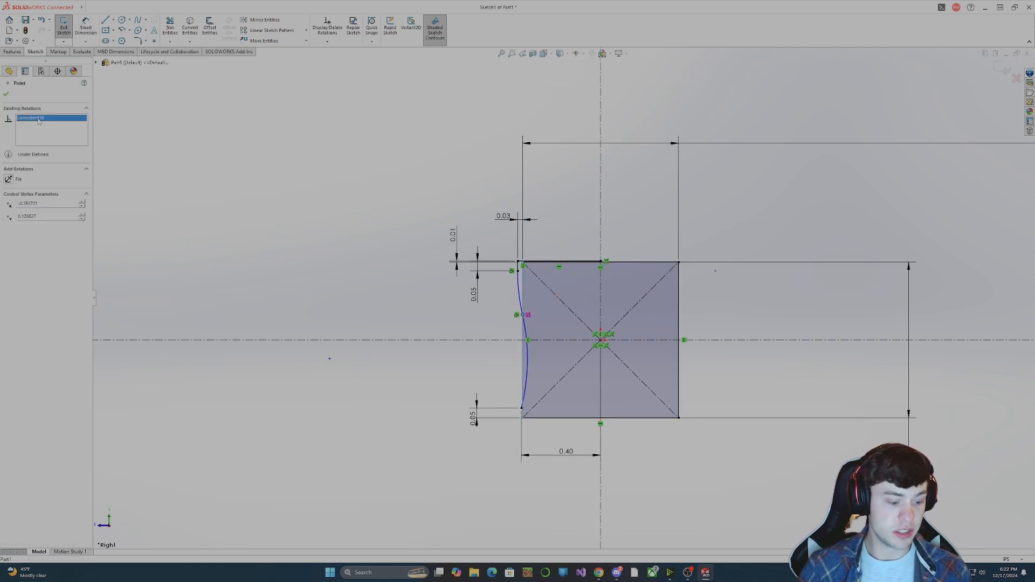
left_click(443, 359)
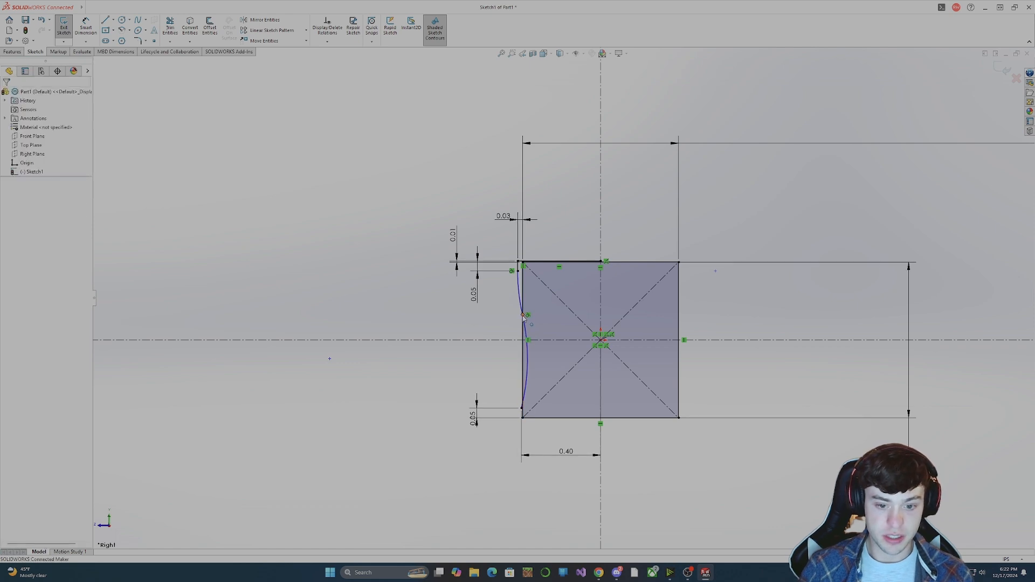
left_click_drag(528, 322, 533, 335)
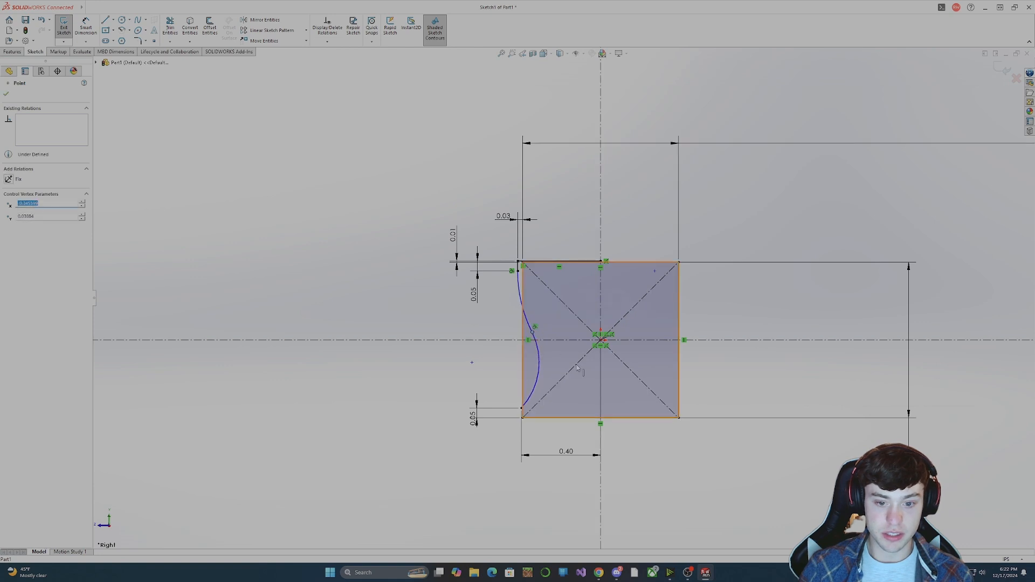
left_click(631, 458)
Dimension the arc's centre 0.25 in from the square's left edge and move the lower 0.05 dimension farther out.
left_click(566, 452)
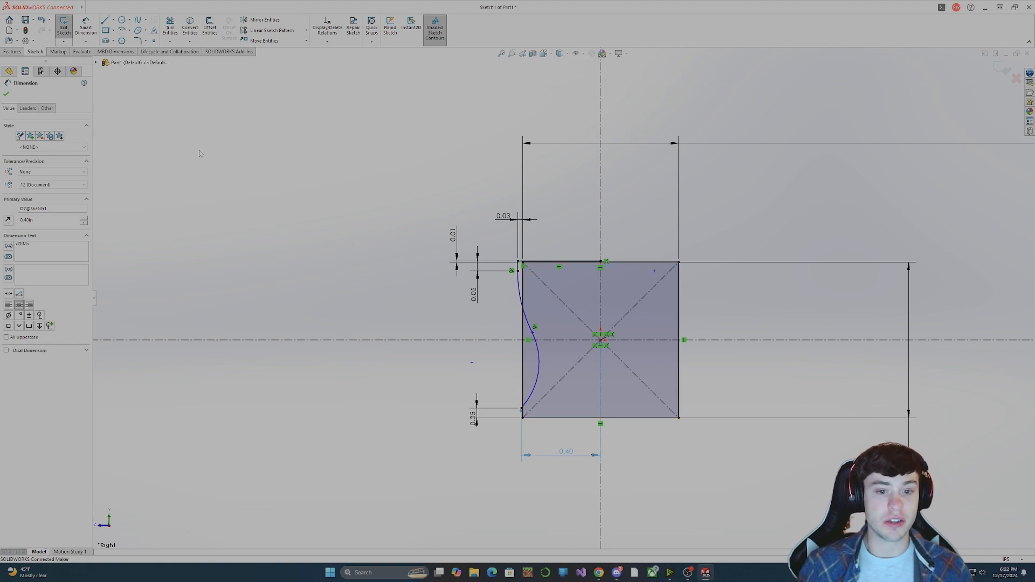
left_click(86, 28)
left_click(473, 369)
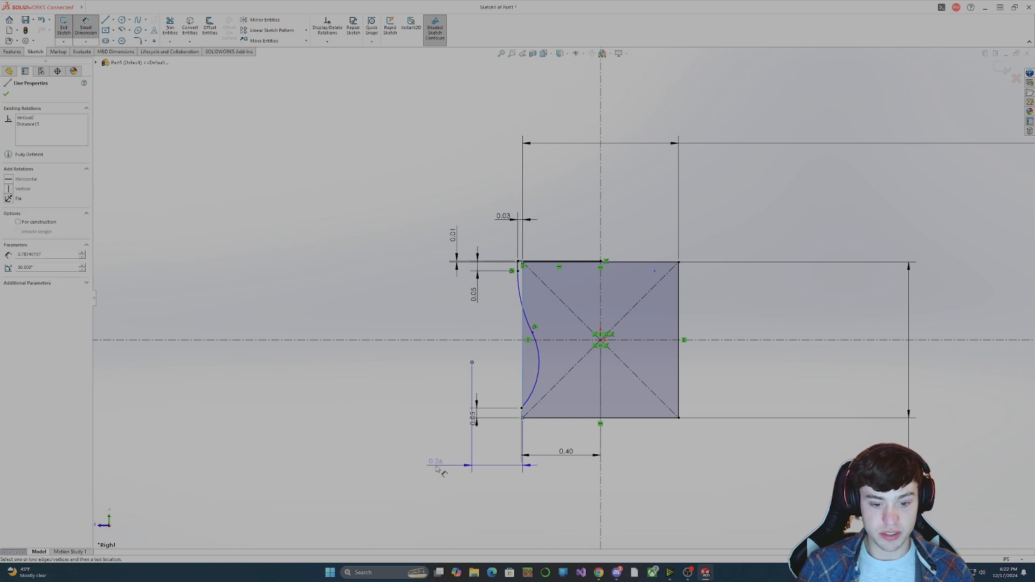
left_click(437, 469)
type(".25")
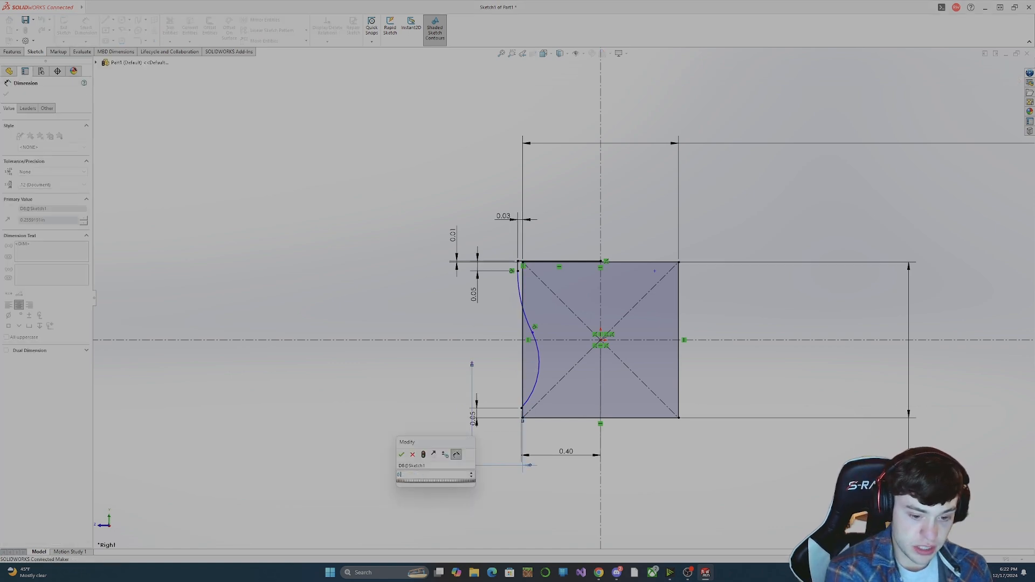
key("Return")
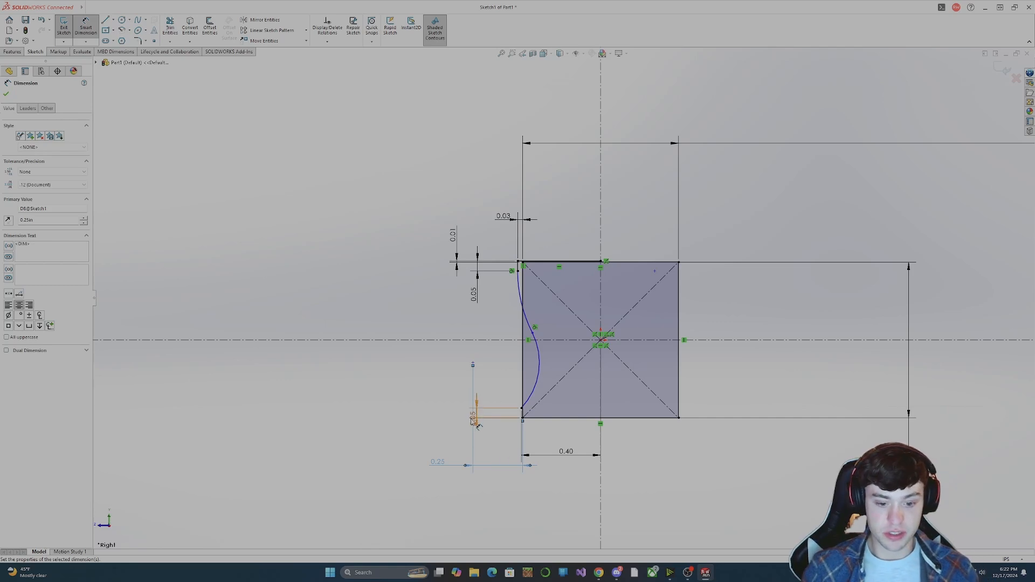
left_click_drag(473, 416, 424, 388)
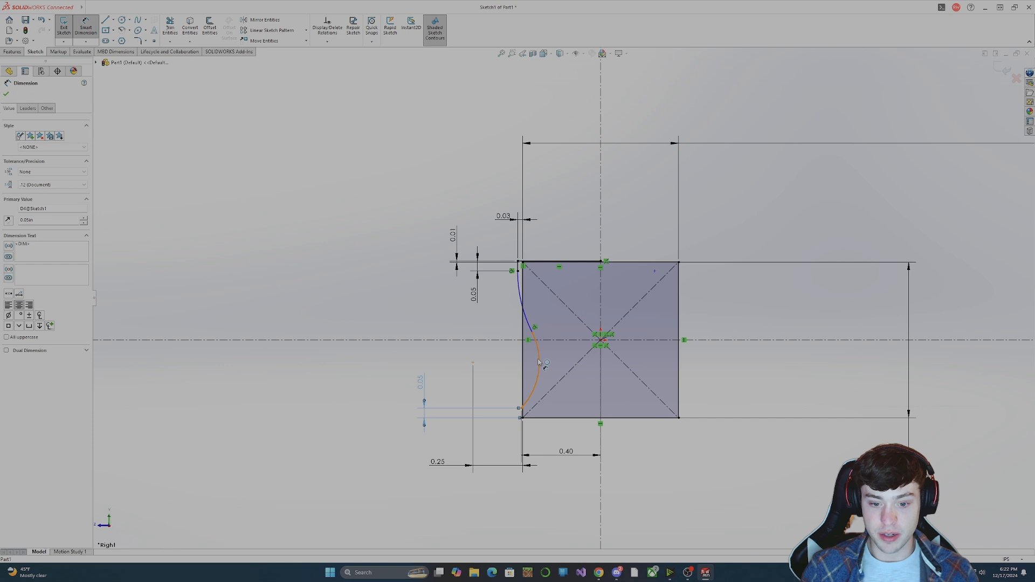
Dimension the large arc's radius as 0.4 in.
left_click_drag(540, 363, 573, 398)
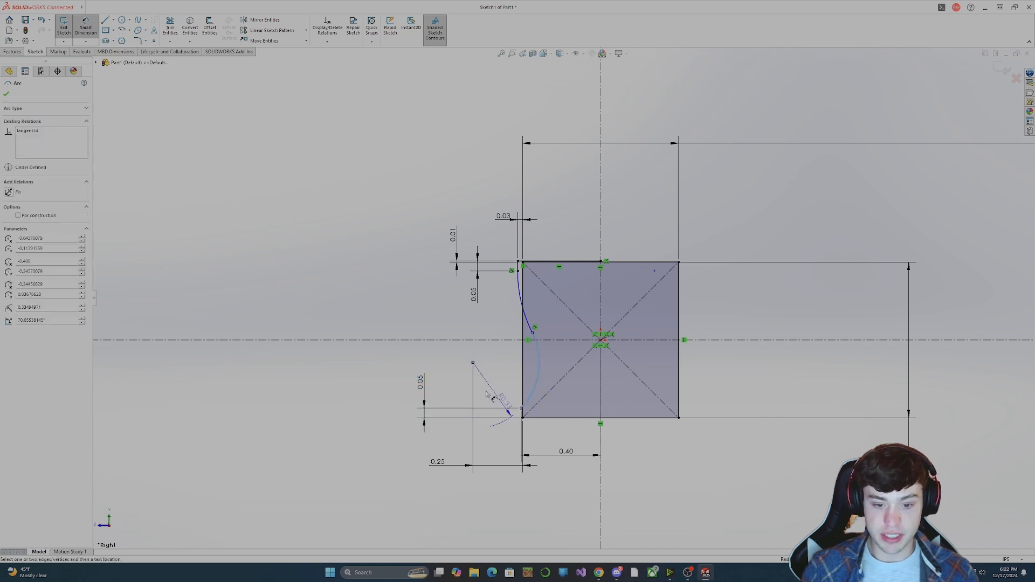
left_click(401, 352)
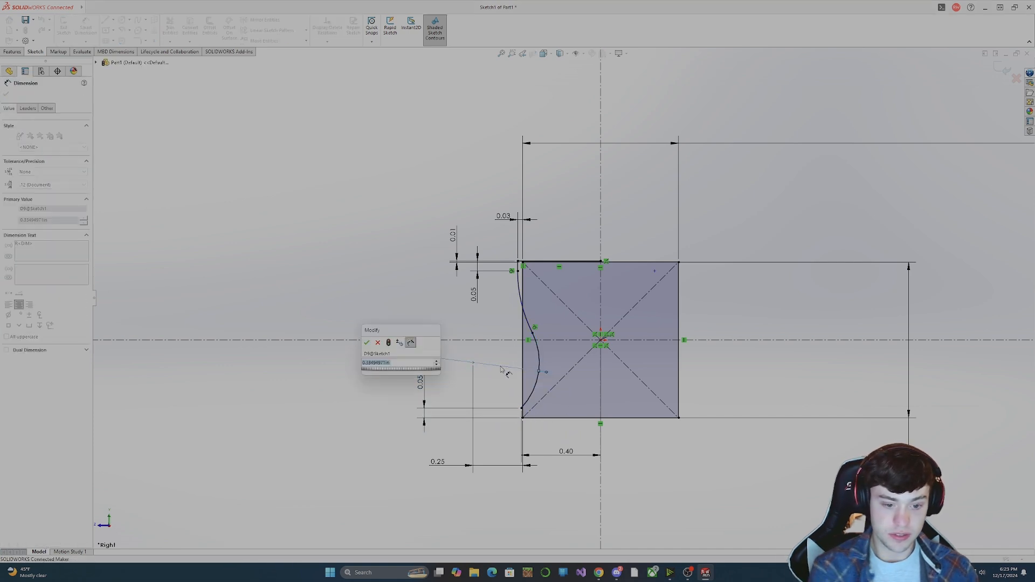
type("0.")
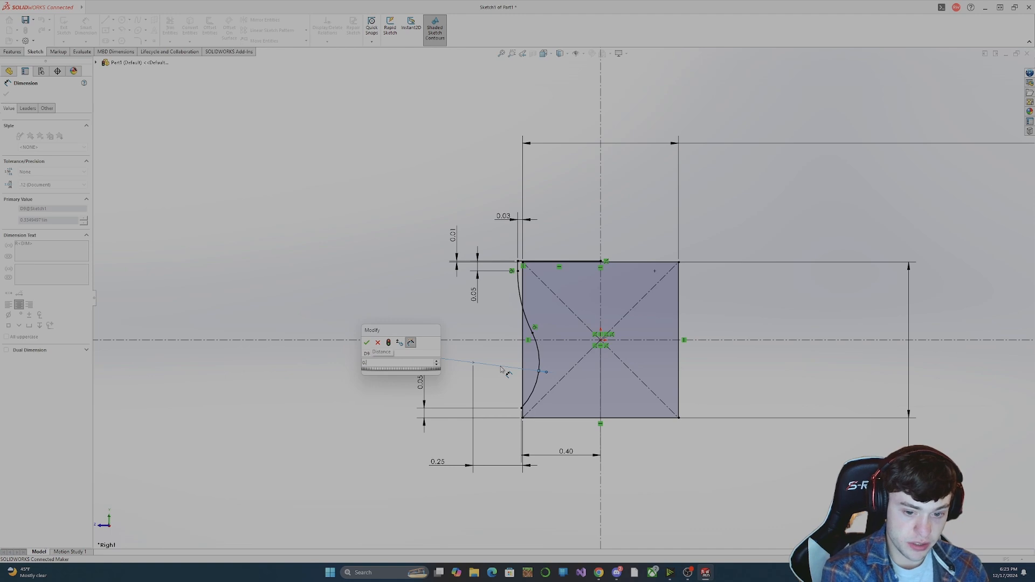
type("4")
key("Return")
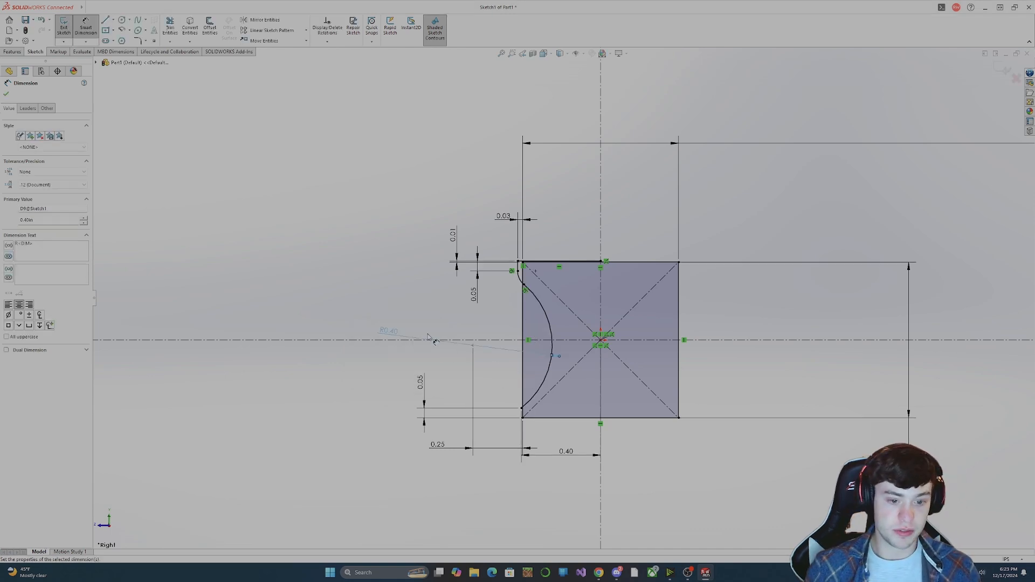
Set the large arc's radius to 0.35 in and move its dimension text closer to the profile.
double_click(389, 331)
type("0.35")
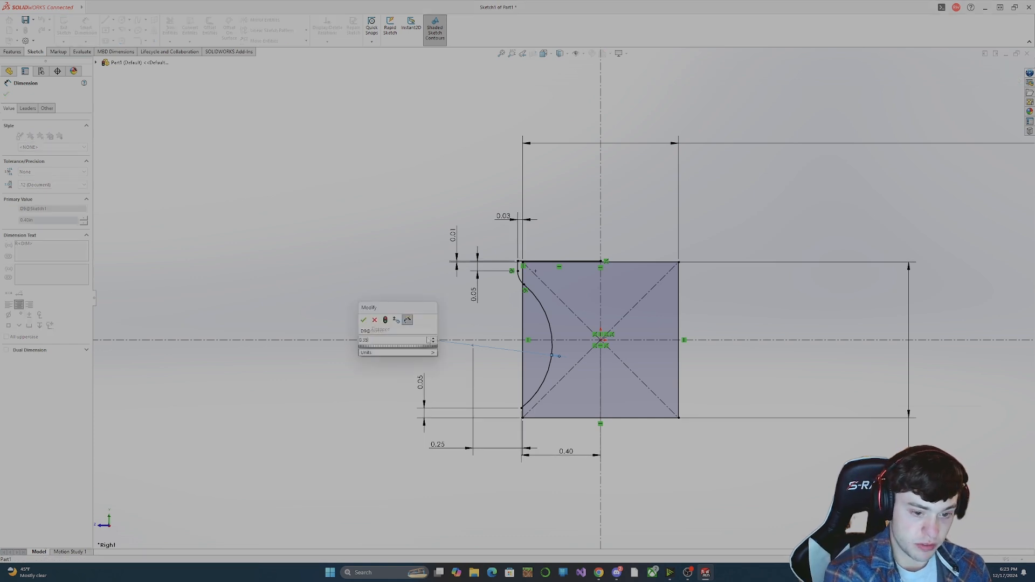
key("Return")
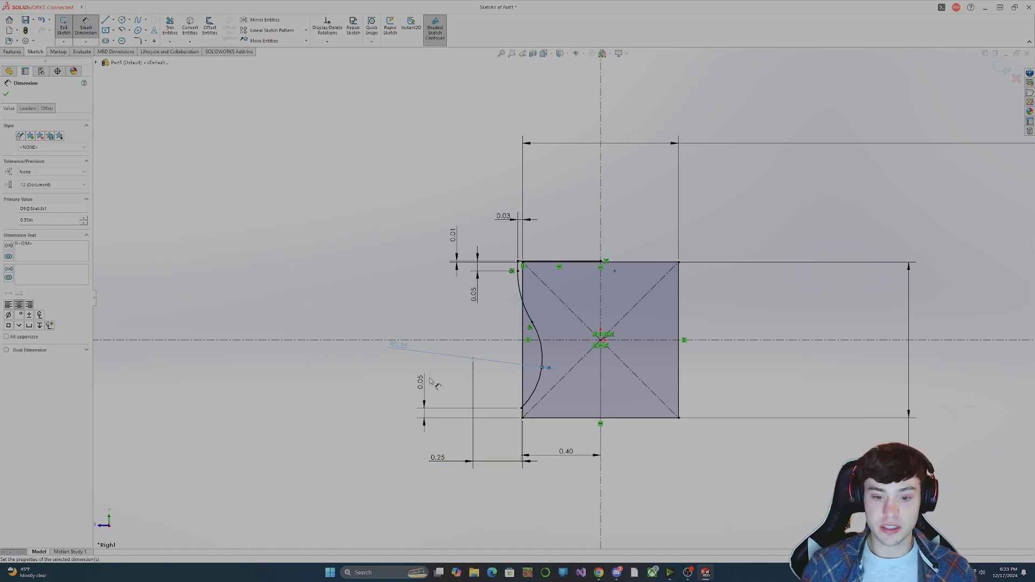
left_click_drag(400, 346, 428, 351)
left_click(716, 453)
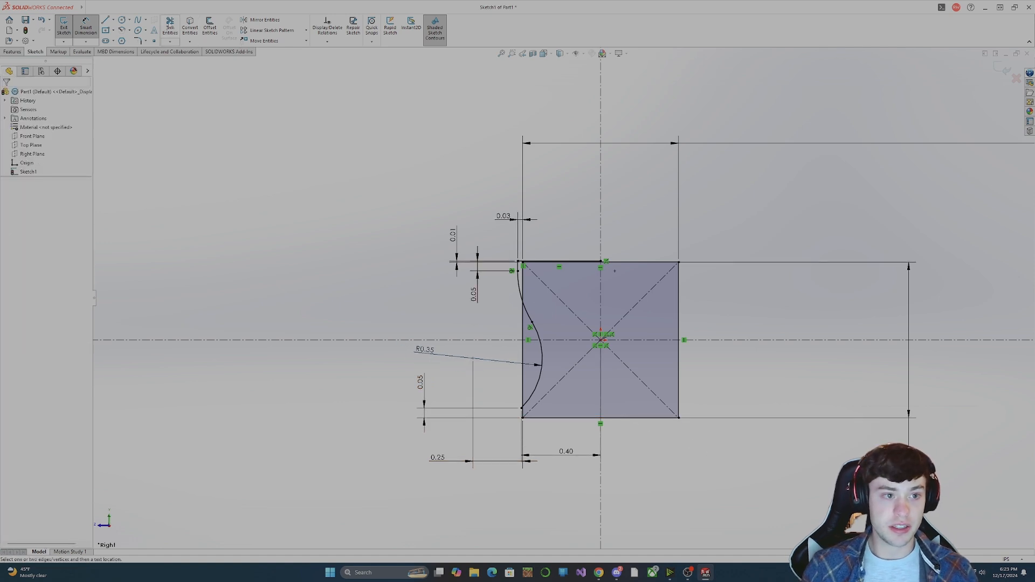
key("Escape")
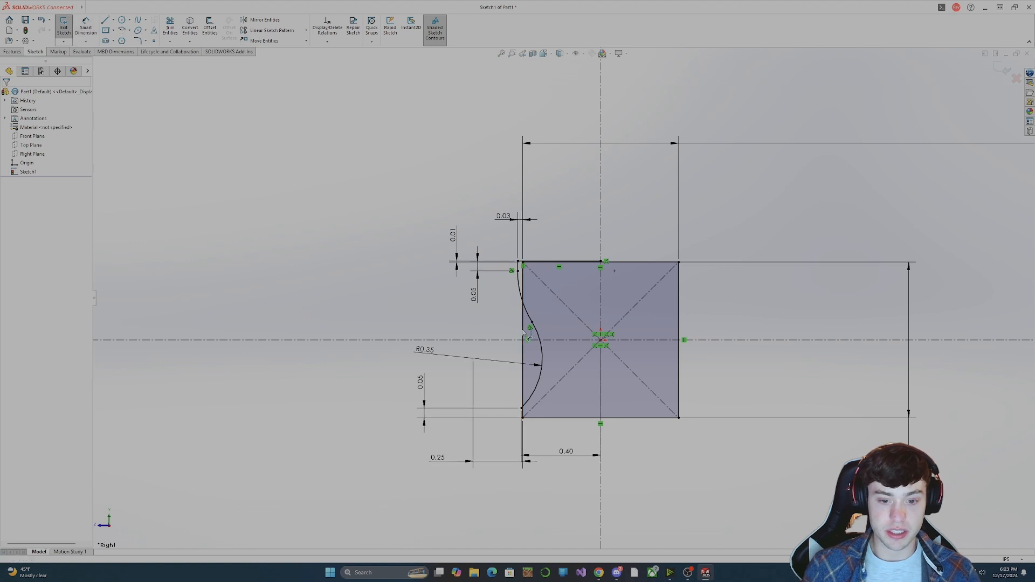
Convert all four edges of the square to construction lines.
left_click(523, 333)
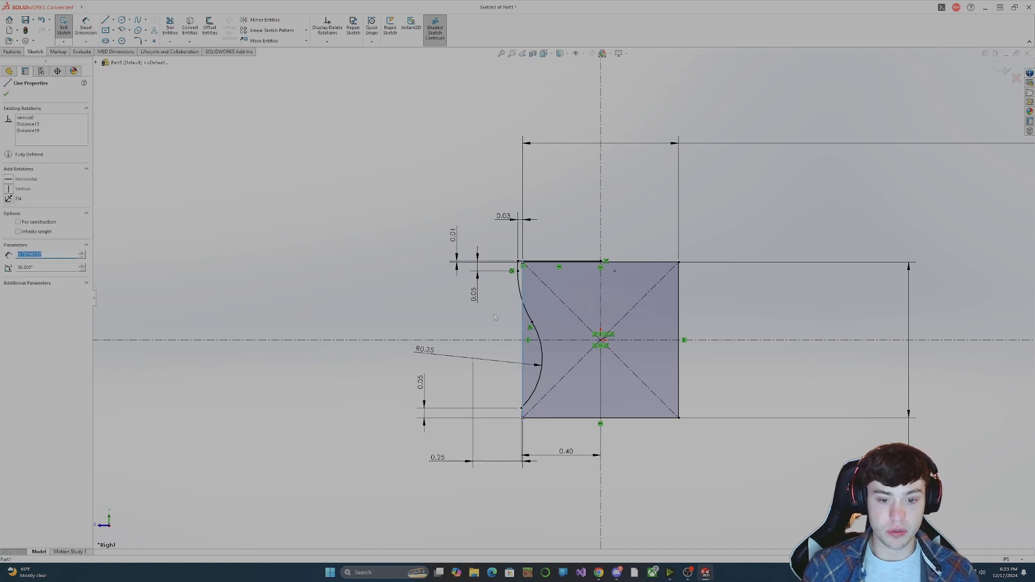
left_click(19, 222)
left_click(363, 279)
left_click(636, 263)
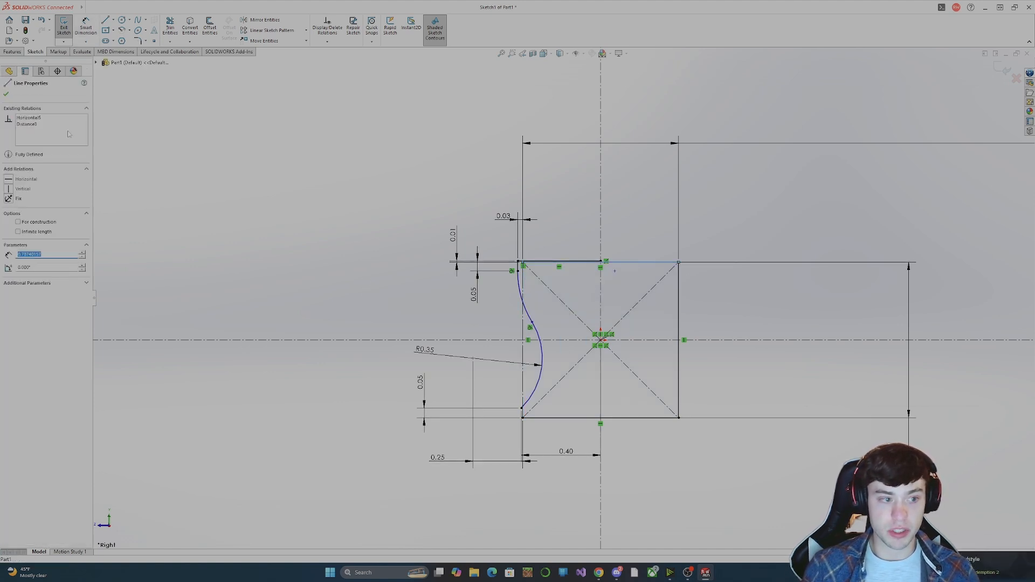
left_click(18, 221)
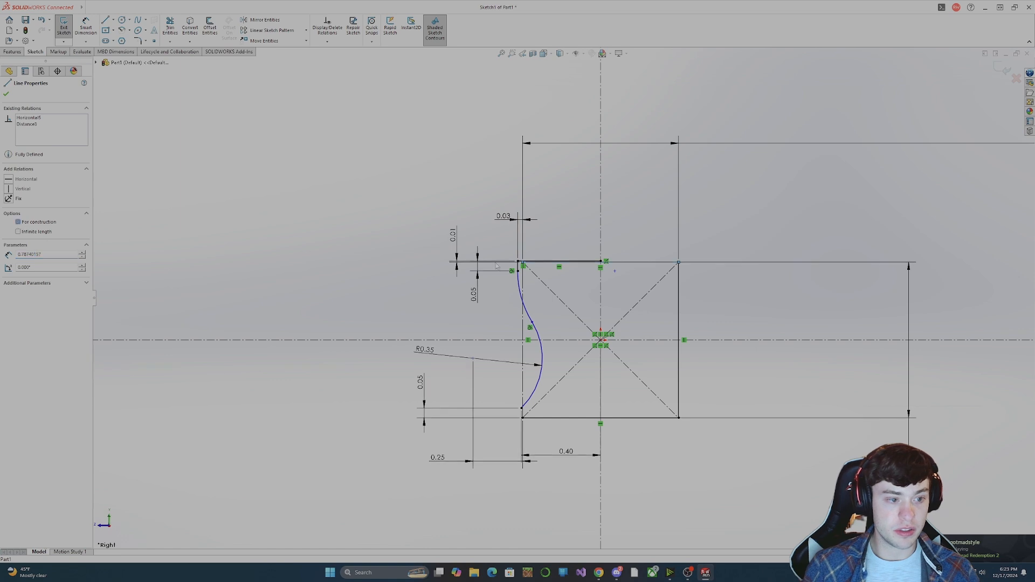
left_click(681, 304)
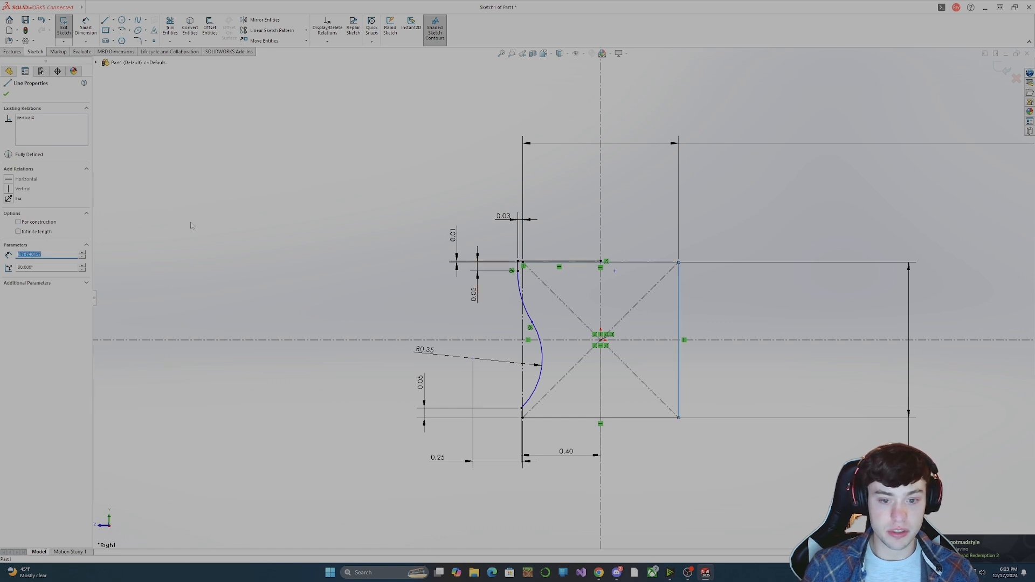
left_click(19, 222)
left_click(623, 418)
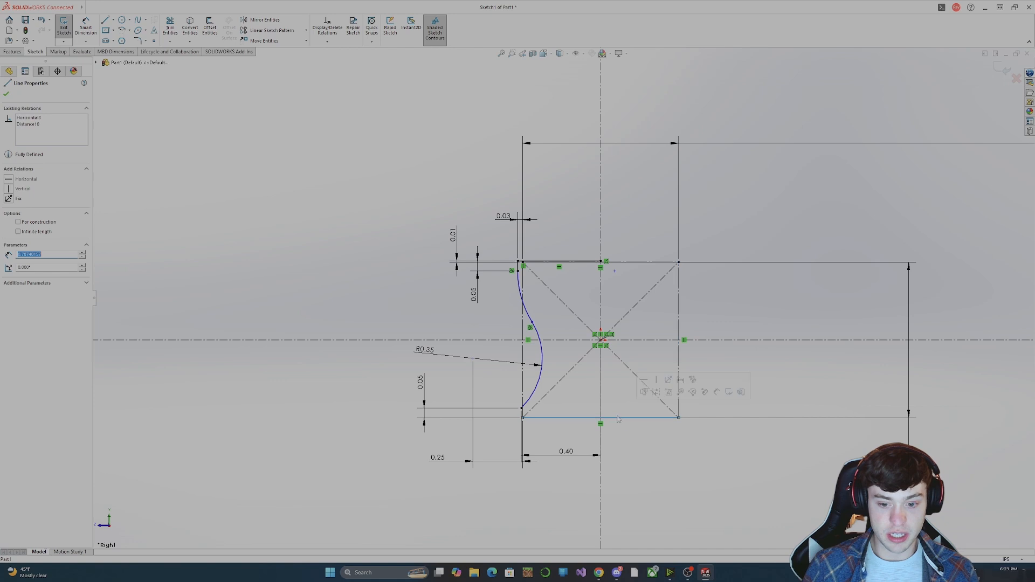
left_click(19, 222)
left_click(433, 207)
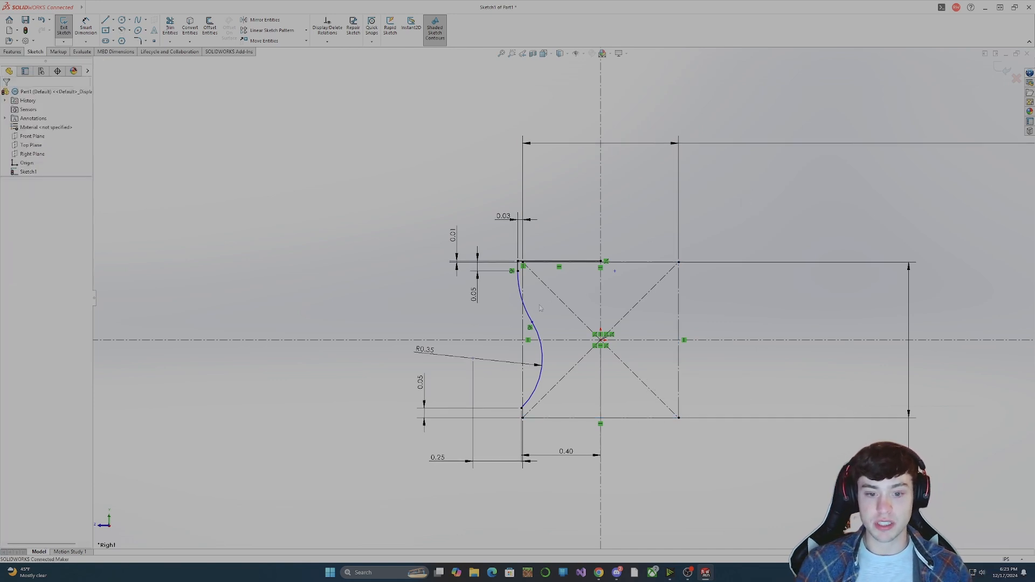
Move the arc's 0.35 radius dimension to the opposite side of the arc, below the square's bottom edge.
left_click(534, 326)
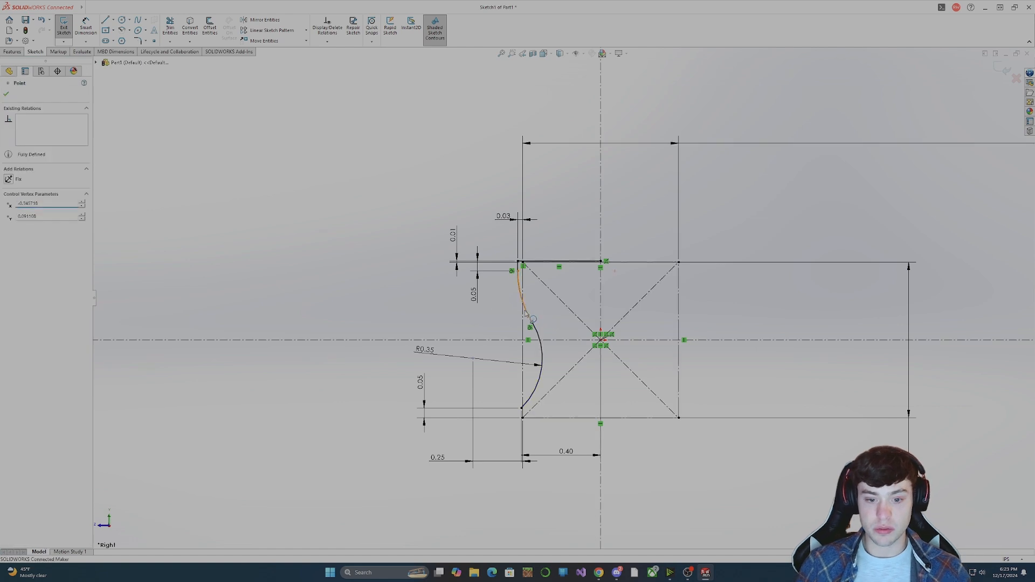
left_click(418, 312)
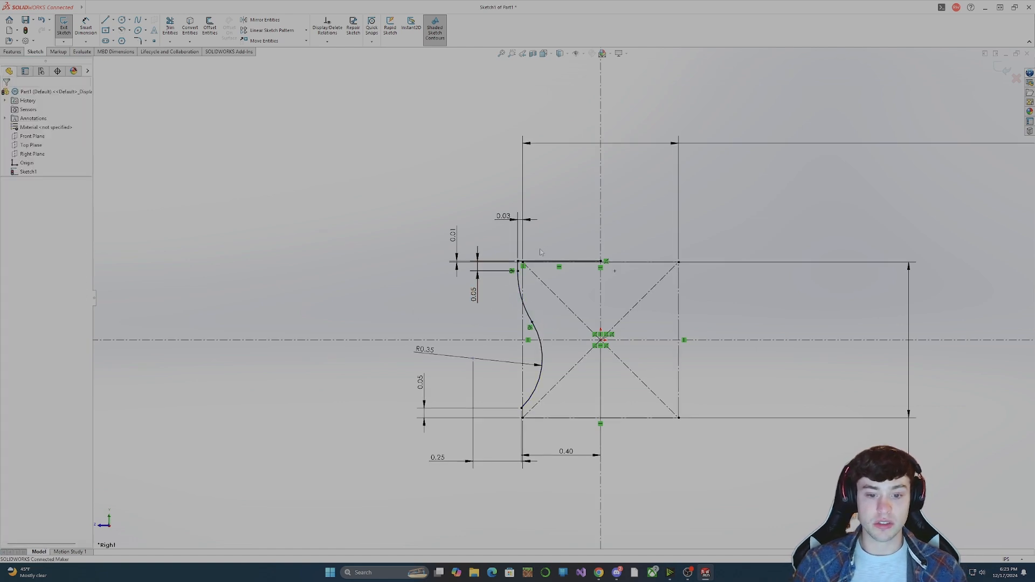
left_click_drag(424, 349, 630, 426)
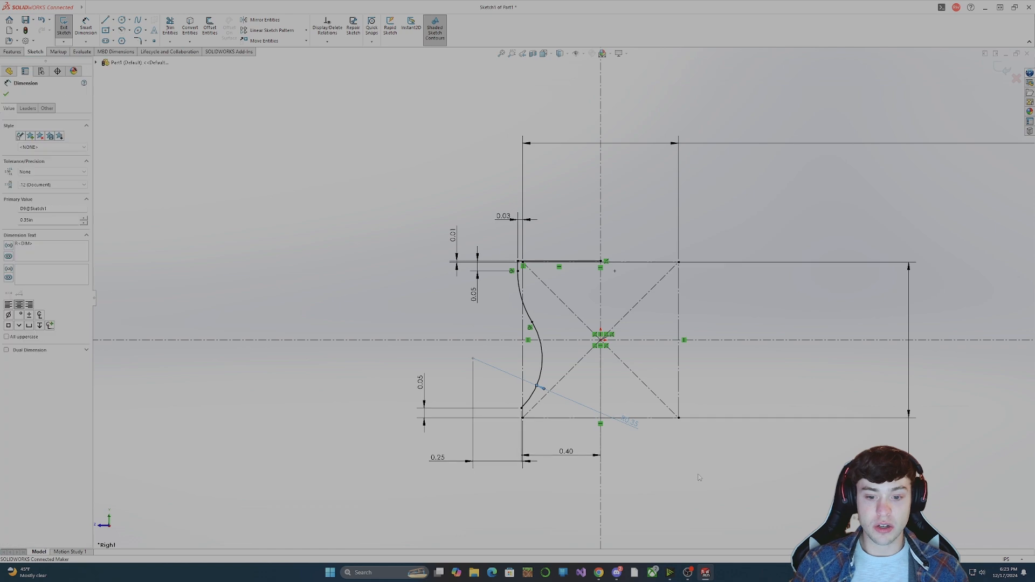
Offset the chained half profile 0.15 in outward with the direction reversed.
left_click(699, 478)
left_click(211, 30)
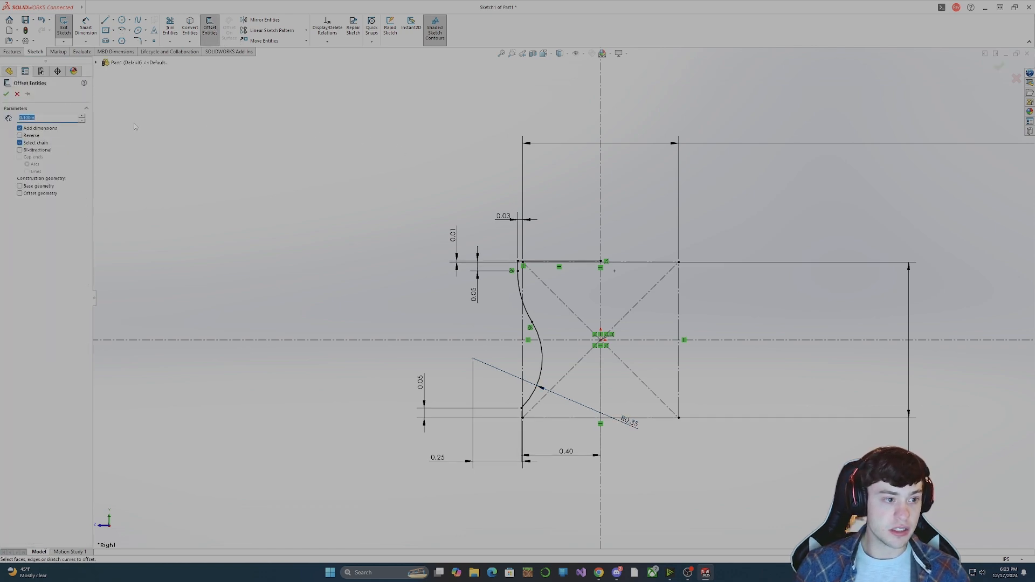
left_click(546, 261)
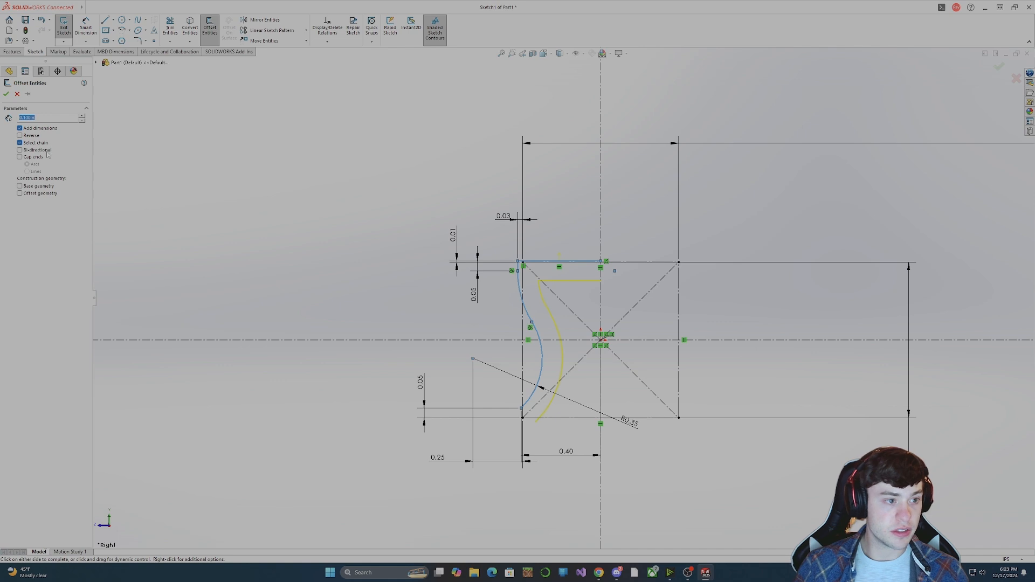
left_click(20, 135)
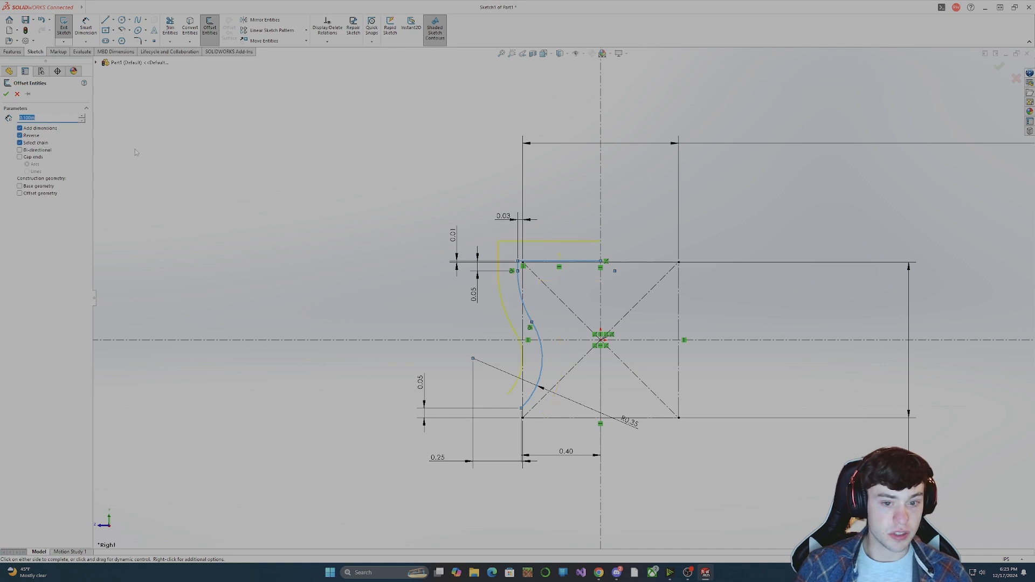
left_click(81, 116)
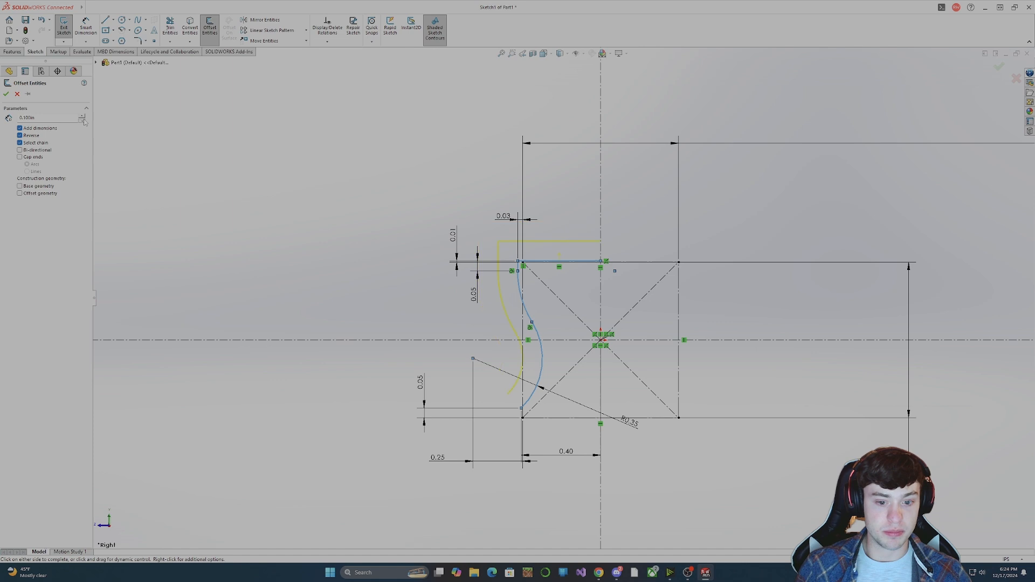
double_click(46, 118)
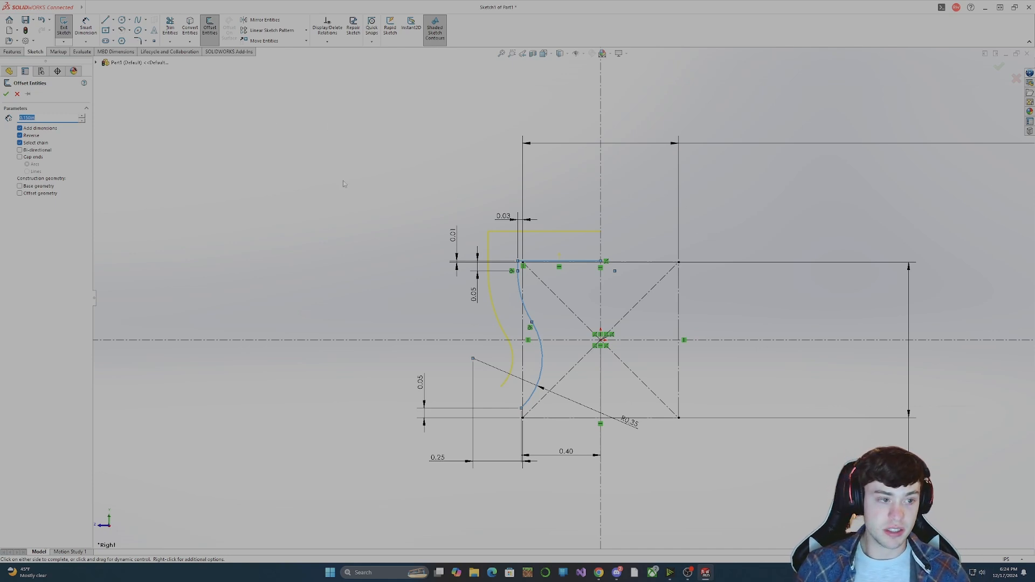
left_click(6, 95)
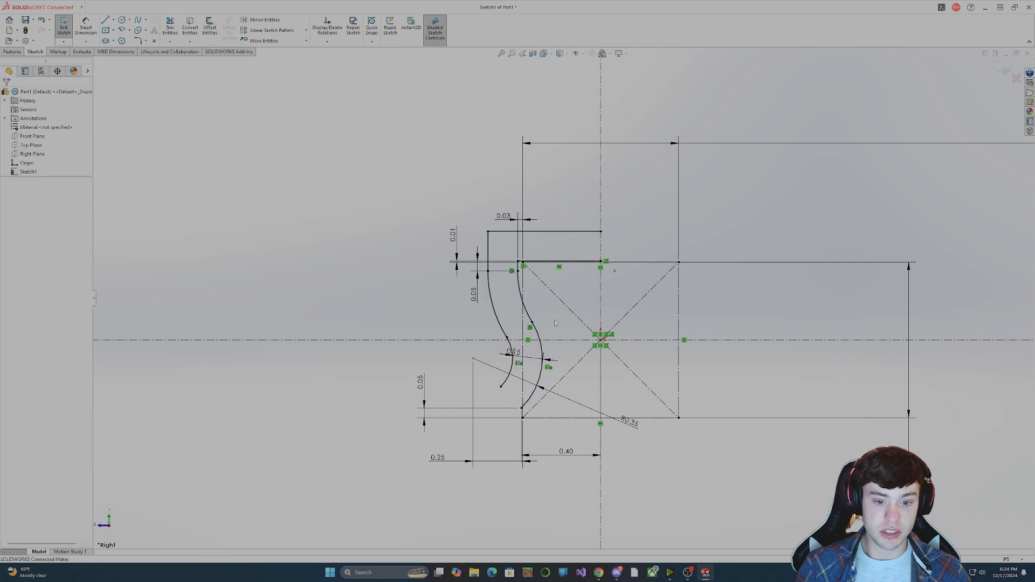
Sketch a small circle, about 0.03 in in radius, between the lower ends of the original and offset profiles.
left_click(121, 20)
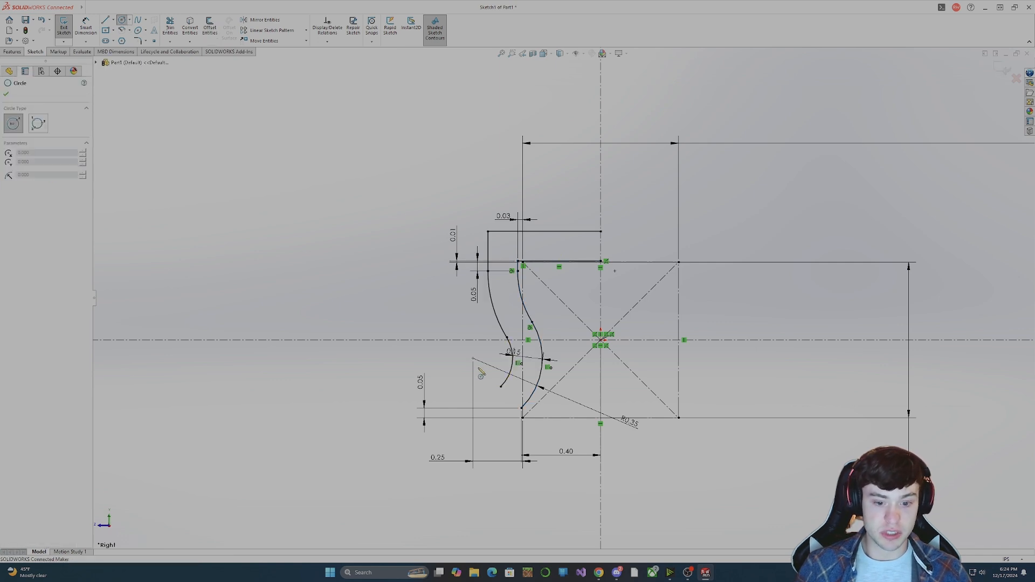
left_click(510, 397)
left_click(505, 402)
key("Escape")
Try a coradial relation between the small circle and the offset profile's lower arc, and undo it.
left_click(506, 400)
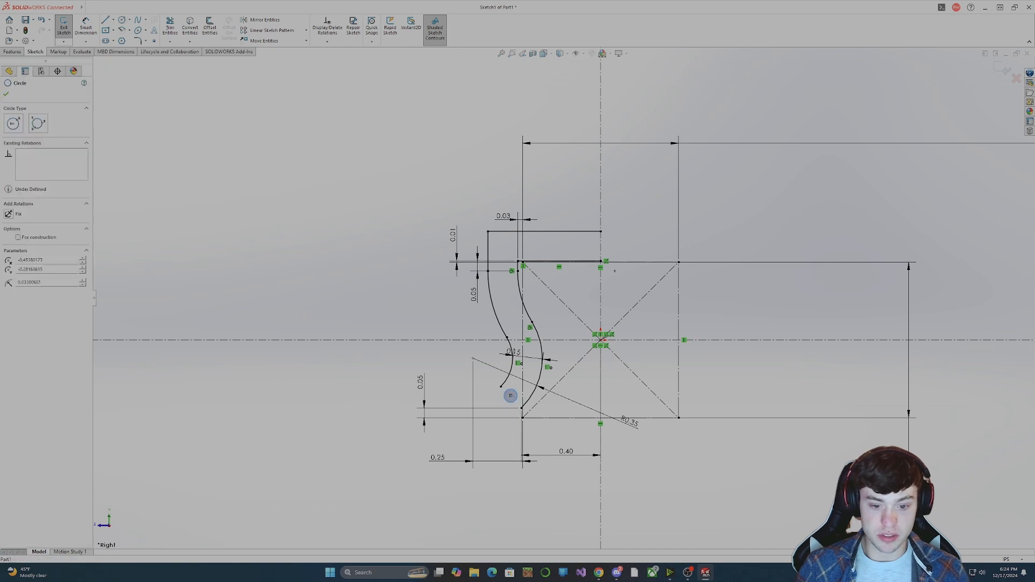
left_click(509, 373, "ctrl")
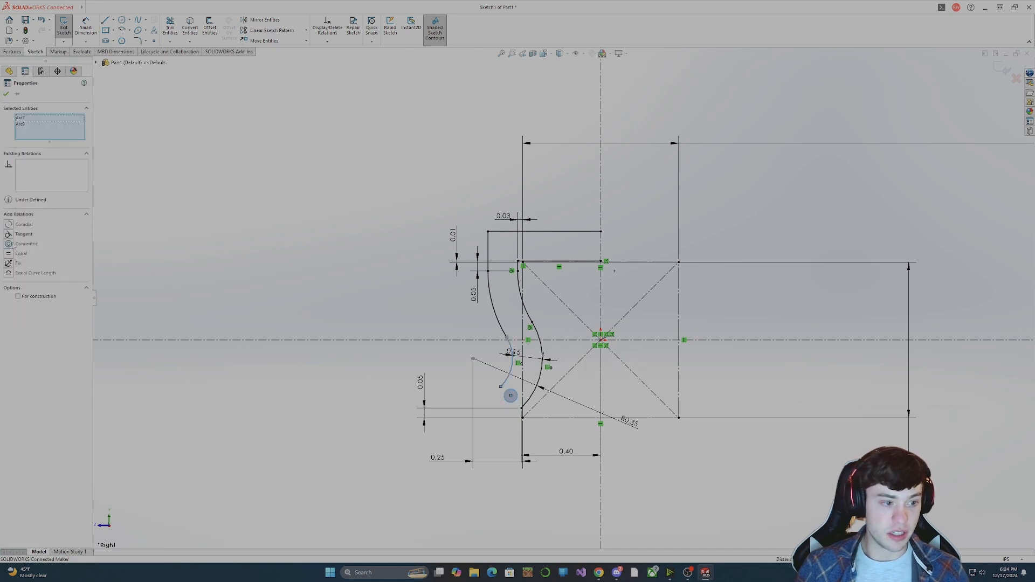
left_click(21, 225)
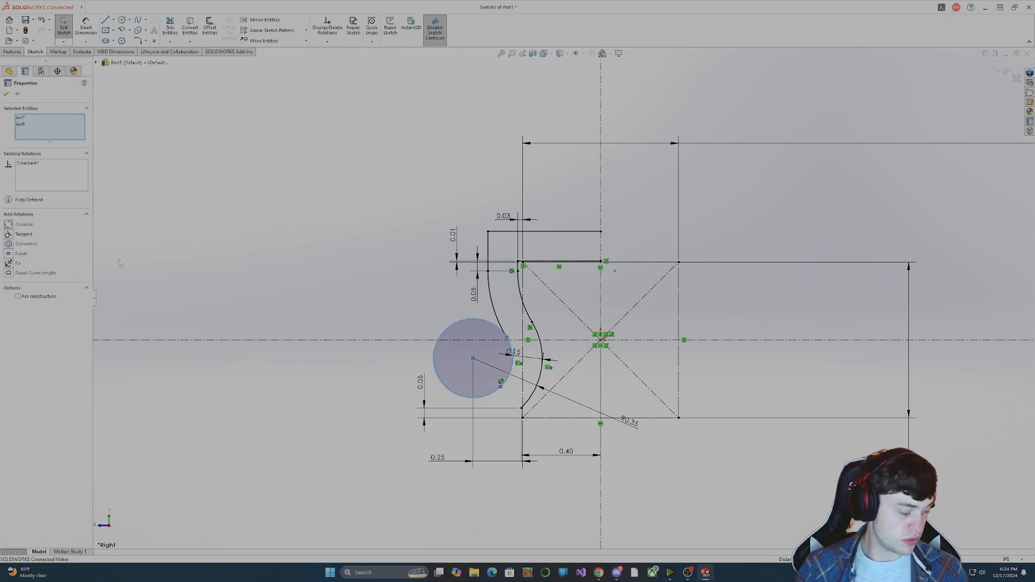
key("ctrl+z")
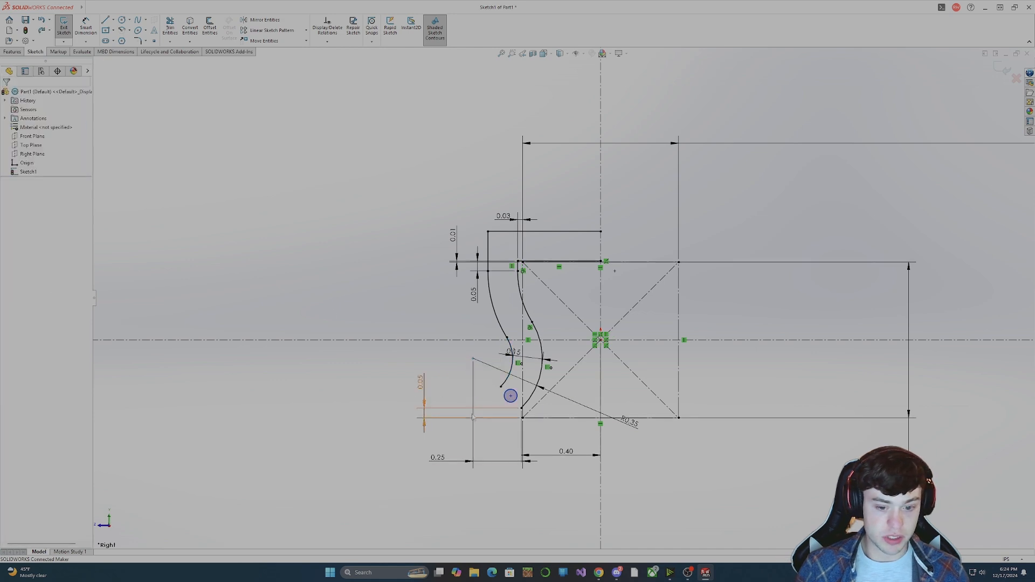
Make the small circle coincident with the lower endpoints of both the offset and the original profile.
left_click(506, 400)
left_click(500, 387, "ctrl")
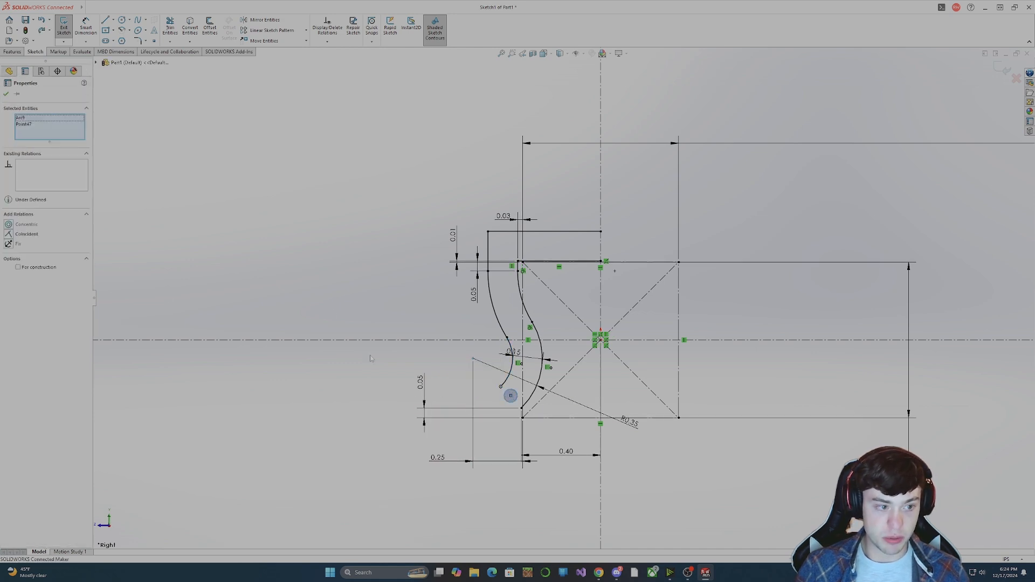
left_click(11, 234)
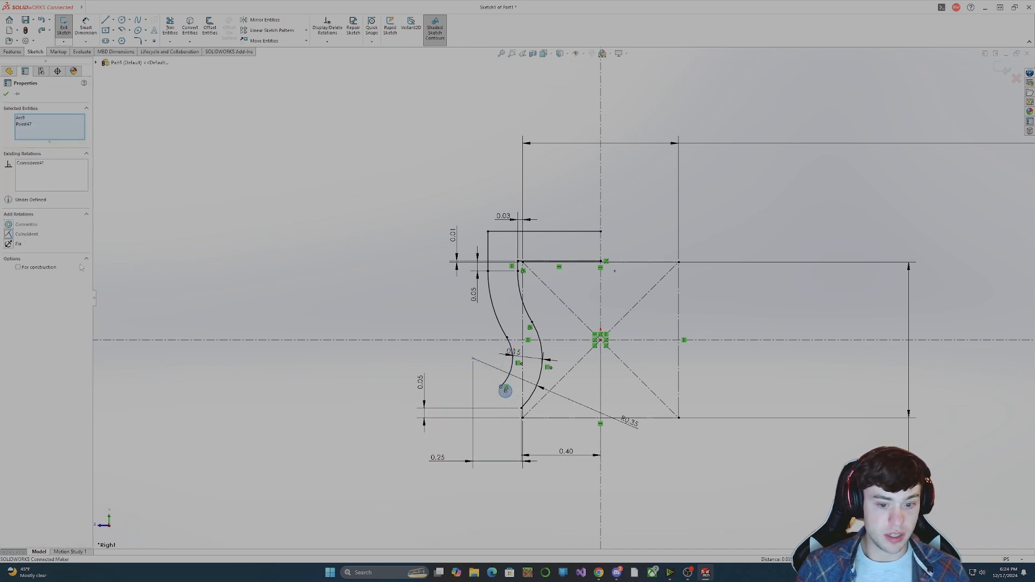
left_click(510, 395)
left_click(521, 409, "ctrl")
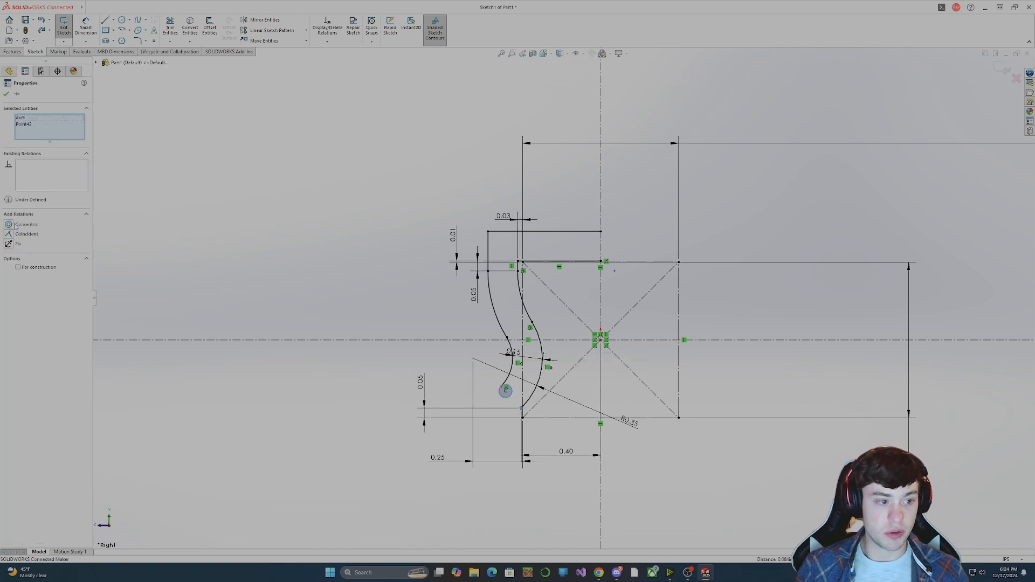
left_click(252, 346)
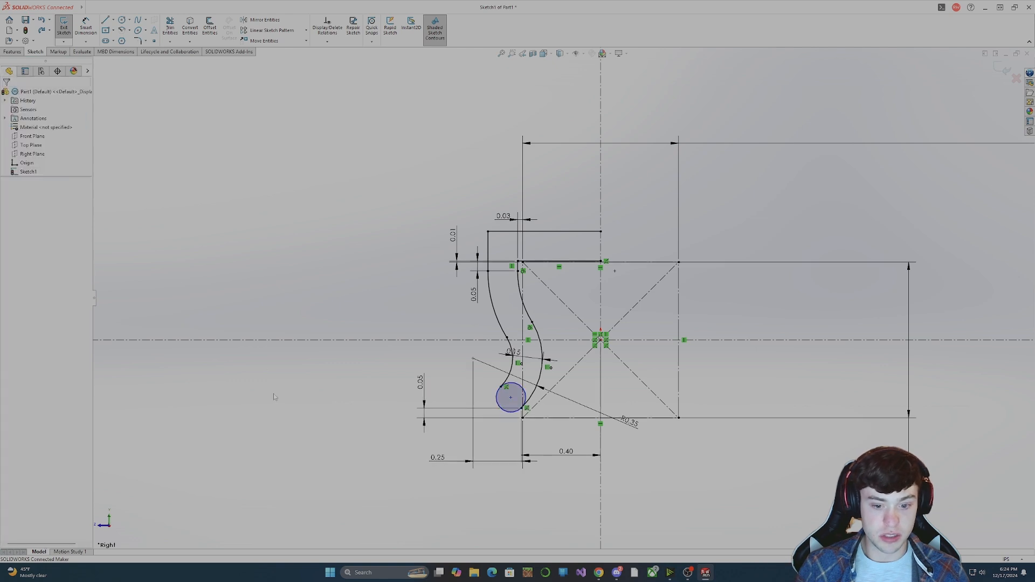
Make the small circle tangent to the original profile's large lower arc.
left_click(515, 399)
left_click(541, 370, "ctrl")
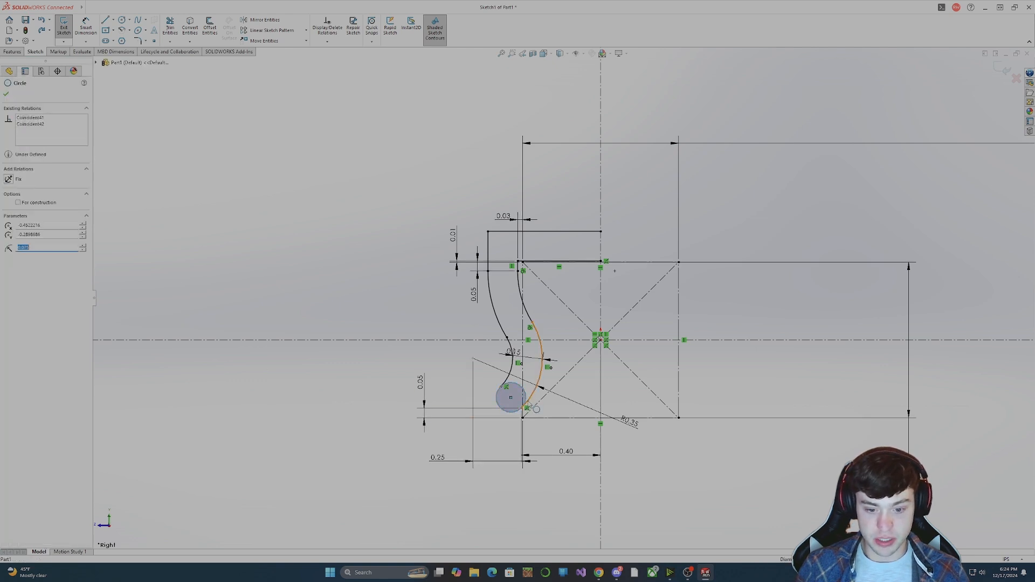
left_click(19, 235)
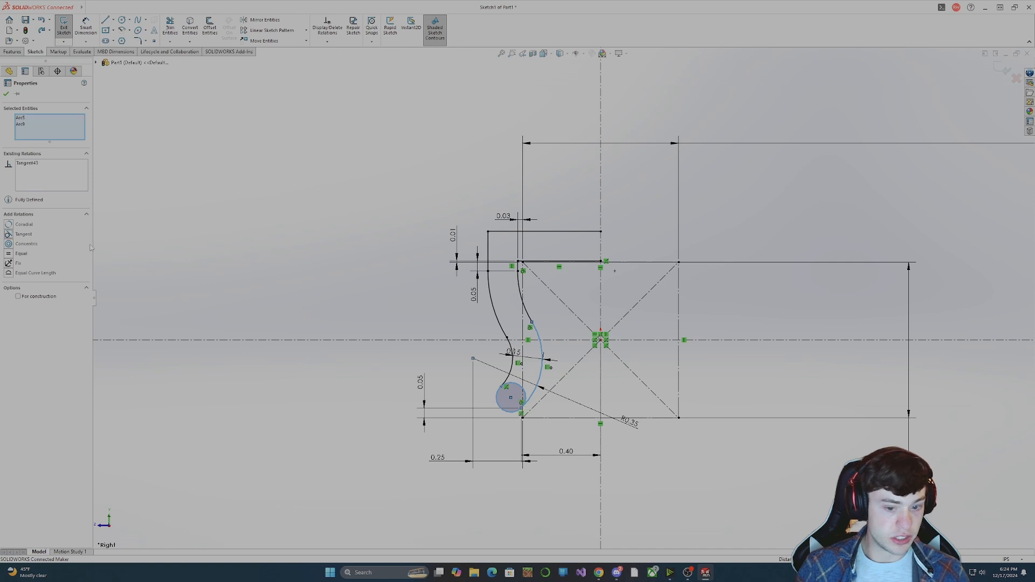
left_click(392, 286)
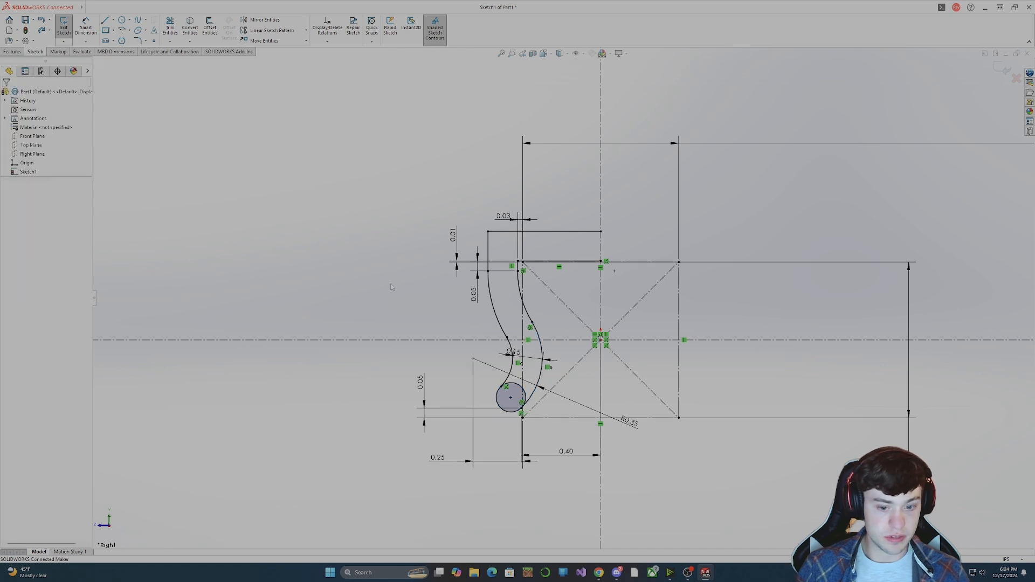
Trim away the circle's upper portion between the two profiles to leave a rounded lower end.
left_click(165, 26)
left_click(518, 388)
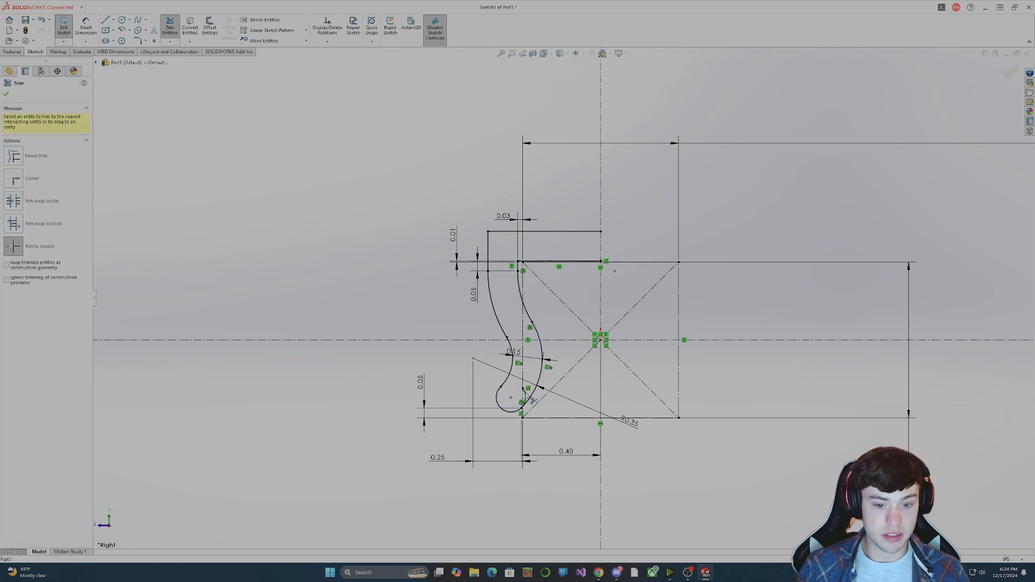
left_click(531, 400)
key("Escape")
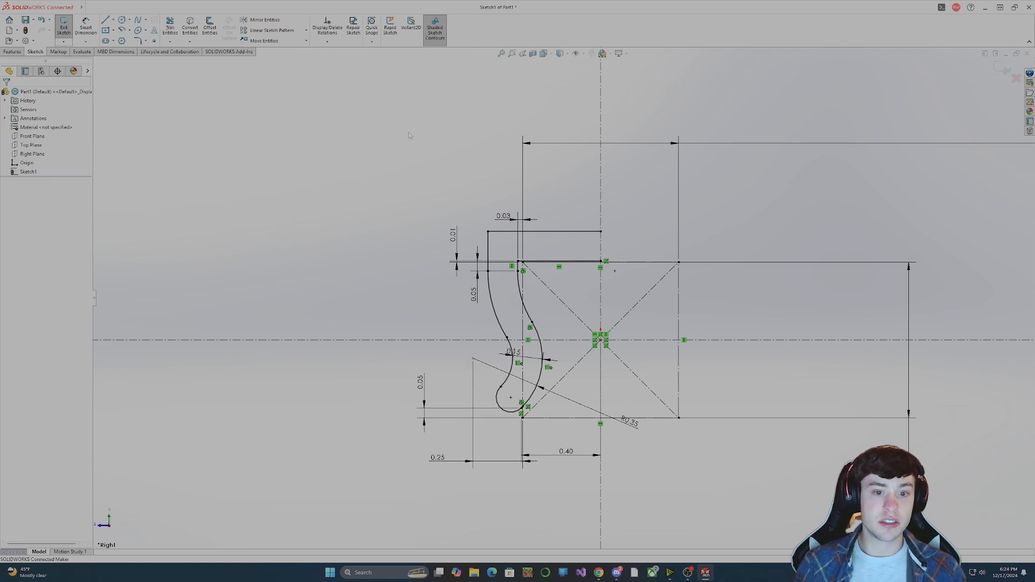
Add a 0.1 in sketch fillet to the offset profile's outer upper corner.
left_click(142, 40)
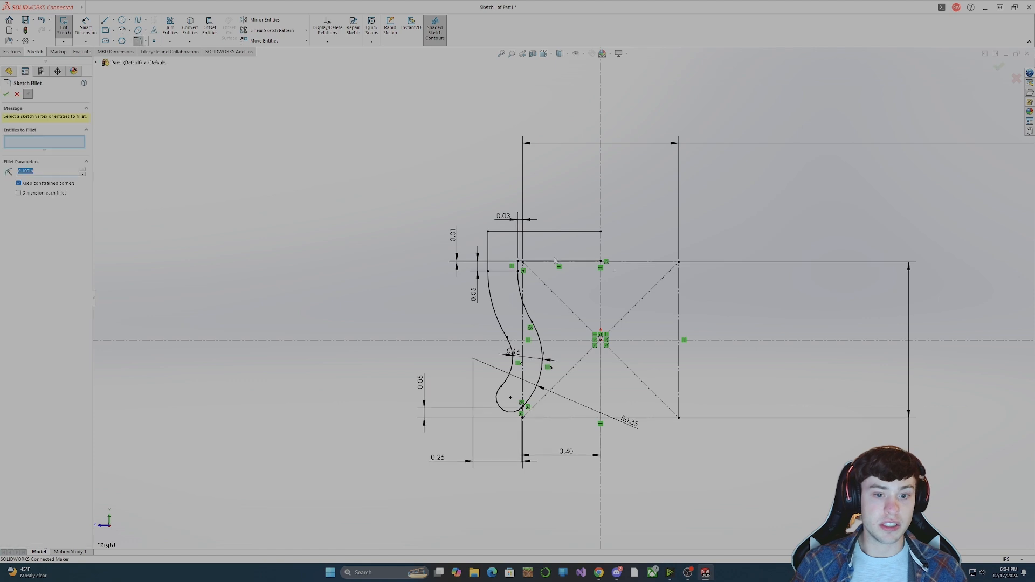
left_click(498, 238)
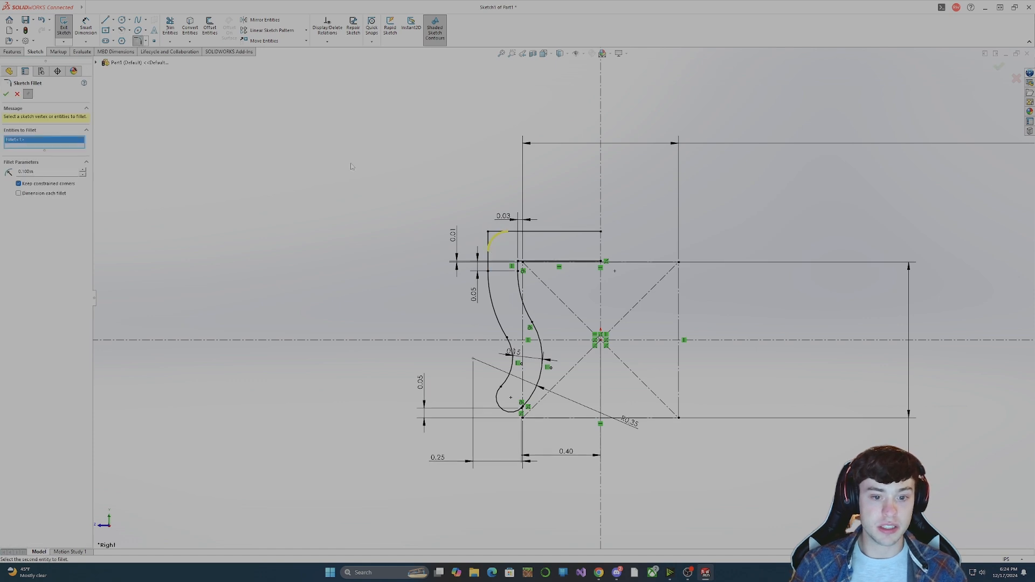
left_click(6, 94)
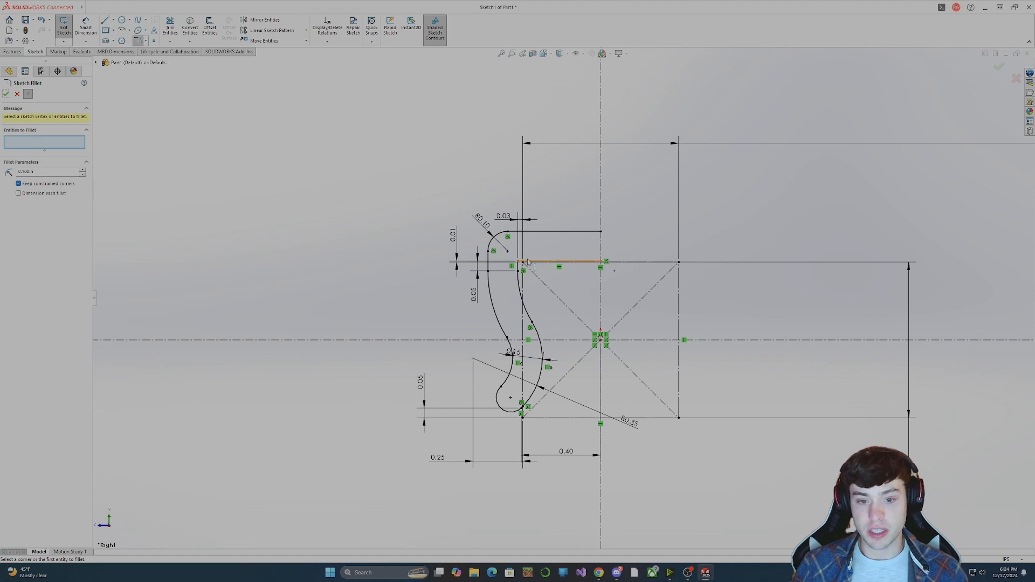
scroll(548, 264, "down", 5)
scroll(549, 263, "up", 5)
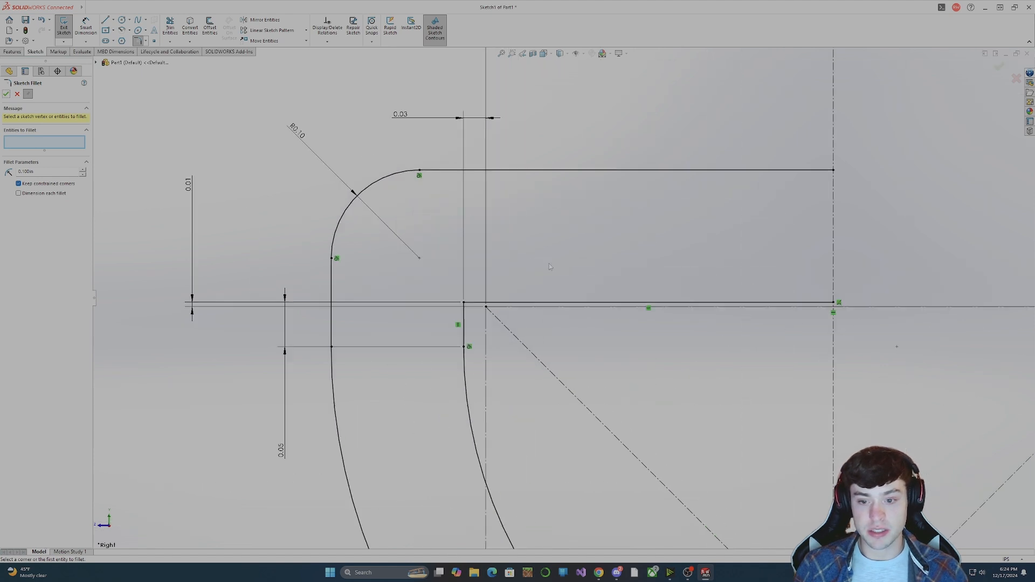
scroll(587, 289, "down", 3)
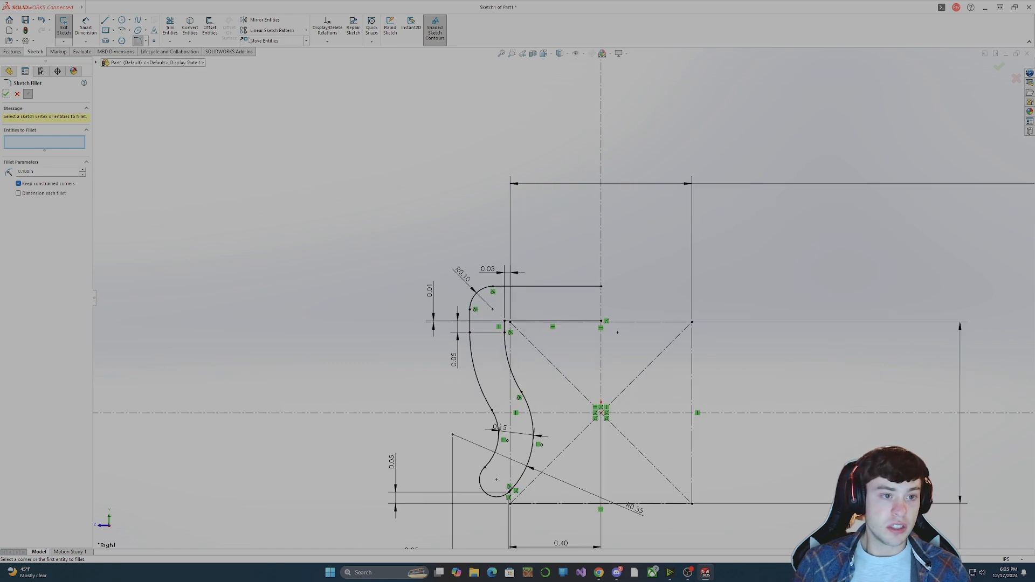
Mirror all lines and arcs of the left half profile, including the fillet and rounded end, about the vertical centerline.
left_click(260, 20)
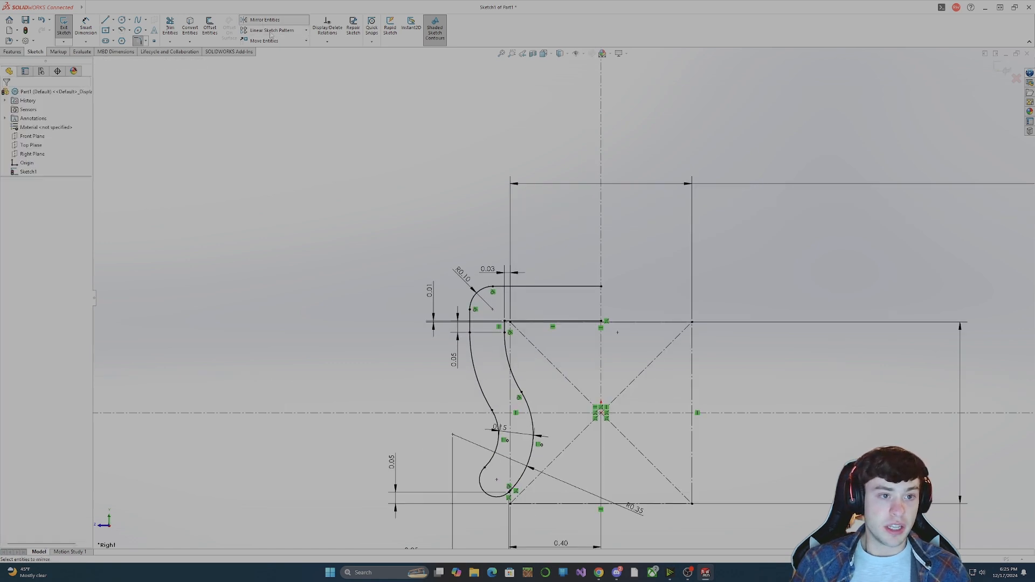
left_click(471, 356)
left_click(473, 324)
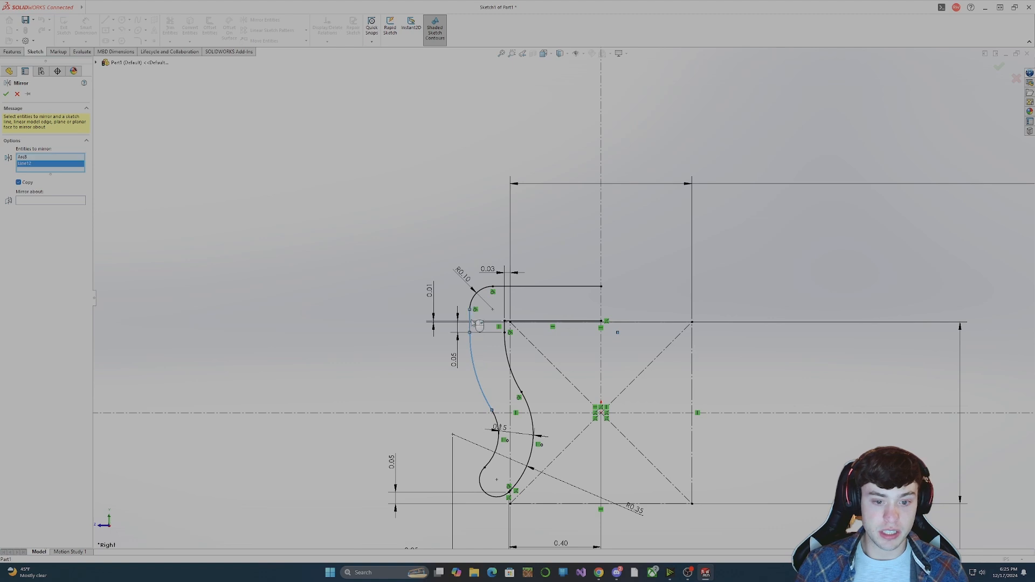
left_click(480, 291)
left_click(534, 286)
left_click(521, 322)
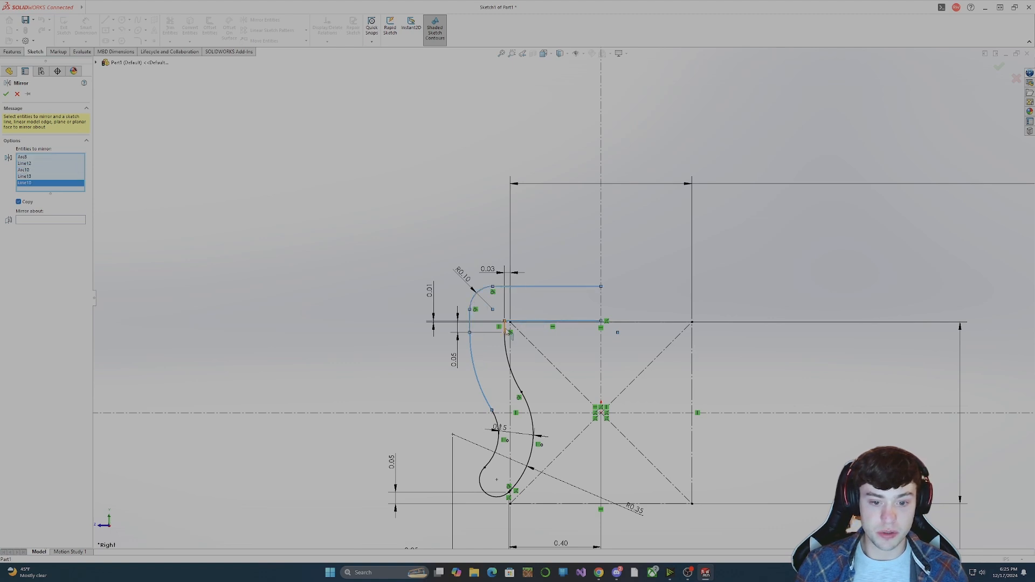
left_click(507, 329)
left_click(511, 358)
left_click(532, 426)
left_click(495, 445)
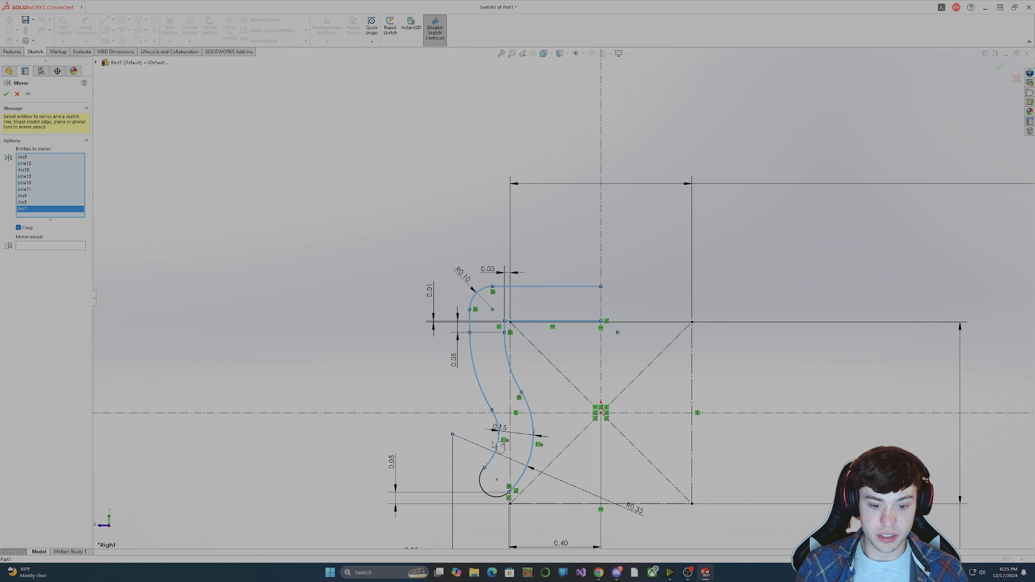
left_click(493, 498)
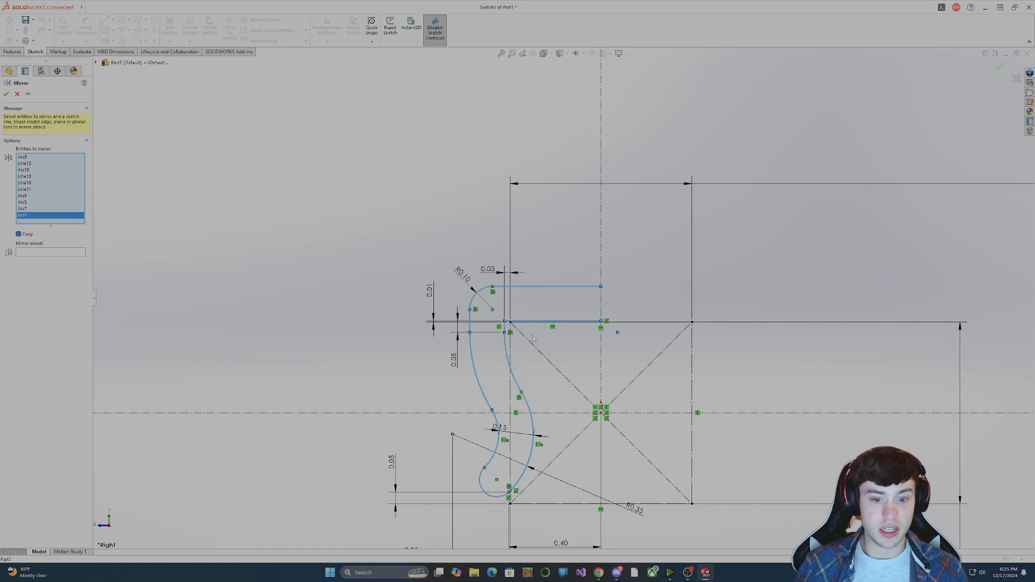
left_click(59, 252)
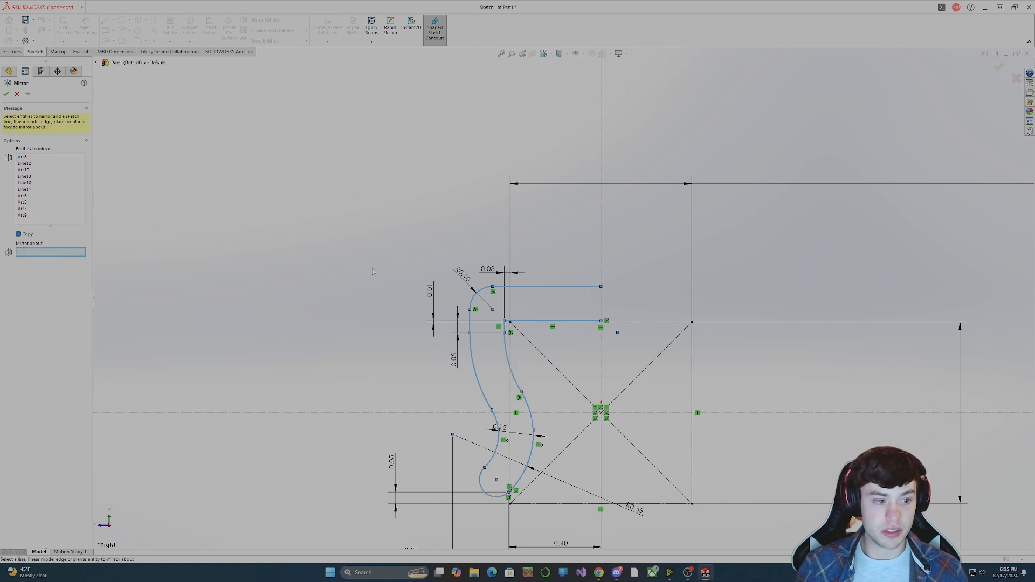
left_click(601, 261)
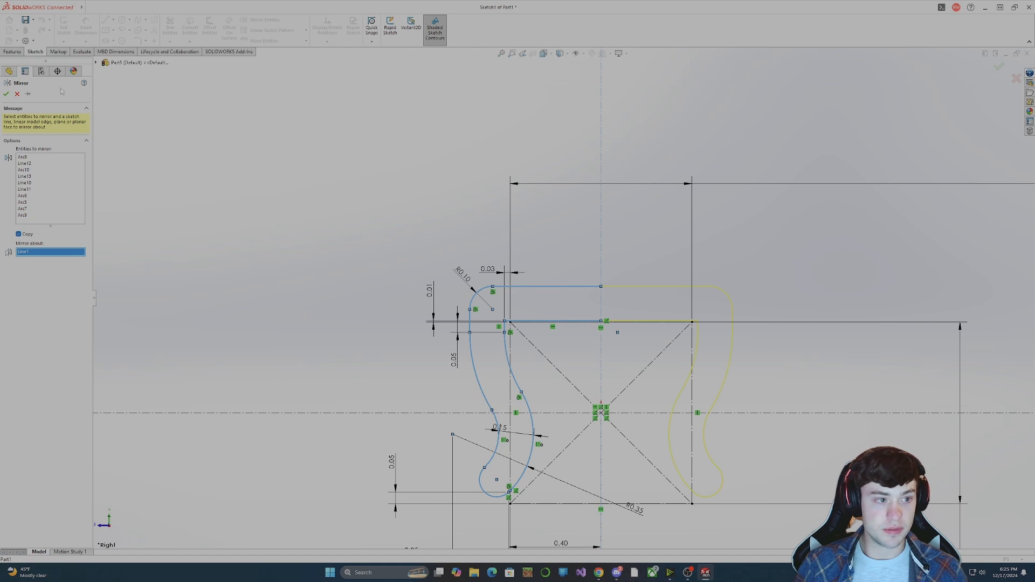
left_click(8, 96)
scroll(705, 387, "up", 4)
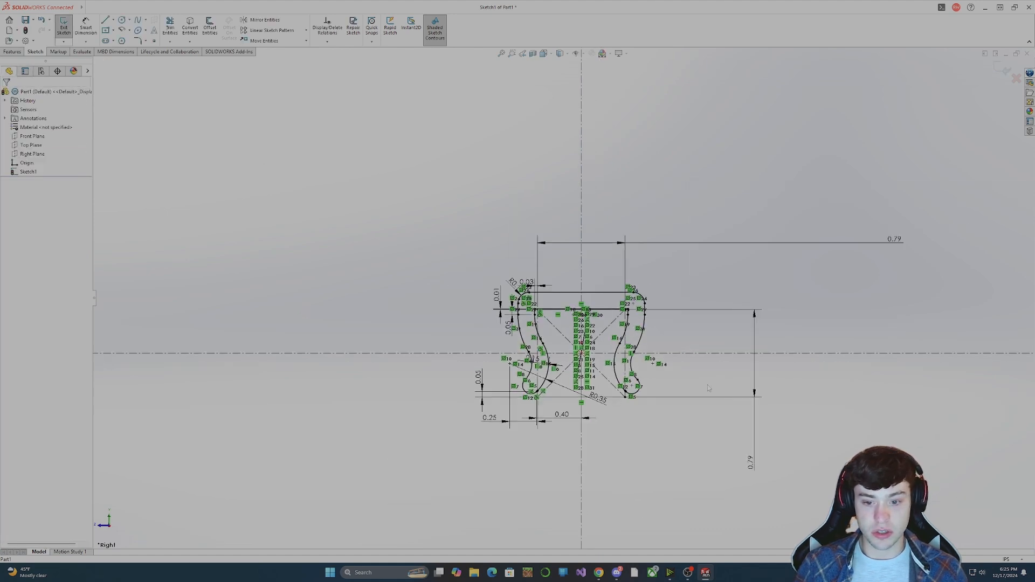
scroll(710, 389, "down", 3)
scroll(455, 247, "down", 6)
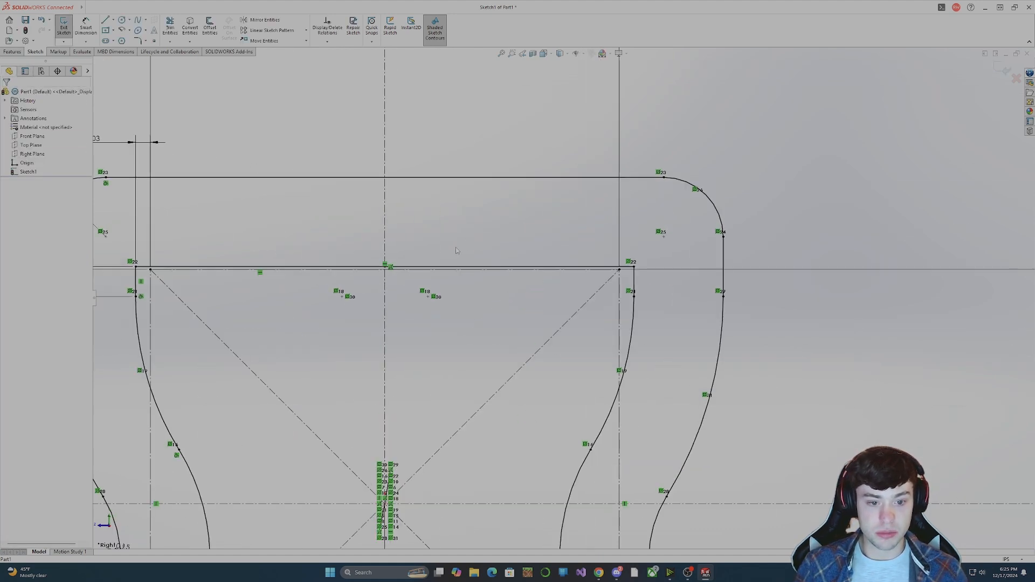
left_click(415, 276)
scroll(423, 298, "up", 8)
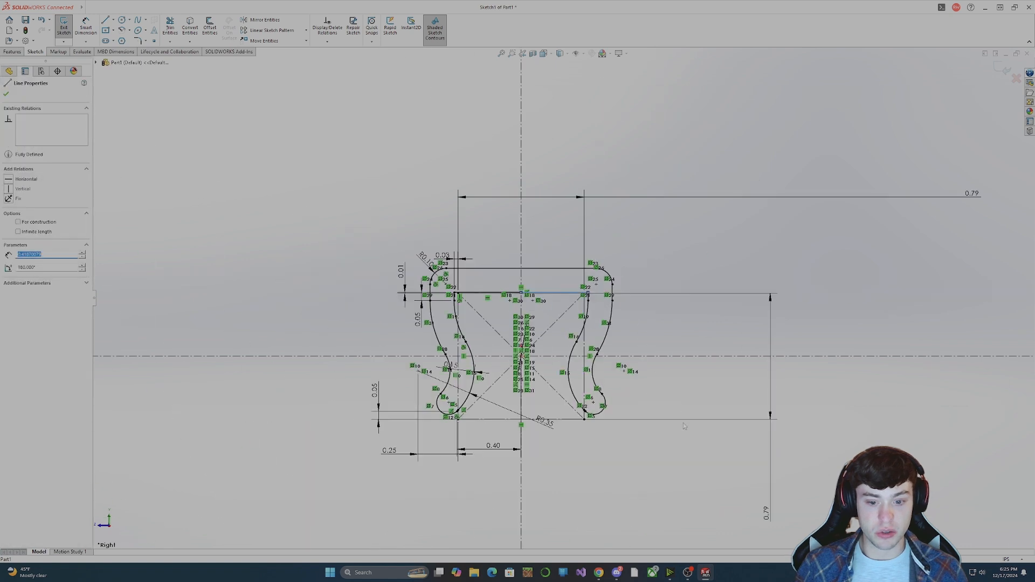
Reposition the 0.05, R0.35, 0.15 and 0.03 dimensions clear of the profile so the sketch is easier to read.
left_click(684, 426)
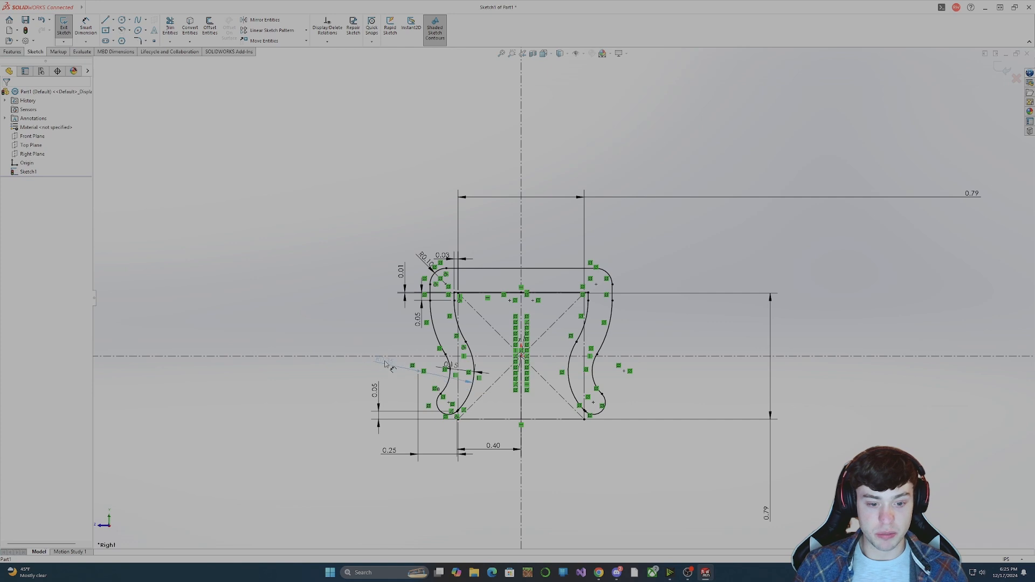
mouse_move(375, 391)
left_mouse_down()
mouse_move(348, 414)
mouse_move(339, 458)
left_mouse_up()
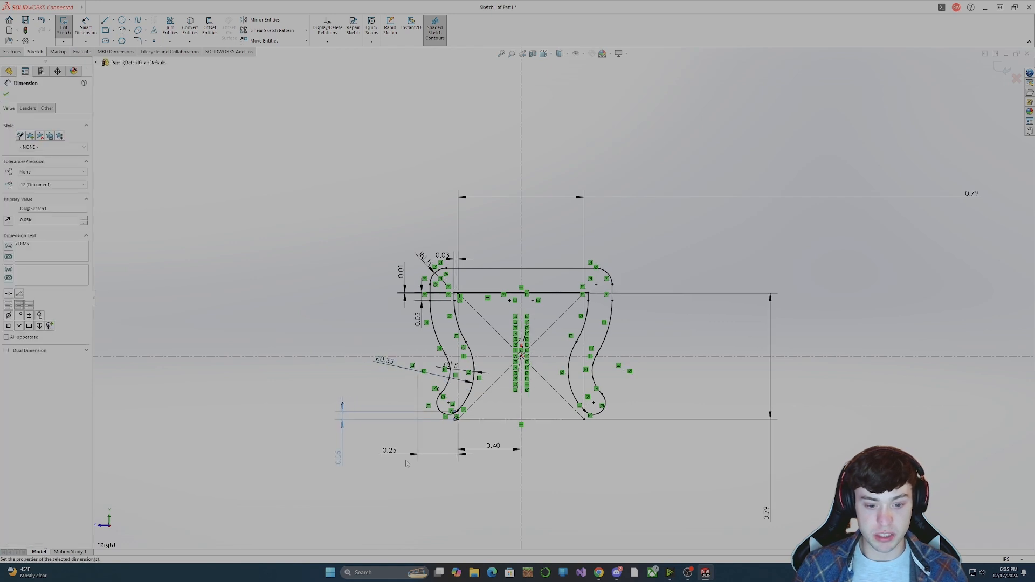
left_click_drag(385, 361, 373, 366)
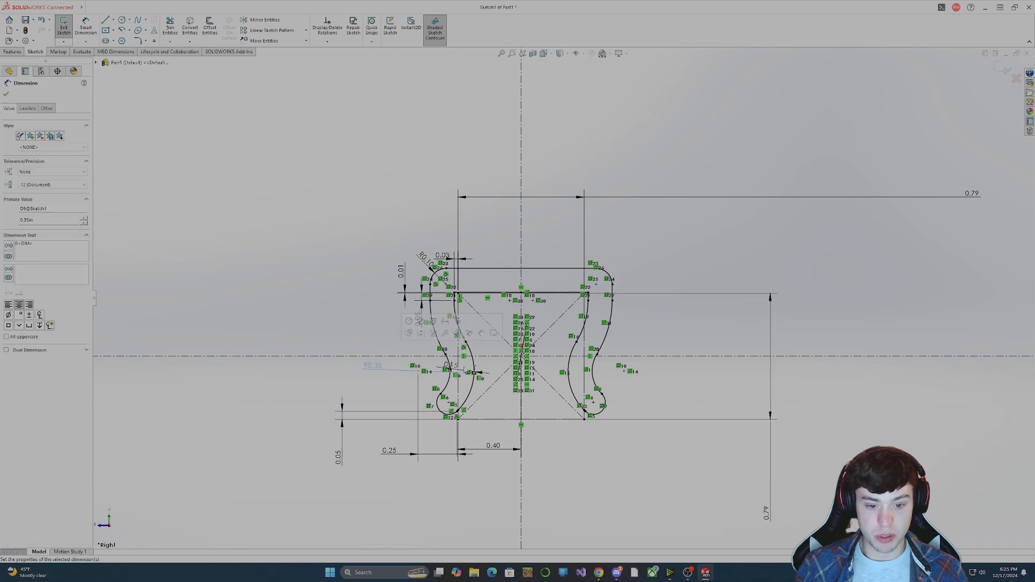
left_click_drag(456, 367, 472, 384)
left_click_drag(427, 421, 426, 500)
left_click(572, 464)
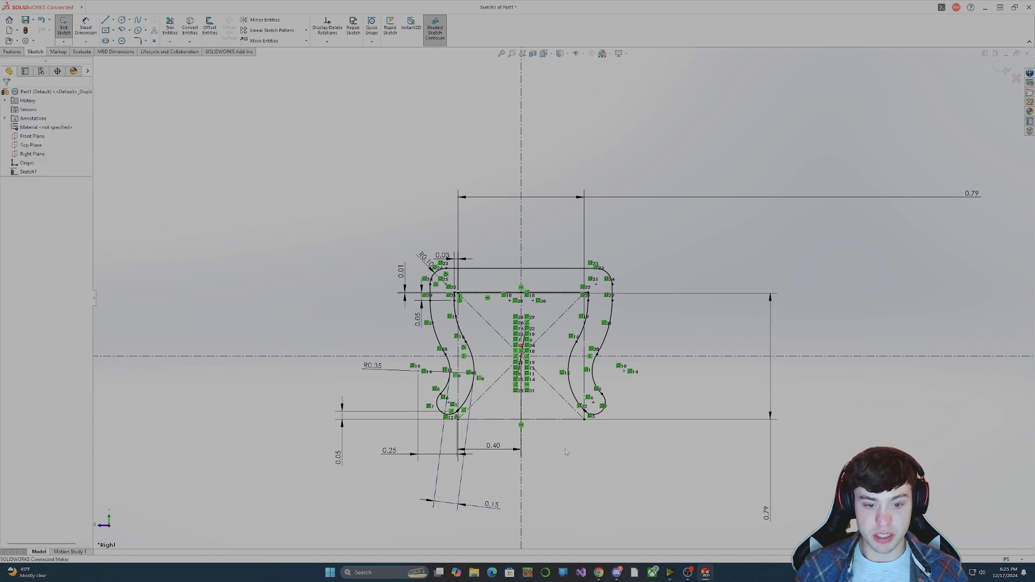
left_click_drag(448, 256, 482, 242)
Set the vertical gap between the construction square's top edge and the inner profile's horizontal line to 0.1 in.
left_click(399, 265)
double_click(400, 268)
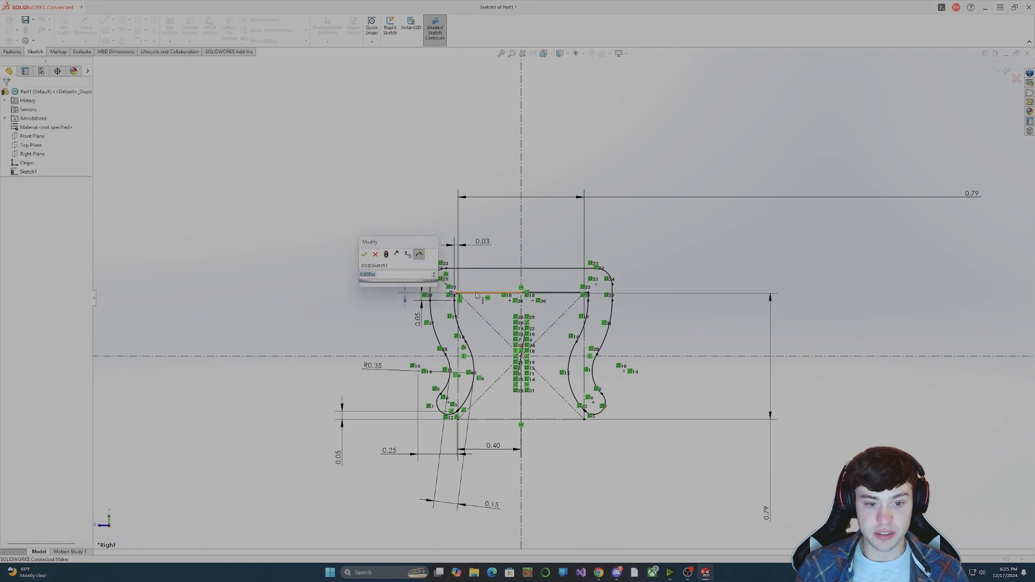
type("0.1")
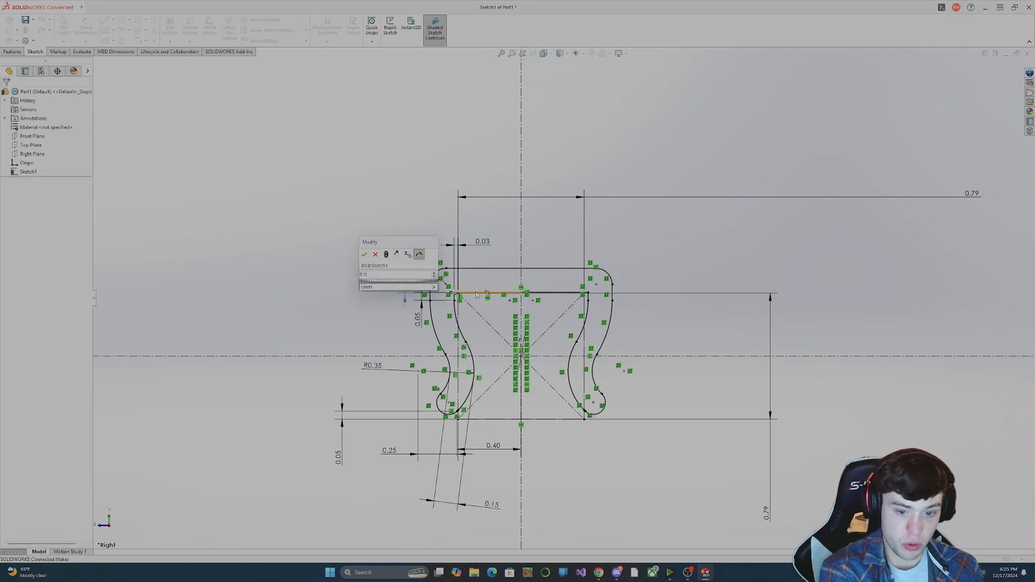
key("Return")
scroll(416, 236, "up", 1)
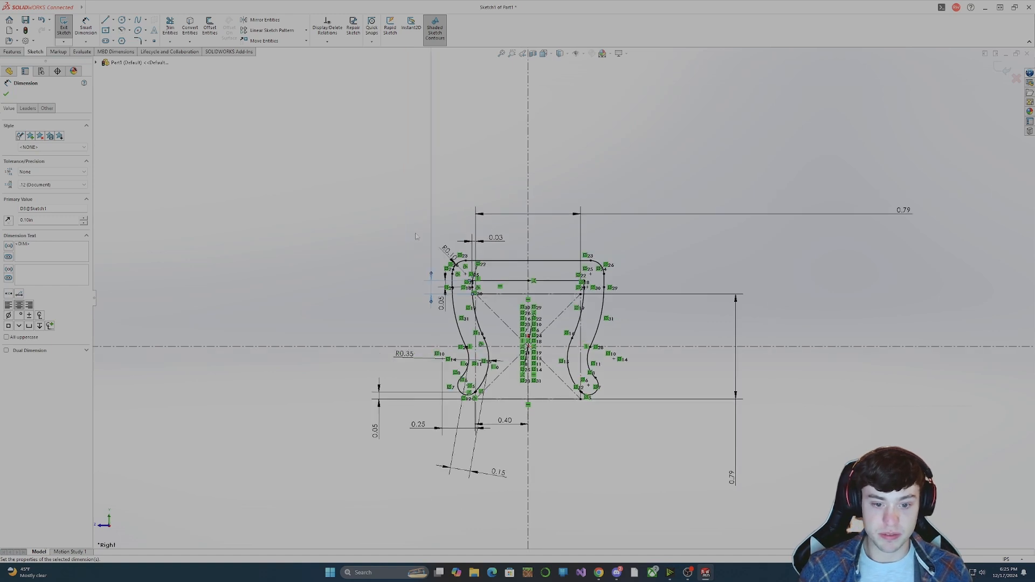
scroll(430, 236, "down", 2)
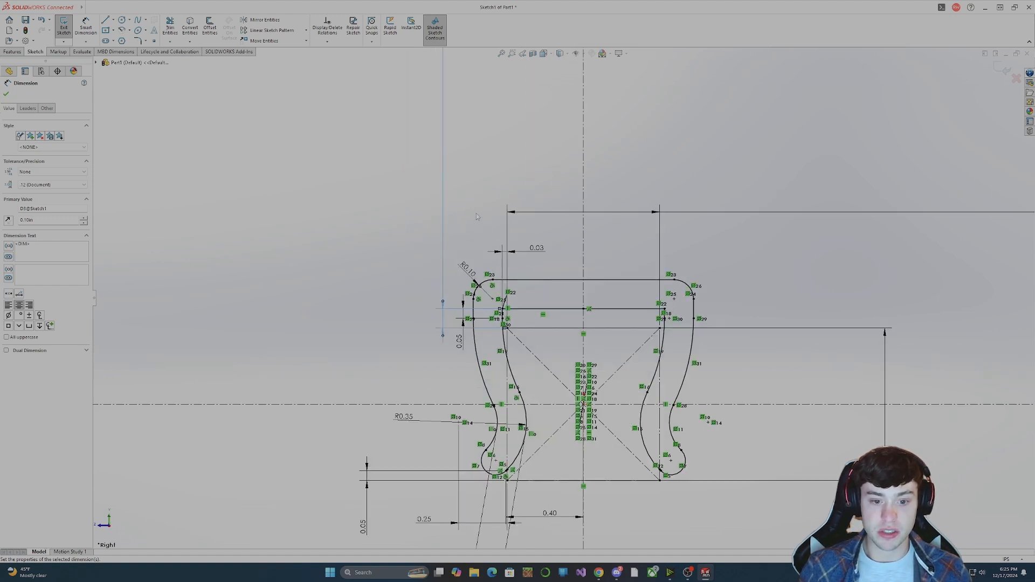
Set the vertical gap between the square's top edge and the inner horizontal line to 0.005 in.
scroll(560, 291, "up", 6)
double_click(533, 185)
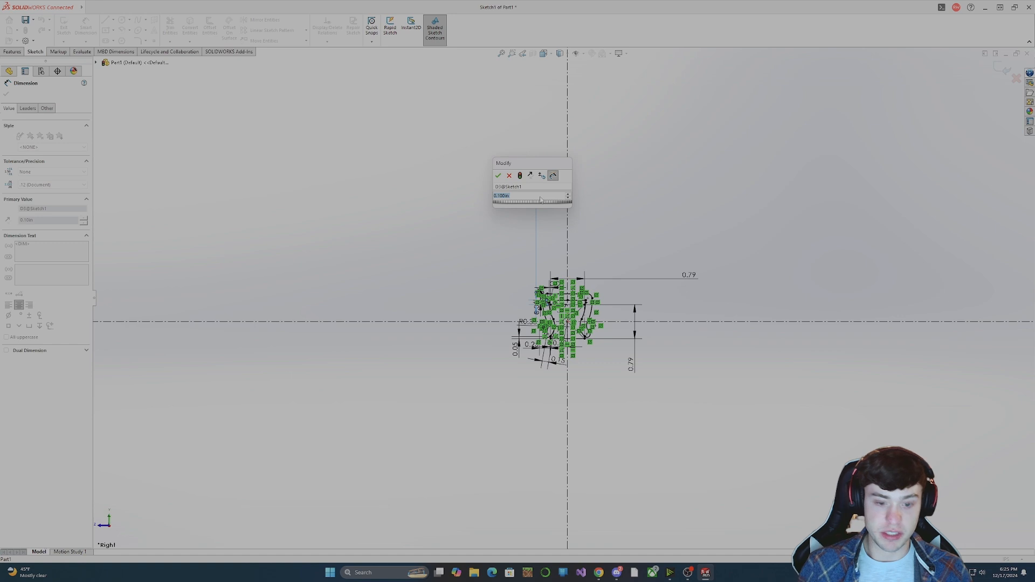
type("0.00")
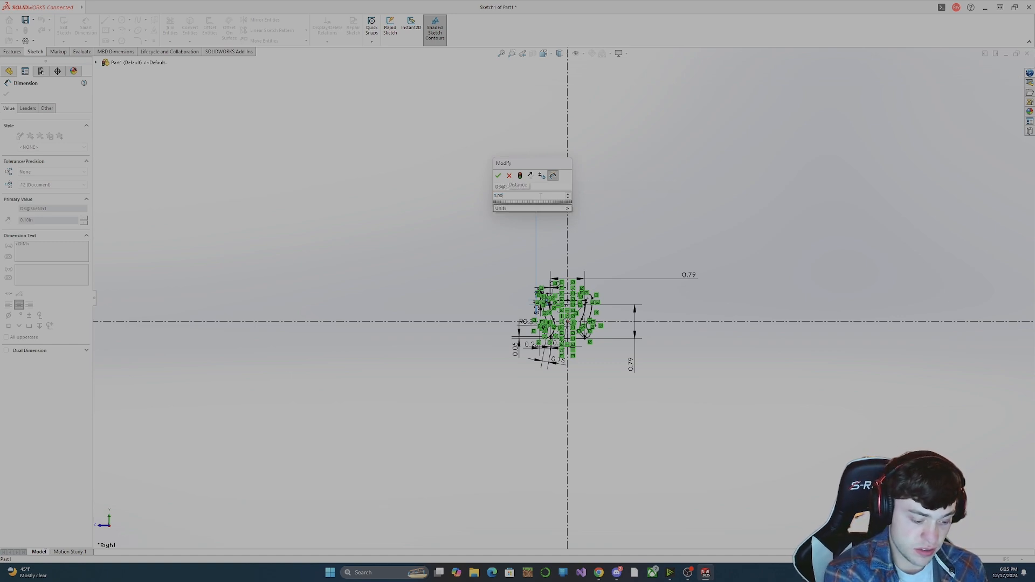
type("5")
key("Return")
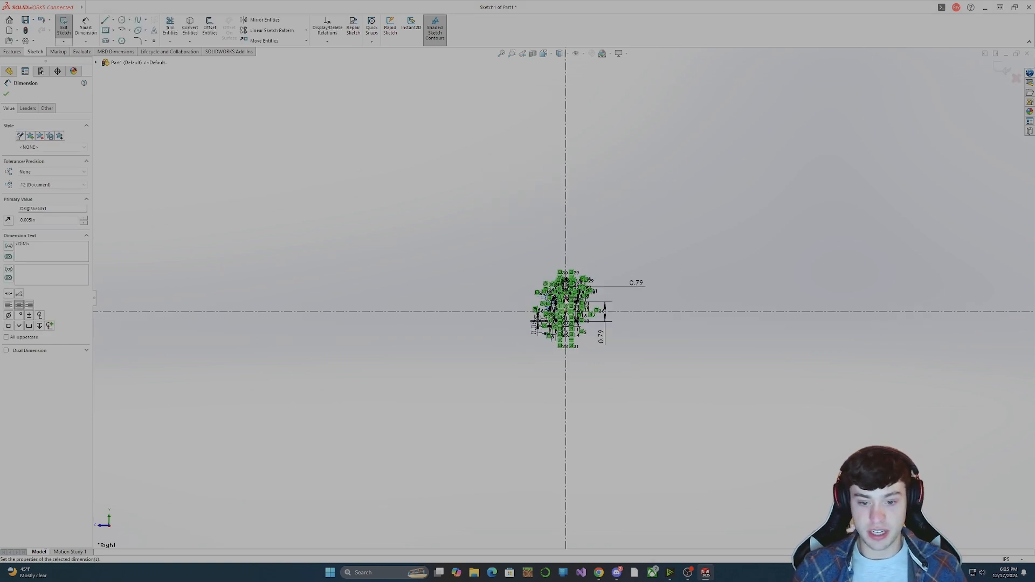
scroll(566, 304, "down", 7)
left_click(424, 264)
scroll(490, 264, "down", 6)
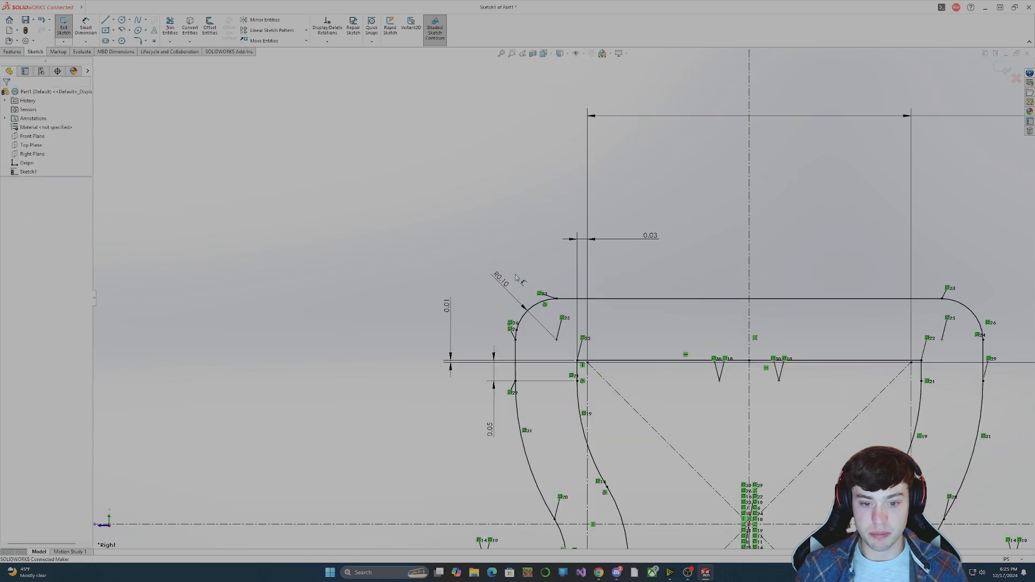
left_click(498, 279)
scroll(562, 297, "up", 7)
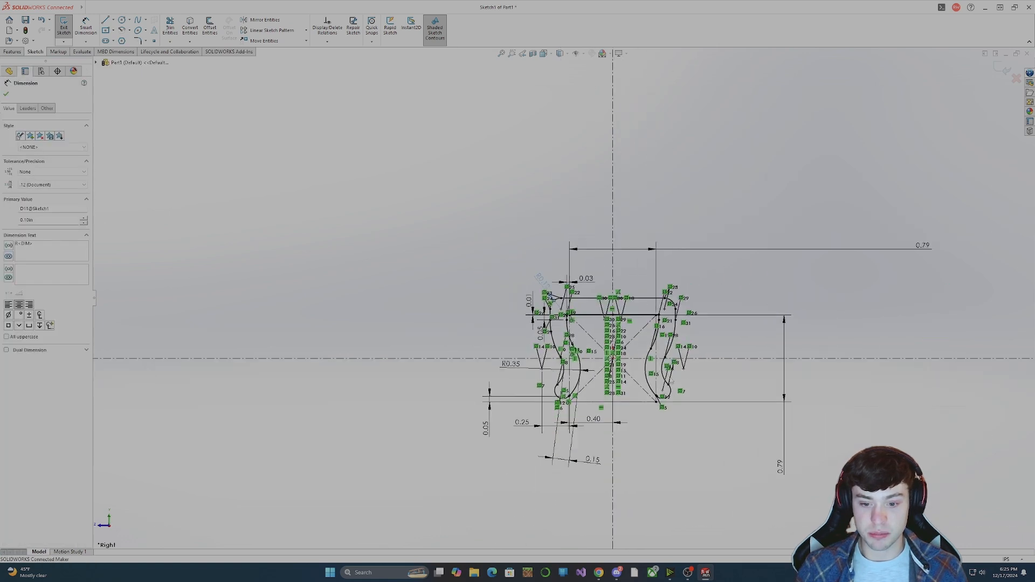
scroll(671, 381, "down", 2)
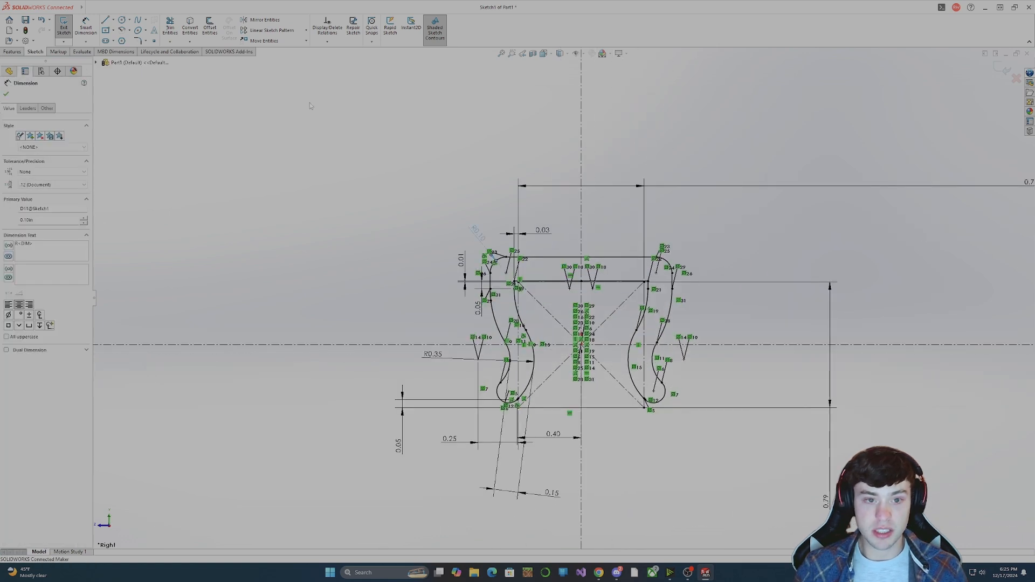
left_click(6, 94)
Extrude the clip sketch blind to a depth of 2 cm as a one-direction thin feature 0.1 in thick.
left_click(63, 27)
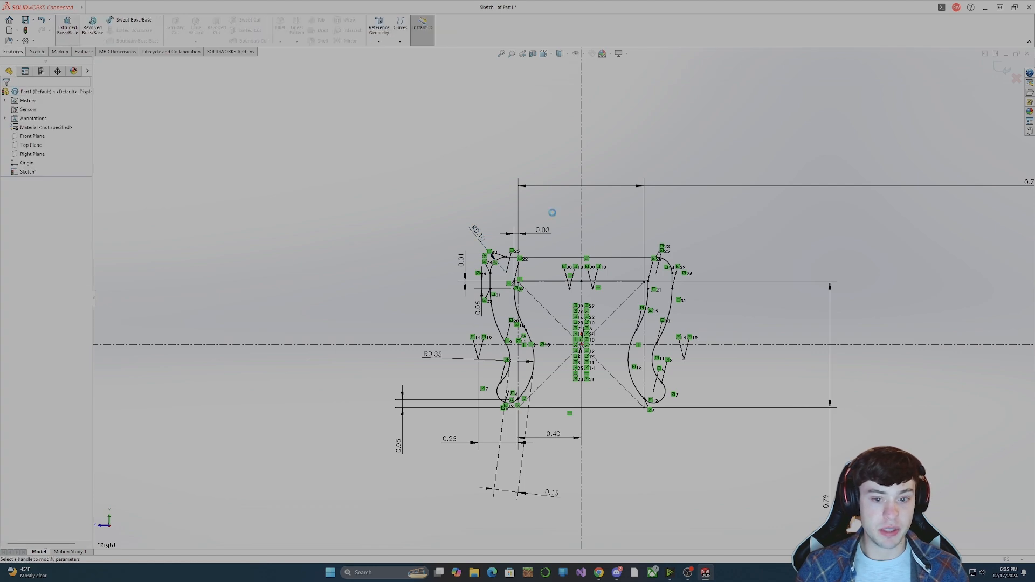
mouse_move(583, 309)
middle_mouse_down()
mouse_move(560, 313)
mouse_move(627, 318)
mouse_move(666, 251)
middle_mouse_up()
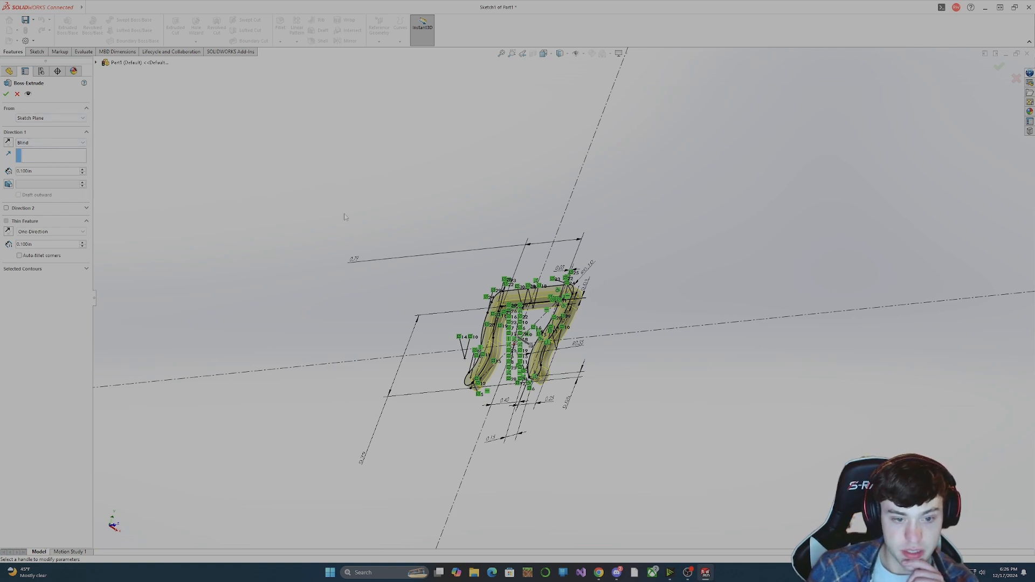
key("BackSpace")
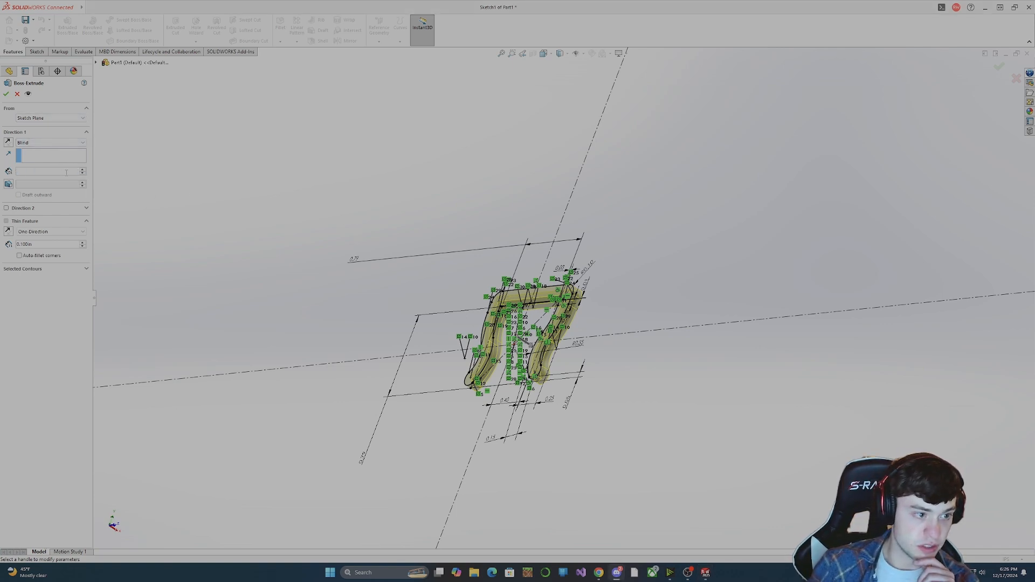
left_click(58, 172)
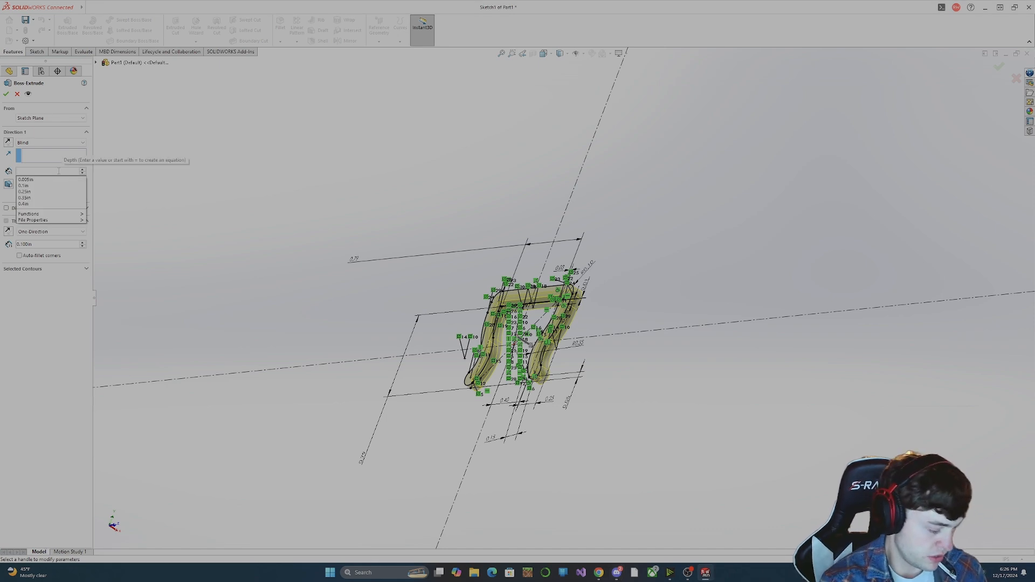
type("2cm")
key("Return")
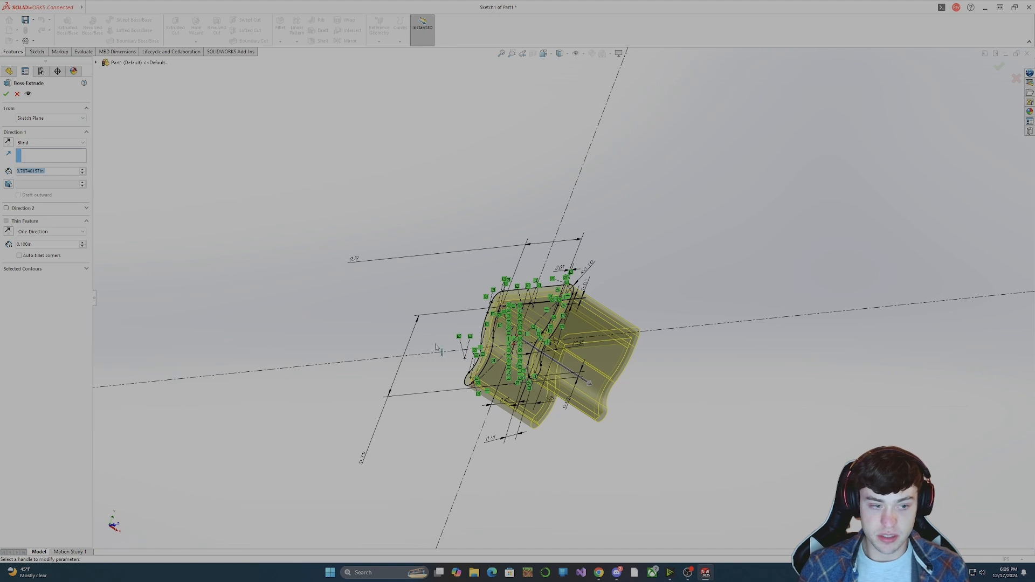
left_click(6, 94)
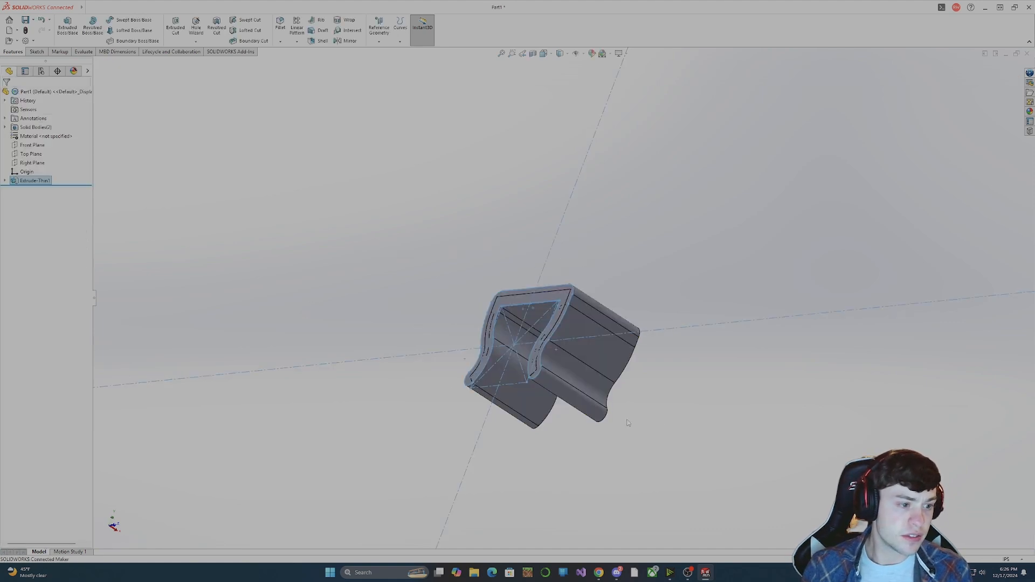
Examine the extruded clip's end faces and the wall layout around its curved legs and rounded lower ends.
left_click(618, 435)
middle_click_drag(618, 435, 550, 390)
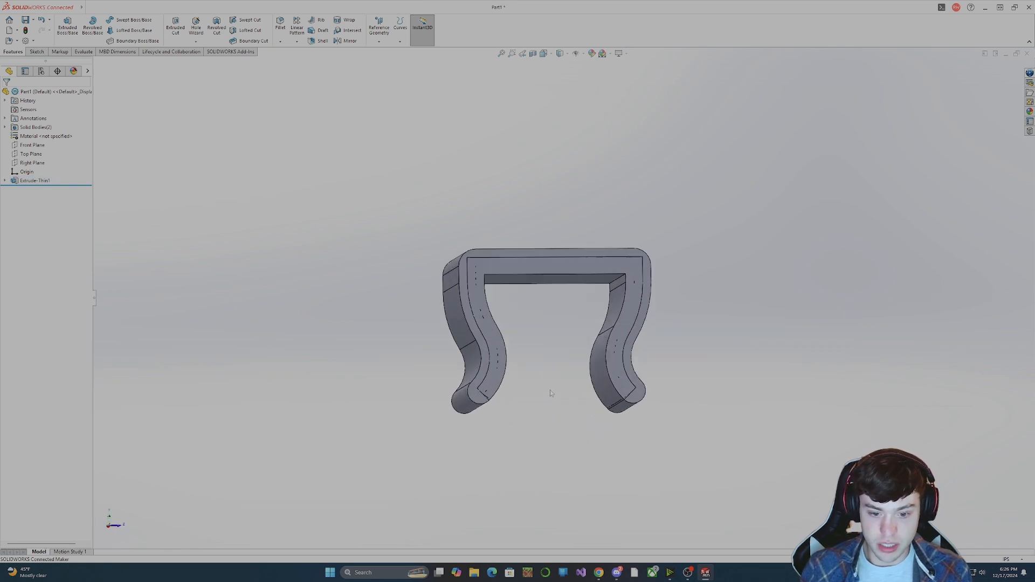
scroll(485, 385, "down", 5)
scroll(455, 377, "down", 3)
left_click(487, 348)
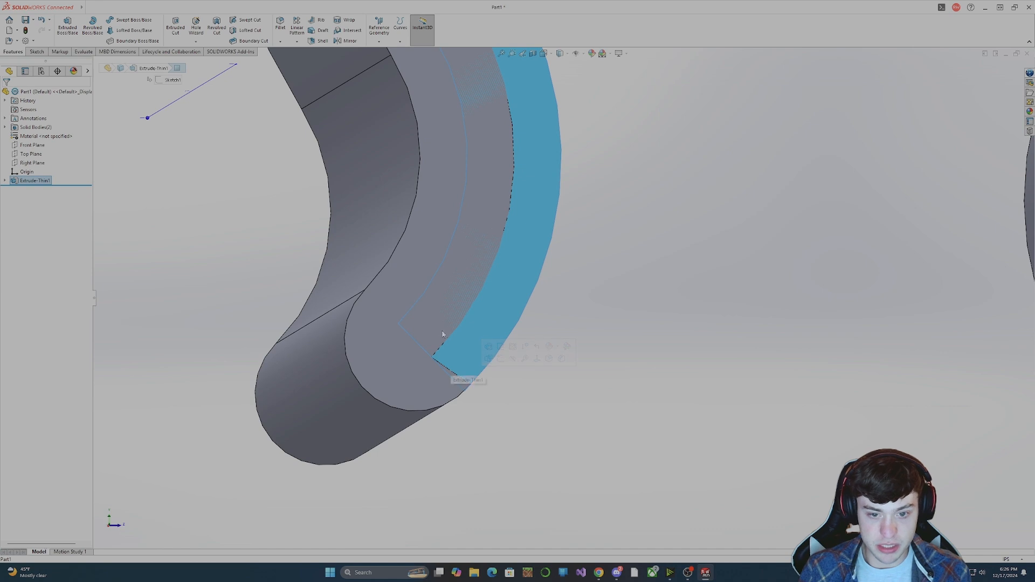
scroll(487, 348, "up", 8)
left_click(604, 322)
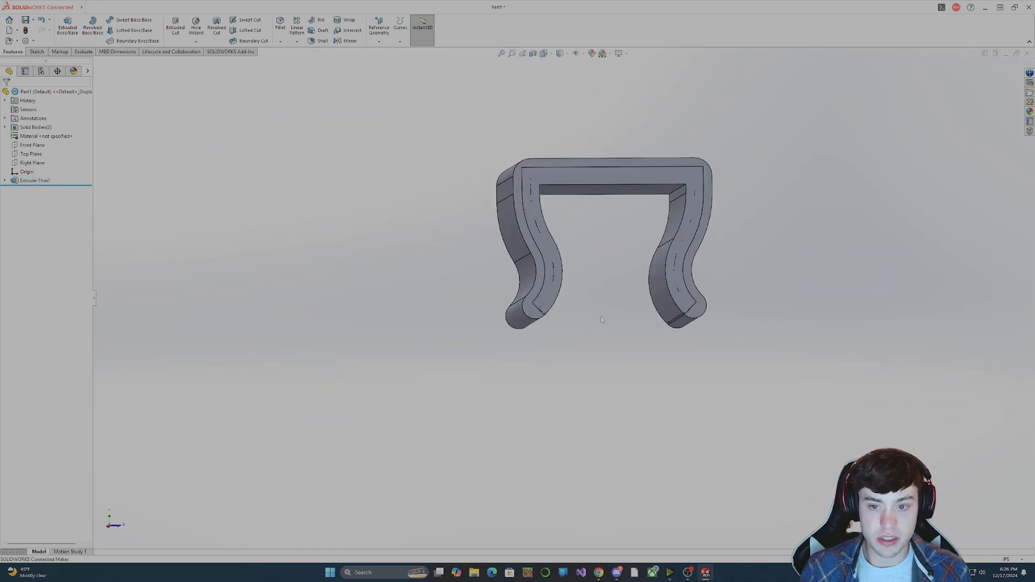
middle_click_drag(604, 322, 581, 326)
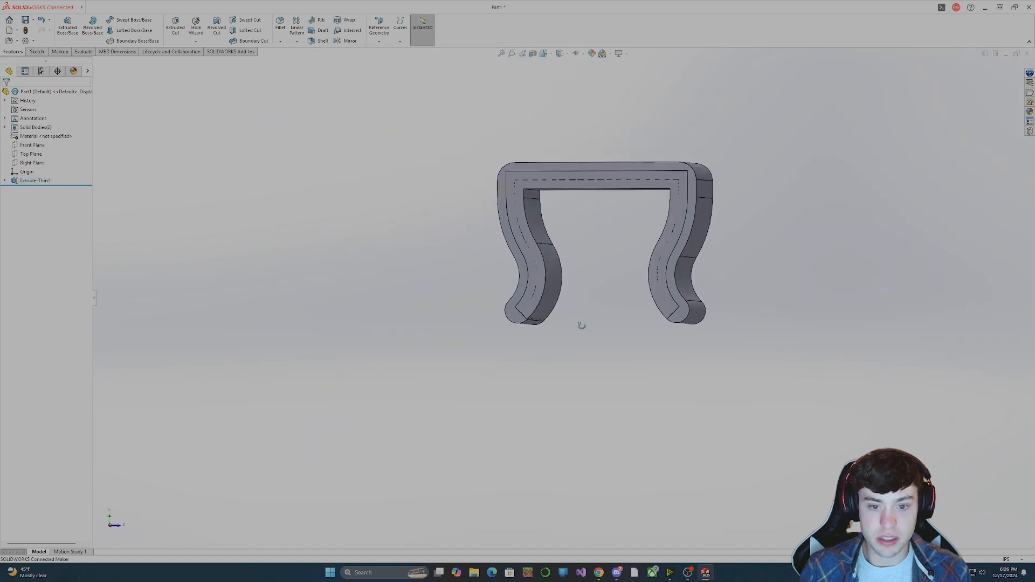
Reopen the thin extrusion's underlying profile sketch for editing.
left_click(4, 180)
left_click(46, 189)
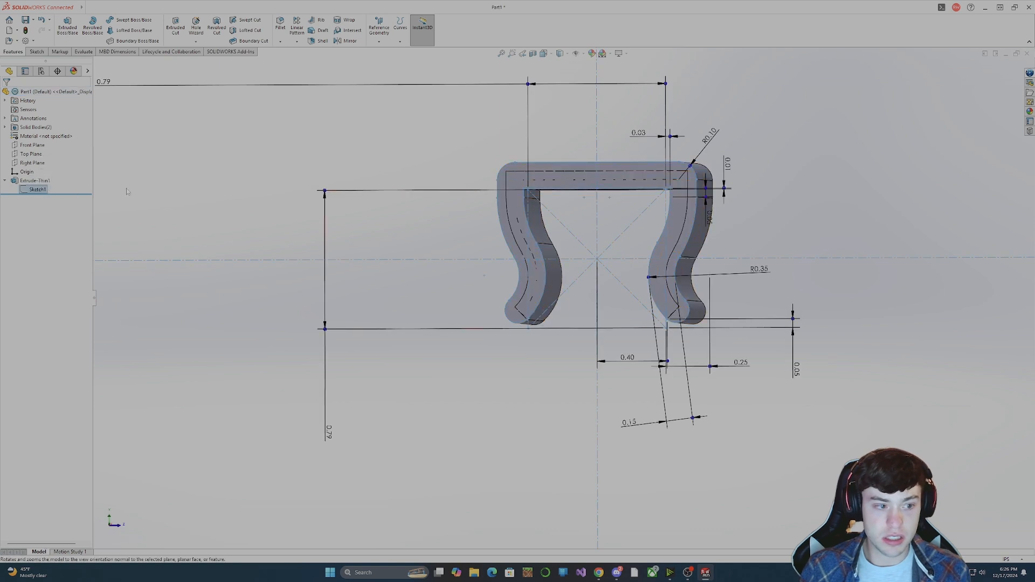
right_click(49, 182)
left_click(40, 193)
right_click(40, 190)
left_click(47, 173)
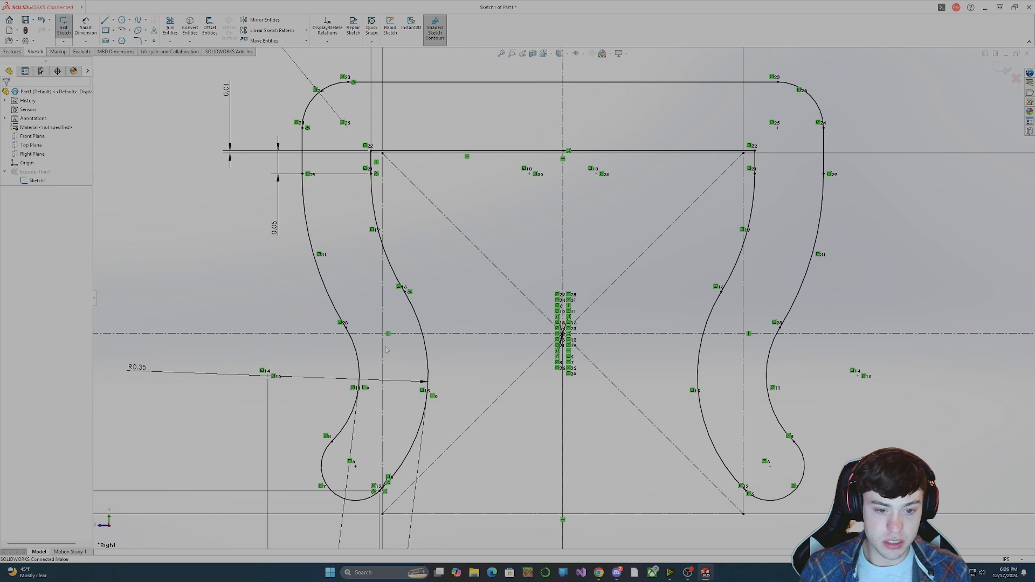
Delete the construction square's left vertical side from the sketch, together with its associated dimensions.
left_click(418, 337)
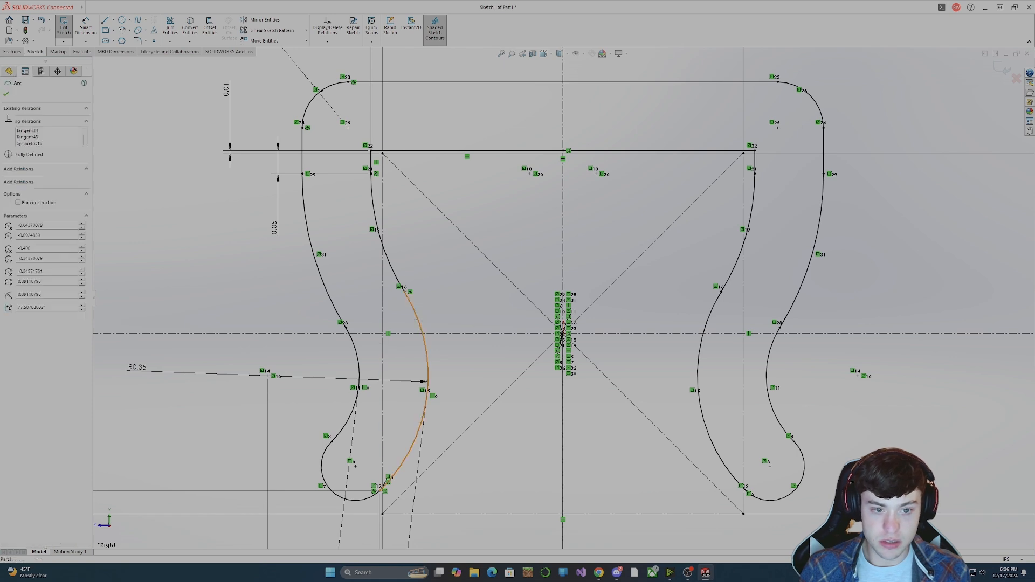
left_click(383, 275)
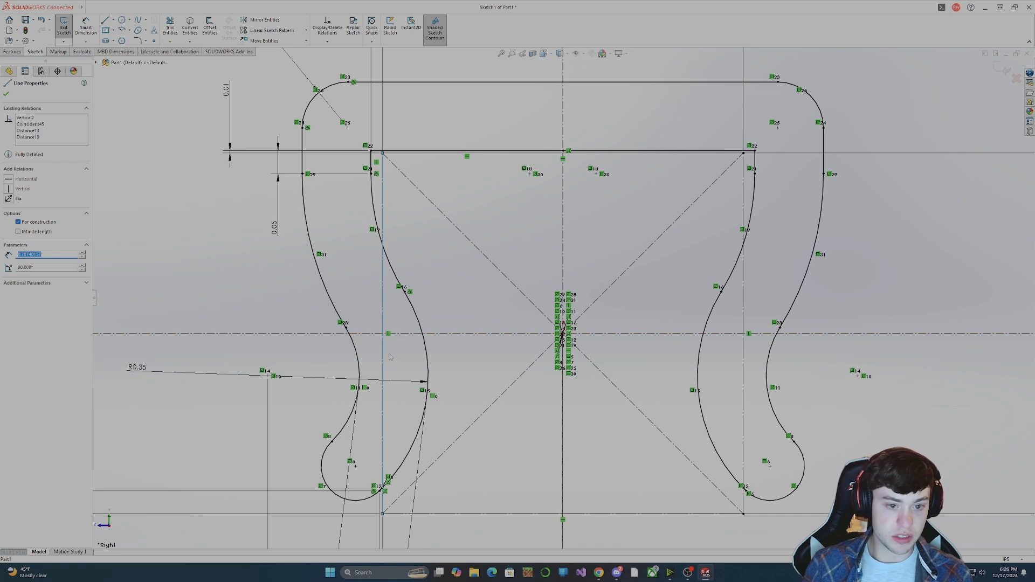
key("f")
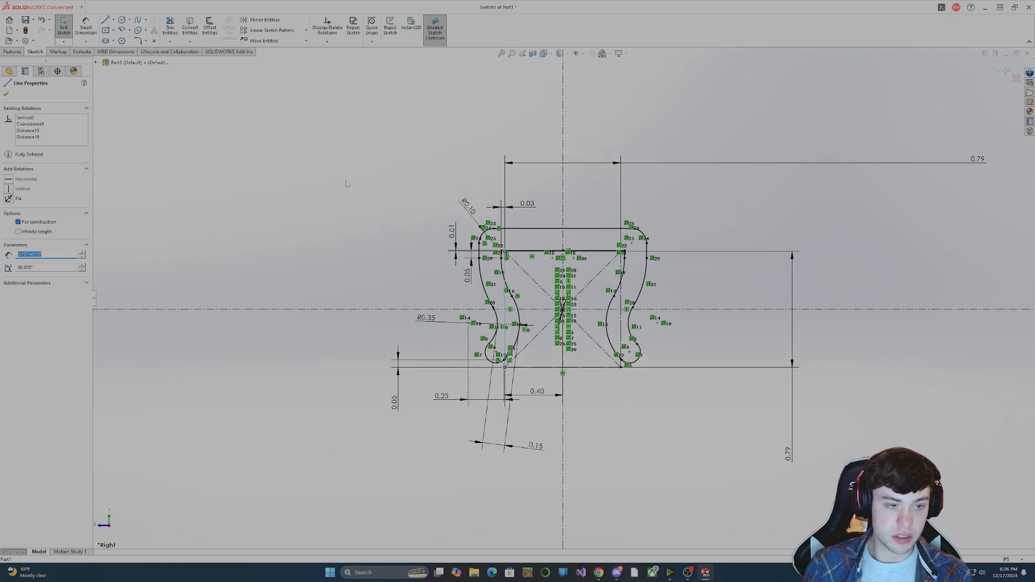
key("Delete")
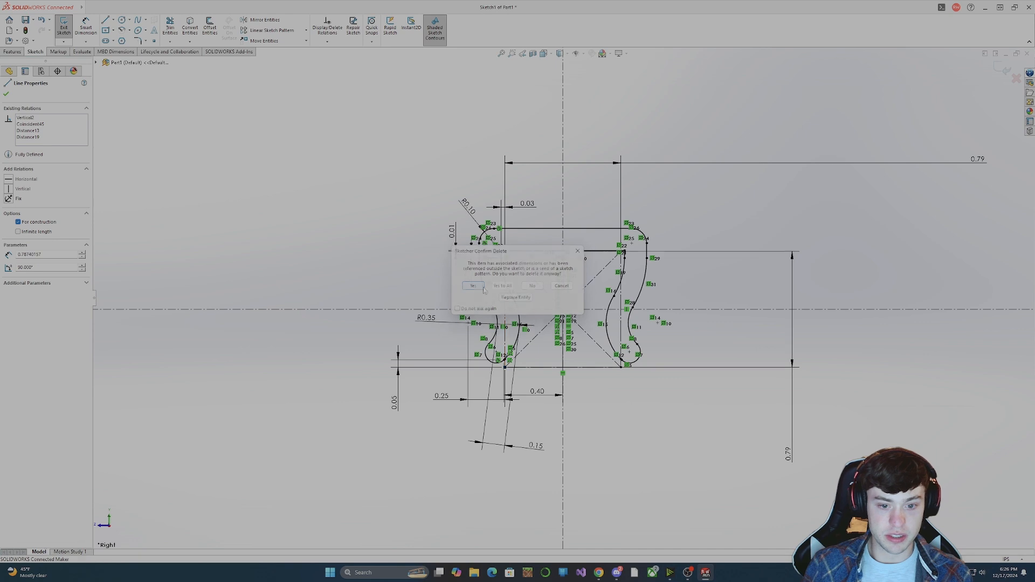
left_click(474, 286)
Delete the construction square's top horizontal side from the sketch, together with its associated dimensions.
scroll(572, 258, "down", 4)
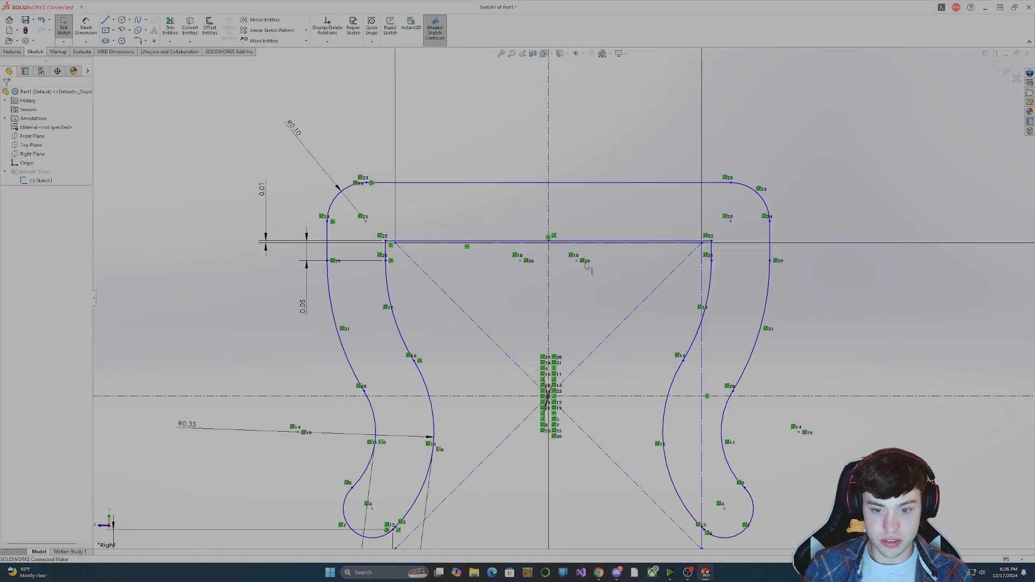
scroll(680, 254, "down", 4)
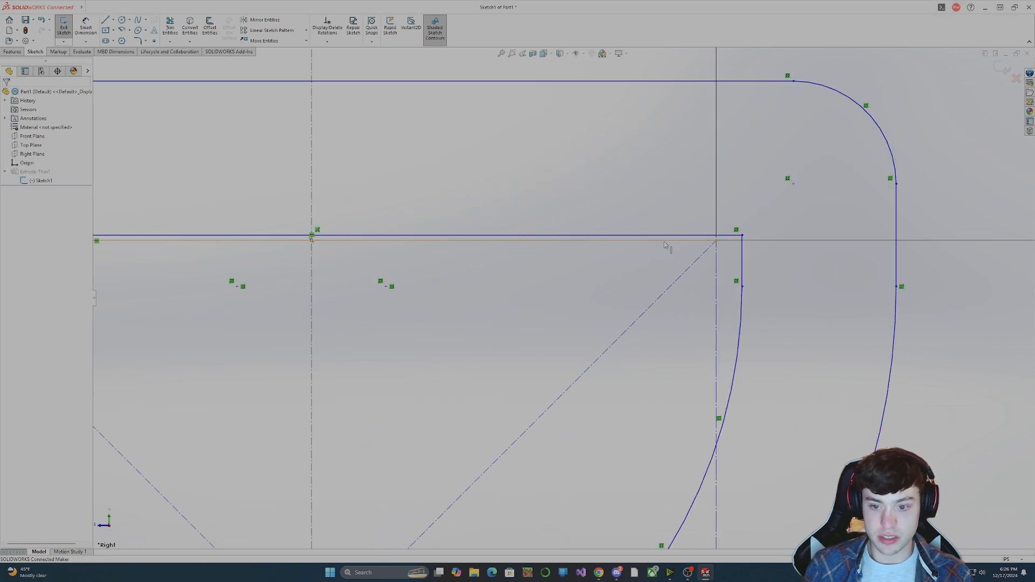
scroll(685, 264, "up", 3)
scroll(629, 265, "down", 1)
left_click(555, 272)
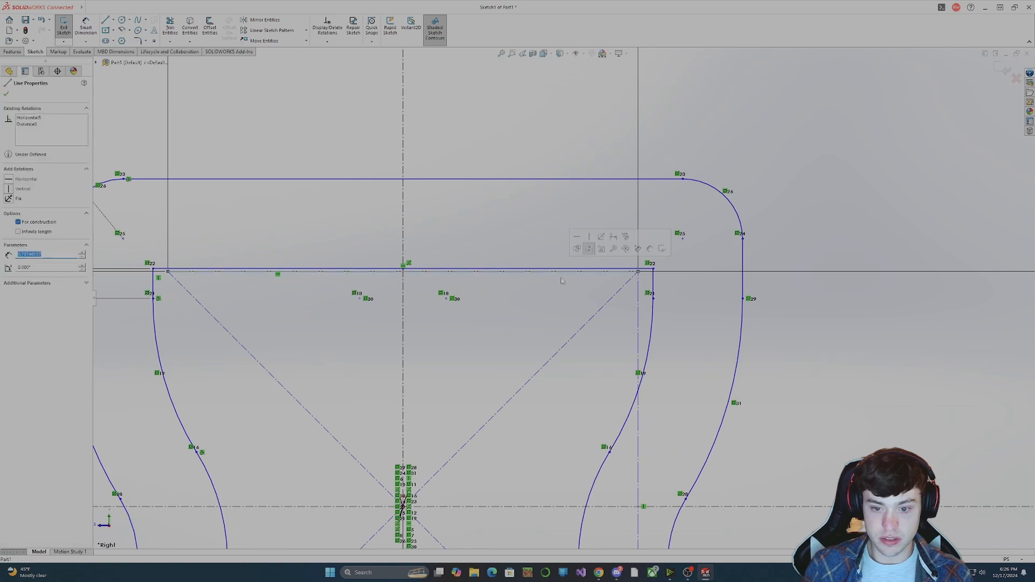
key("Delete")
key("Return")
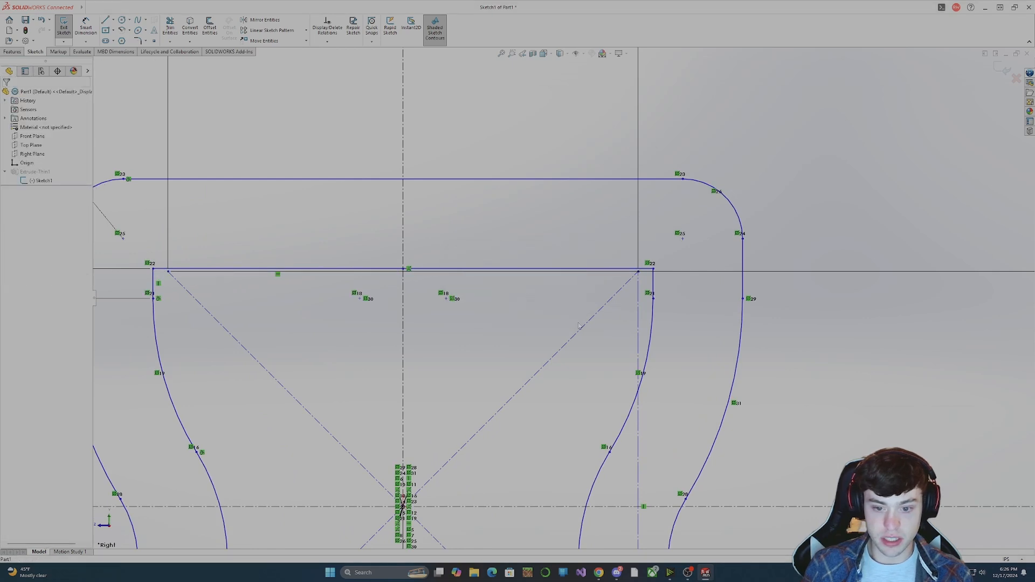
Delete the construction square's right vertical side and diagonals, accepting the removal of associated dimensions.
left_click(638, 323)
key("Delete")
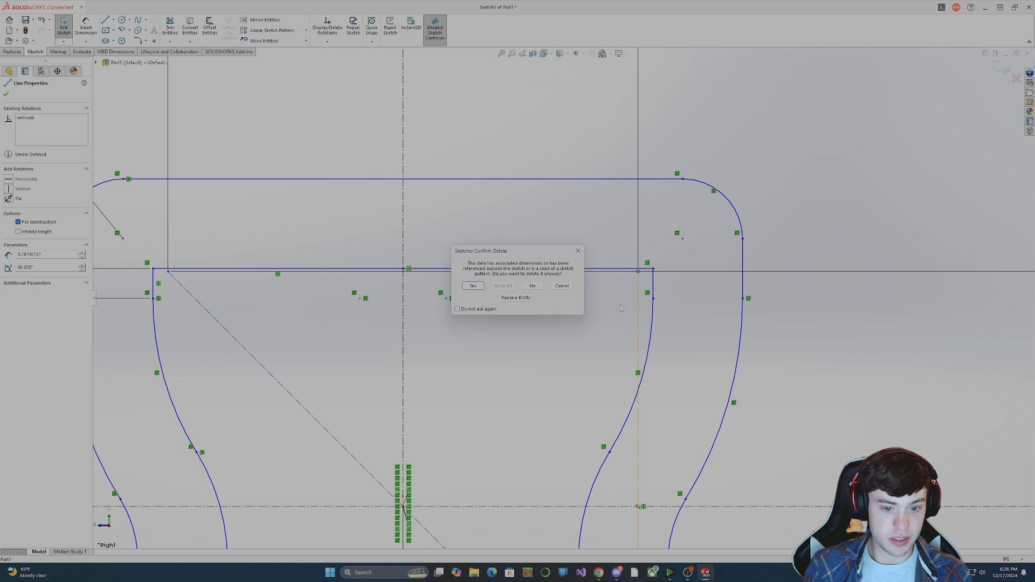
key("Return")
left_click(249, 351)
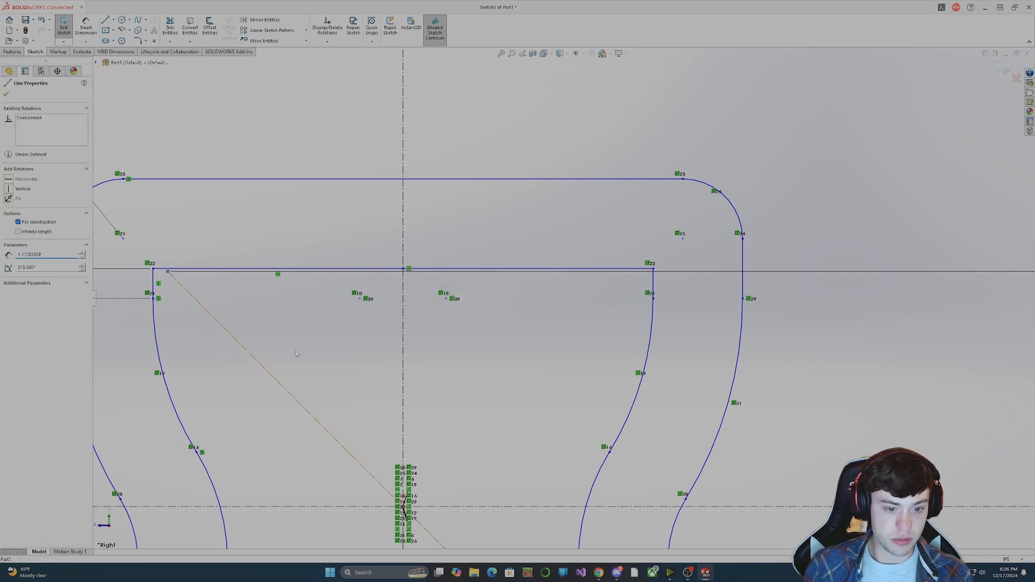
key("Delete")
key("Return")
Delete the construction square's remaining bottom side beneath the clip's legs.
scroll(579, 270, "up", 5)
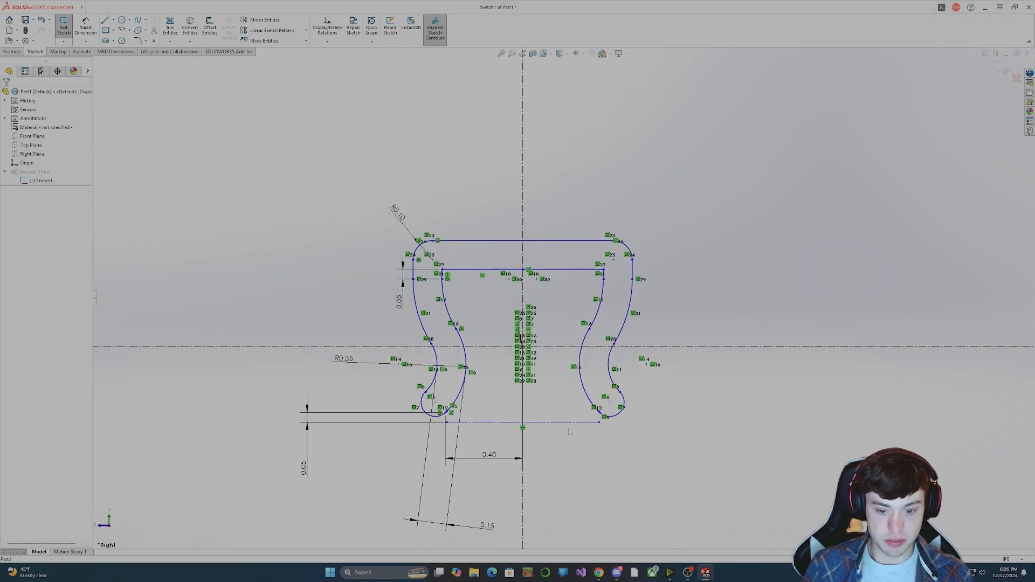
left_click(563, 423)
key("Delete")
left_click(472, 289)
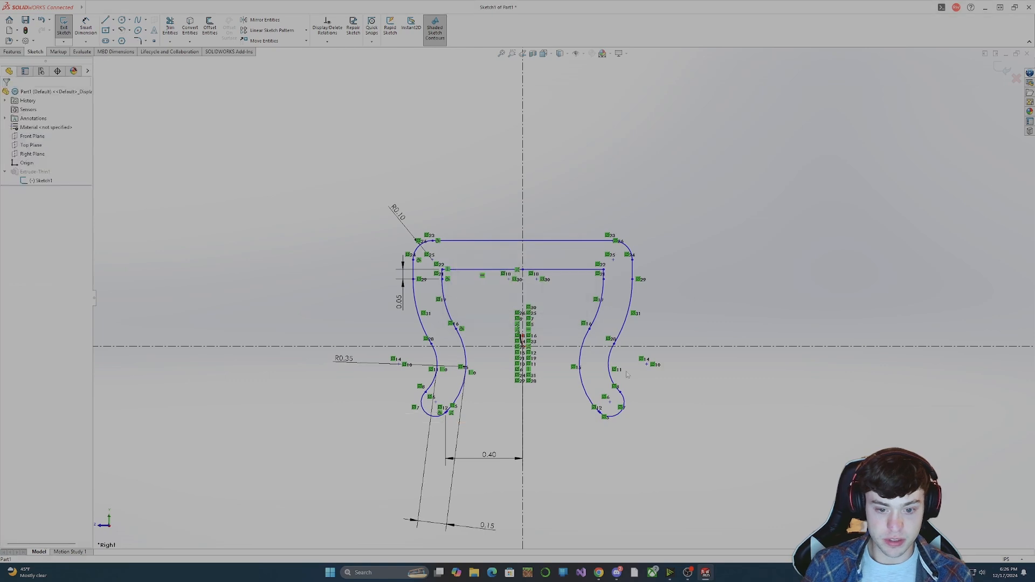
Examine the profile's inner upper corner and the left leg's rounded lower end for stray or overlapping segments.
scroll(485, 269, "up", 2)
scroll(459, 256, "down", 6)
scroll(460, 256, "down", 2)
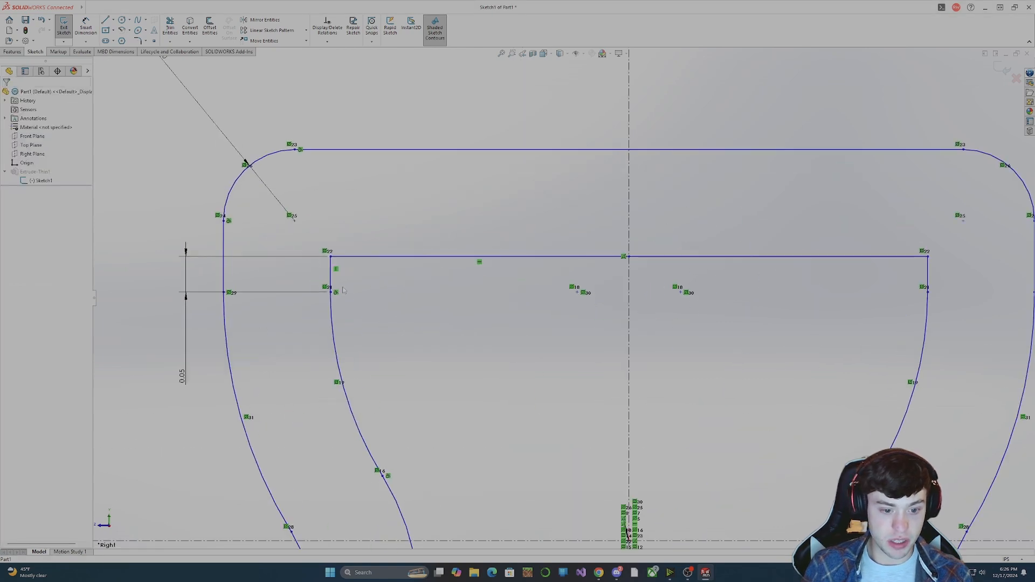
scroll(464, 269, "up", 4)
scroll(510, 457, "down", 5)
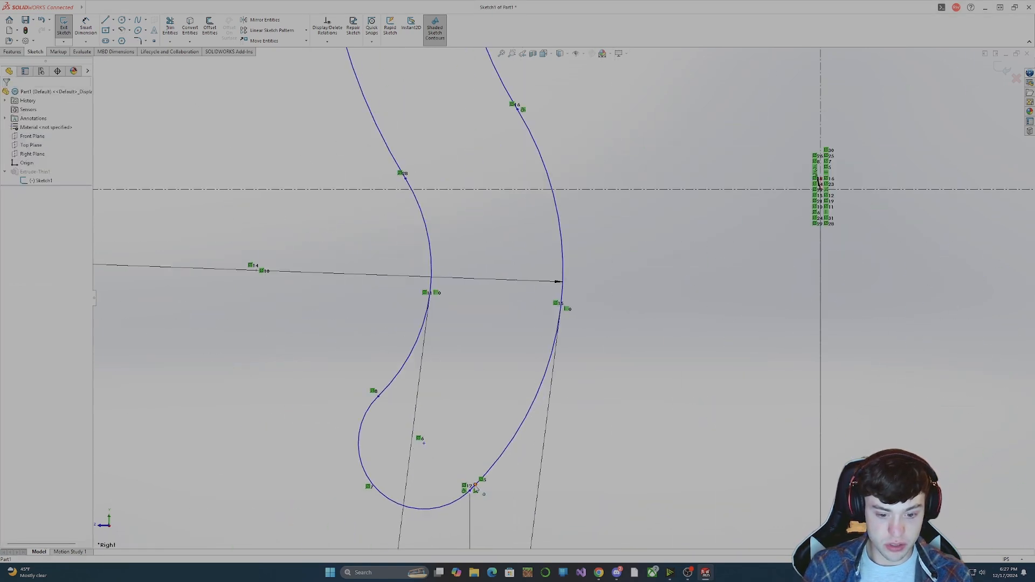
scroll(478, 489, "down", 3)
scroll(580, 377, "up", 3)
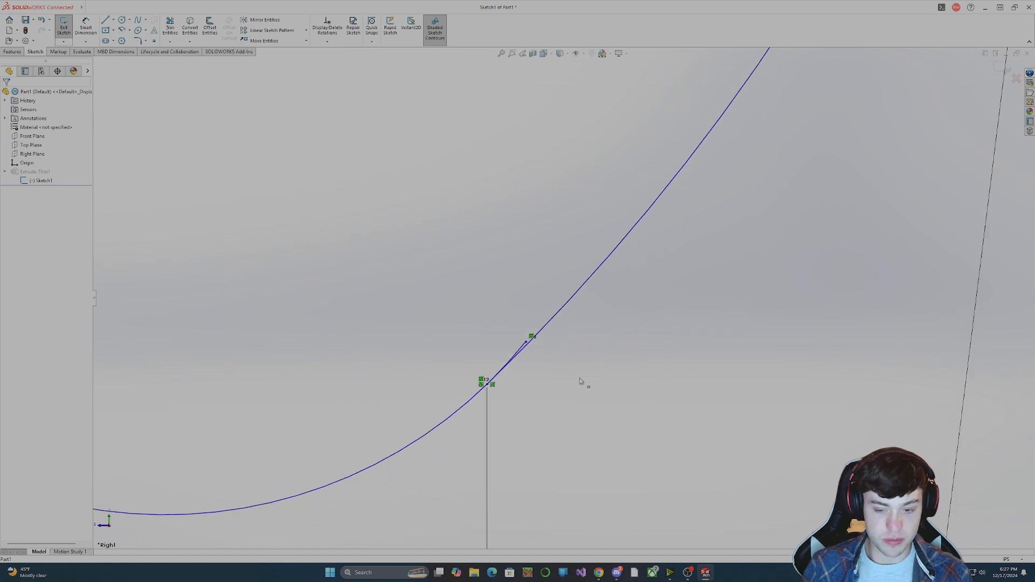
Undo the deletions of the construction square's sides, diagonals and associated dimensions.
scroll(634, 260, "up", 2)
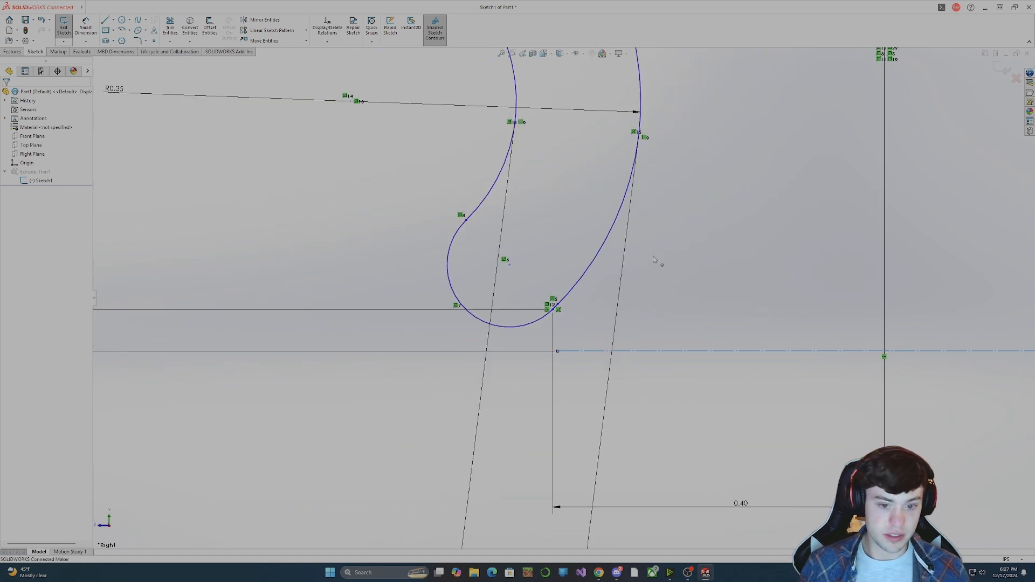
scroll(701, 258, "up", 5)
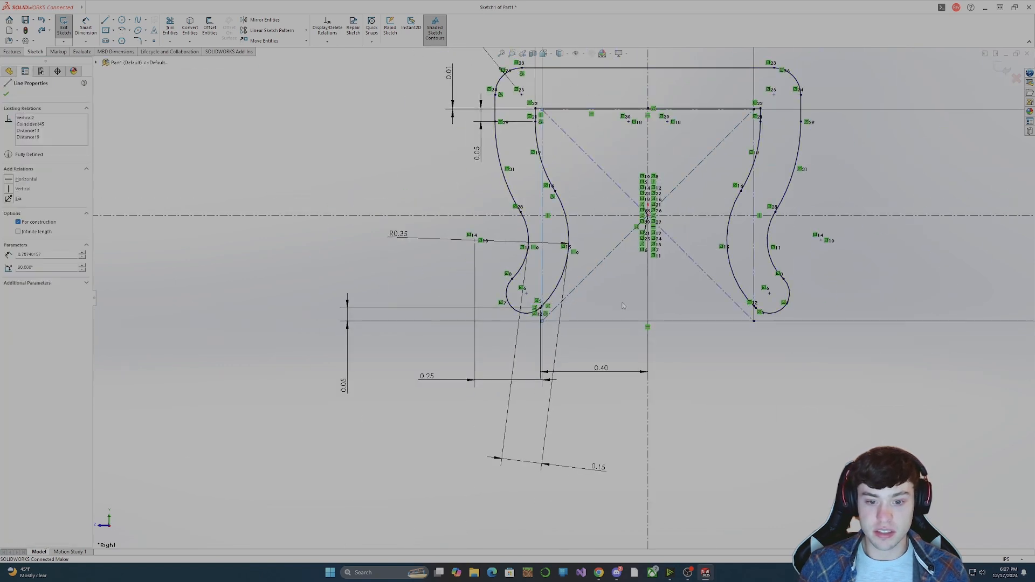
left_click(623, 306)
Trim to closest the short stray segment beside the inner curve at the left leg's lower end.
scroll(539, 318, "down", 10)
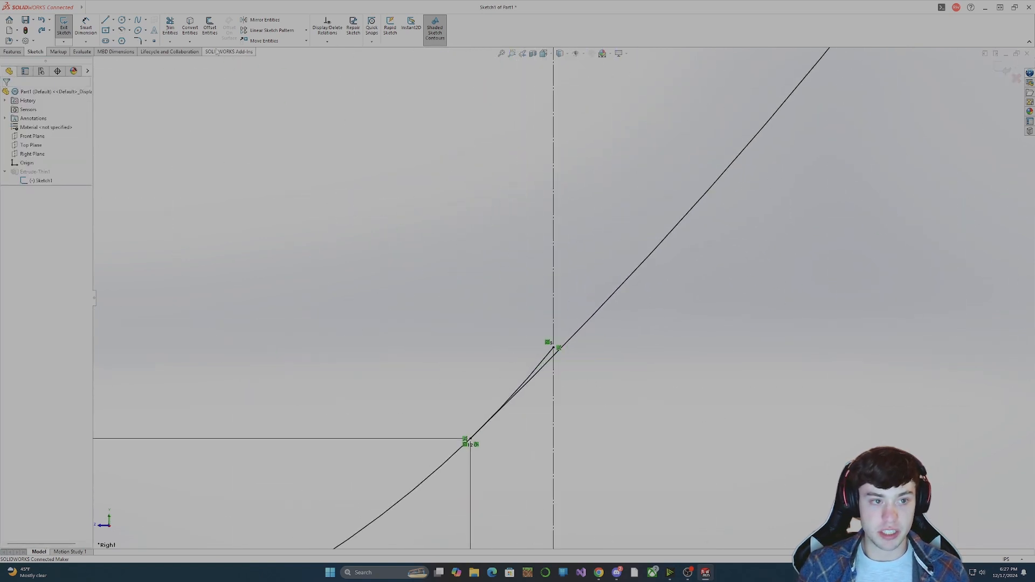
left_click(170, 27)
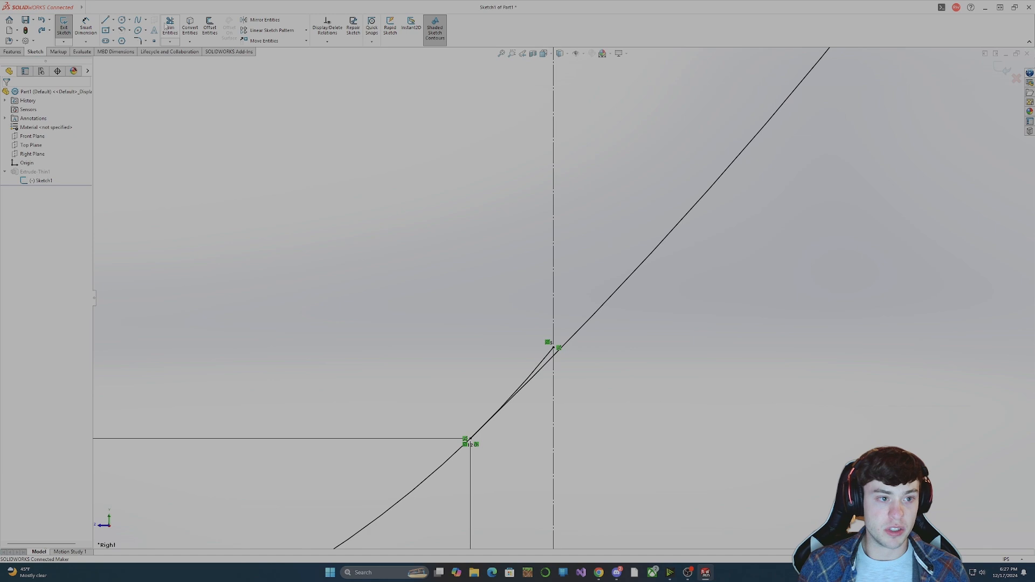
left_click(540, 364)
scroll(641, 361, "up", 5)
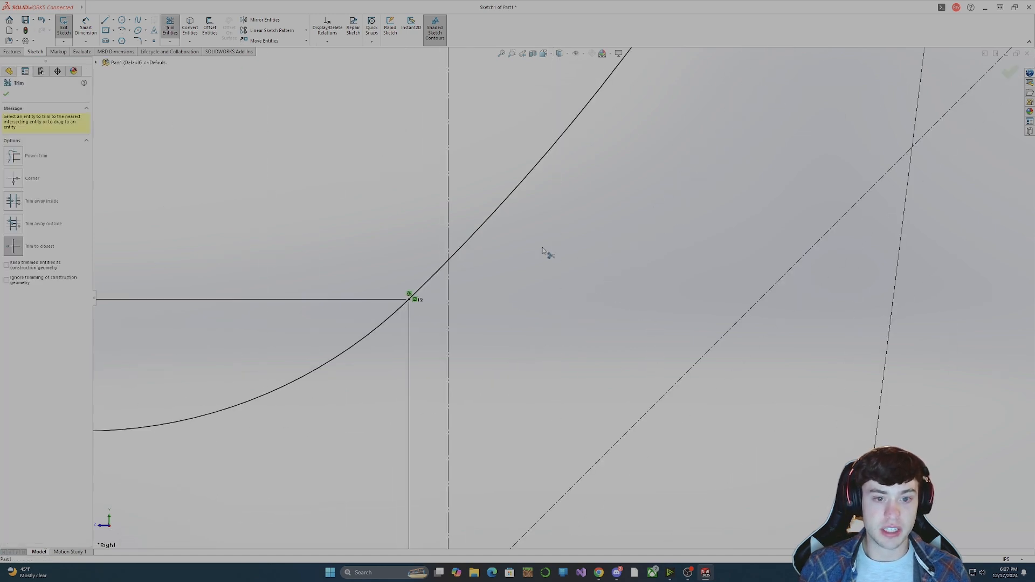
Trim the matching stray segment beside the inner curve at the right leg's lower end.
scroll(542, 251, "up", 5)
scroll(536, 337, "down", 10)
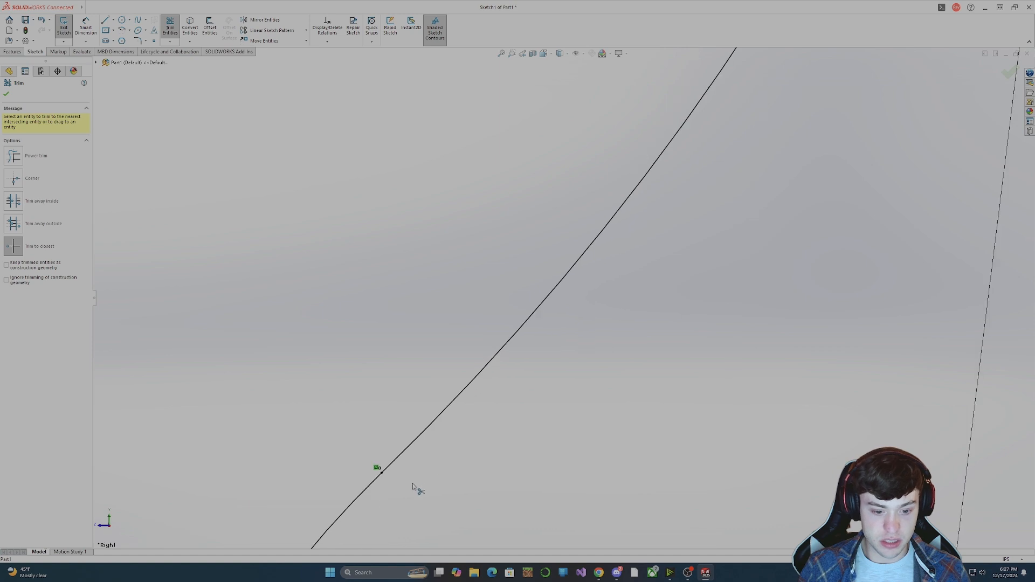
scroll(597, 411, "up", 5)
scroll(754, 381, "down", 10)
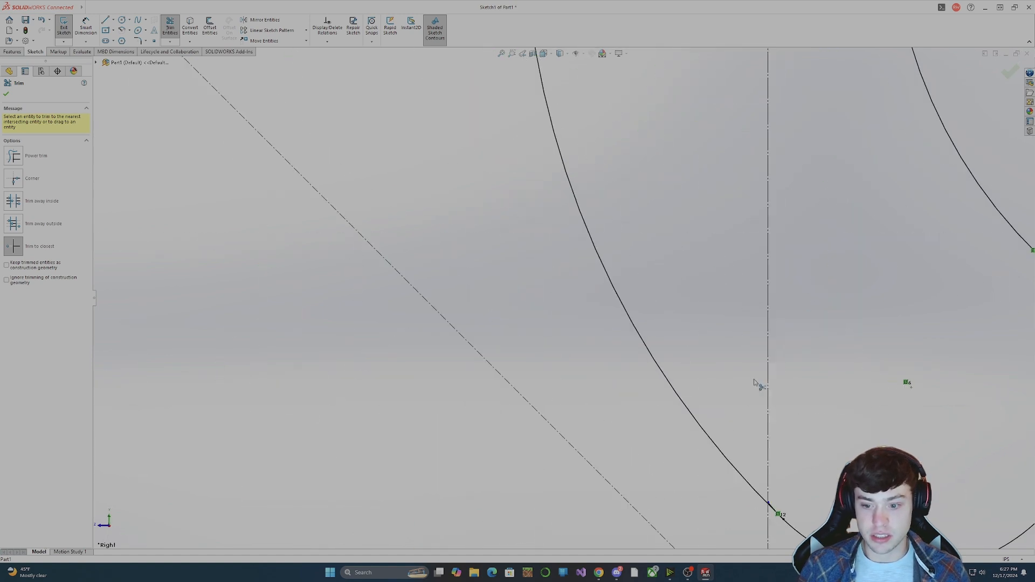
scroll(777, 491, "down", 8)
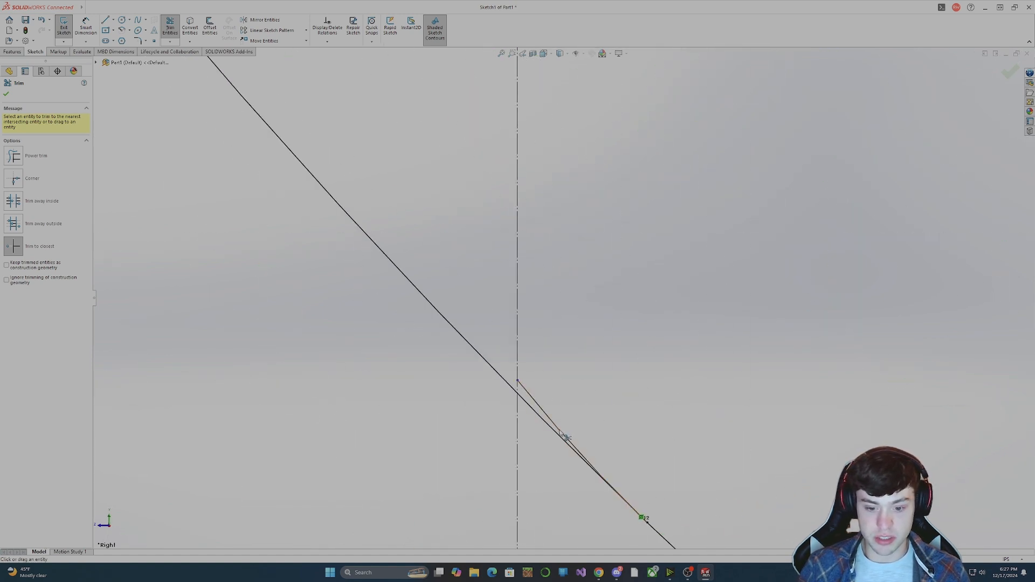
left_click(561, 432)
Finish trimming and exit the sketch to rebuild the clip from the closed profile.
scroll(541, 326, "up", 3)
scroll(519, 199, "up", 12)
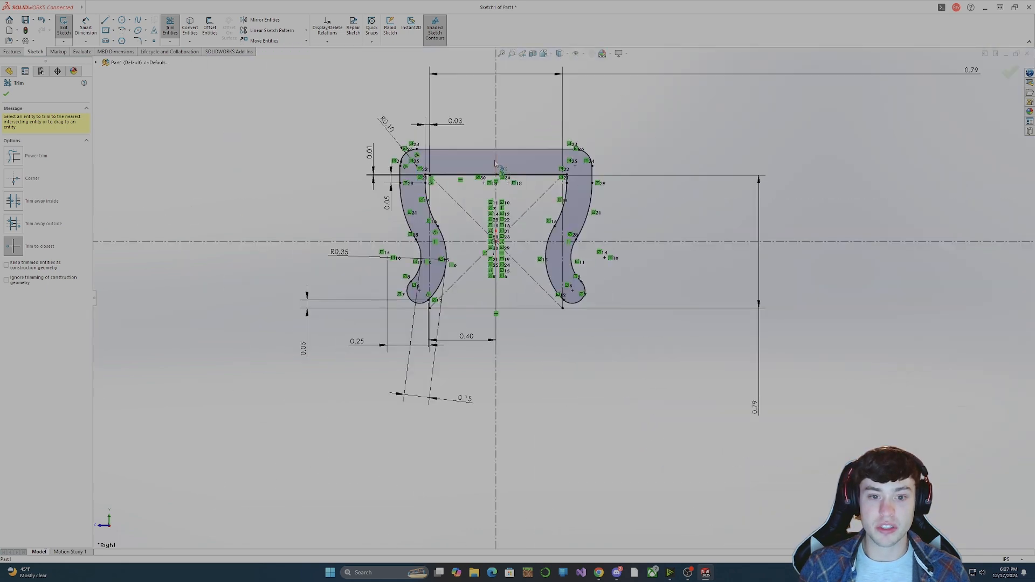
scroll(500, 192, "down", 4)
left_click(6, 94)
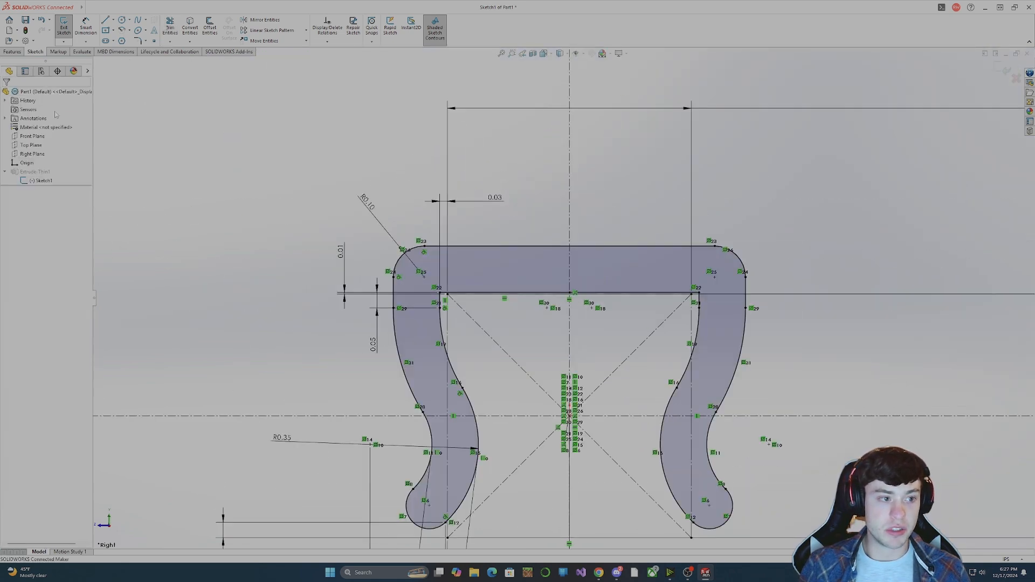
left_click(63, 27)
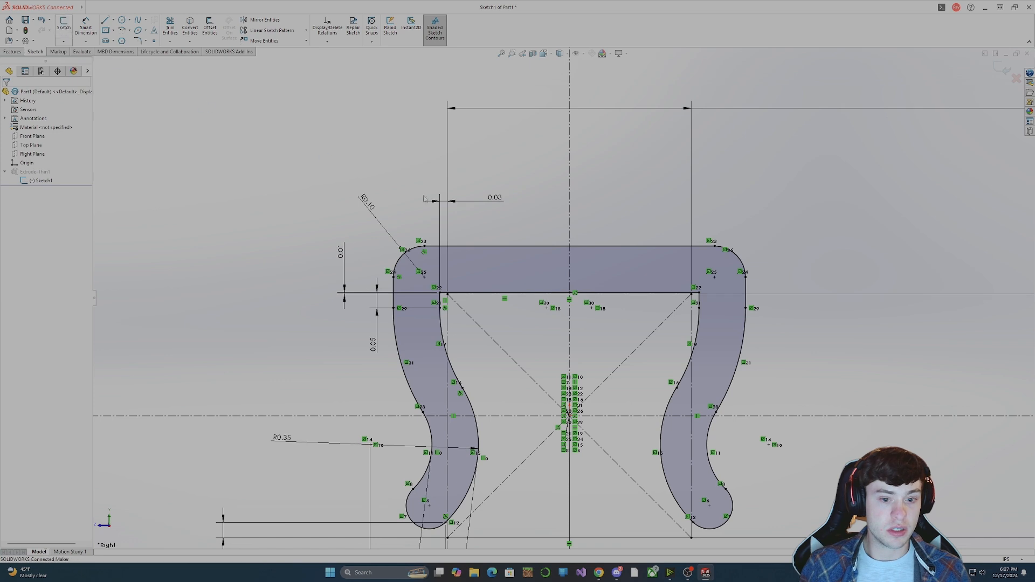
Edit the clip's extrusion and turn off its Thin Feature option.
middle_click_drag(578, 309, 531, 317)
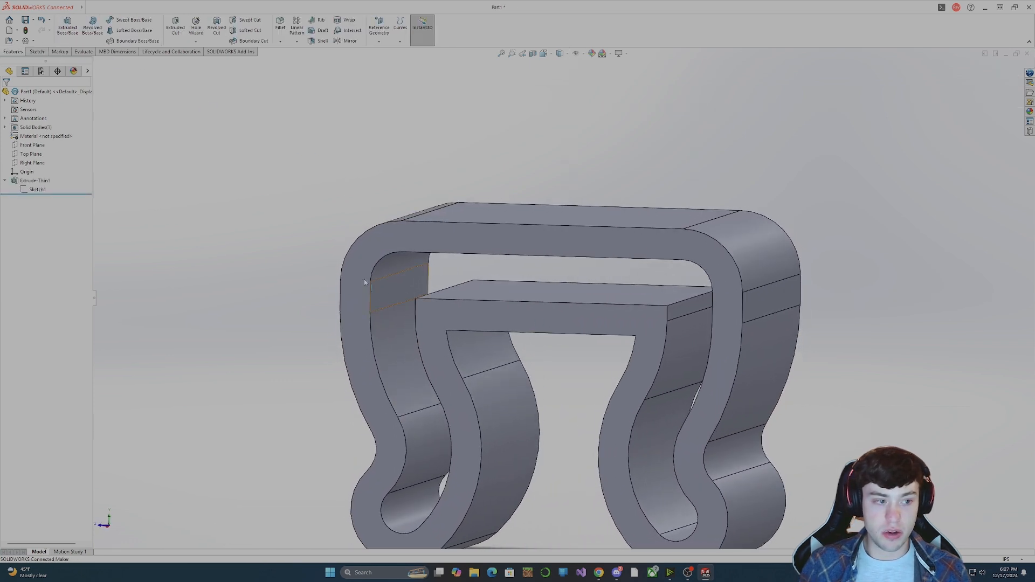
left_click(33, 182)
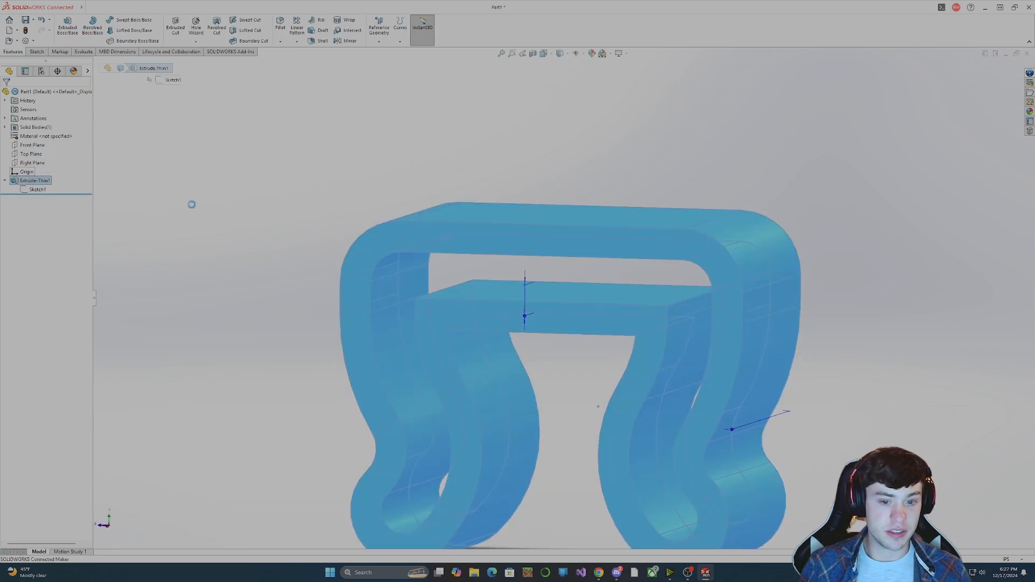
left_click(39, 162)
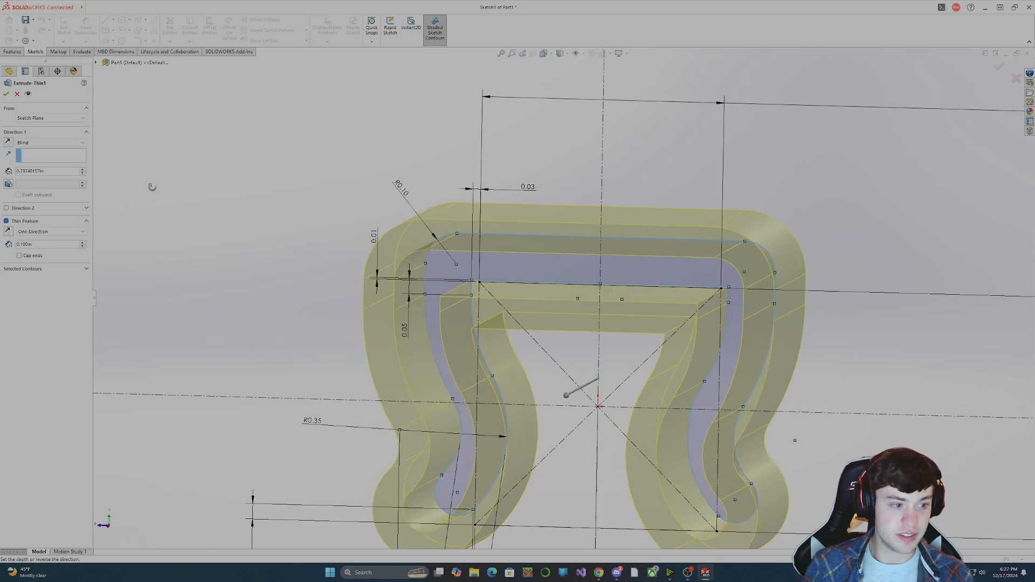
left_click(6, 221)
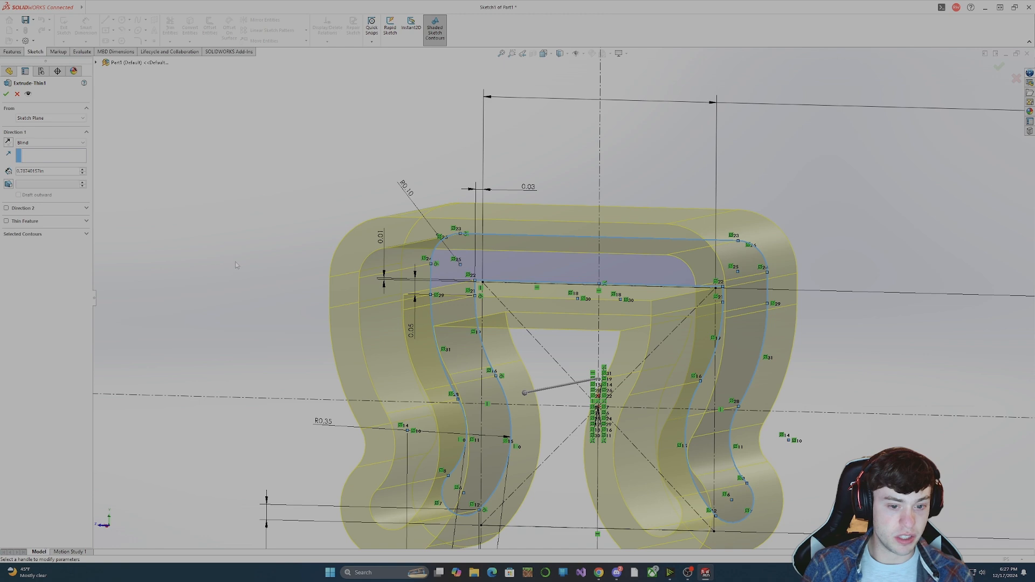
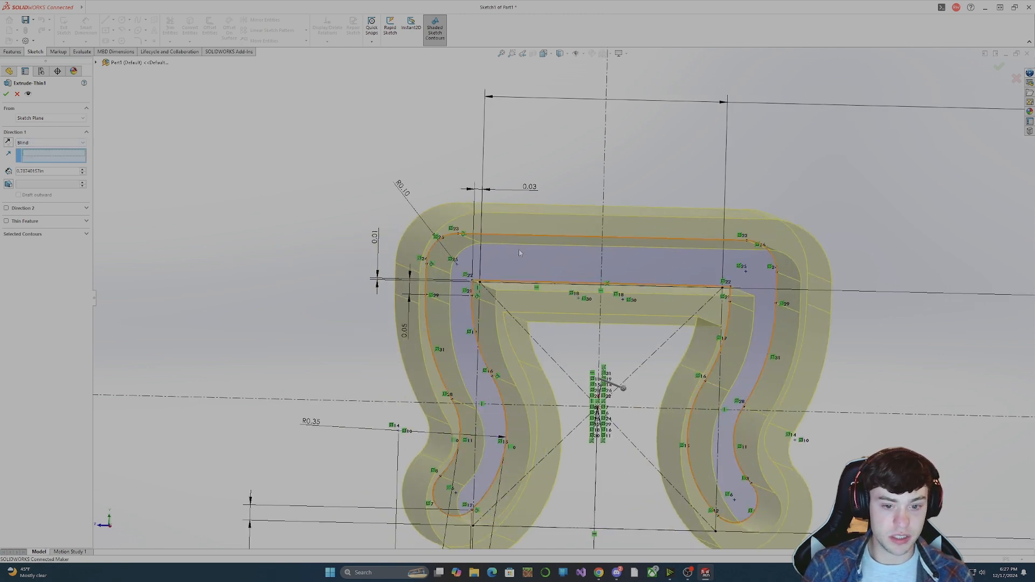
Accept the extrusion edit with Thin Feature turned off and check the rebuilt body against its sketch.
left_click(6, 94)
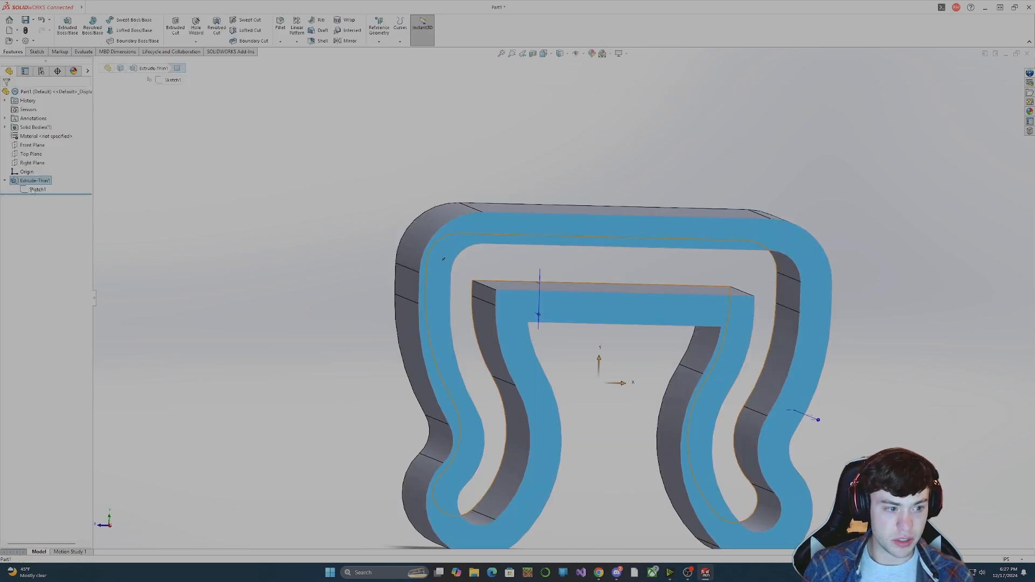
left_click(36, 189)
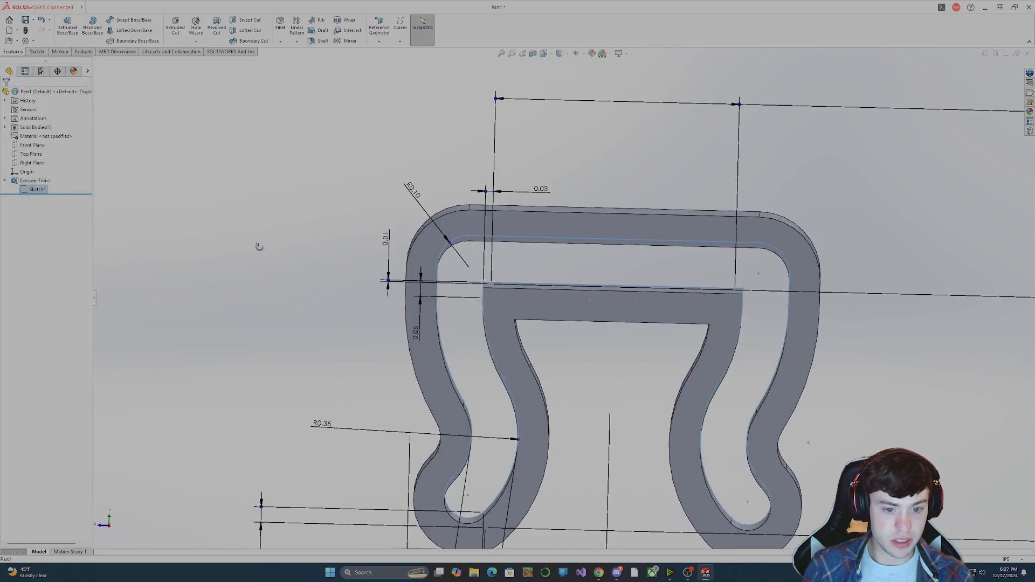
left_click(35, 181)
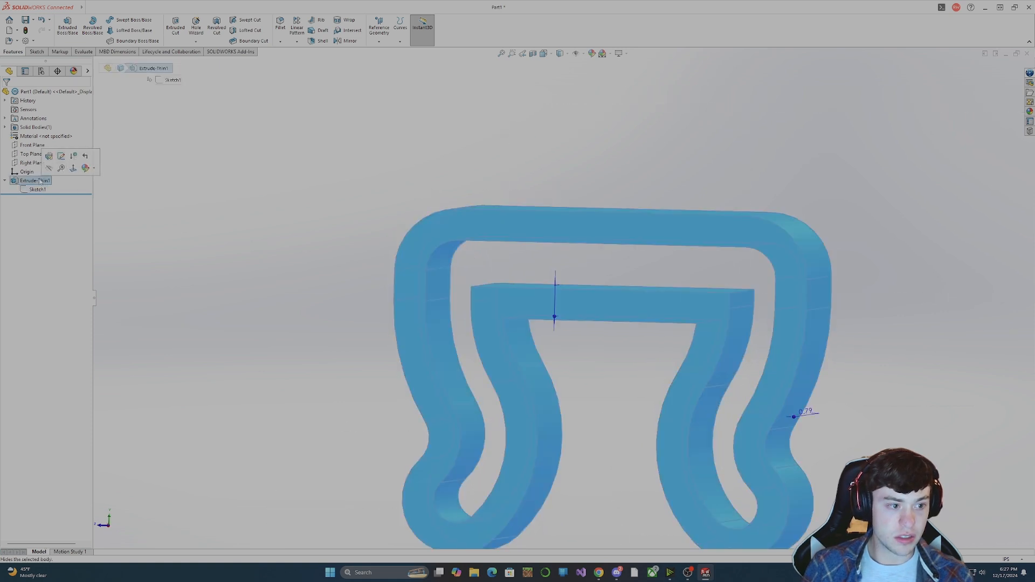
right_click(39, 181)
left_click(81, 229)
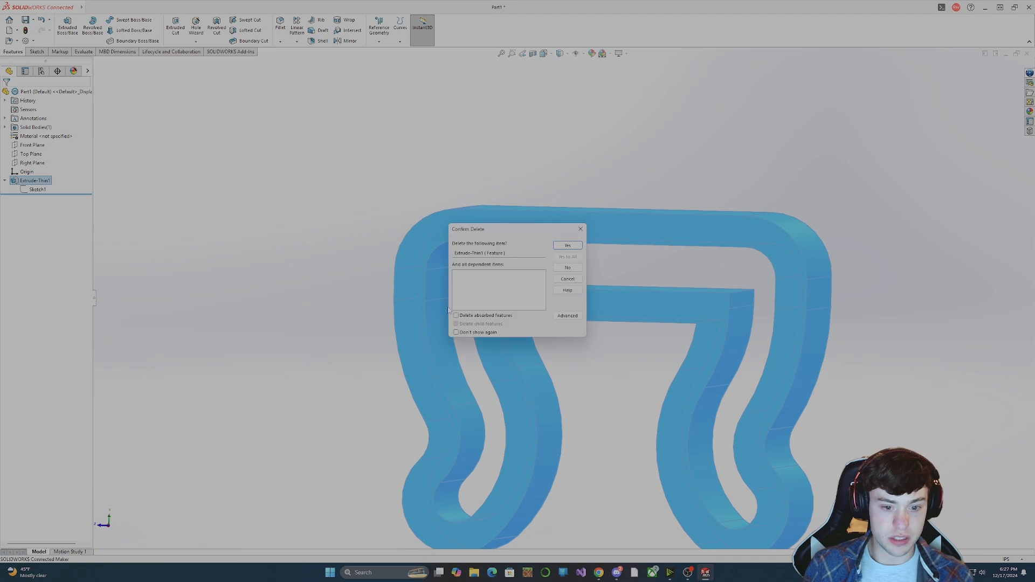
left_click(568, 279)
Examine the parent/child relationships of the thin extrusion and its sketch.
right_click(42, 183)
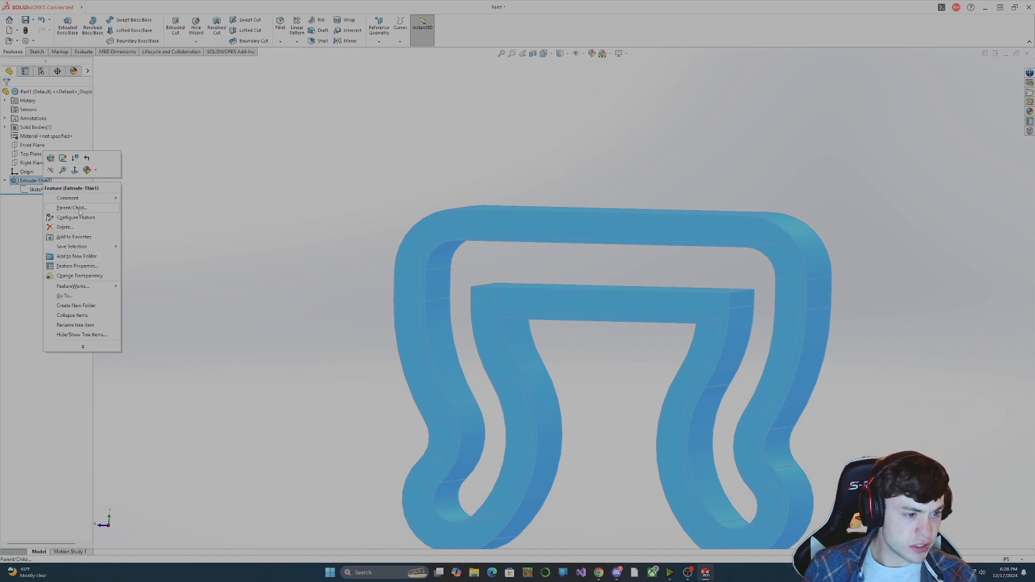
left_click(79, 210)
left_click(486, 250)
right_click(483, 251)
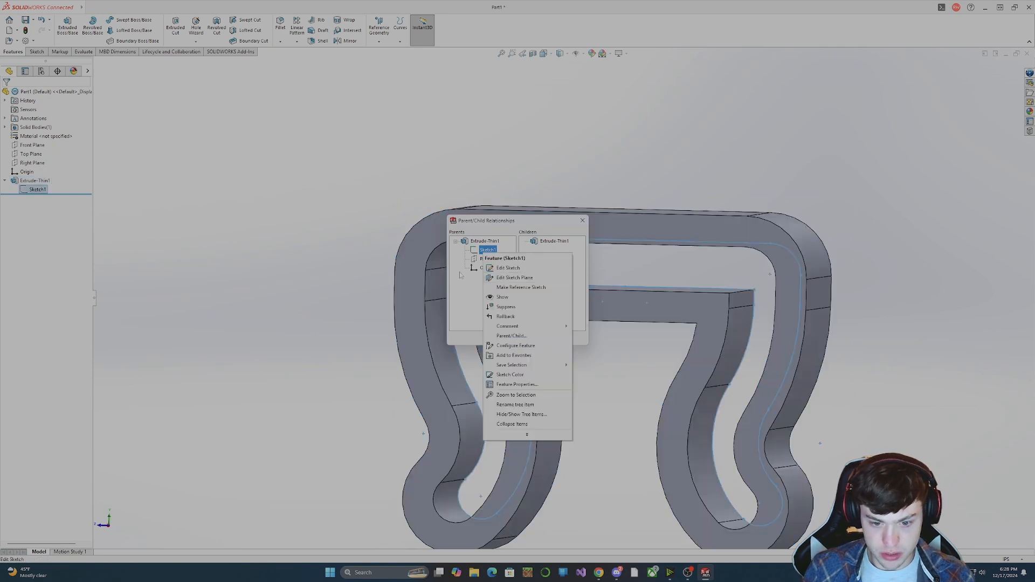
left_click(526, 336)
left_click(500, 338)
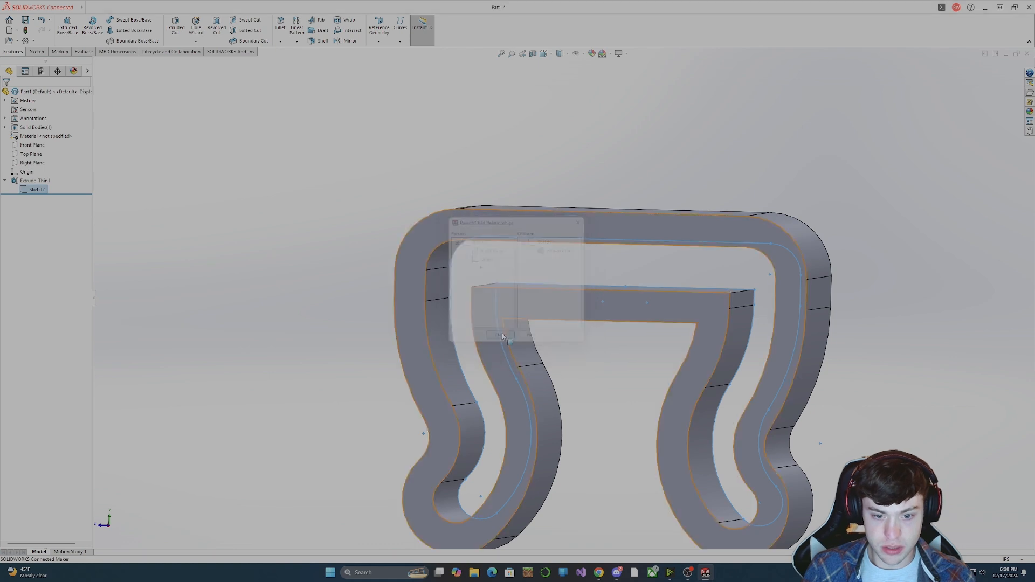
Delete the thin extrusion feature while keeping its sketch.
right_click(30, 181)
left_click(50, 225)
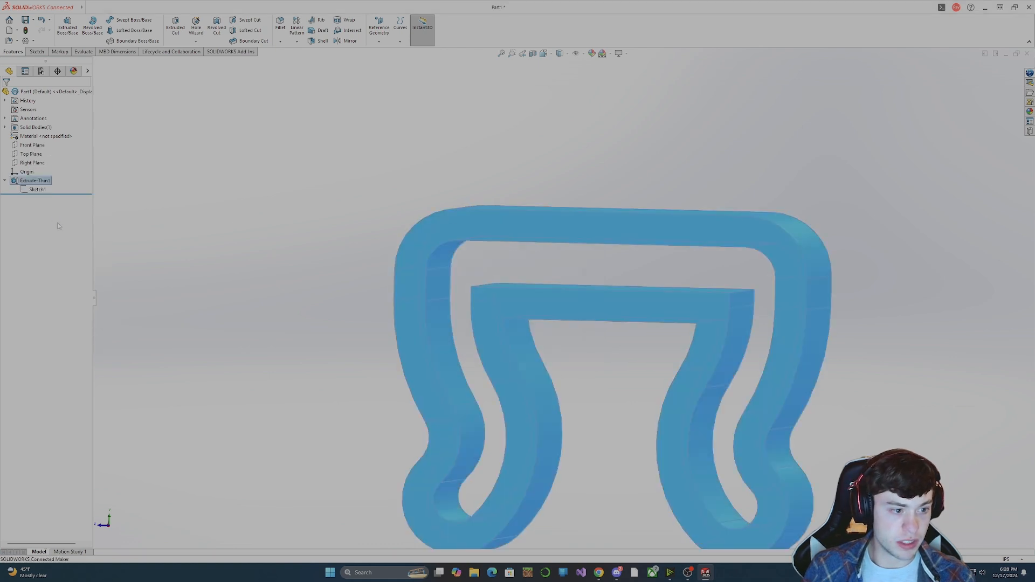
left_click(567, 246)
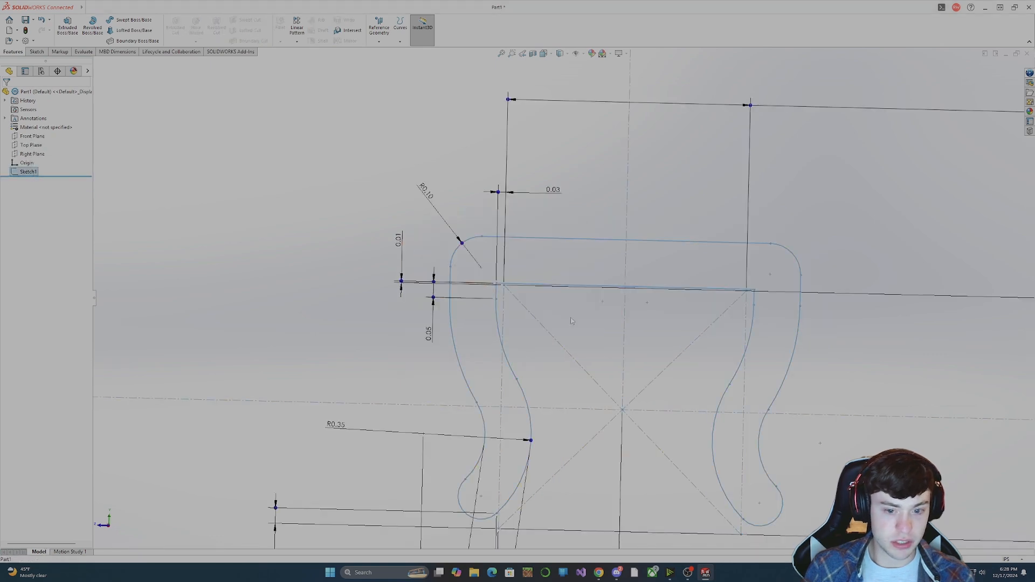
Extrude the closed clip contour of the existing sketch as a solid boss with a blind depth of 2 cm.
left_click(68, 26)
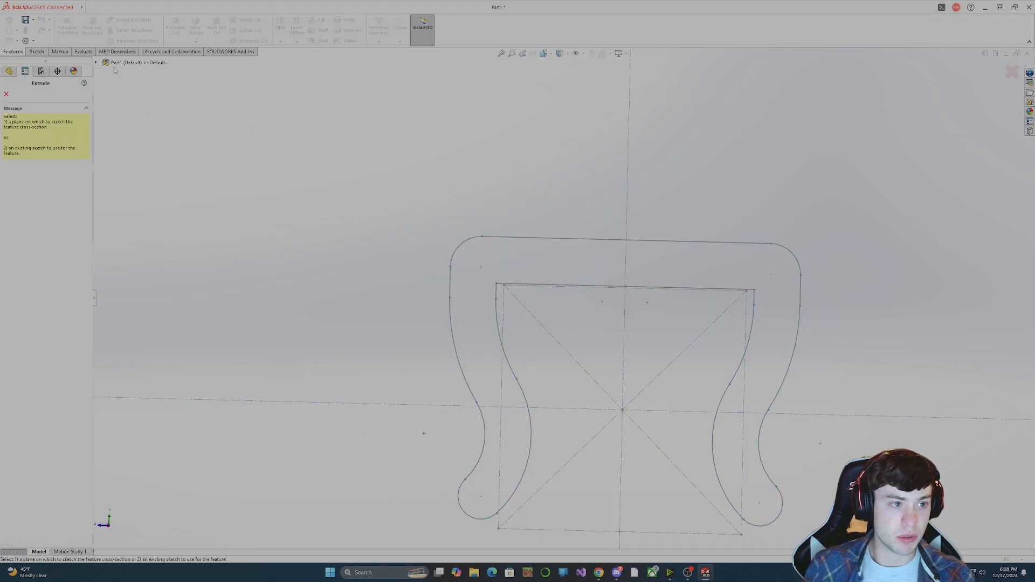
left_click(602, 240)
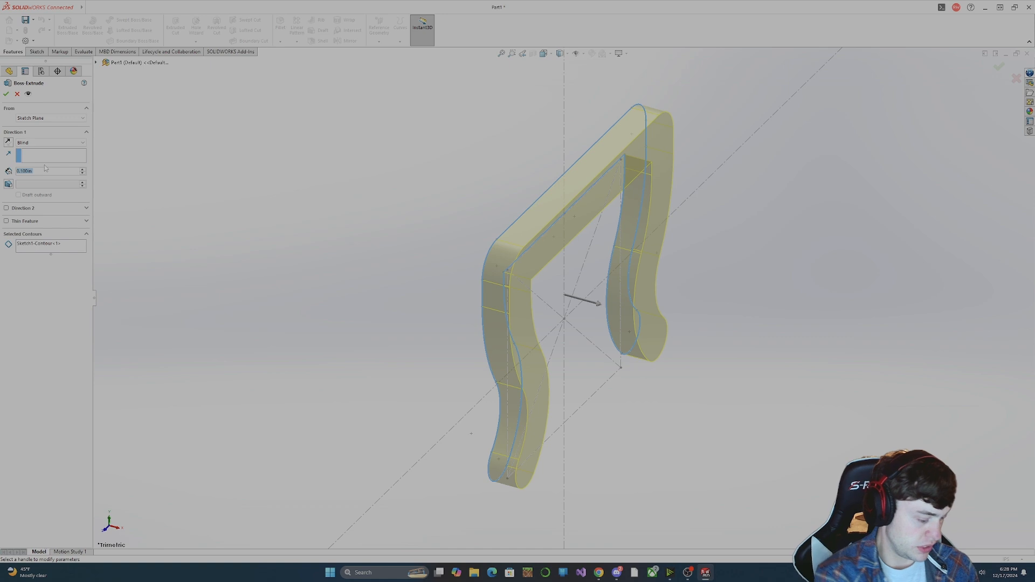
type("2cm")
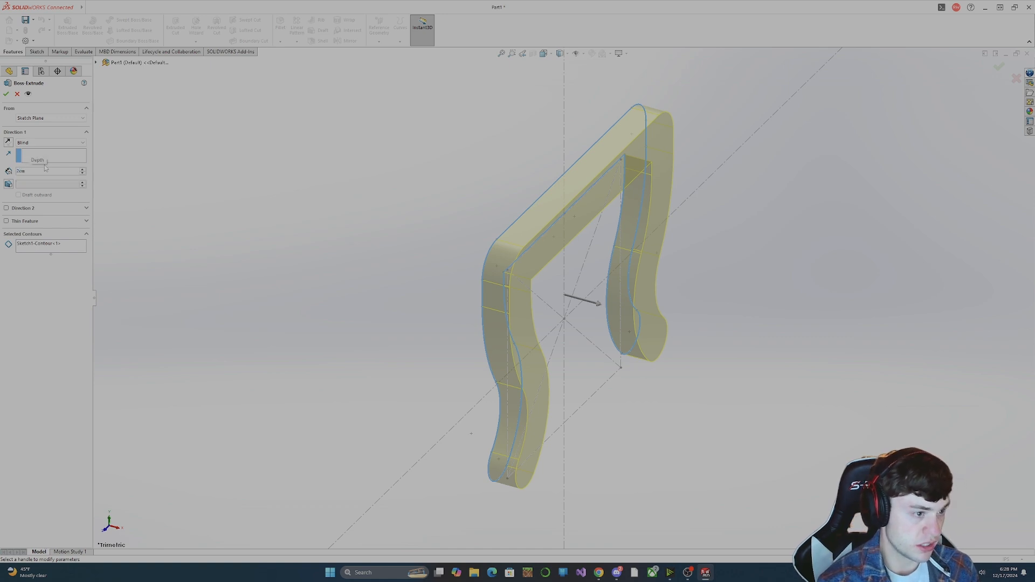
key("Return")
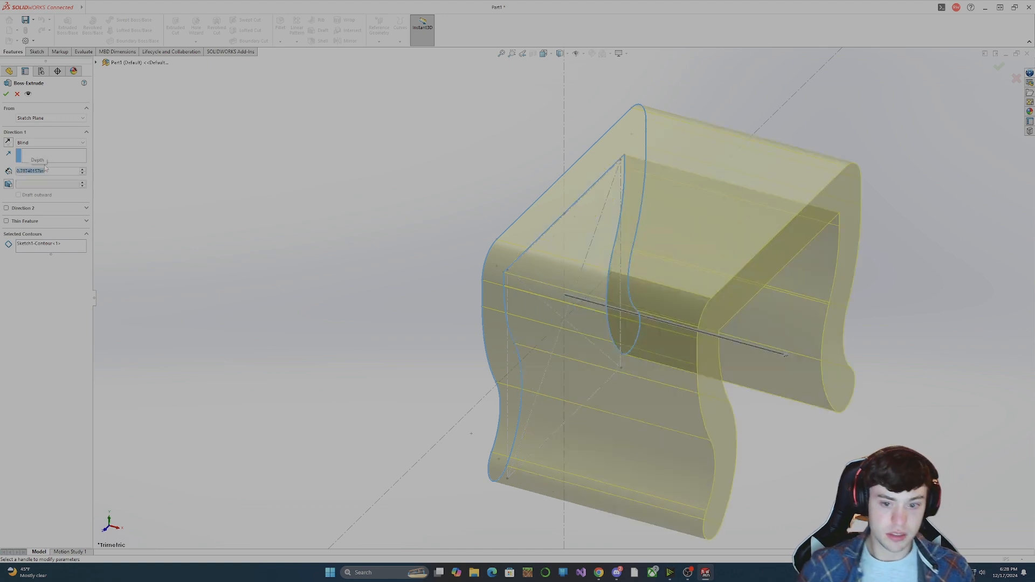
left_click(9, 99)
middle_click_drag(631, 310, 641, 354)
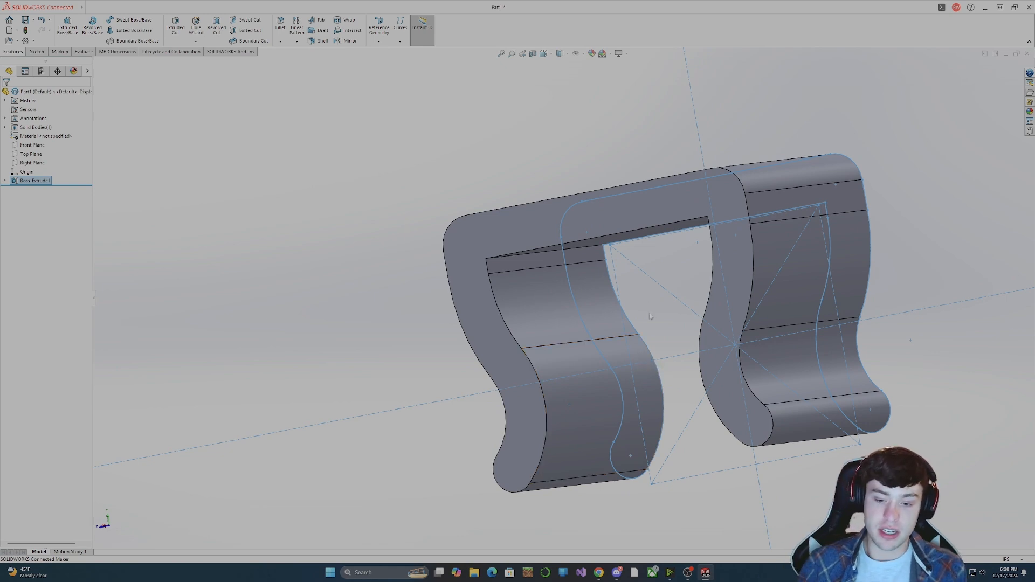
mouse_move(655, 402)
middle_mouse_down()
mouse_move(694, 492)
mouse_move(715, 489)
mouse_move(701, 442)
mouse_move(636, 450)
mouse_move(678, 446)
middle_mouse_up()
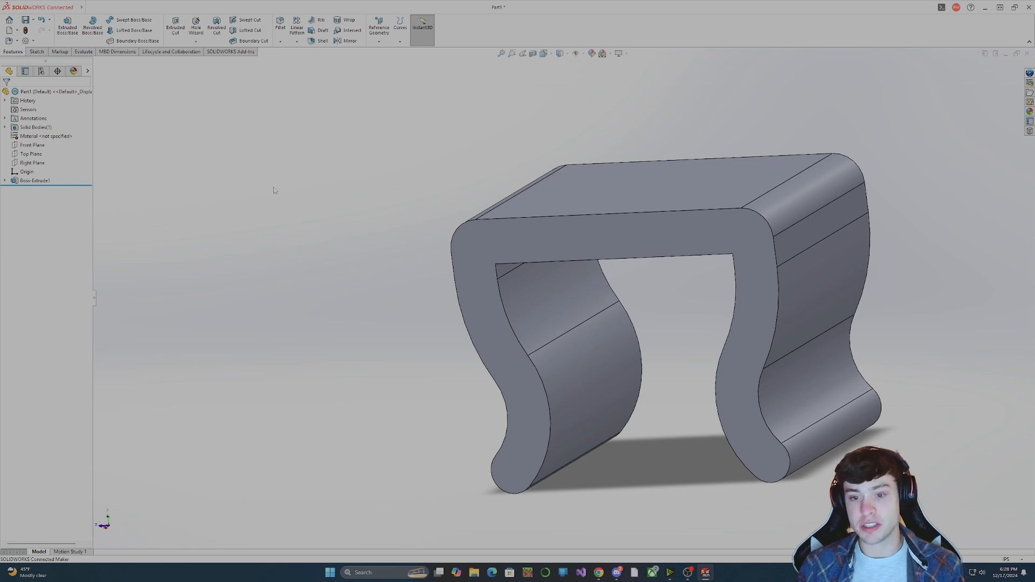
Save all modified documents to this PC, storing the part as Clip in the Projects > CableManagement folder.
left_click(32, 19)
left_click(48, 50)
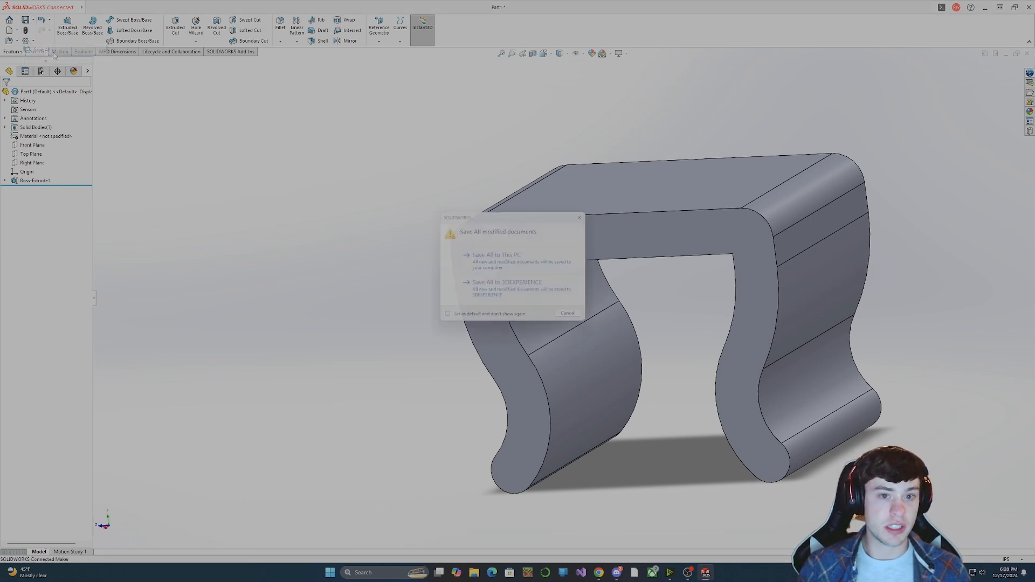
left_click(549, 268)
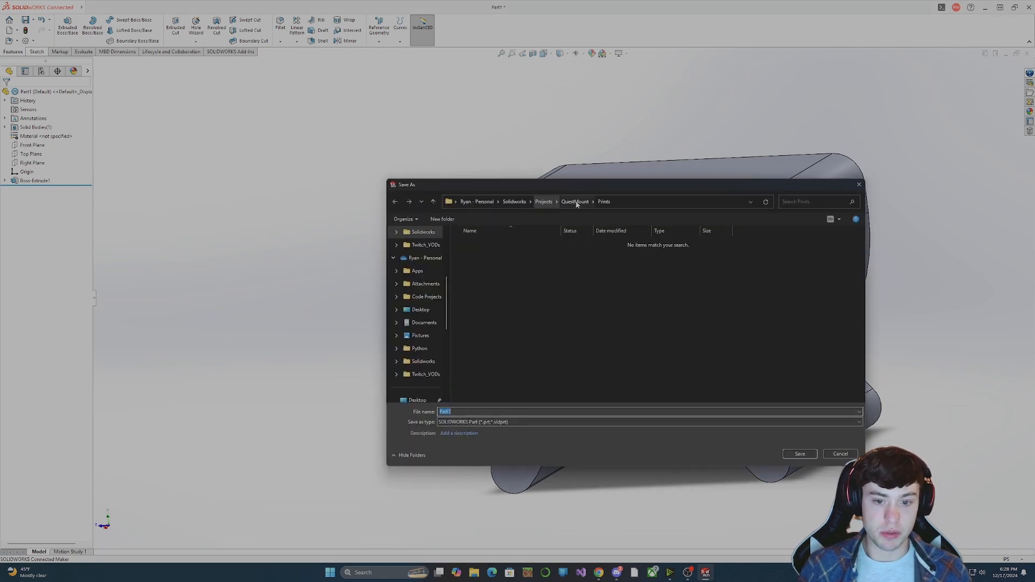
left_click(544, 201)
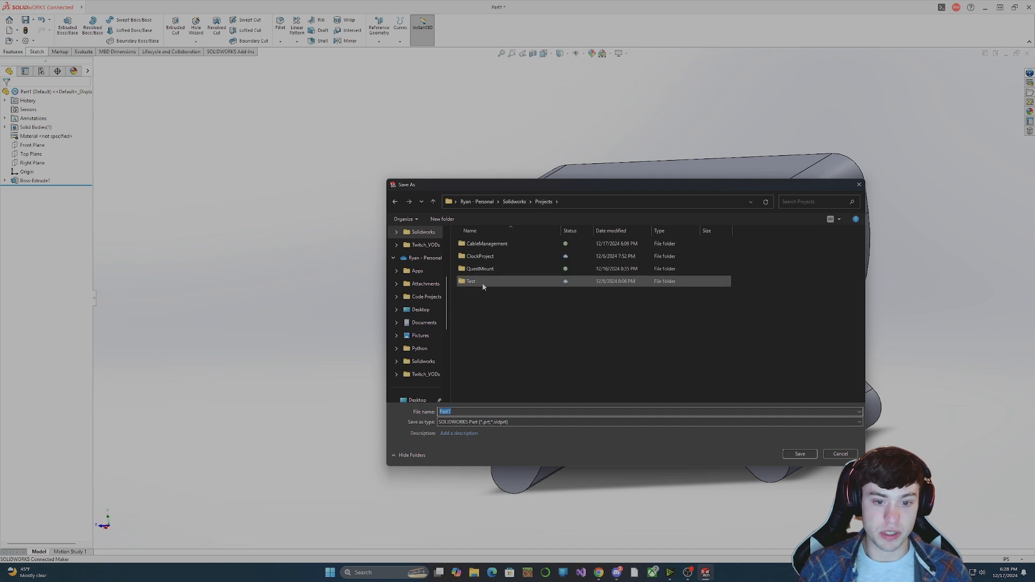
double_click(487, 246)
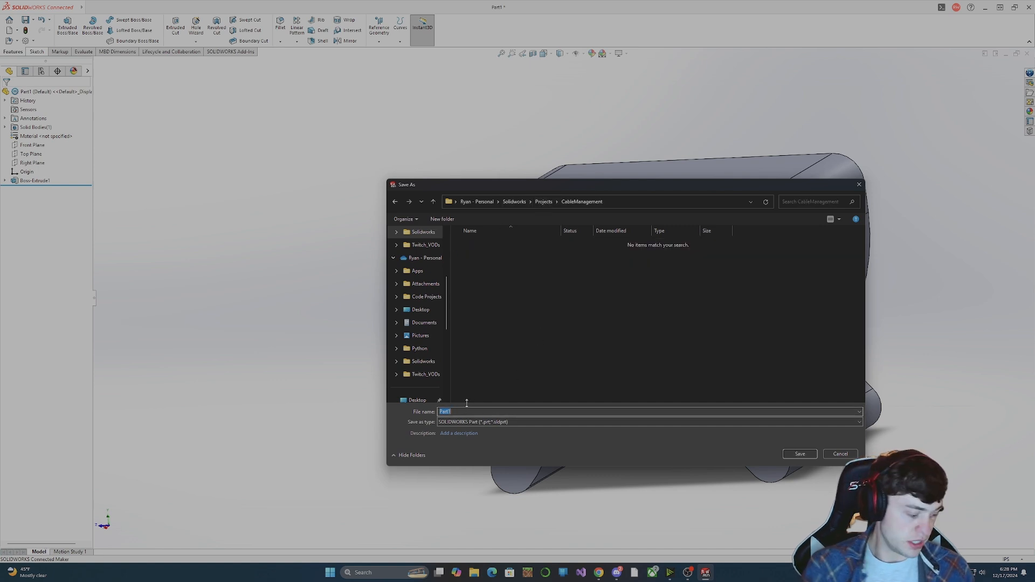
type("Clip")
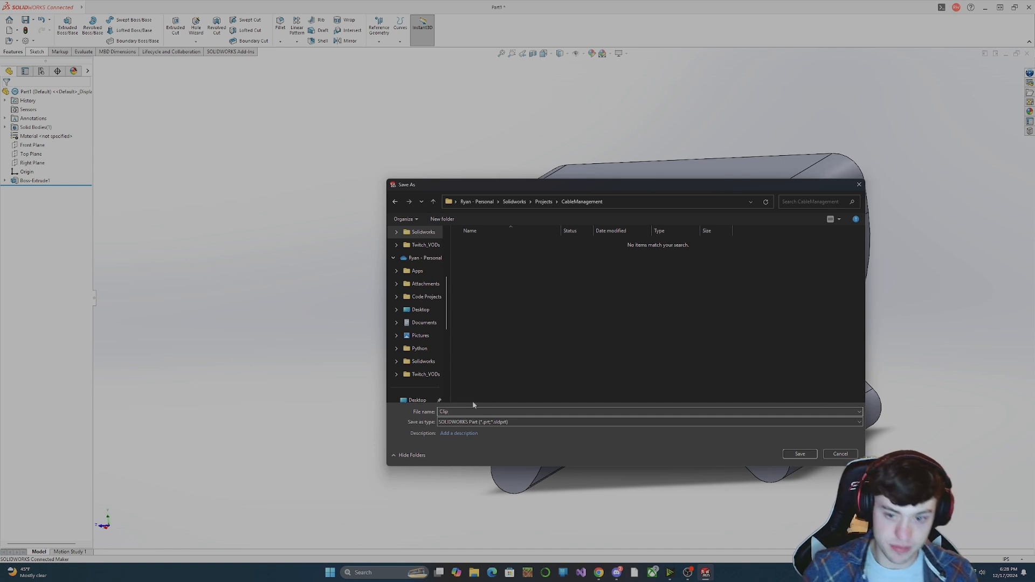
left_click(798, 454)
middle_click_drag(674, 426, 716, 397)
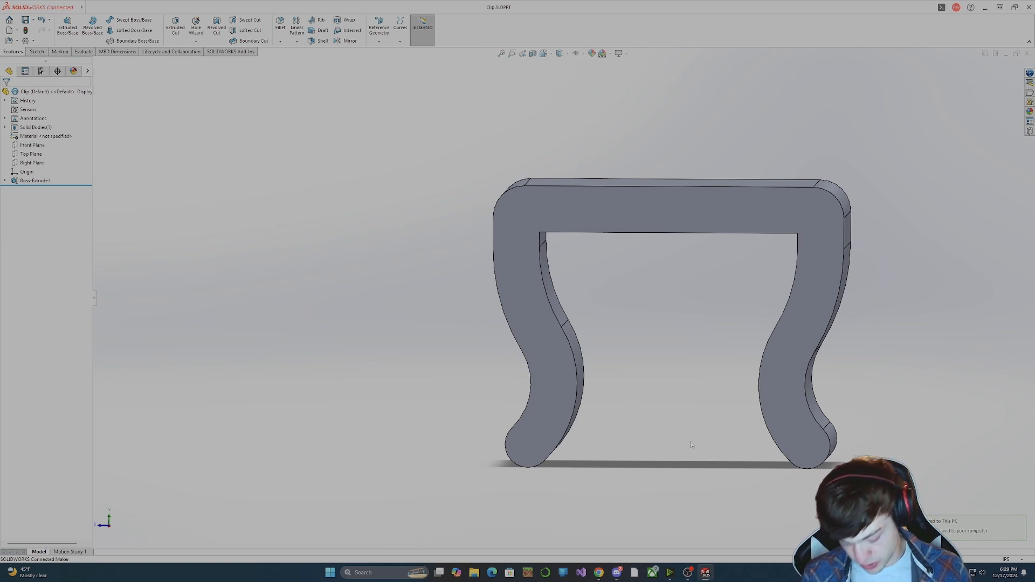
scroll(667, 302, "up", 3)
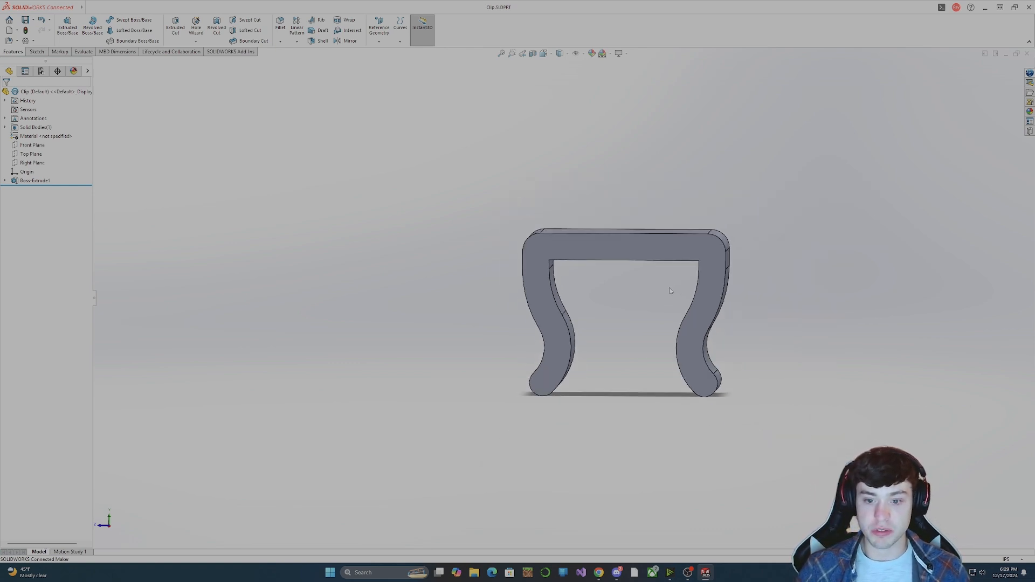
middle_click_drag(669, 287, 667, 323)
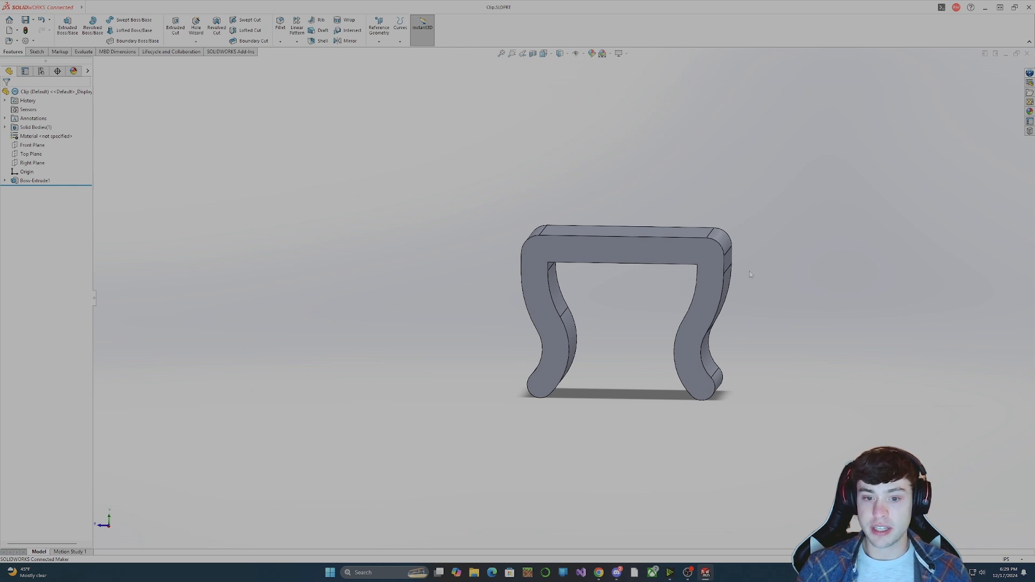
mouse_move(750, 272)
middle_mouse_down()
mouse_move(753, 256)
mouse_move(750, 275)
middle_mouse_up()
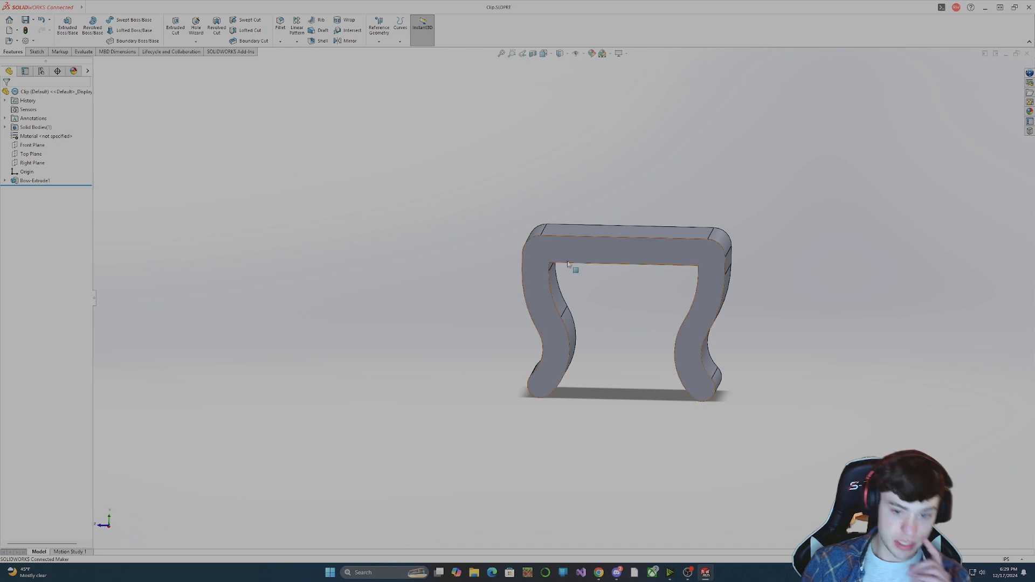
mouse_move(597, 312)
middle_mouse_down()
mouse_move(543, 321)
mouse_move(595, 315)
middle_mouse_up()
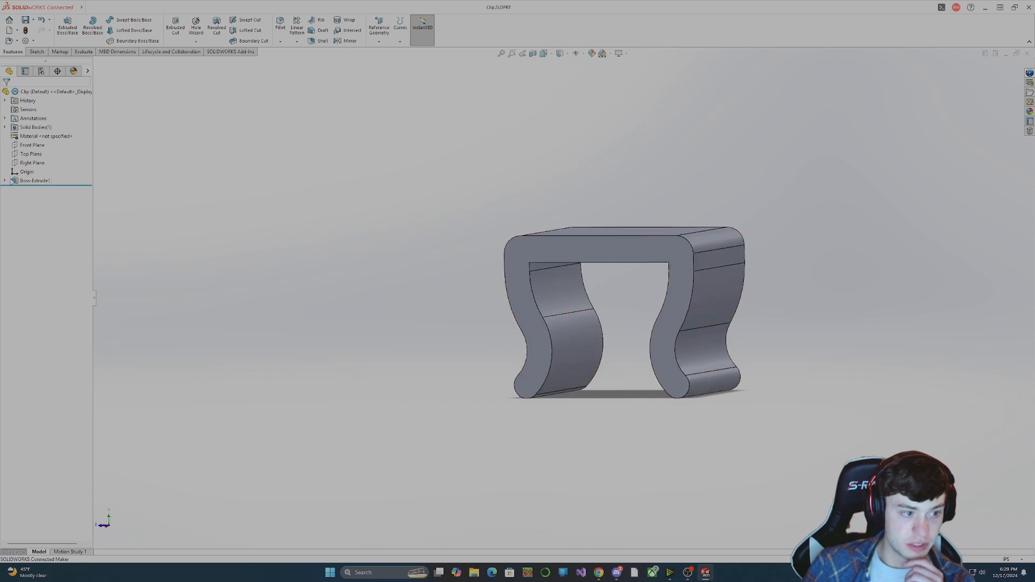
Reopen the clip's profile sketch and draw a circle of about 0.56 in radius centred on the vertical centerline, overlapping the top bar.
left_click(5, 181)
left_click(37, 189)
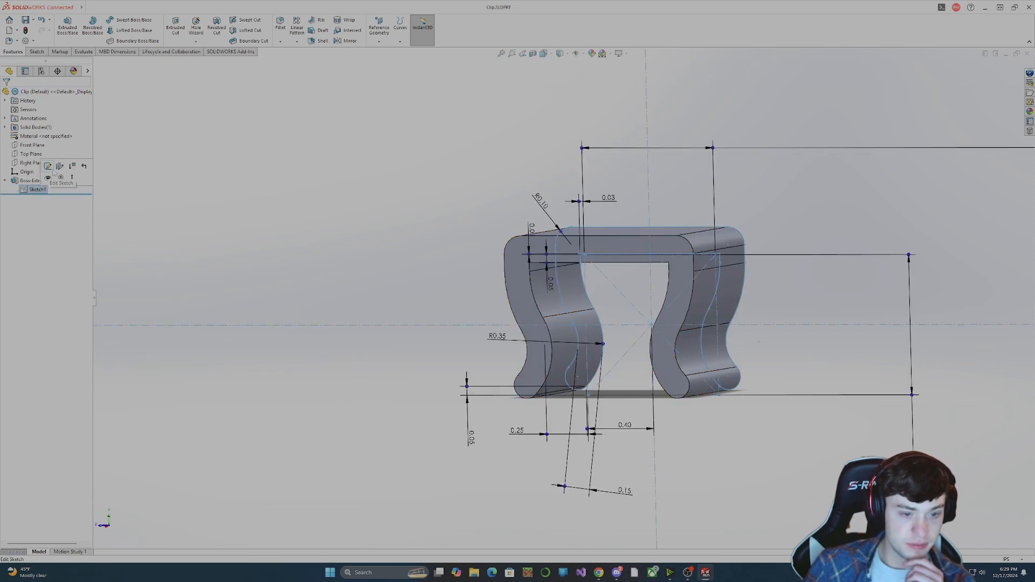
left_click(48, 167)
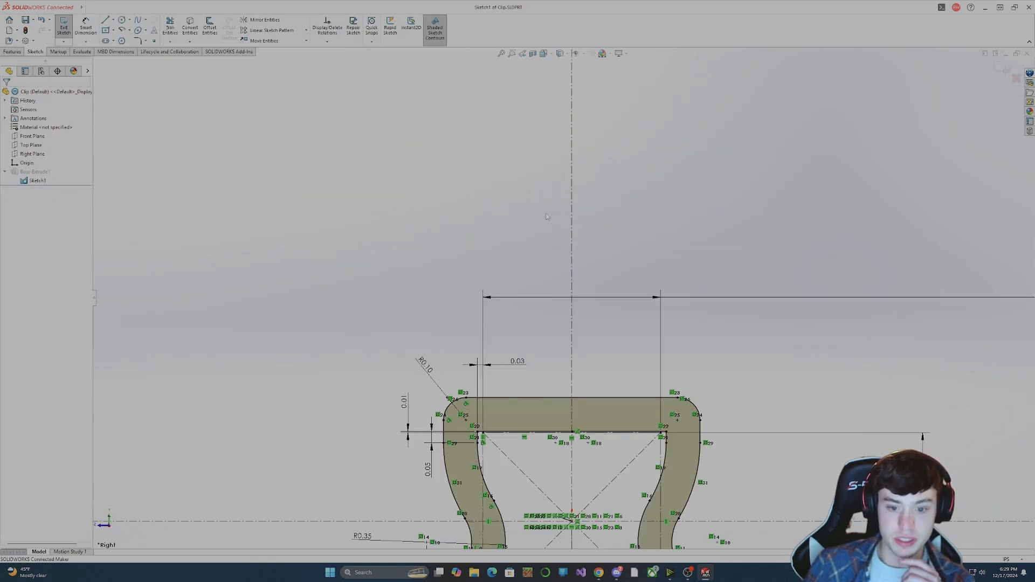
left_click(123, 21)
left_click(571, 288)
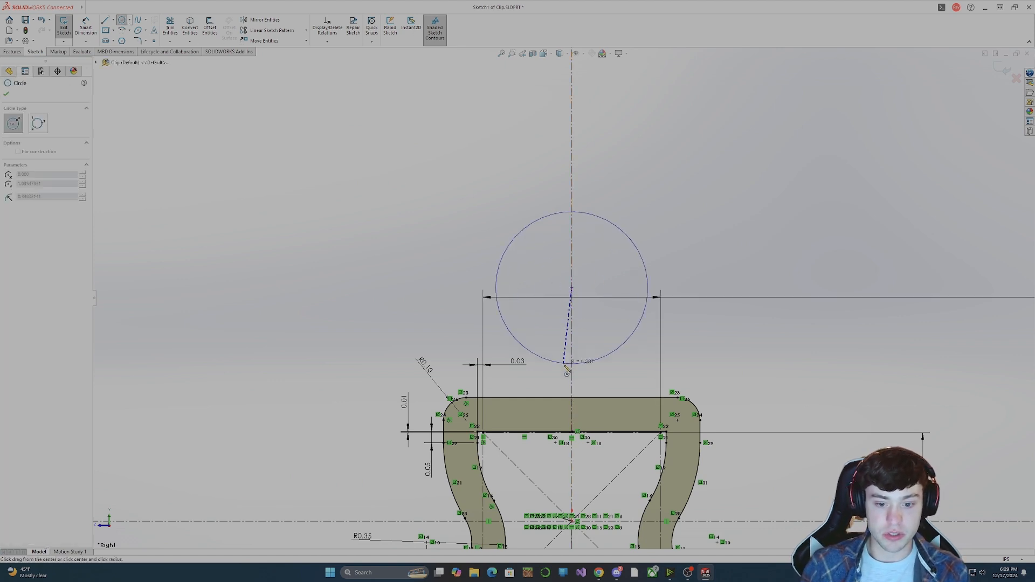
left_click(558, 413)
key("Escape")
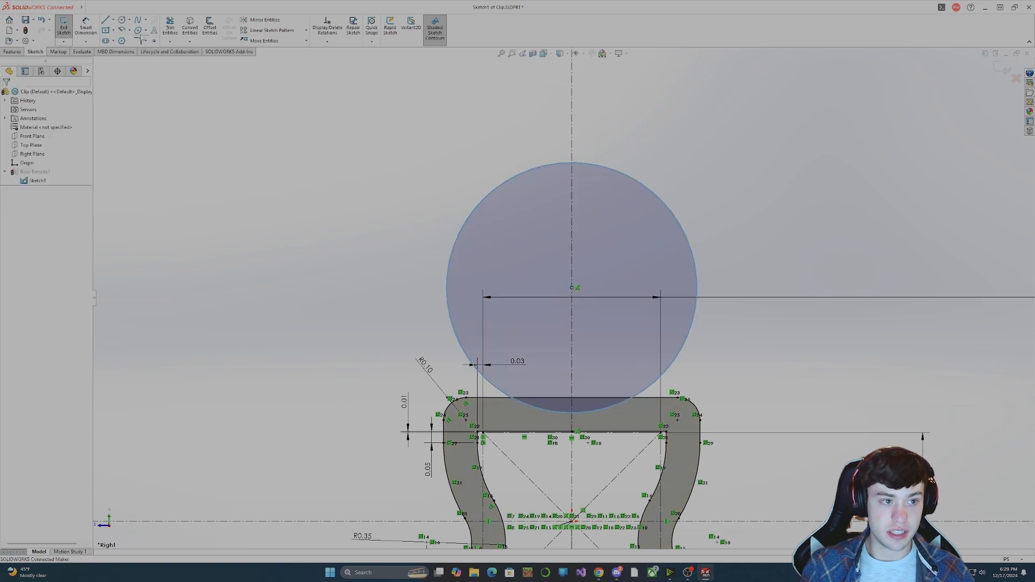
Draw a larger concentric circle of about 0.63 in radius around the first circle.
left_click(122, 20)
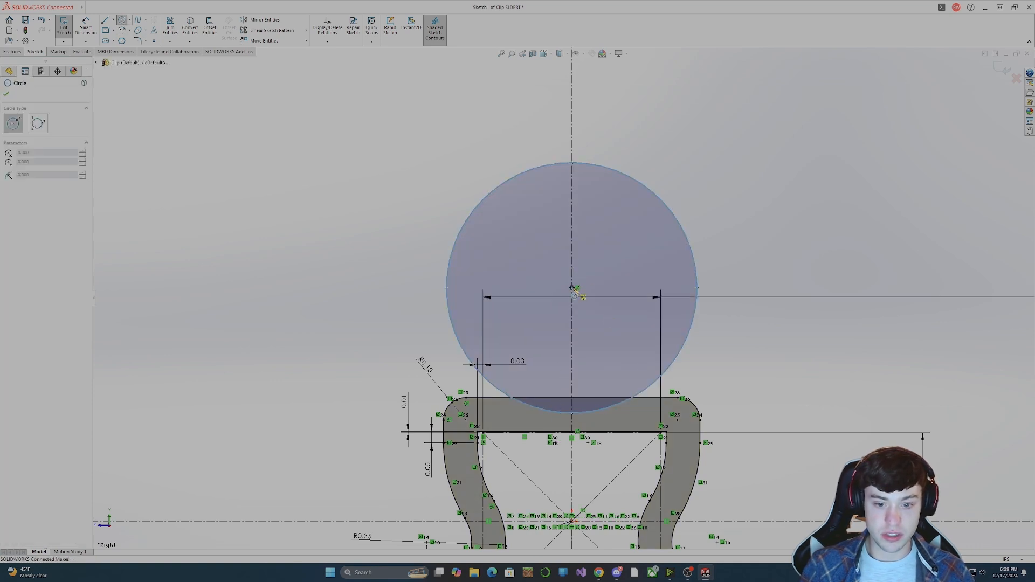
left_click(572, 288)
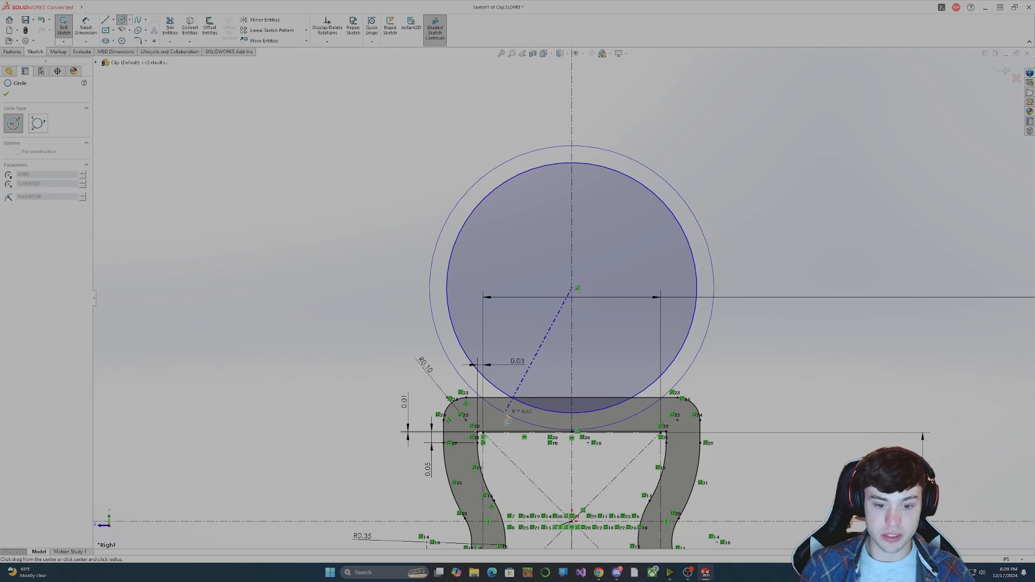
left_click(509, 420)
key("Escape")
scroll(527, 396, "up", 2)
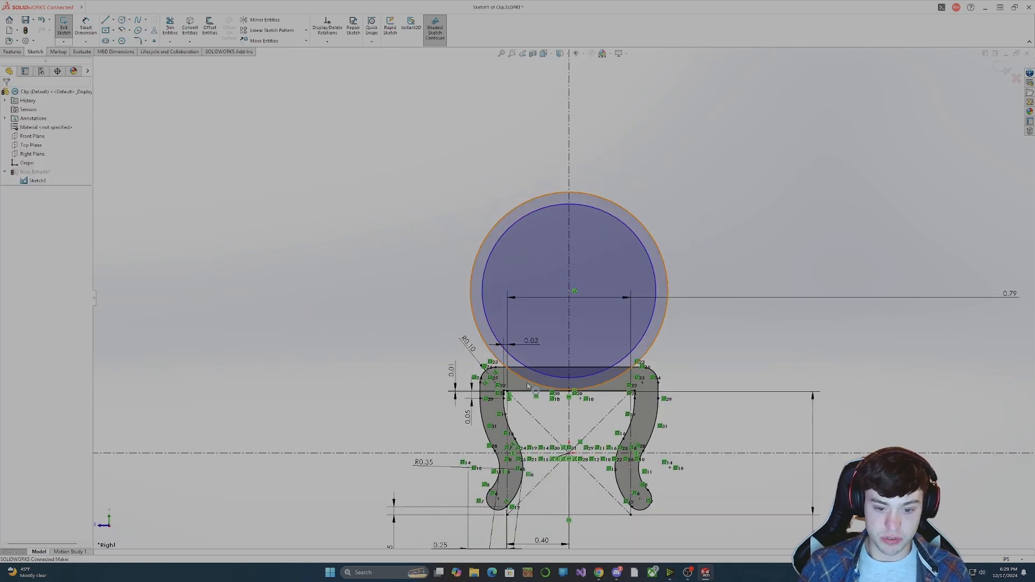
left_click(526, 381)
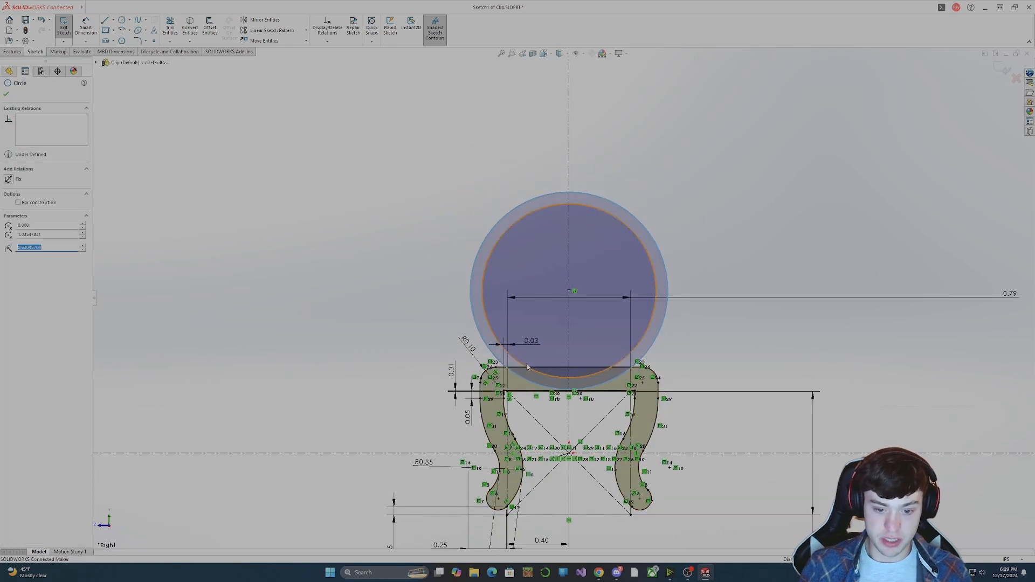
left_click(203, 178)
left_click(85, 26)
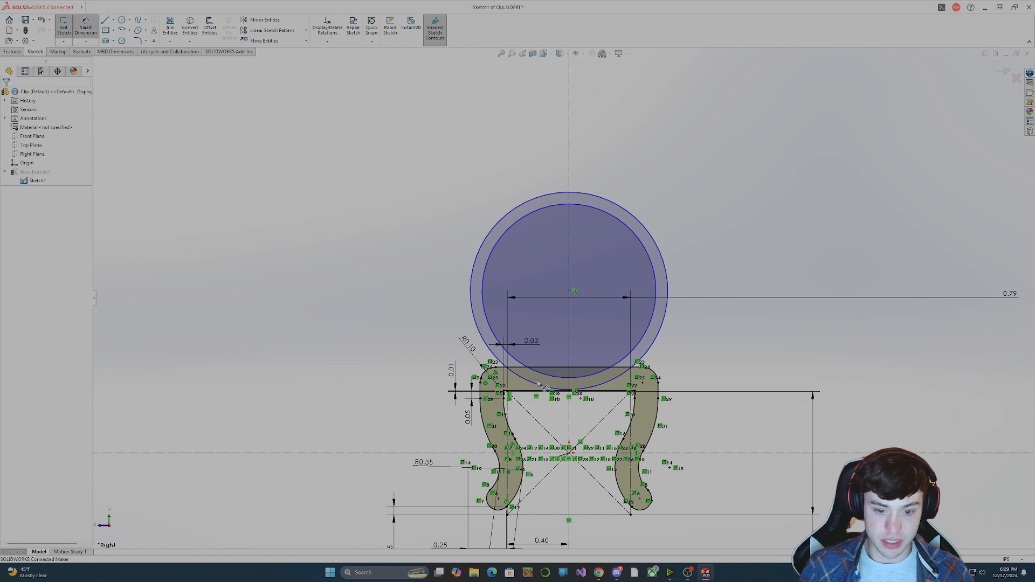
key("Escape")
Make the outer circle tangent to the lower edge of the clip's top bar.
left_click(595, 386)
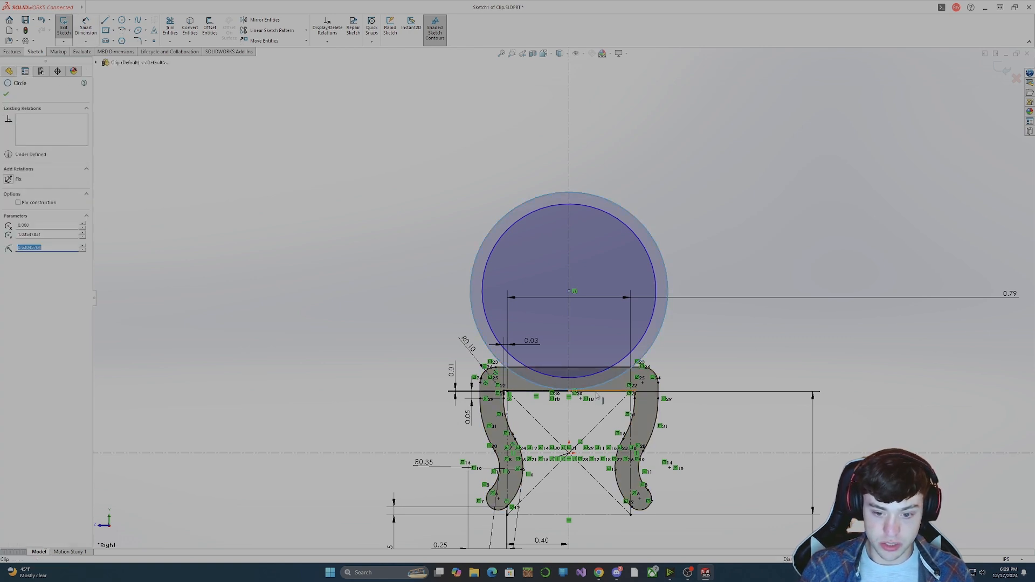
left_click(597, 393, "ctrl")
left_click(30, 227)
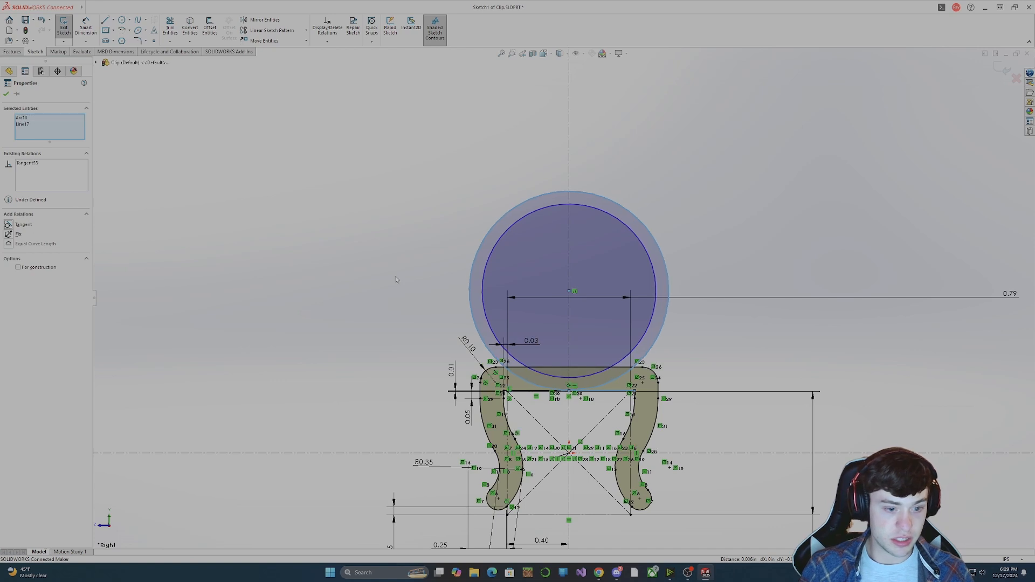
left_click(767, 321)
left_click(589, 381)
left_click(703, 371)
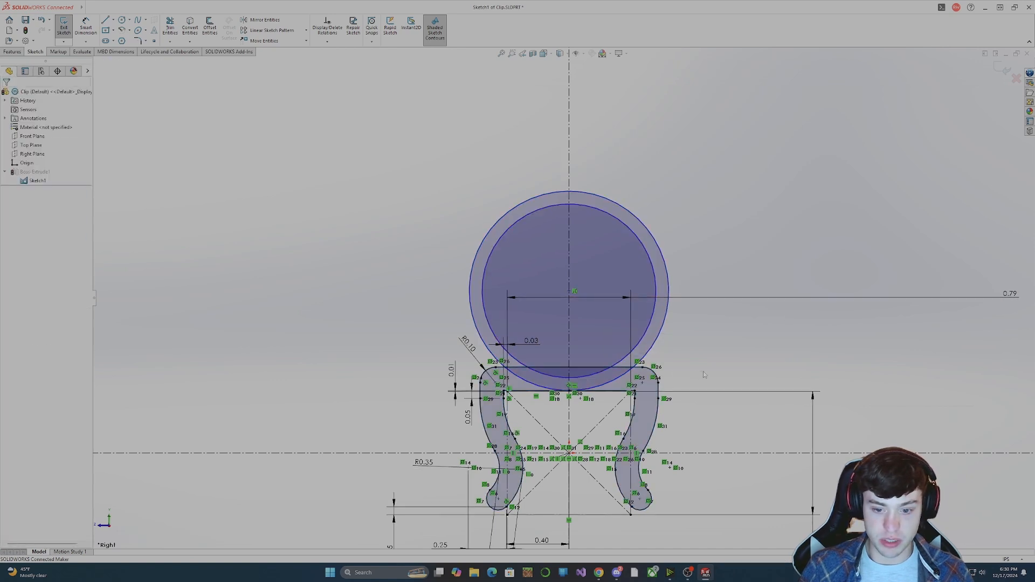
Make the inner circle tangent to the upper edge of the clip's top bar.
left_click(589, 376)
left_click(521, 369, "ctrl")
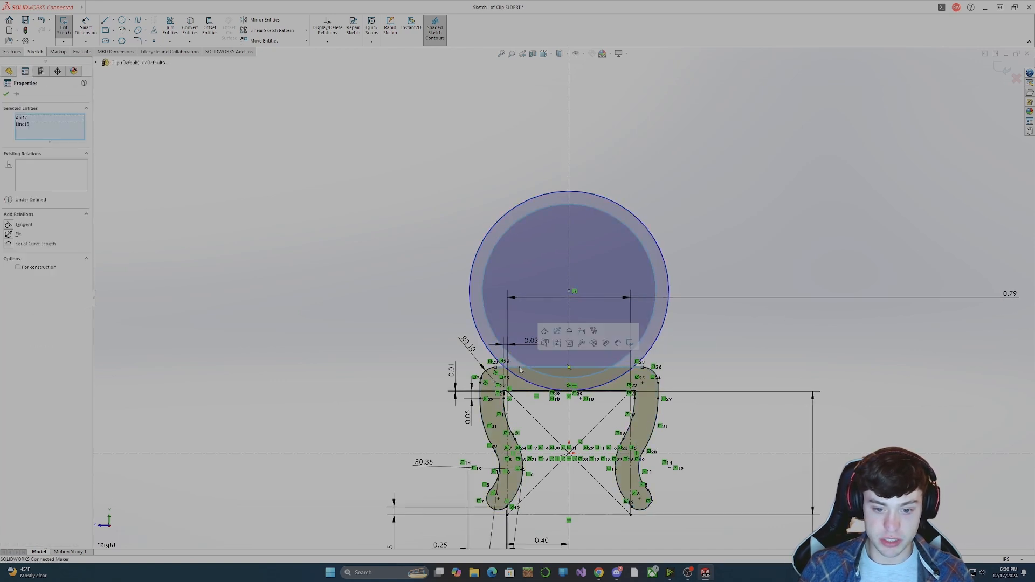
left_click(32, 226)
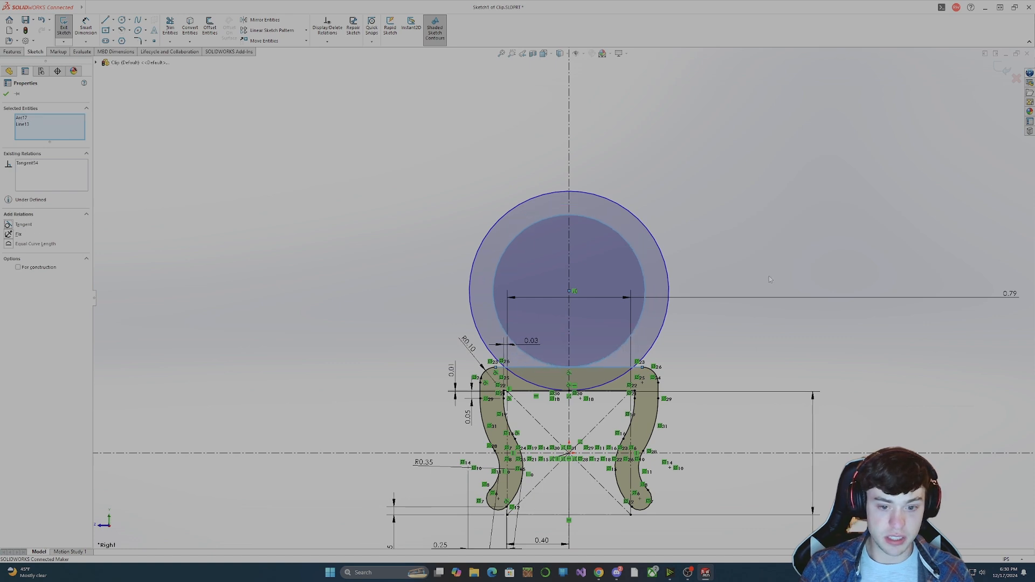
left_click(756, 306)
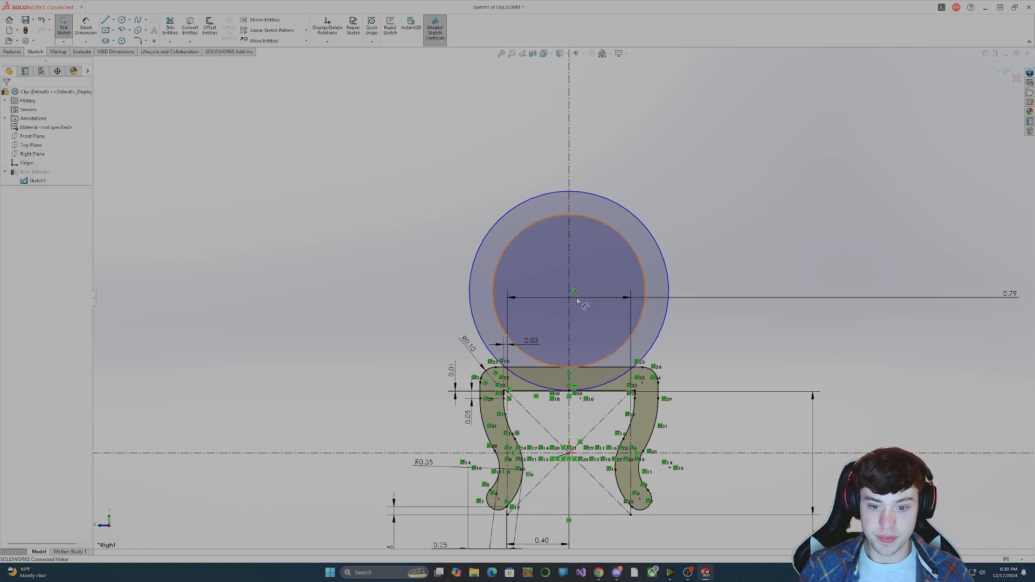
mouse_move(578, 300)
left_mouse_down()
mouse_move(615, 294)
mouse_move(616, 273)
mouse_move(597, 296)
left_mouse_up()
left_click(712, 346)
Try to dimension the top bar's thickness and the gap between the inner and outer circles.
scroll(572, 361, "down", 2)
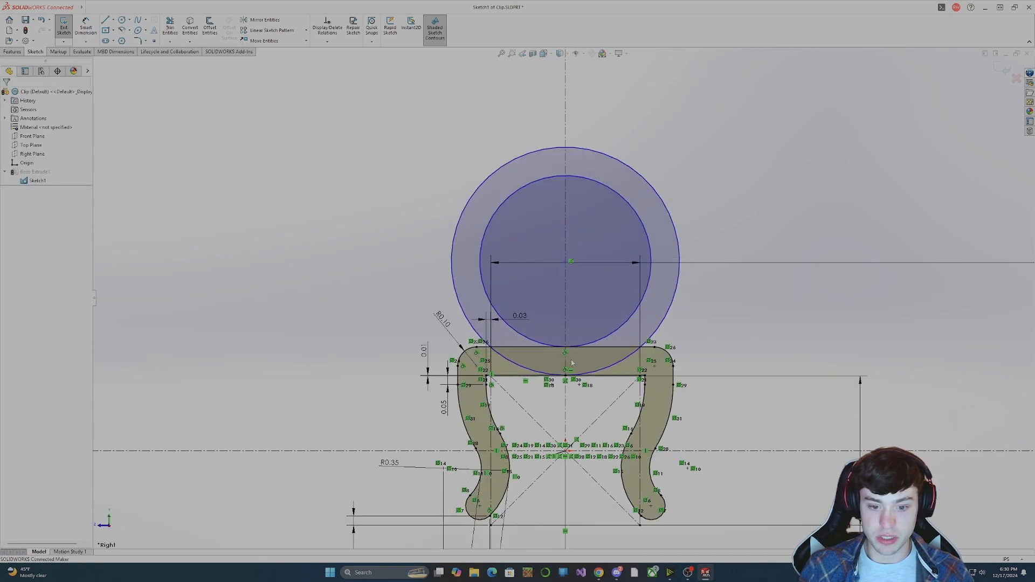
scroll(571, 363, "down", 2)
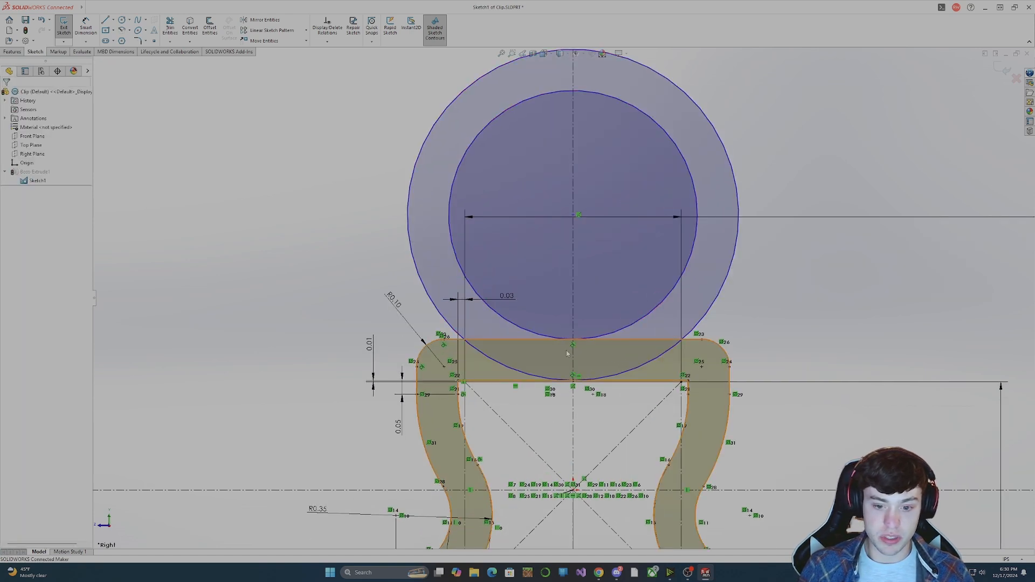
left_click(86, 26)
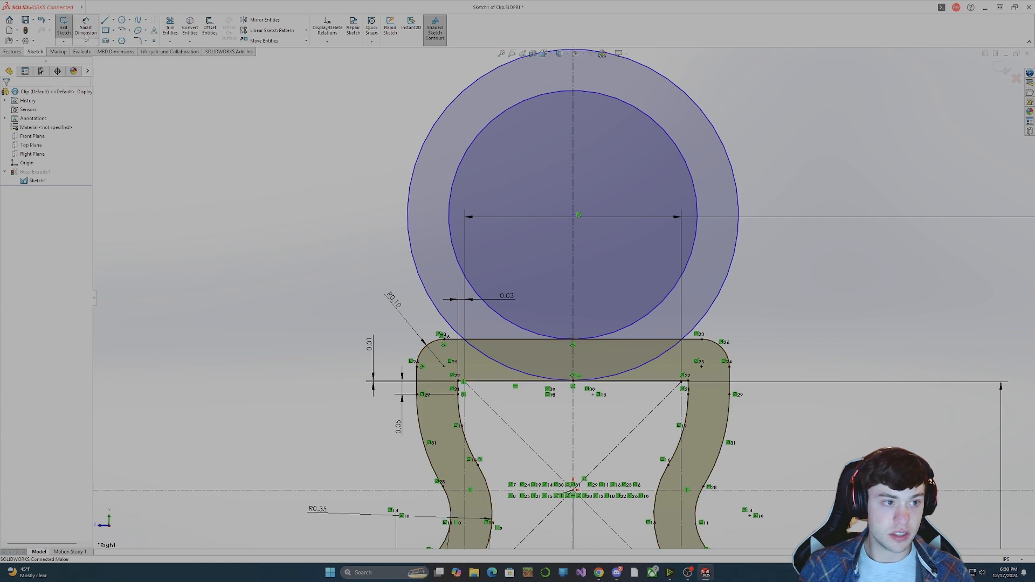
left_click(574, 340)
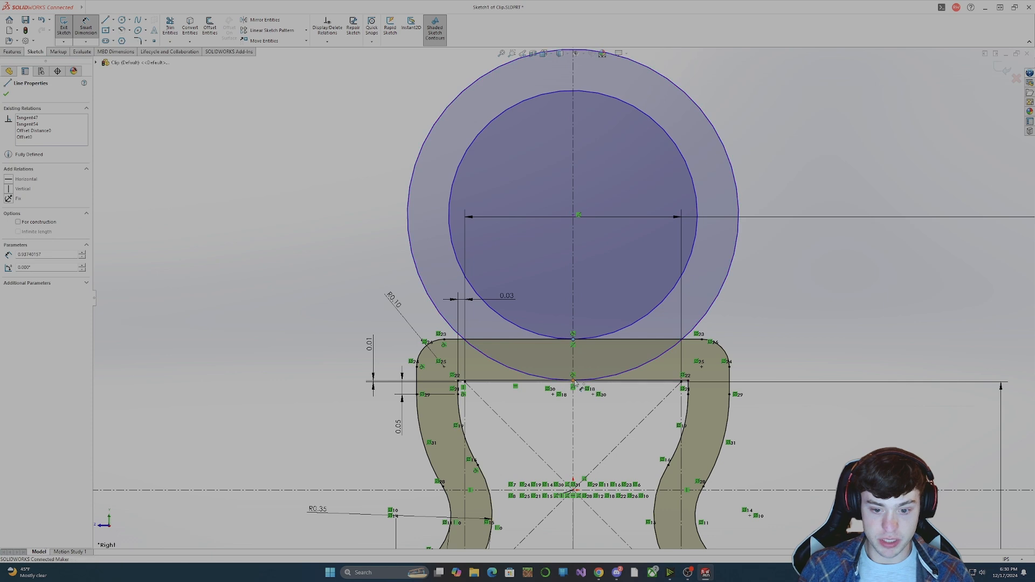
left_click(767, 354)
left_click(565, 294)
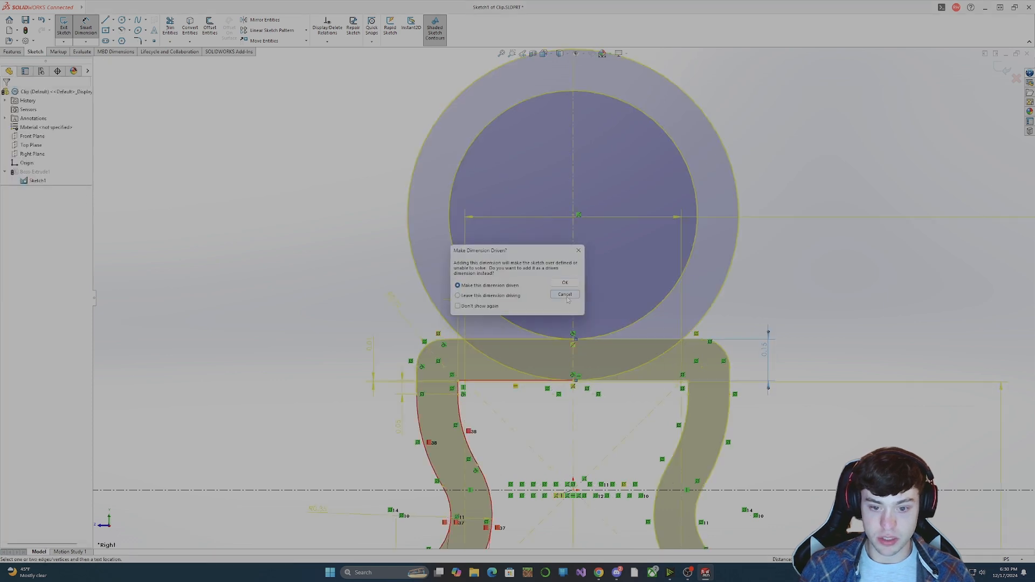
left_click(627, 331)
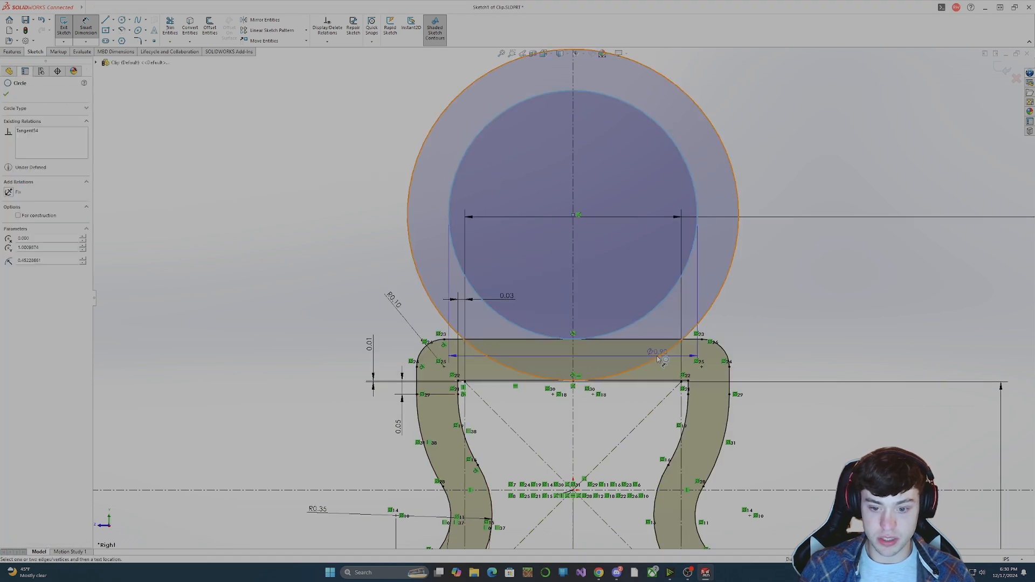
left_click(775, 317)
left_click(565, 294)
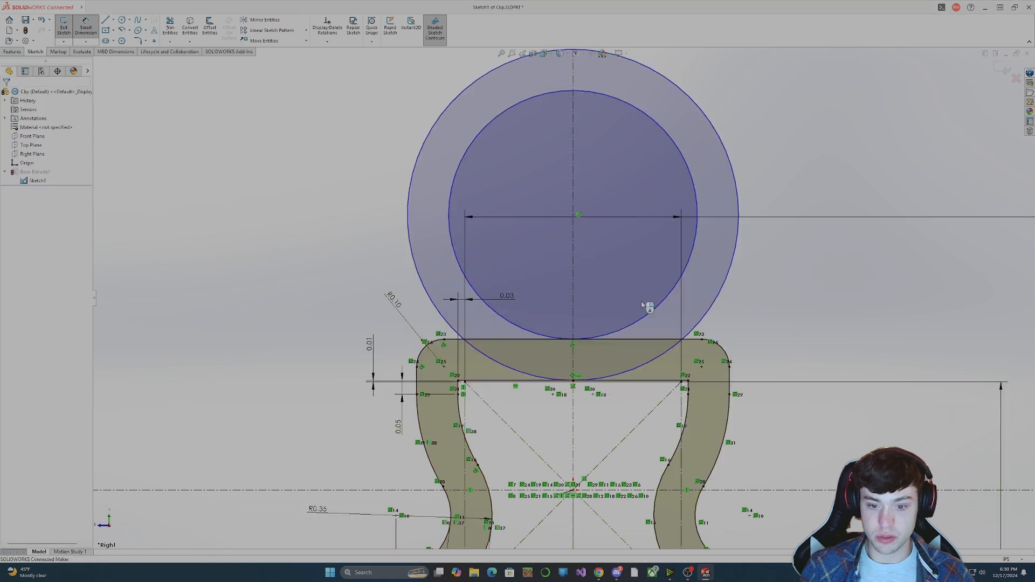
key("Escape")
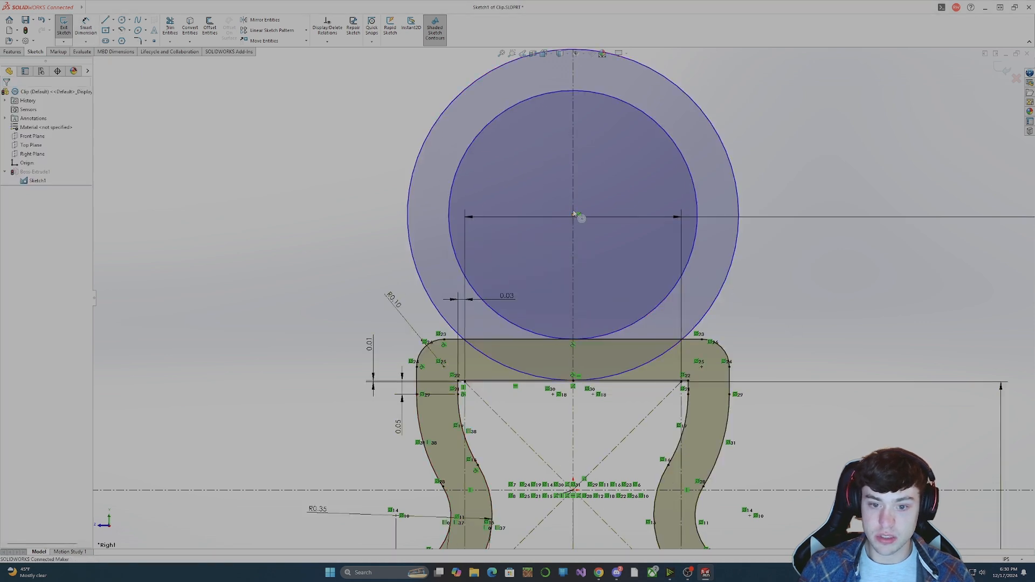
Resize both circles by moving their shared centre along the vertical centerline to about 0.42 in above the top bar's upper edge.
left_click_drag(578, 214, 573, 181)
left_click(828, 304)
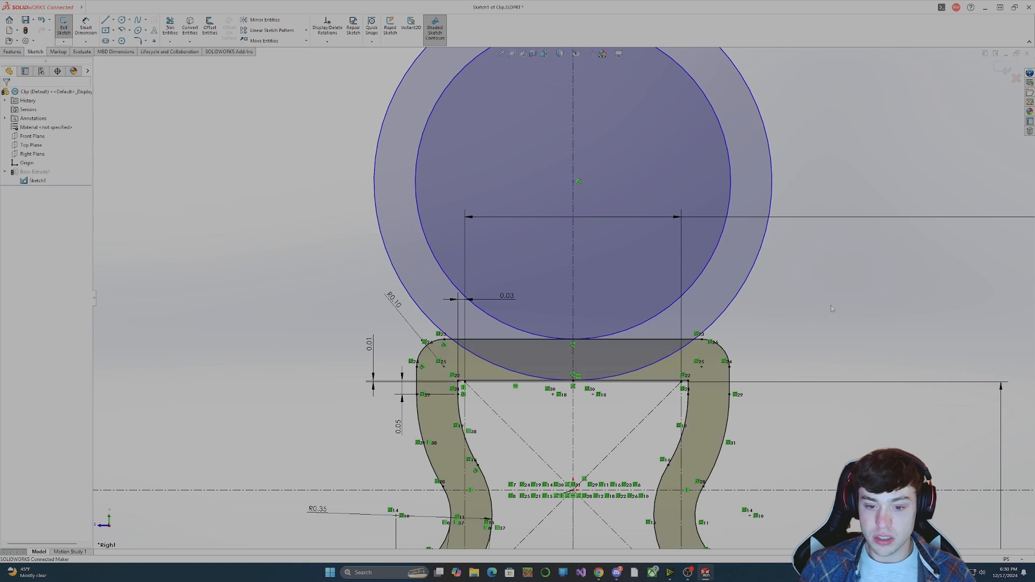
scroll(582, 254, "up", 3)
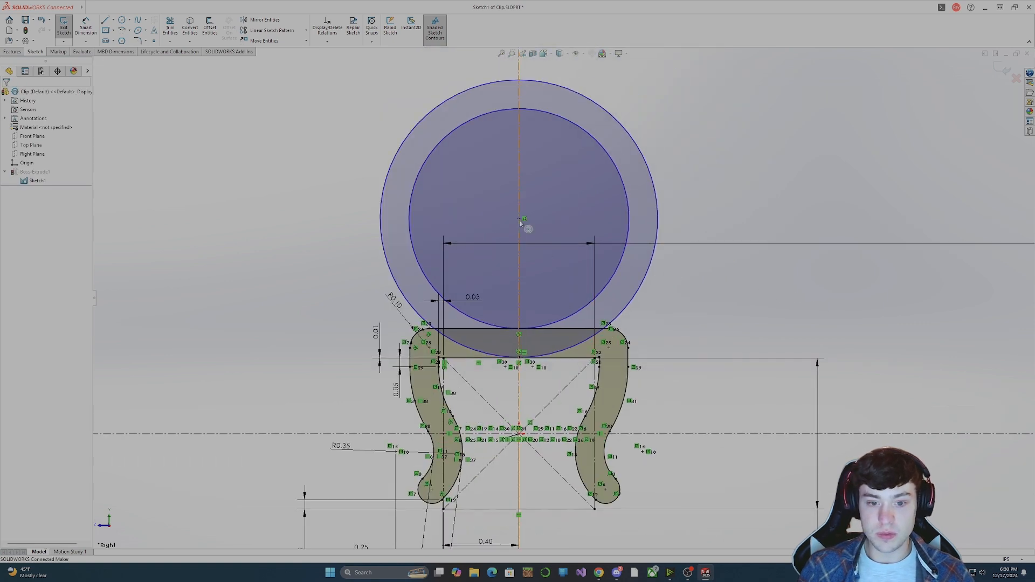
left_click_drag(521, 221, 519, 252)
left_click(791, 343)
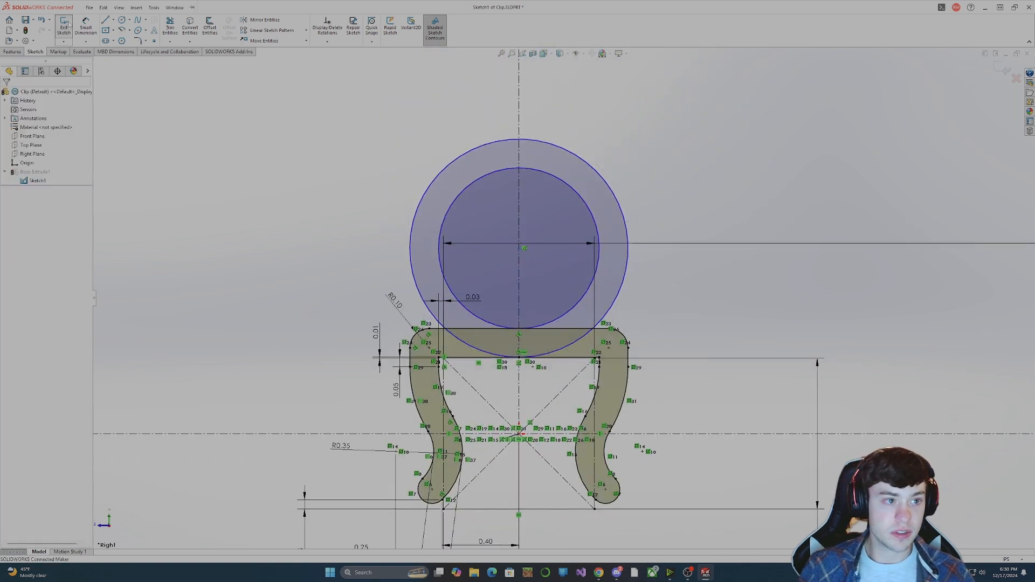
Dimension the height of the circles' centre above the top bar's upper edge and set it to 0.39 in.
left_click(85, 28)
left_click(524, 248)
left_click(573, 328)
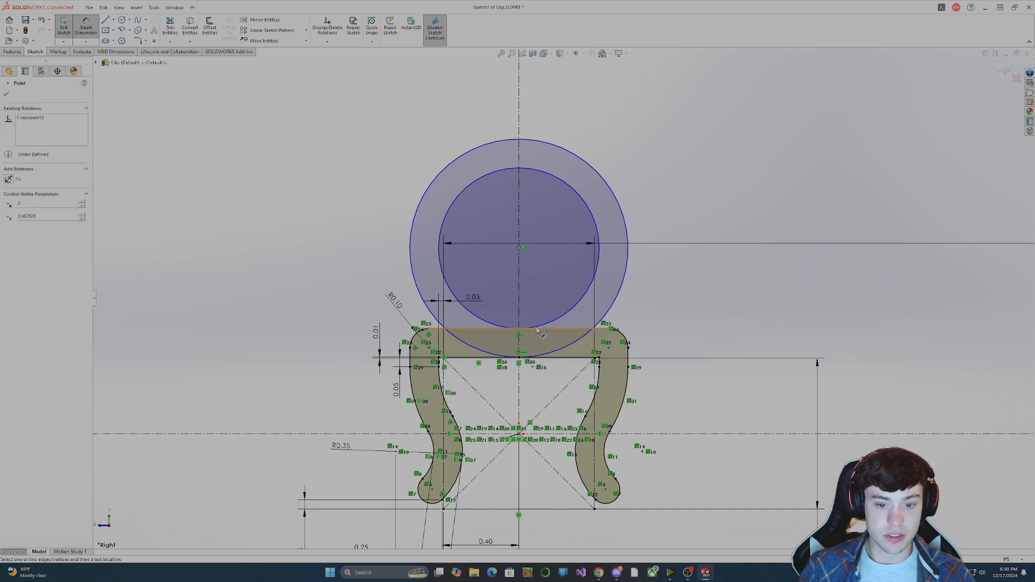
left_click(678, 289)
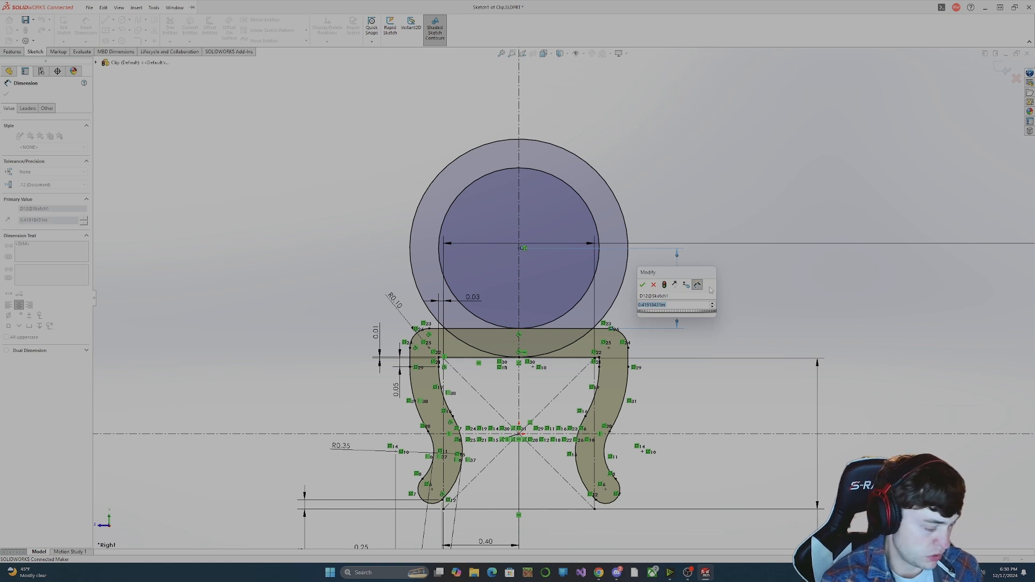
type("2cm/2")
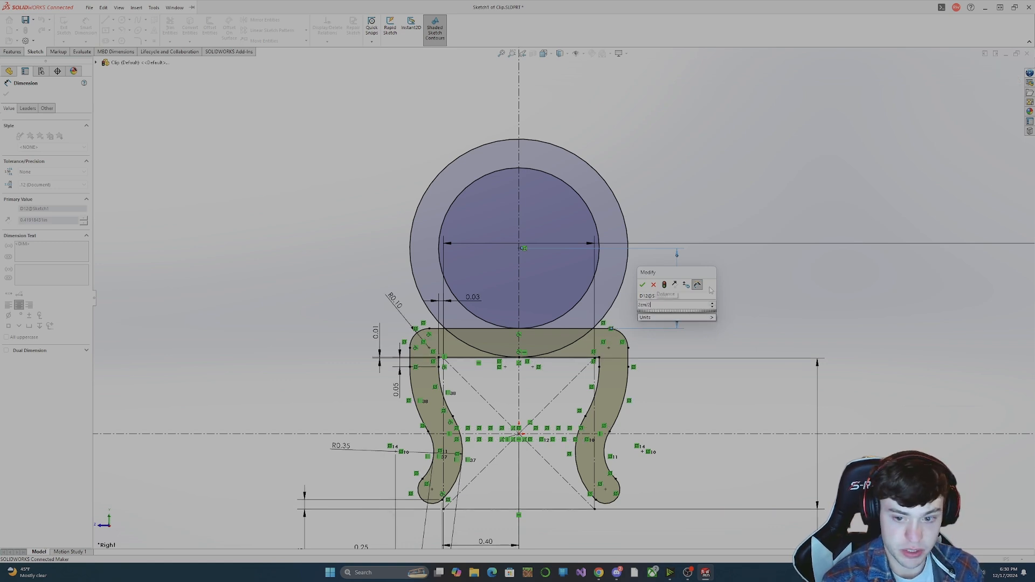
key("Return")
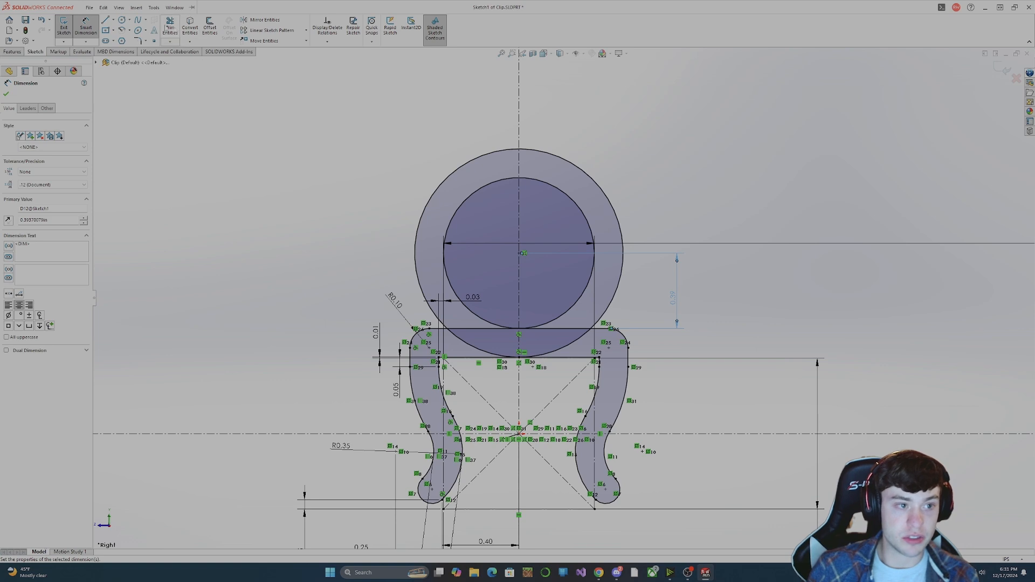
Draw a construction line about 0.36 in long from the lower part of the inner circle to the outer circle.
key("l")
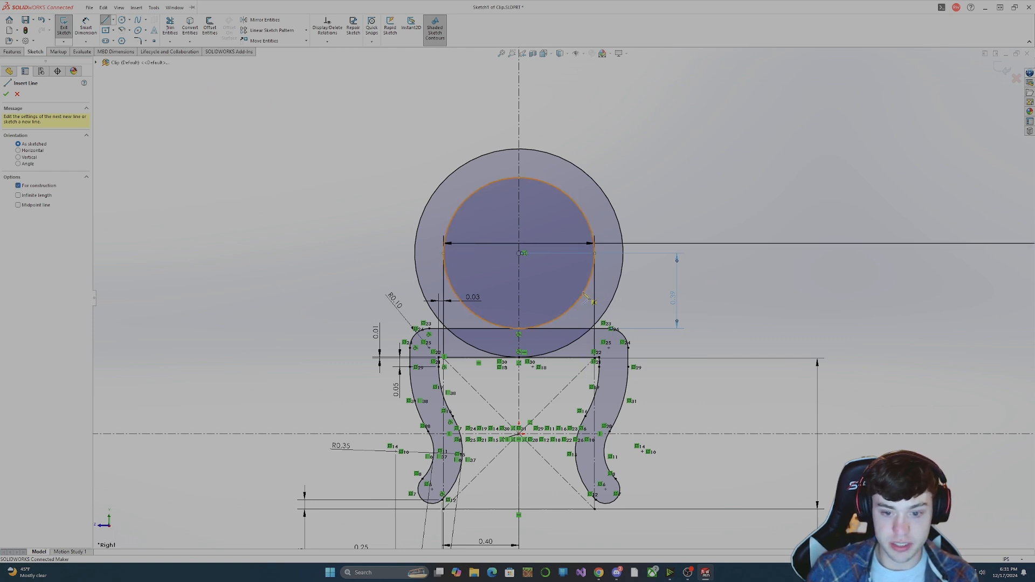
key("Escape")
key("Escape")
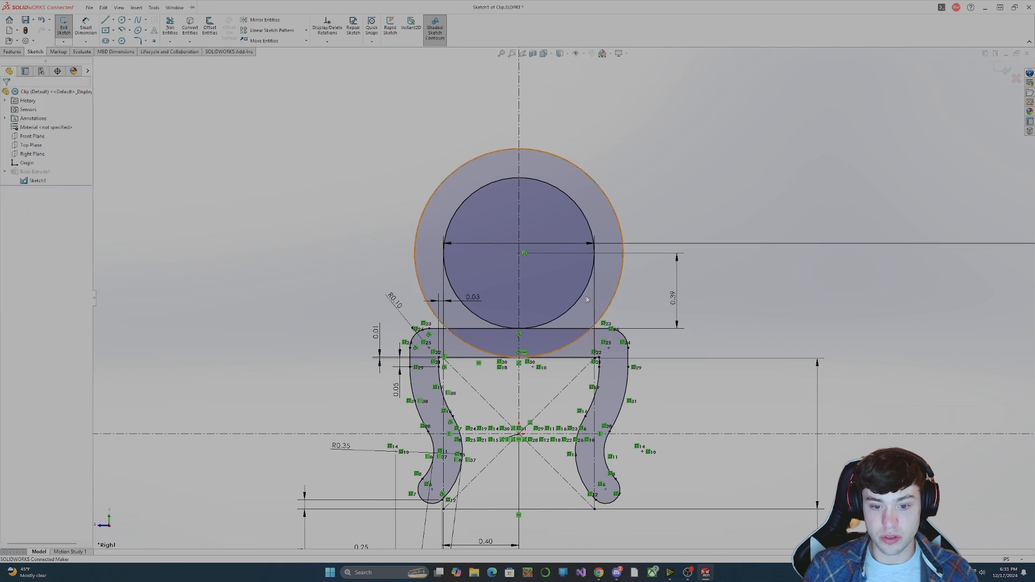
left_click(122, 20)
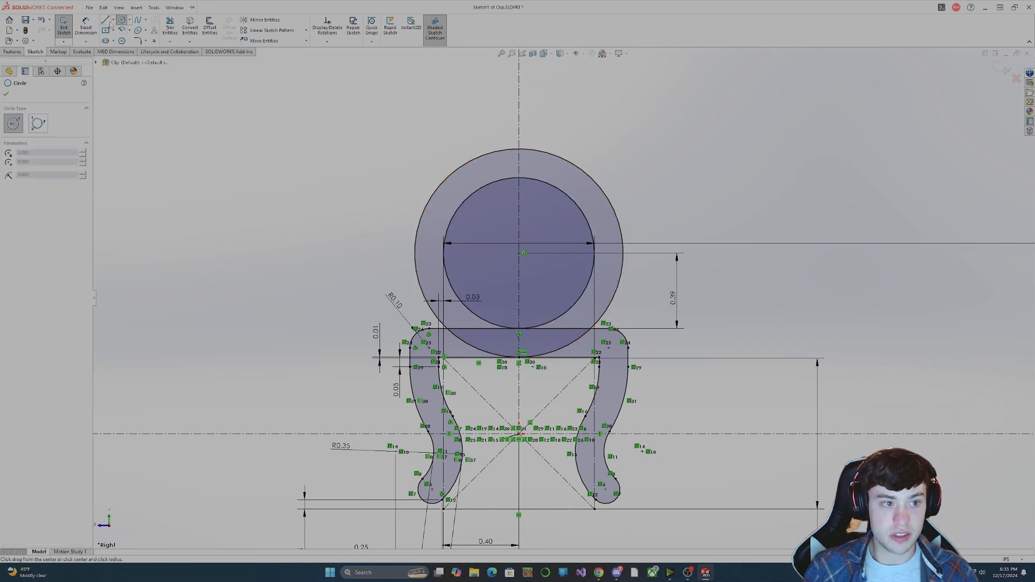
left_click(114, 20)
left_click(118, 30)
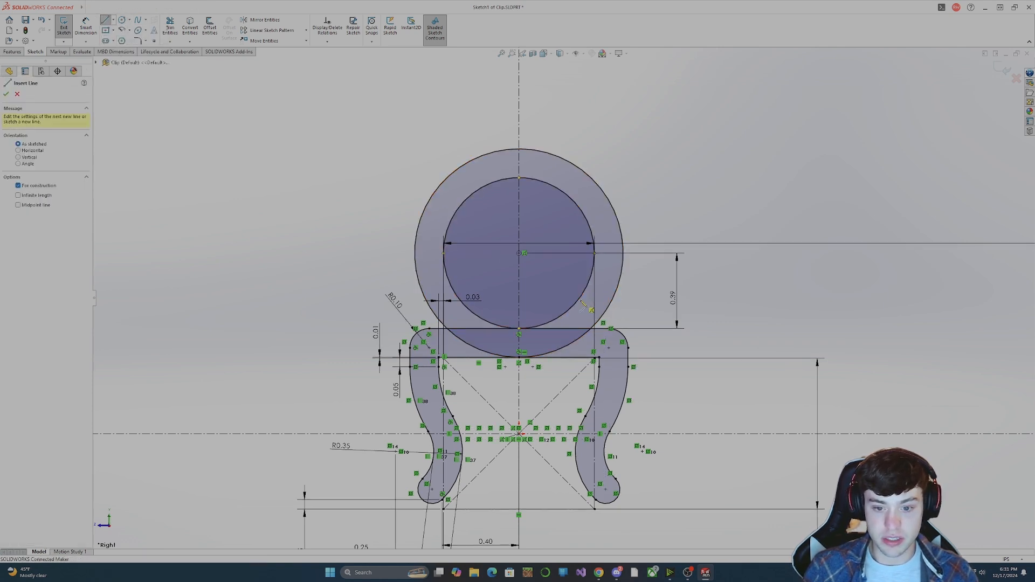
left_click(542, 328)
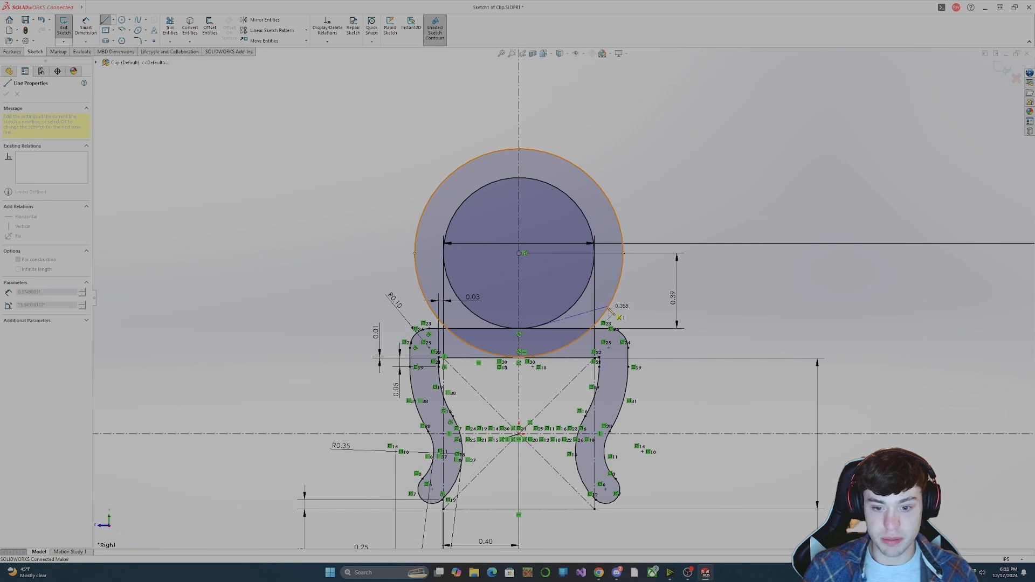
left_click(607, 302)
key("Escape")
Move the construction line's inner endpoint up along the inner circle and delete the line's tangent relation.
left_click_drag(540, 326, 590, 313)
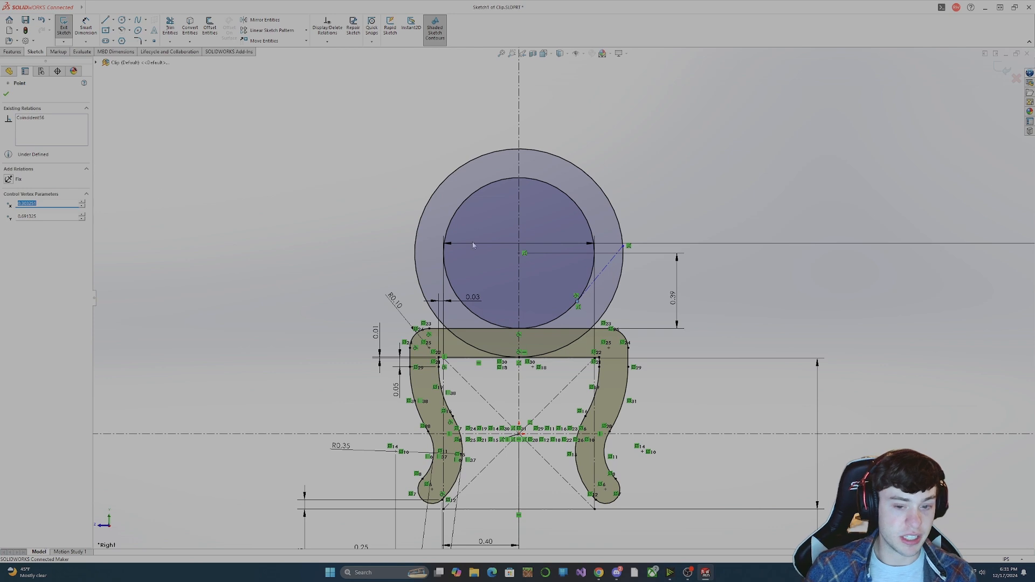
left_click(601, 271)
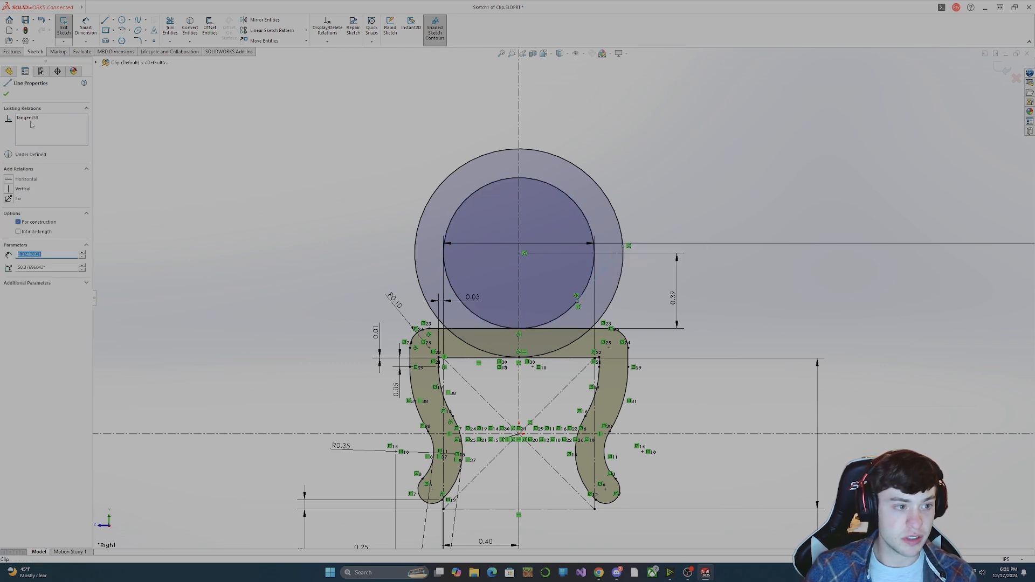
left_click(32, 119)
key("Delete")
left_click(721, 324)
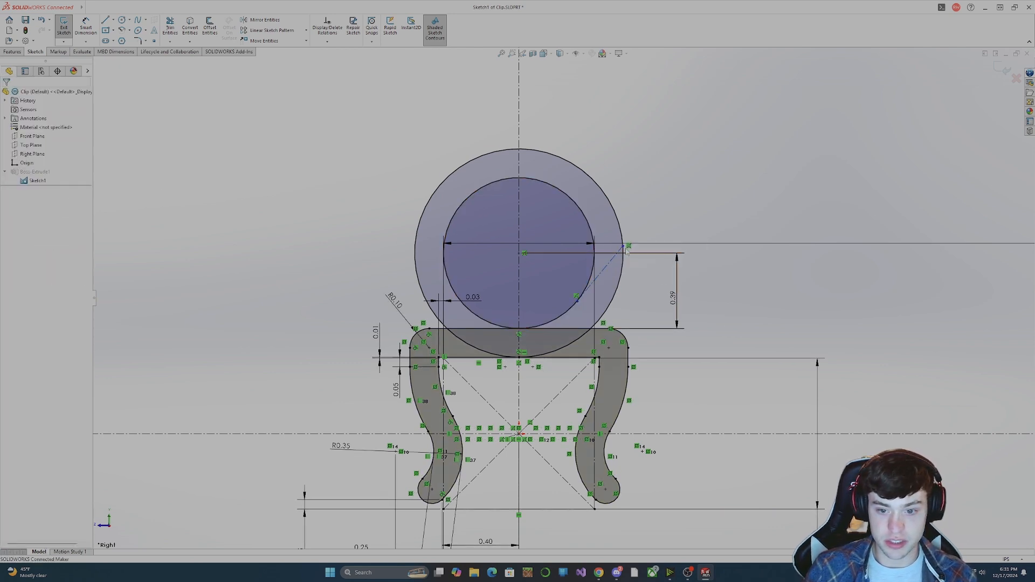
Move the construction line's outer endpoint down along the outer circle and make the line horizontal.
left_click_drag(628, 247, 607, 301)
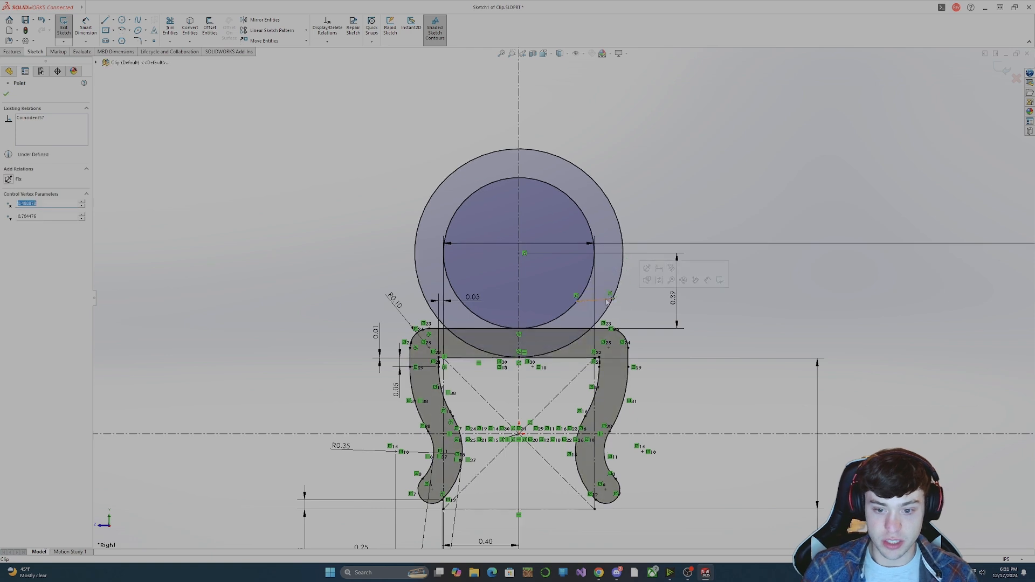
left_click(606, 299)
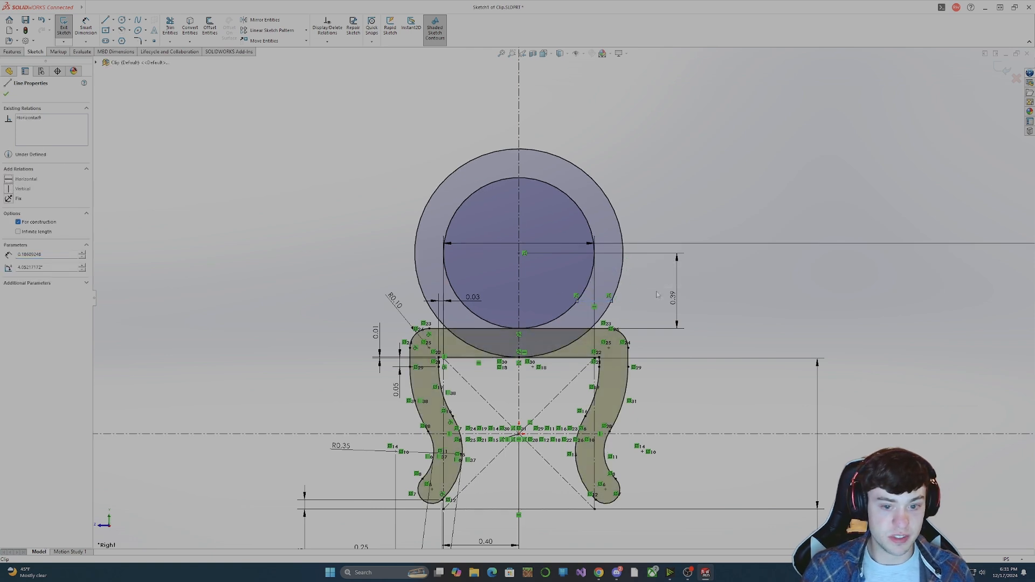
left_click(745, 317)
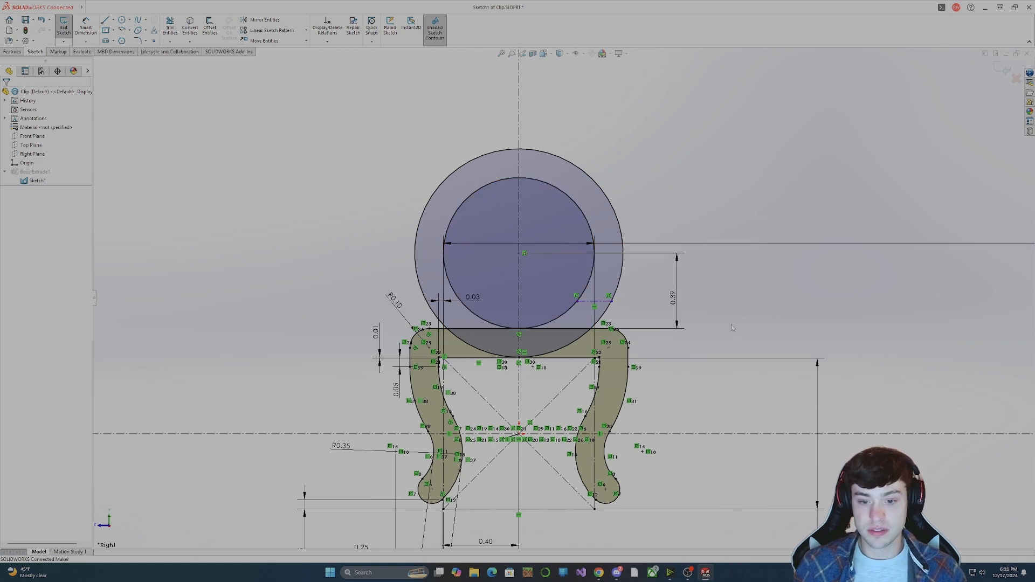
Delete the horizontal relation from the construction line between the two circles.
left_click(611, 304)
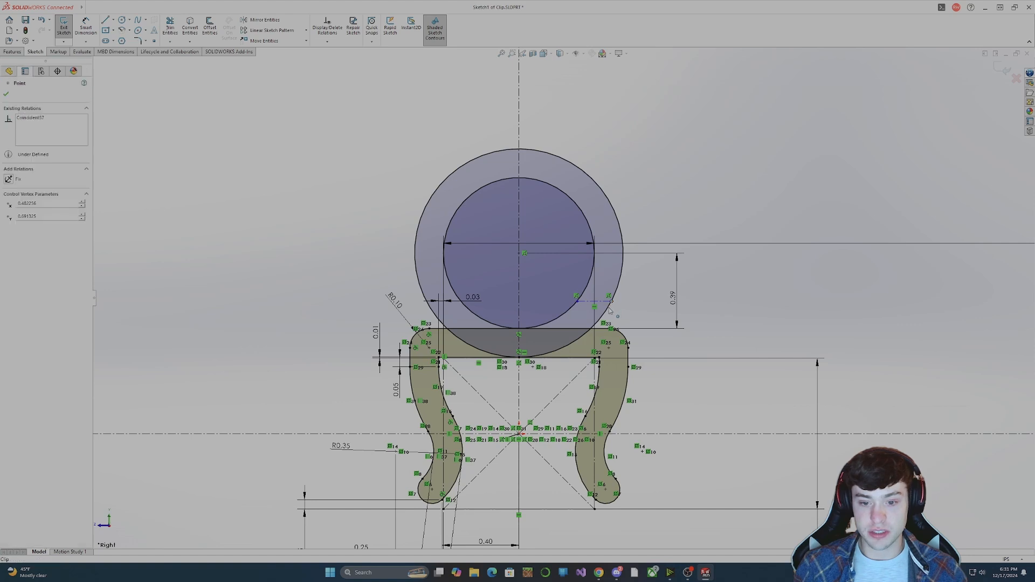
left_click(31, 117)
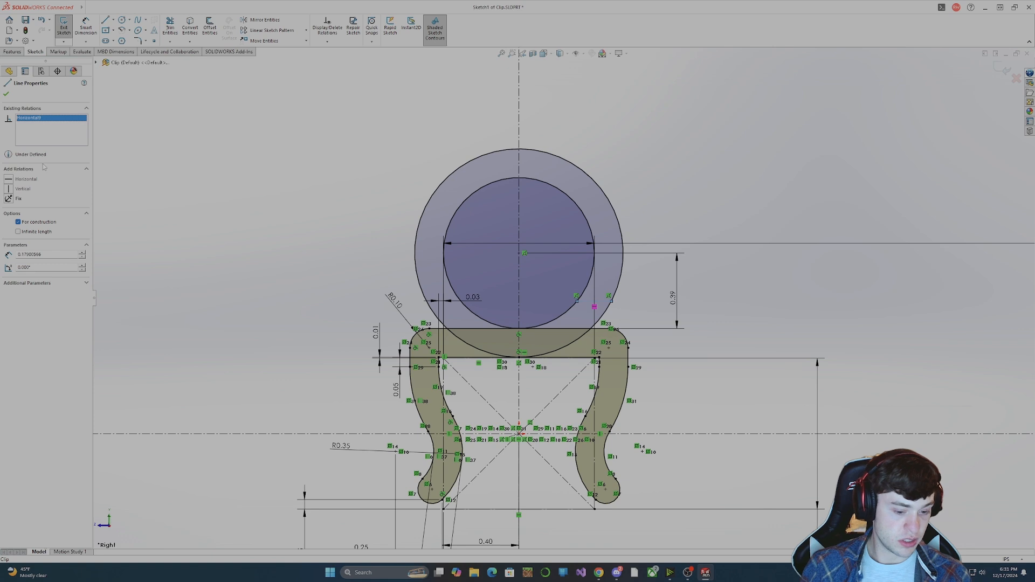
key("Escape")
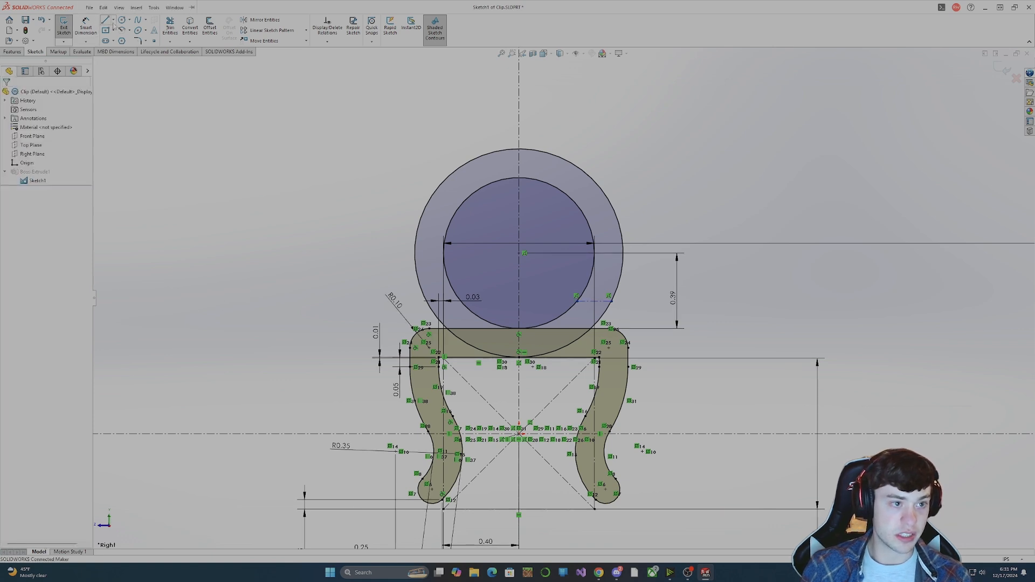
Make the ring's construction line parallel to the short construction line in the clip's left foot and reposition it between the two circles.
left_click(105, 20)
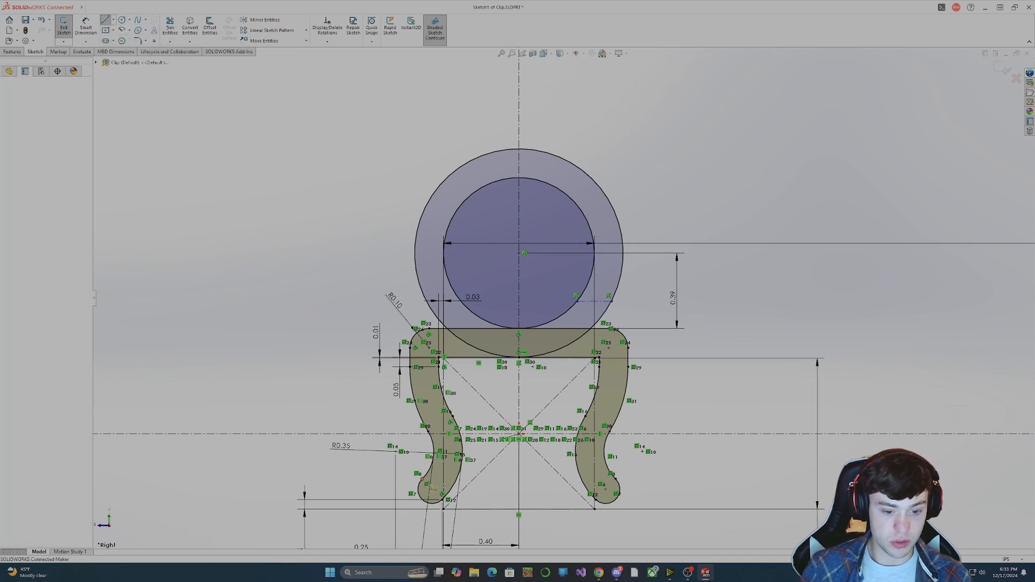
key("Escape")
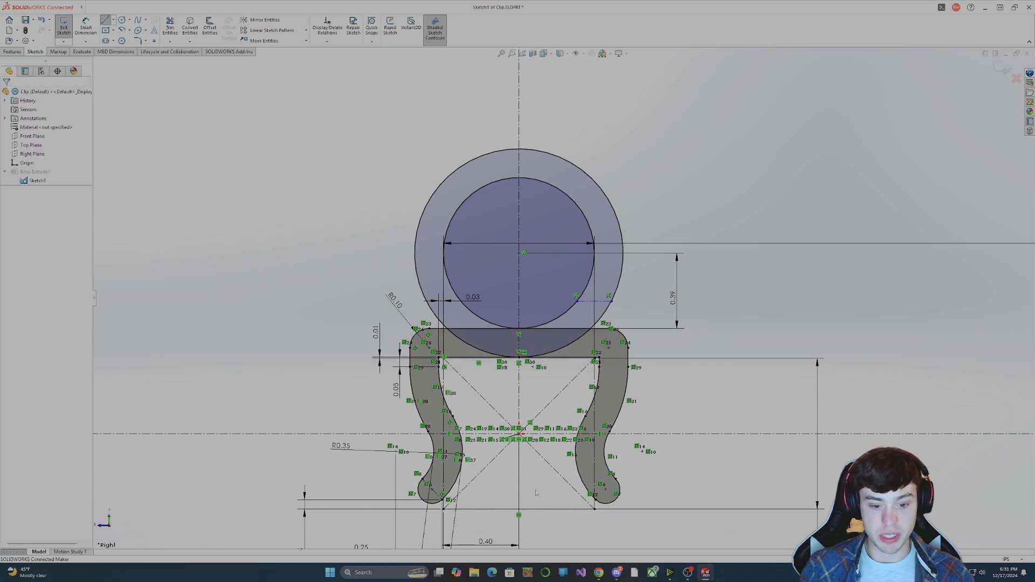
left_click(603, 302)
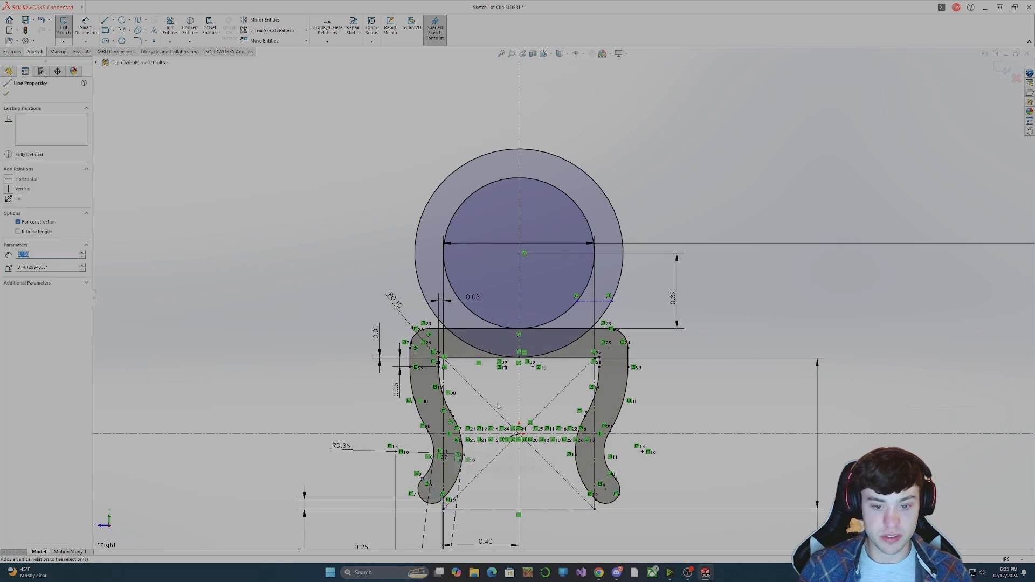
left_click(598, 296, "ctrl")
left_click(7, 263)
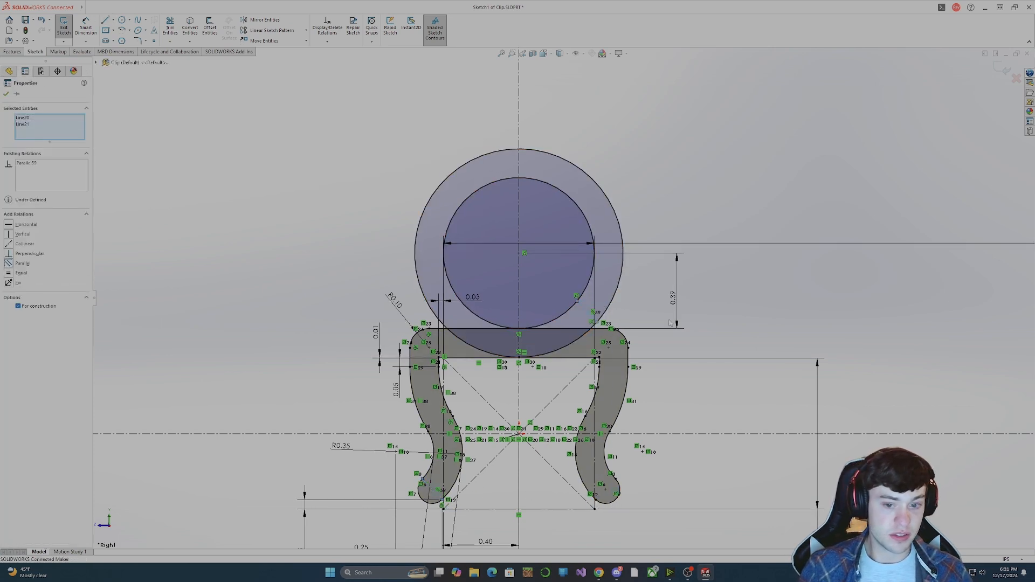
key("Escape")
left_click_drag(587, 313, 598, 301)
key("Escape")
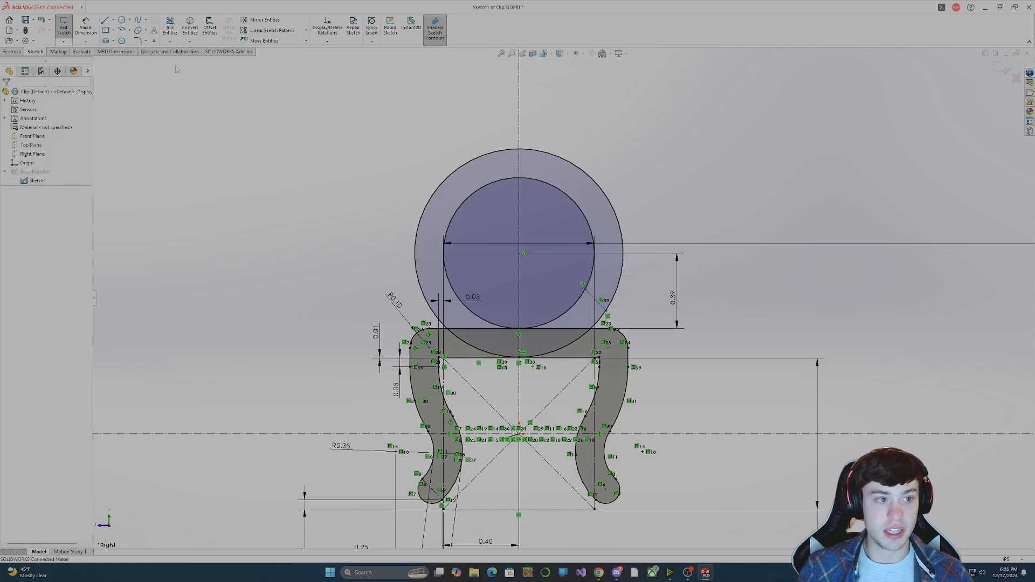
Dimension the vertical distance from the construction line's outer endpoint to the top bar's upper edge as 0.15 in.
left_click(86, 27)
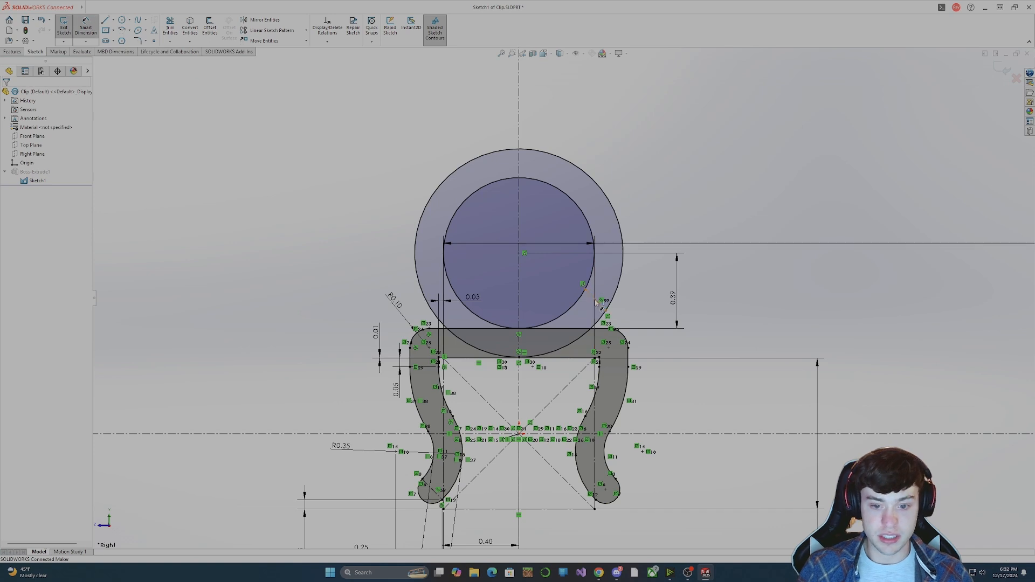
left_click(613, 319)
left_click(601, 330)
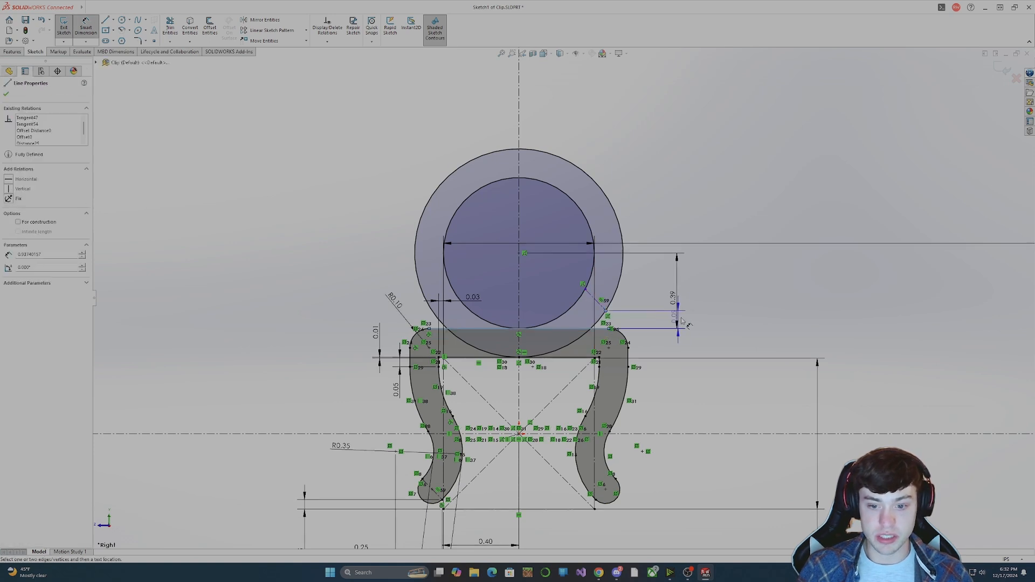
left_click(663, 350)
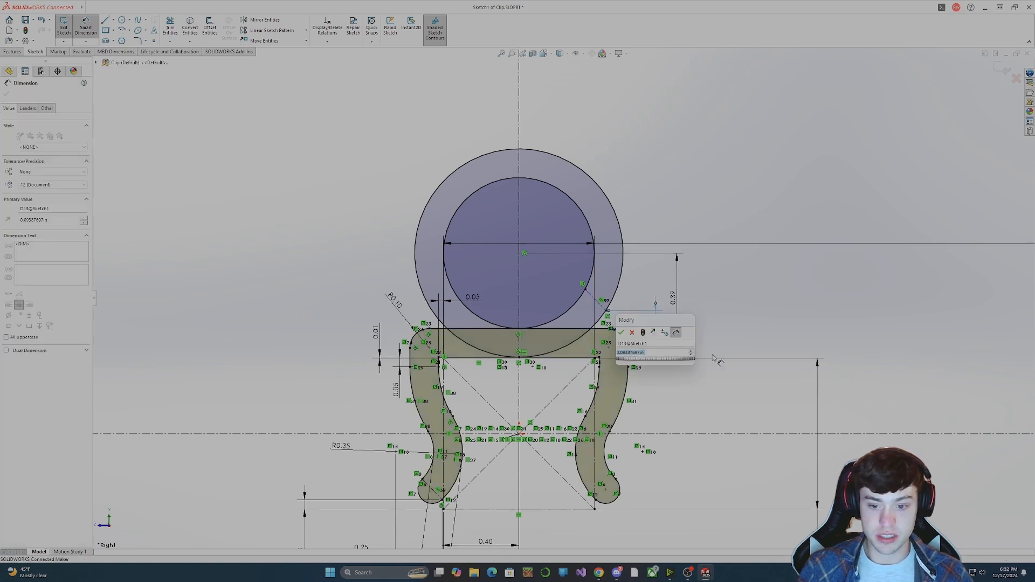
type("0.1")
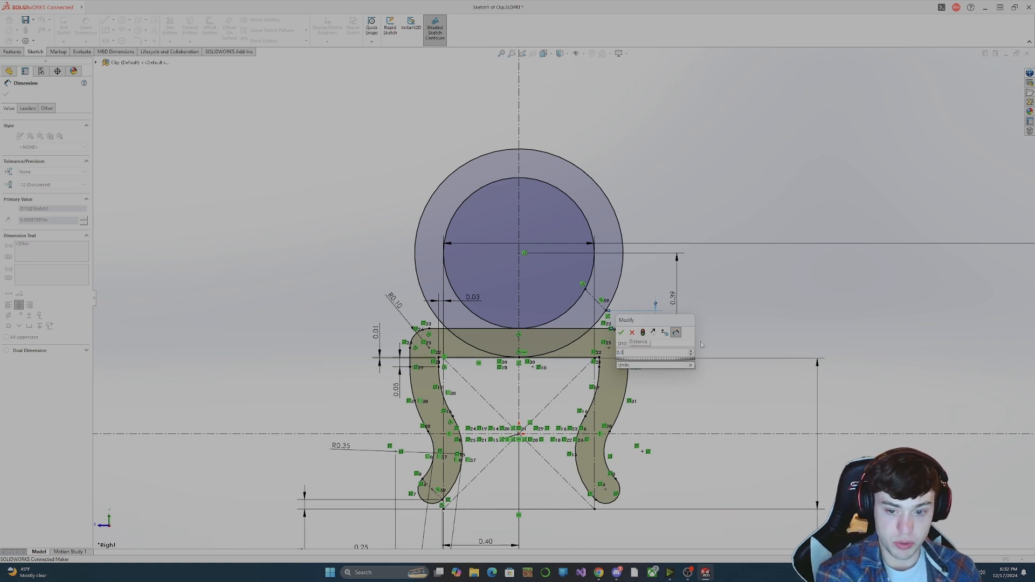
type("5")
key("Return")
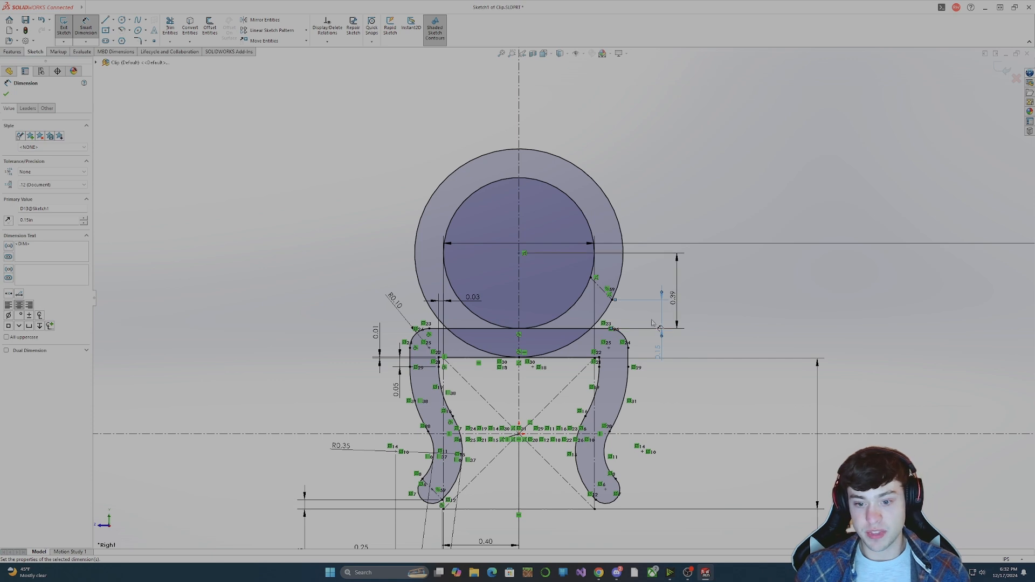
Set the vertical distance between the construction line's outer endpoint and the top bar to 0.25 in.
double_click(699, 340)
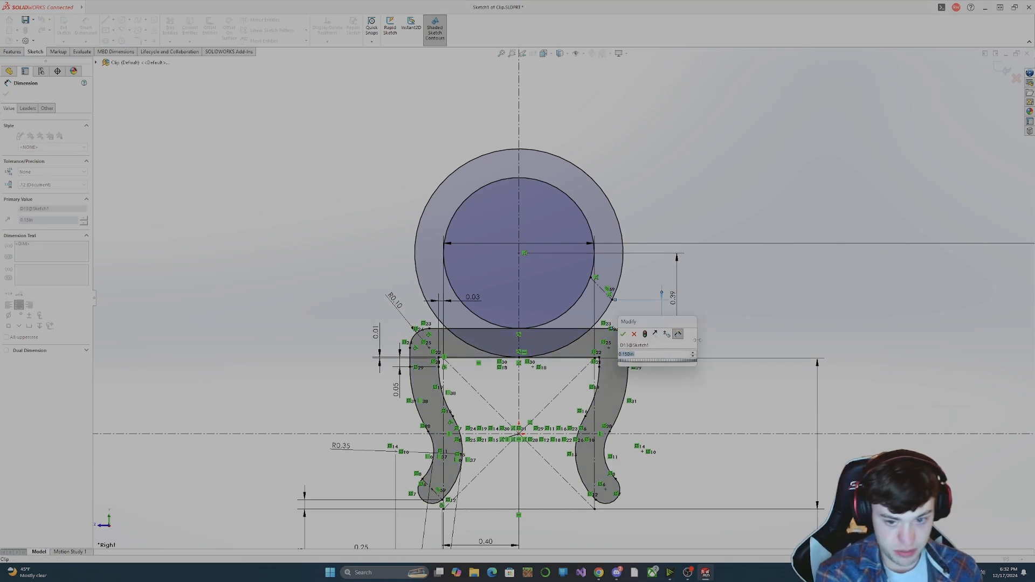
type("0")
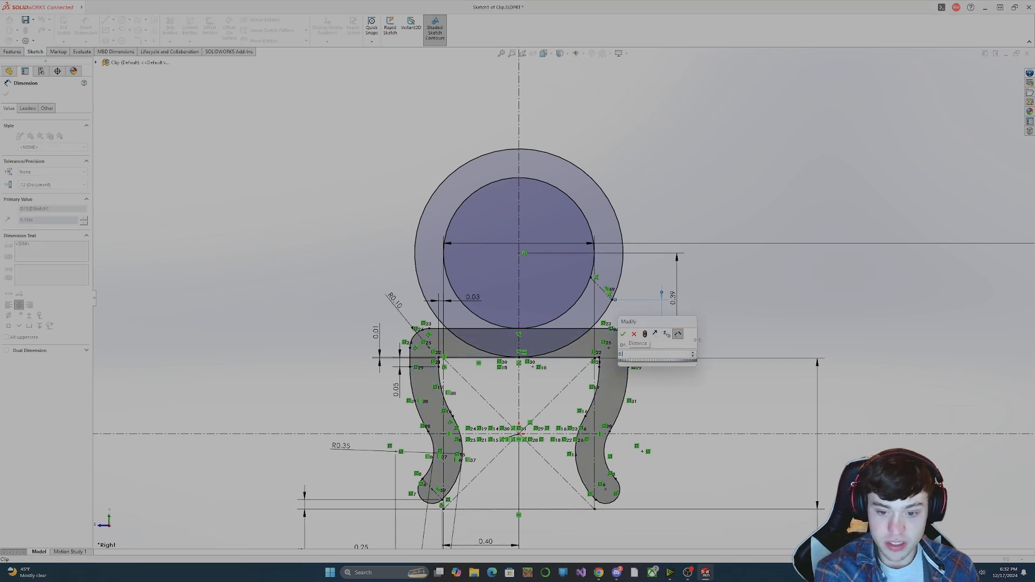
type(".25")
key("Return")
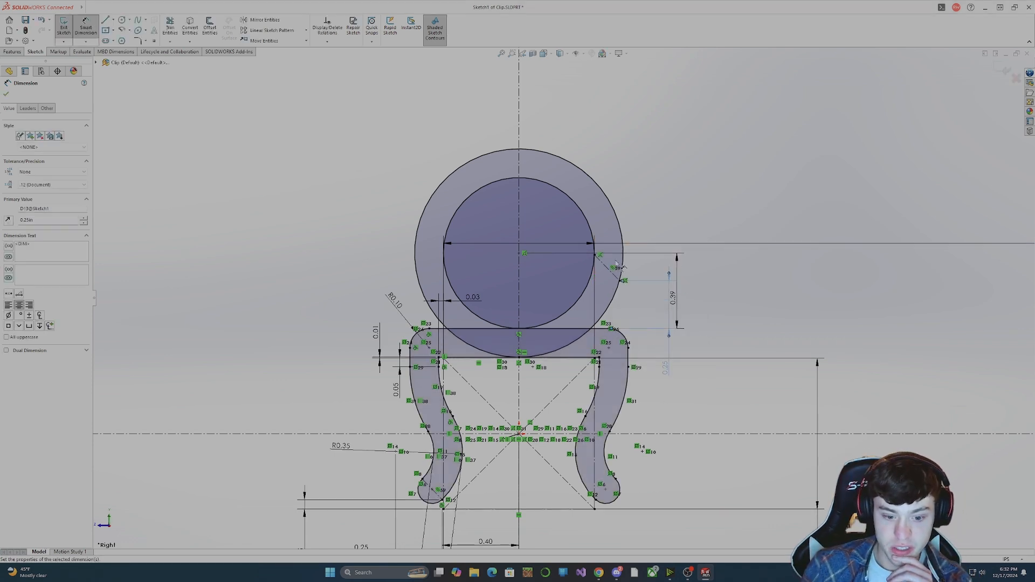
key("Escape")
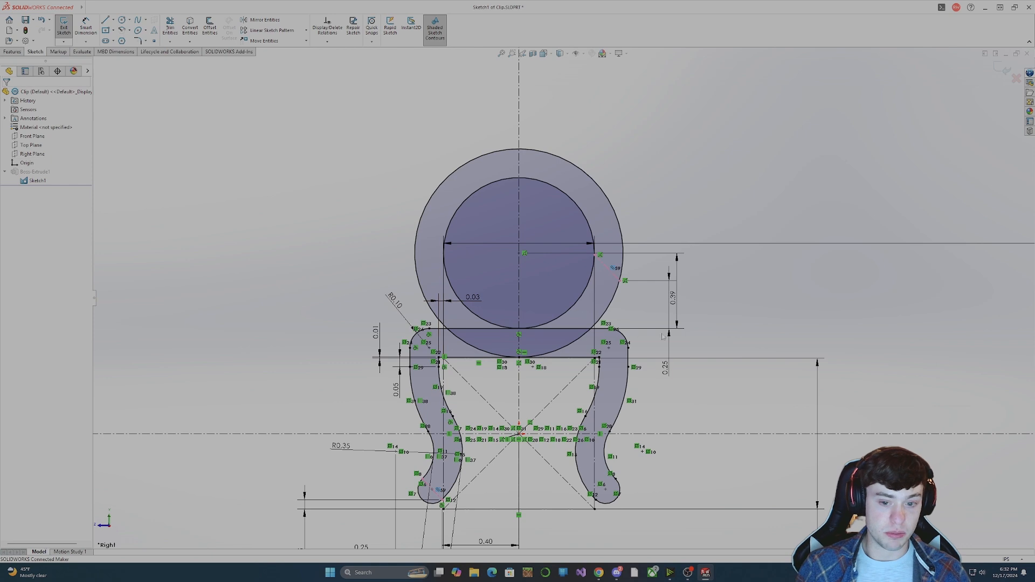
Replace the construction line's parallel relation with an equal-length relation to the short construction line in the clip's left foot.
left_click(610, 270)
left_click(27, 119)
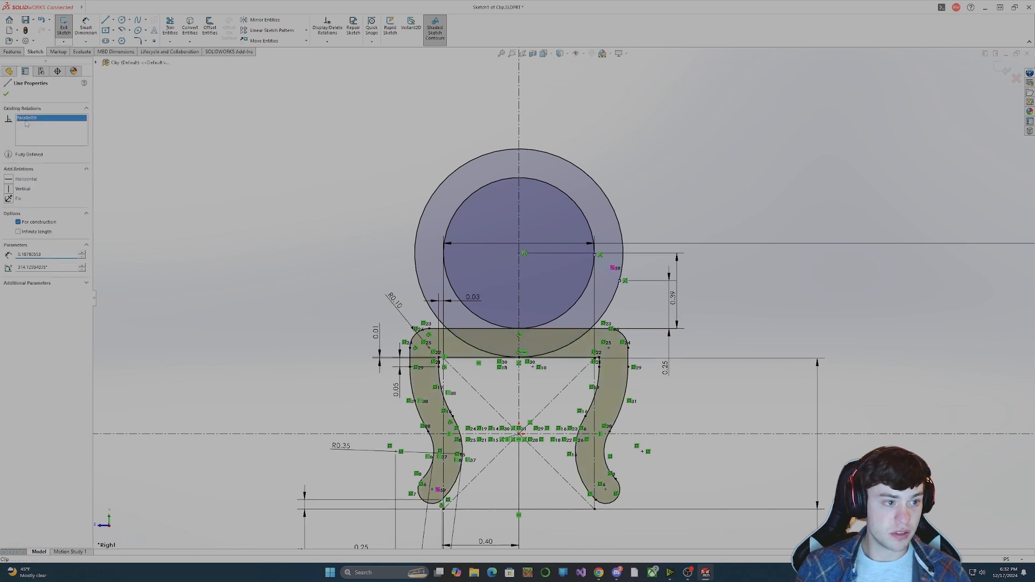
key("Delete")
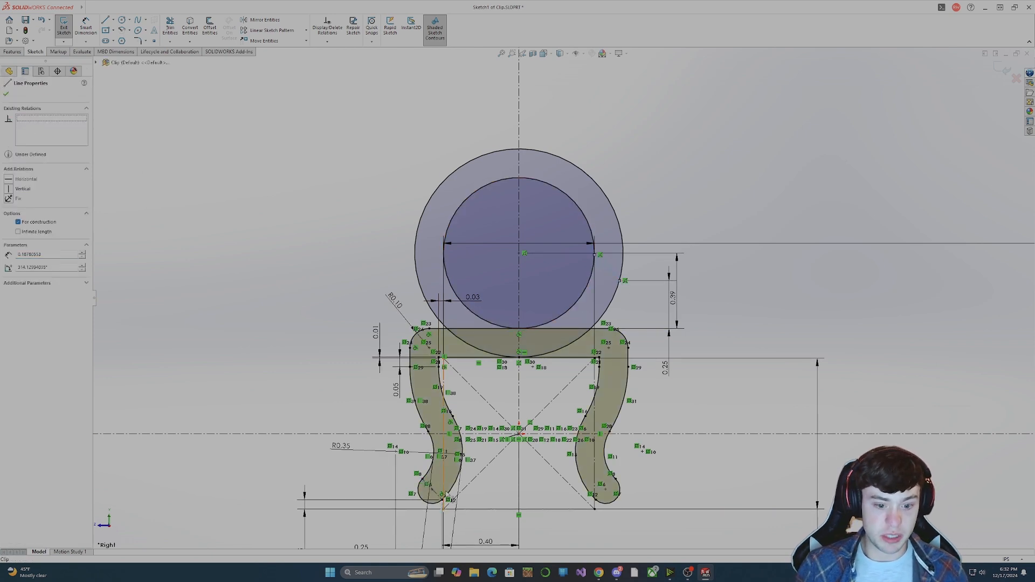
left_click(444, 428, "ctrl")
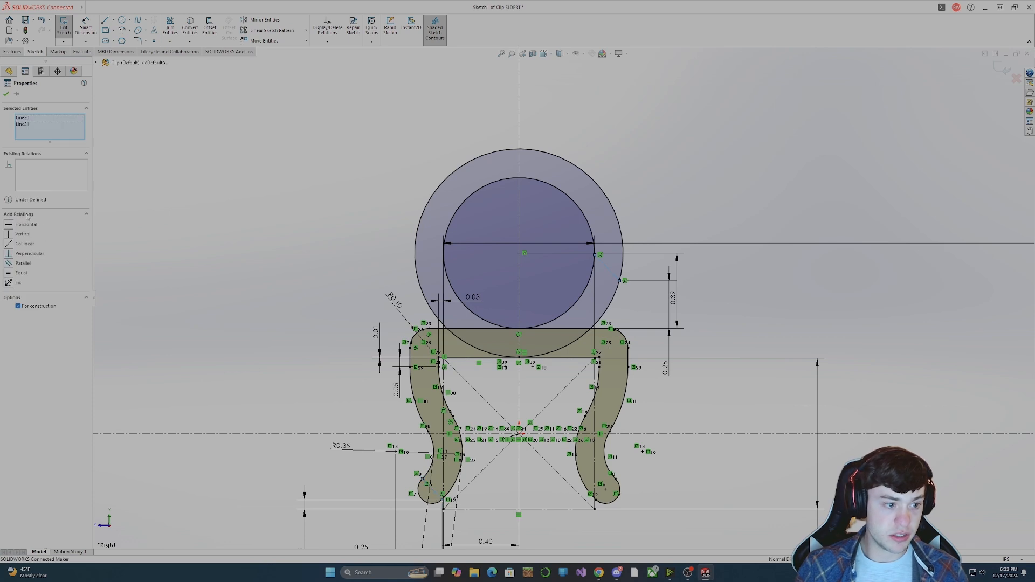
left_click(21, 272)
left_click(784, 298)
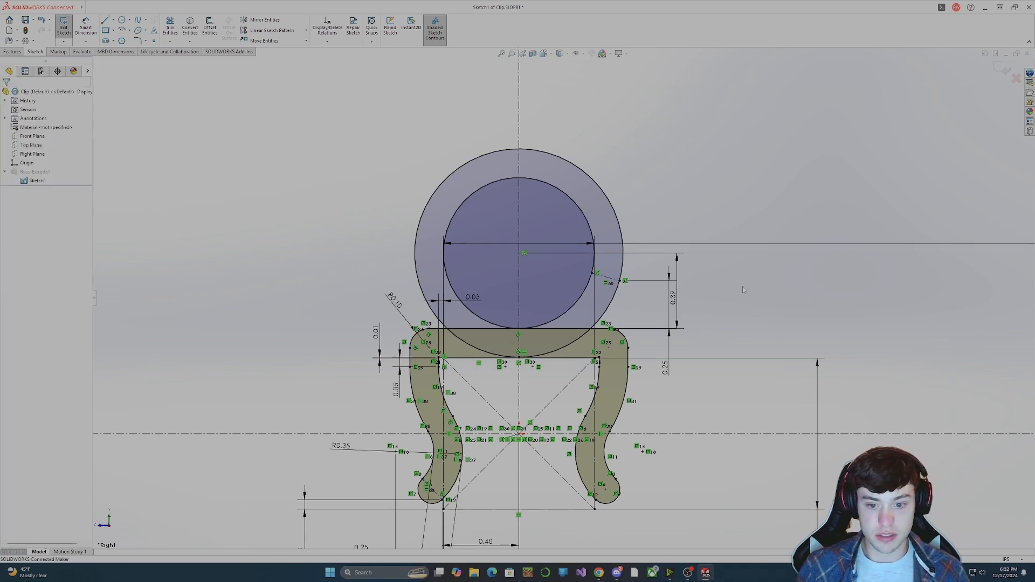
Move the 0.39 and 0.25 vertical dimensions farther out to the side of the ring.
left_click(611, 277)
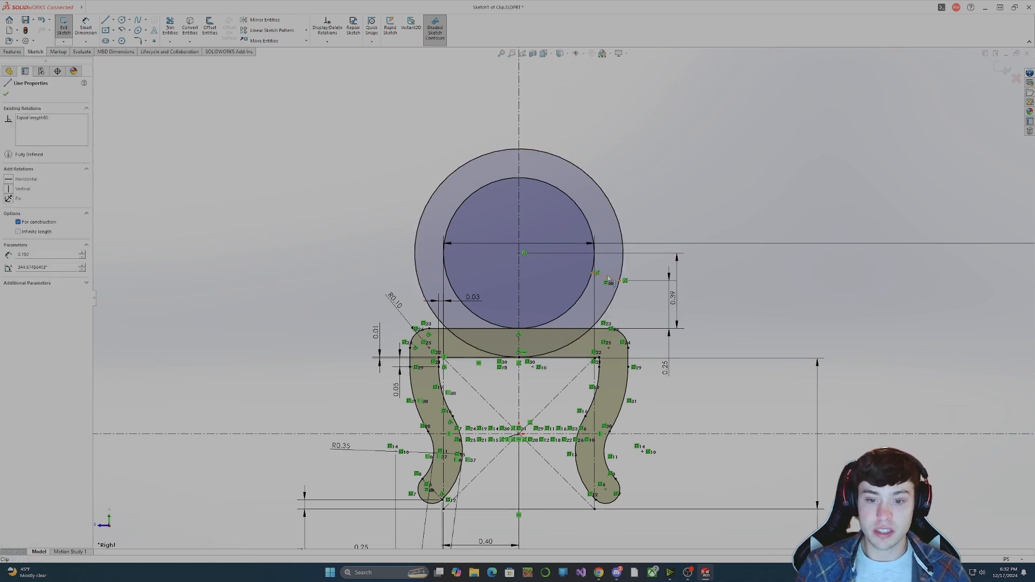
left_click(715, 273)
left_click_drag(674, 300, 708, 305)
left_click_drag(664, 365, 761, 310)
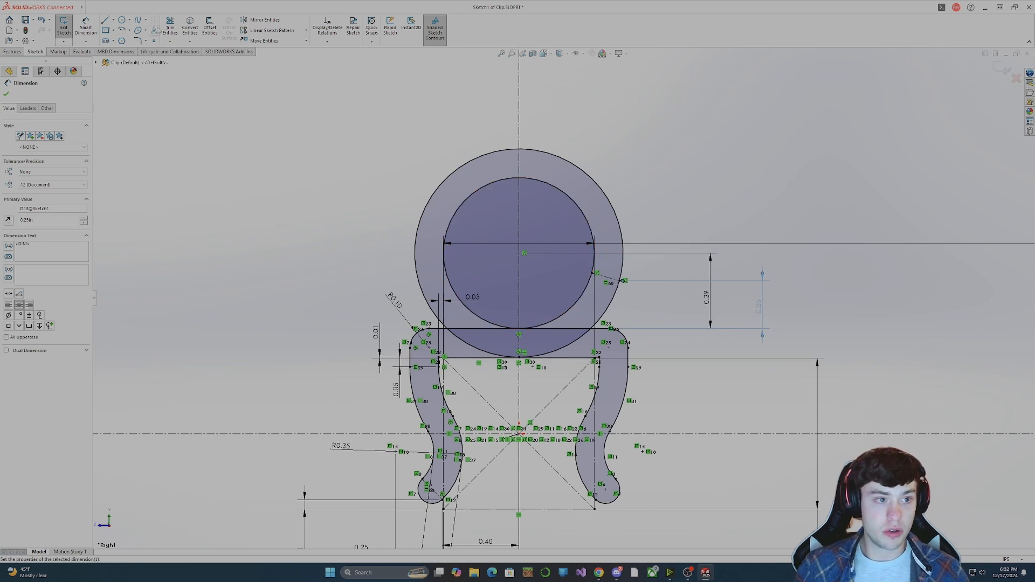
Draw a small circle centred on the construction line's midpoint and spanning the gap between the ring's two circles.
left_click(122, 21)
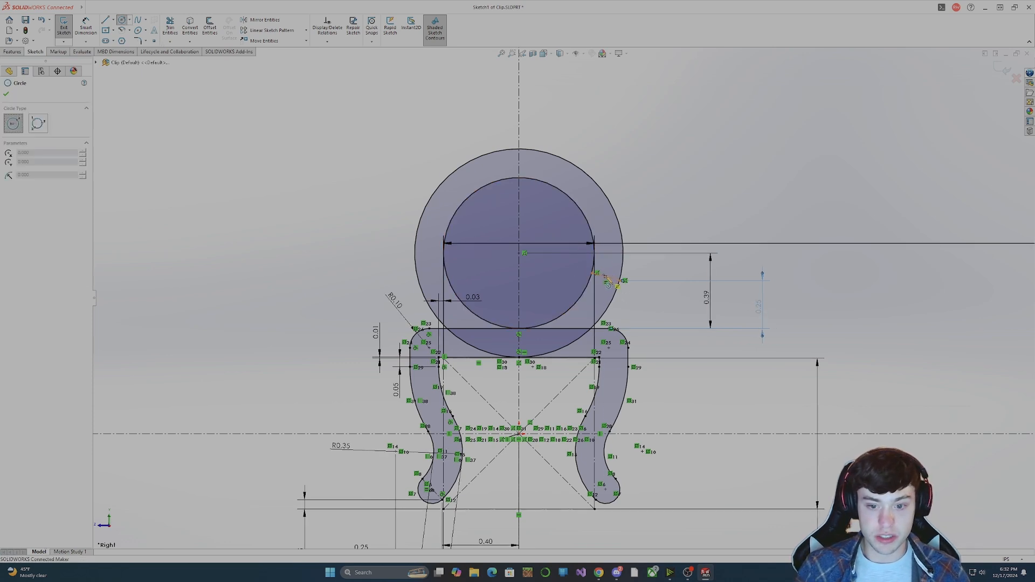
left_click(606, 278)
left_click(619, 291)
key("Escape")
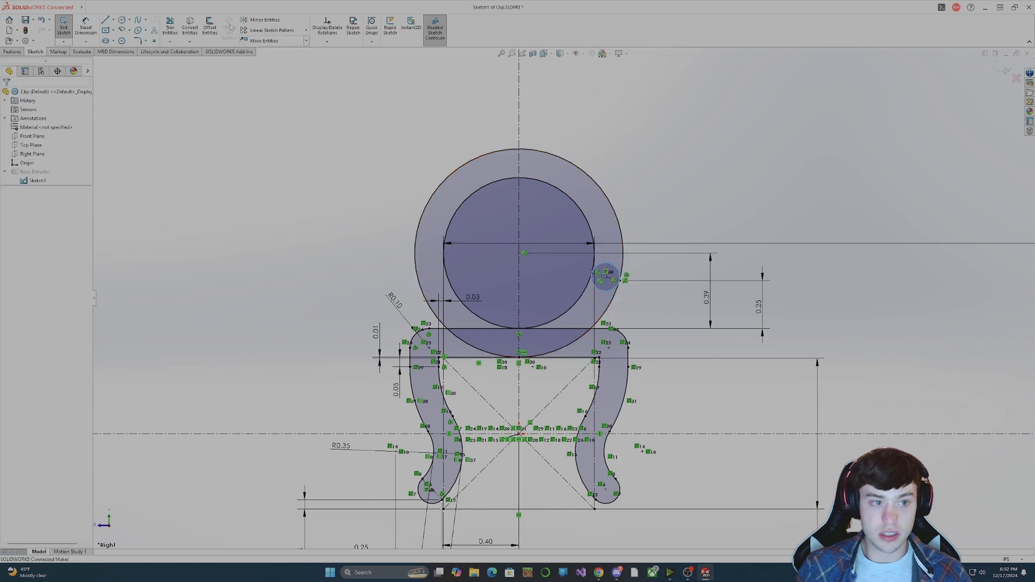
Trim the small circle's upper half, the ring's lower-right arcs and the arcs inside the top bar to leave an open, round-ended hook.
left_click(170, 27)
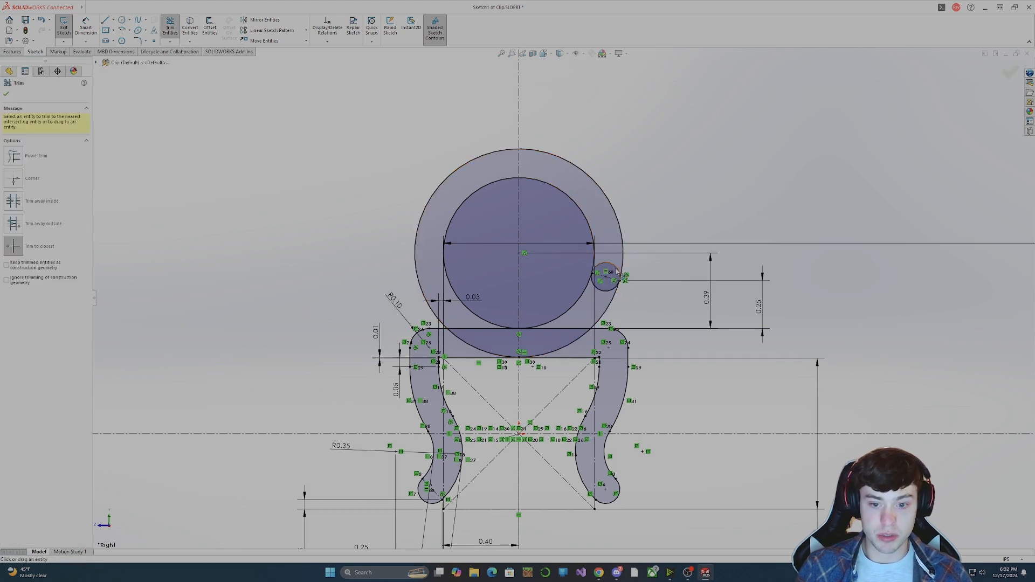
left_click_drag(611, 270, 616, 286)
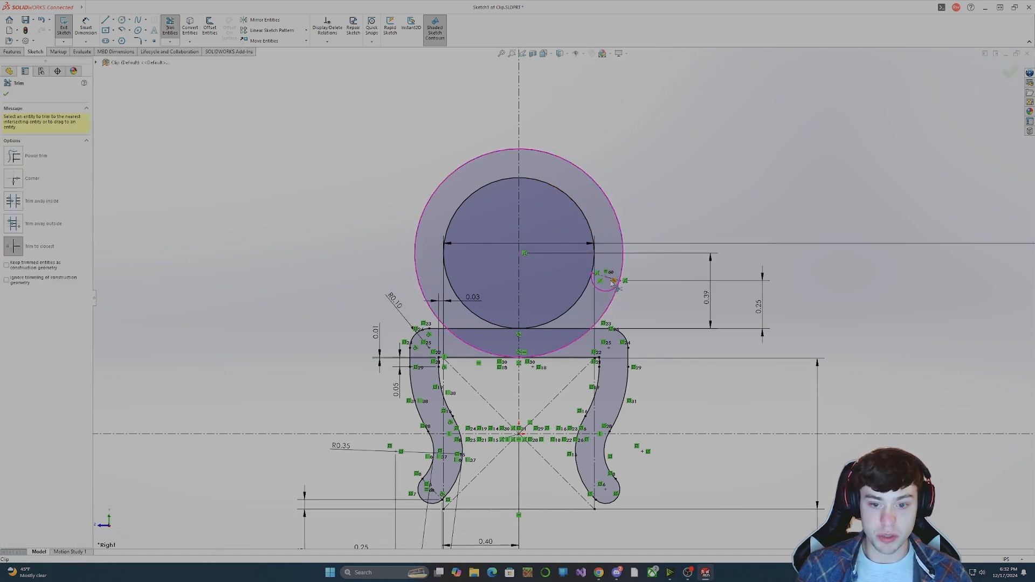
left_click(569, 313)
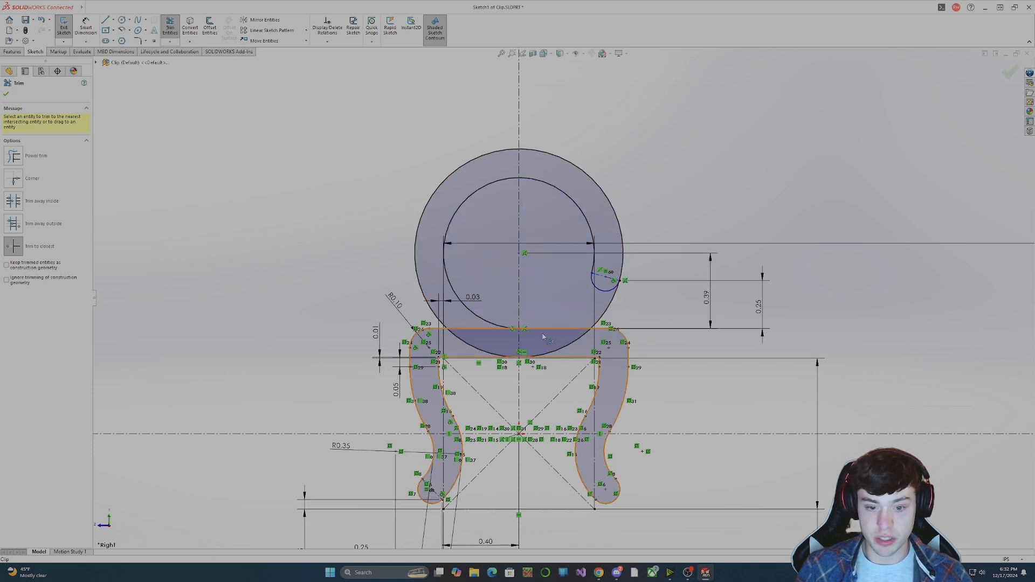
left_click(478, 349)
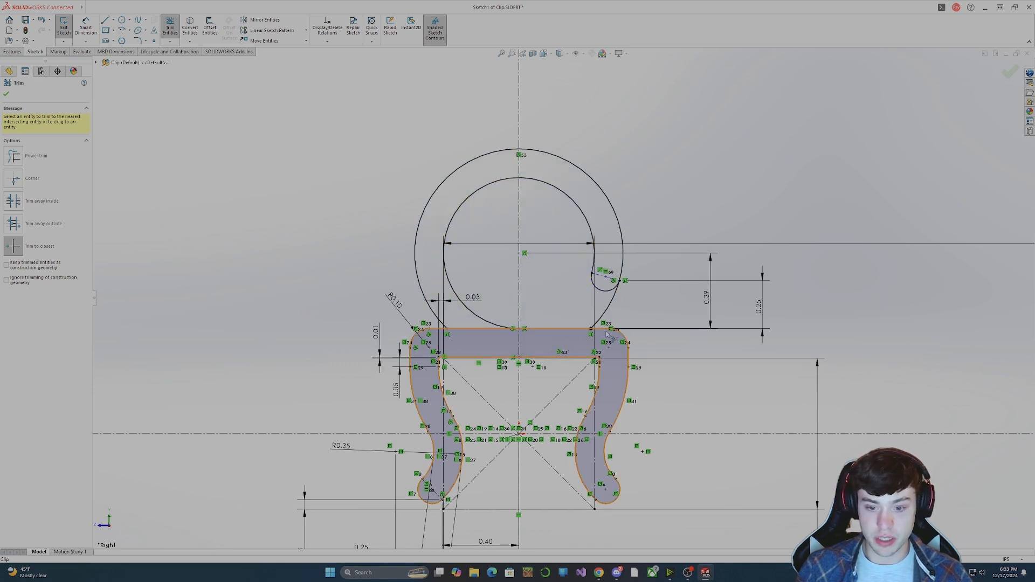
left_click(611, 315)
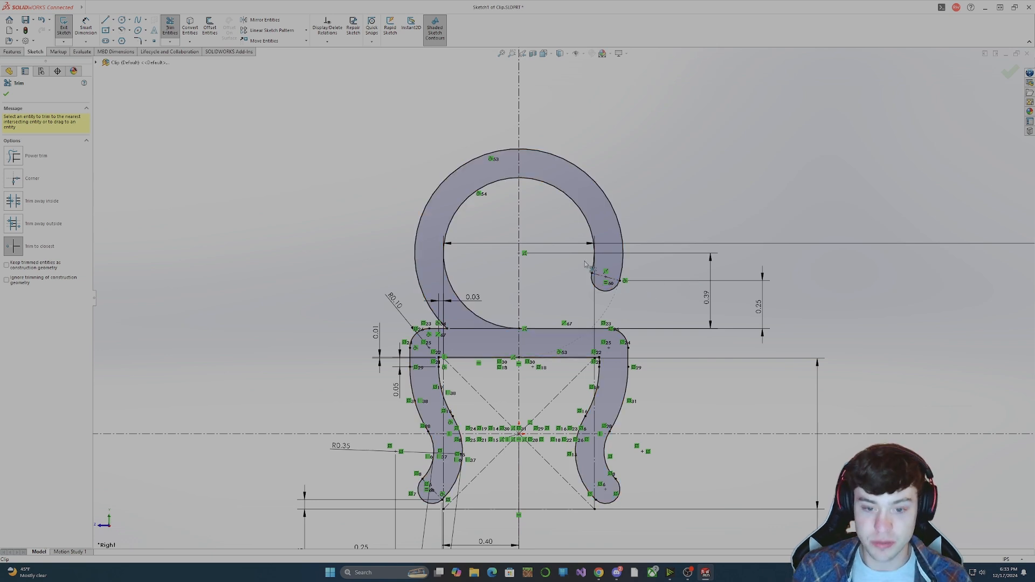
key("Escape")
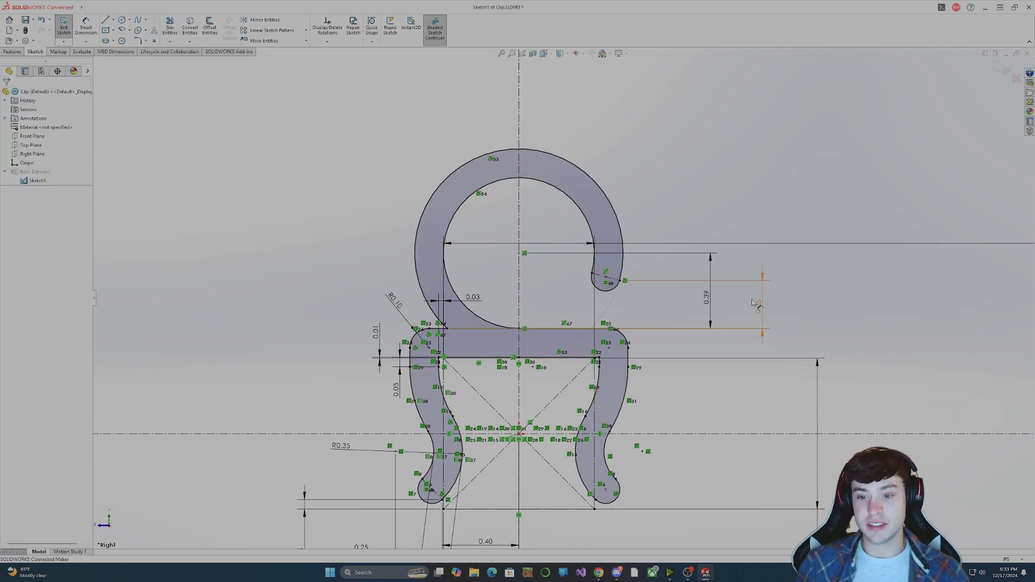
Move the 0.39 dimension closer to the hook and set the height of the hook's end above the top bar to 0.375 in.
left_click_drag(708, 301, 665, 300)
double_click(759, 306)
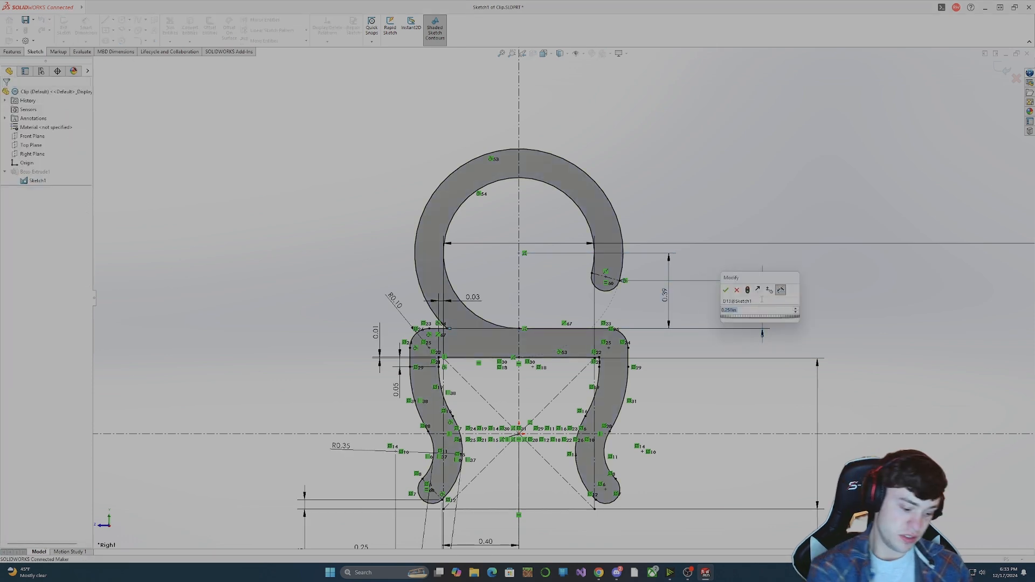
type(".375")
key("Return")
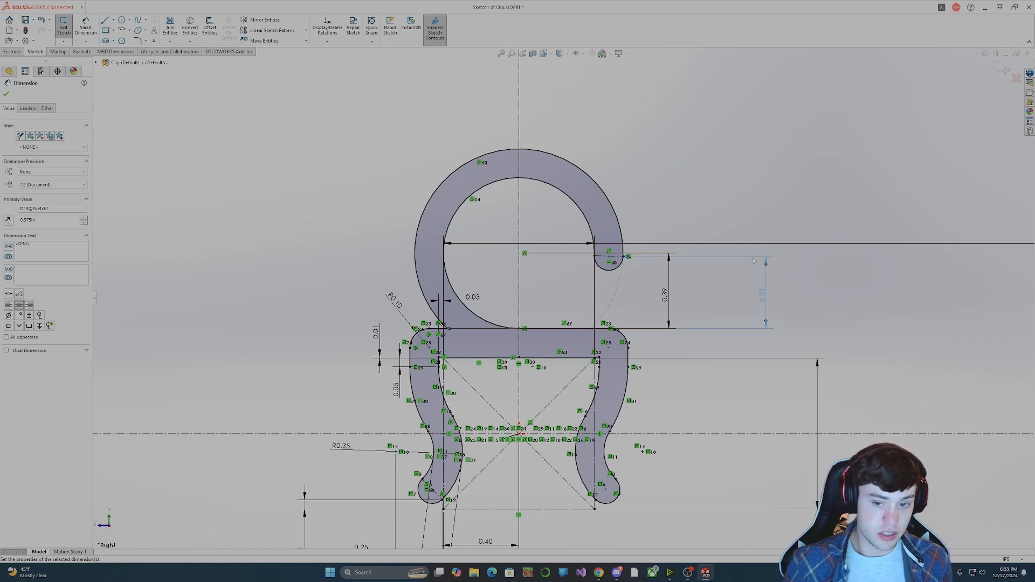
Set the height of the hook's end above the top bar to 5/16+.05 in.
double_click(764, 293)
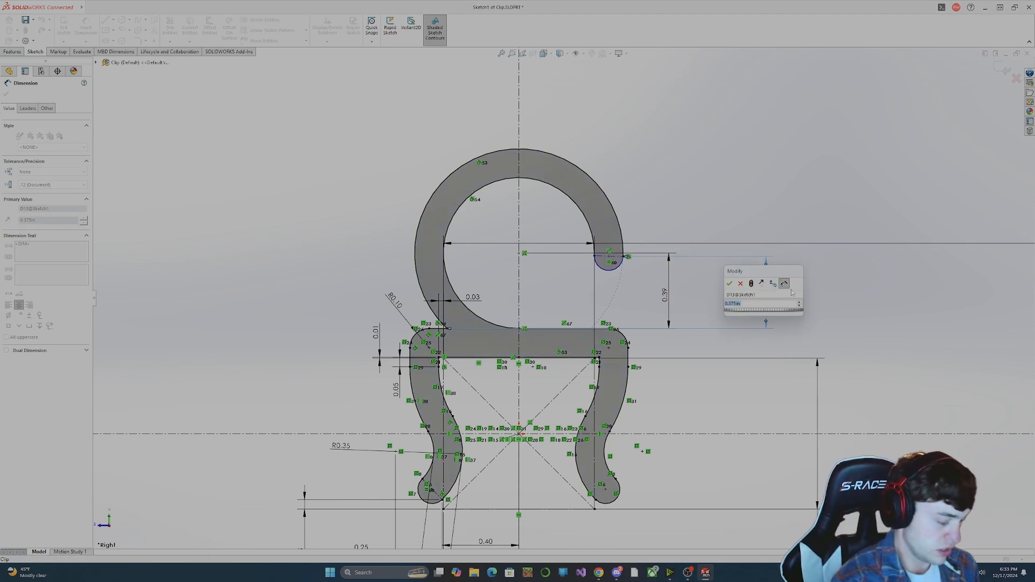
type("5/1")
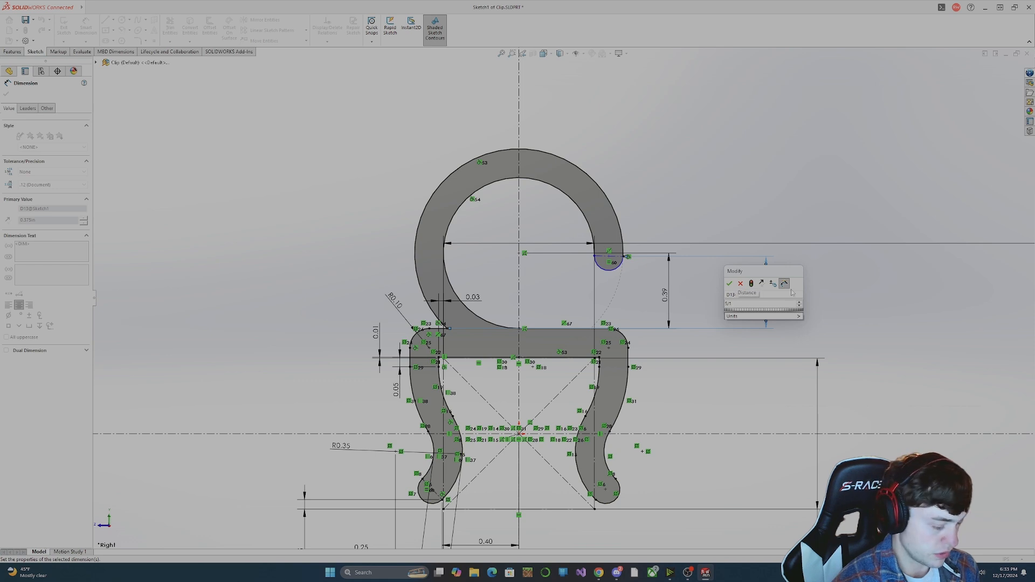
type("6+")
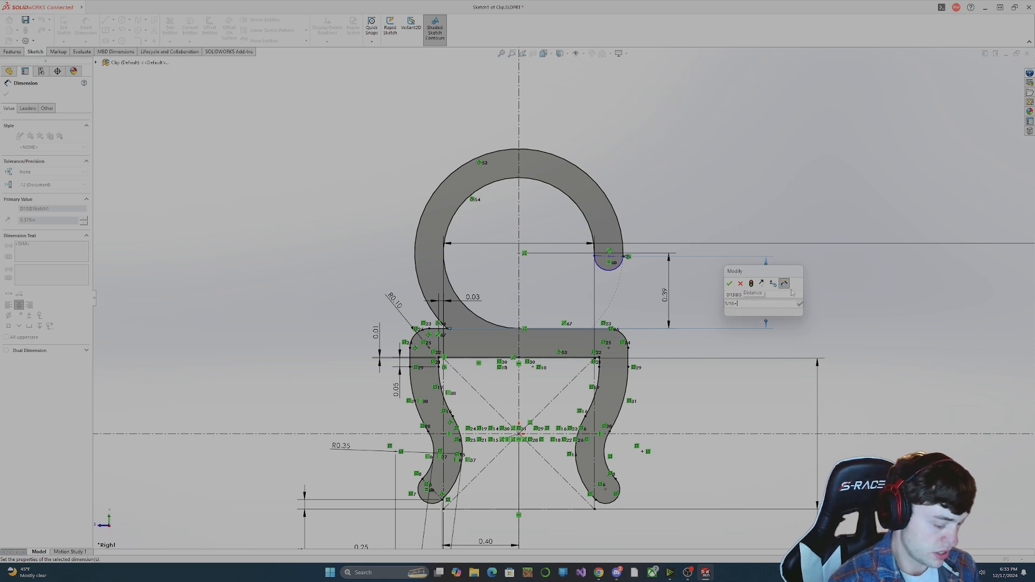
type(".")
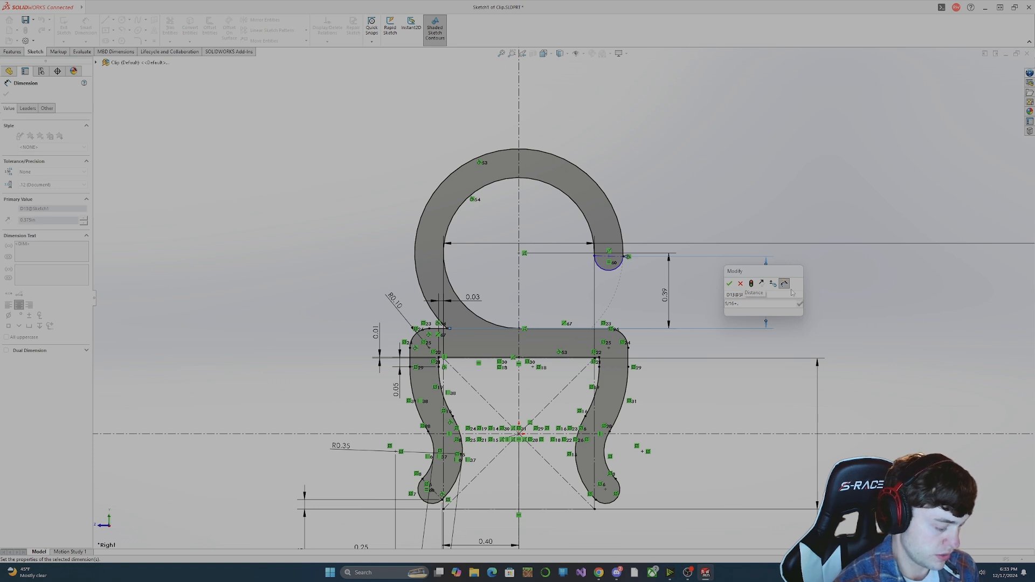
type("05")
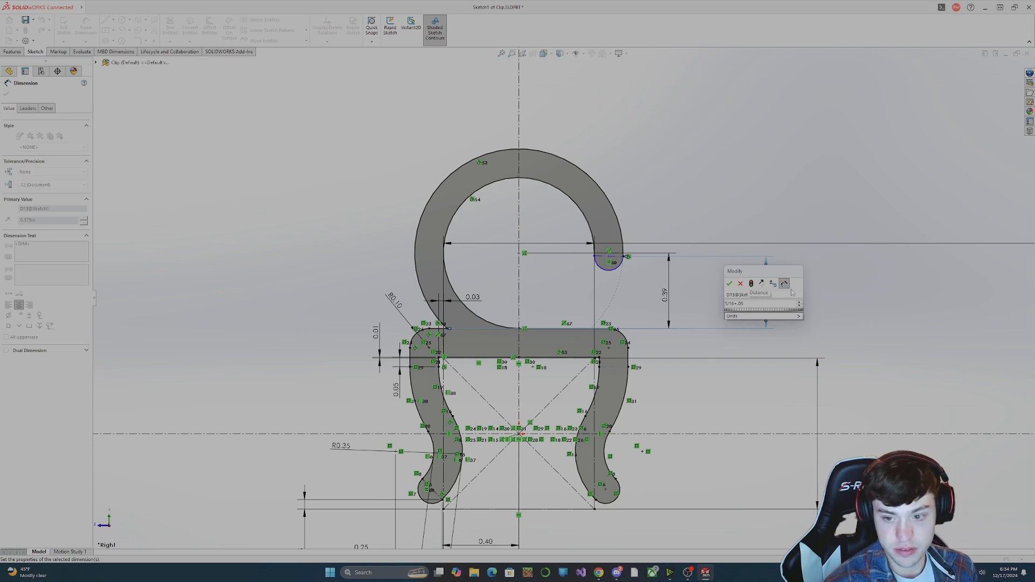
key("Return")
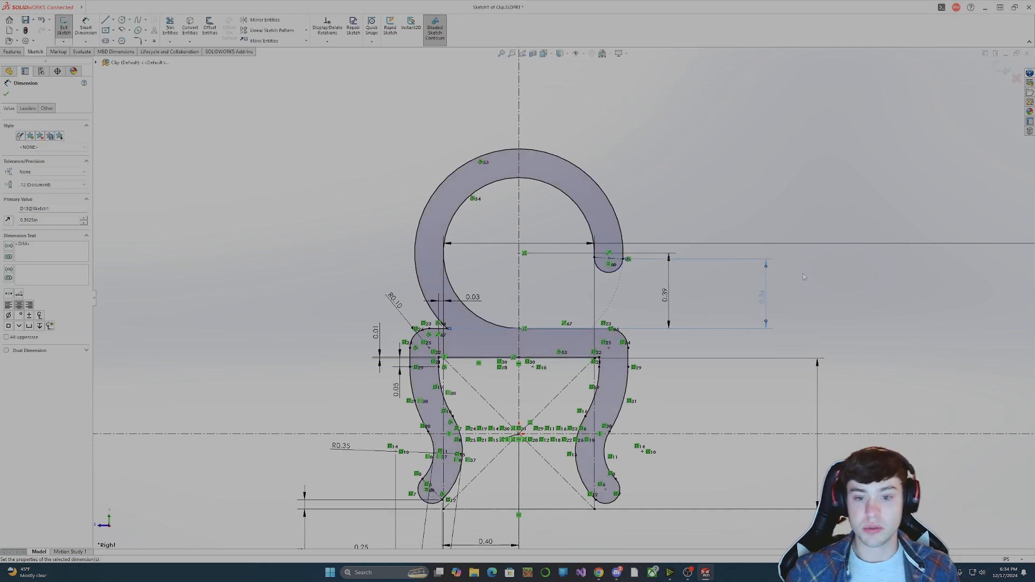
left_click(802, 265)
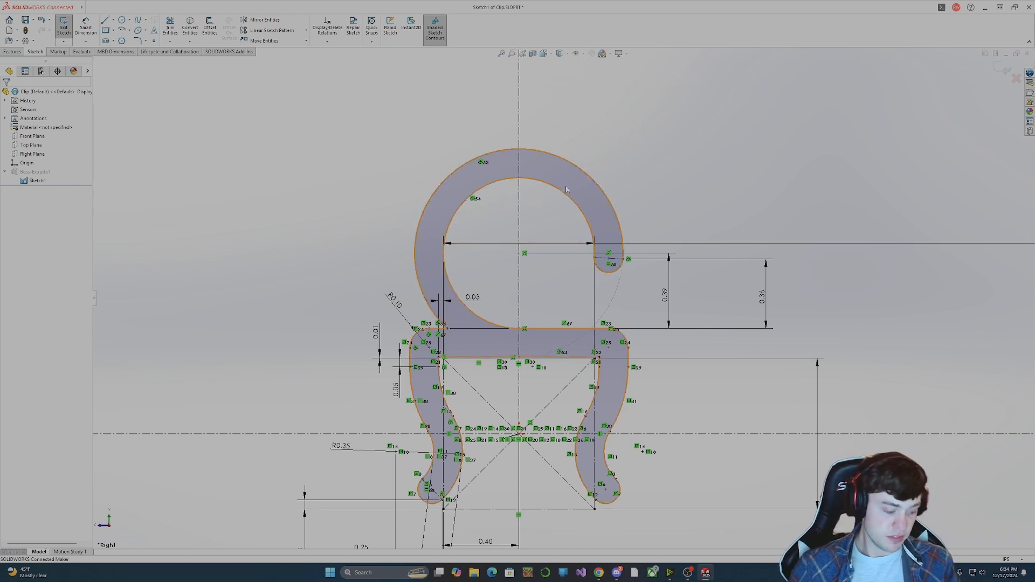
Exit the sketch, ignore the sketch error to rebuild the extrusion, dismiss the error report and view the clip at an angle.
left_click(63, 27)
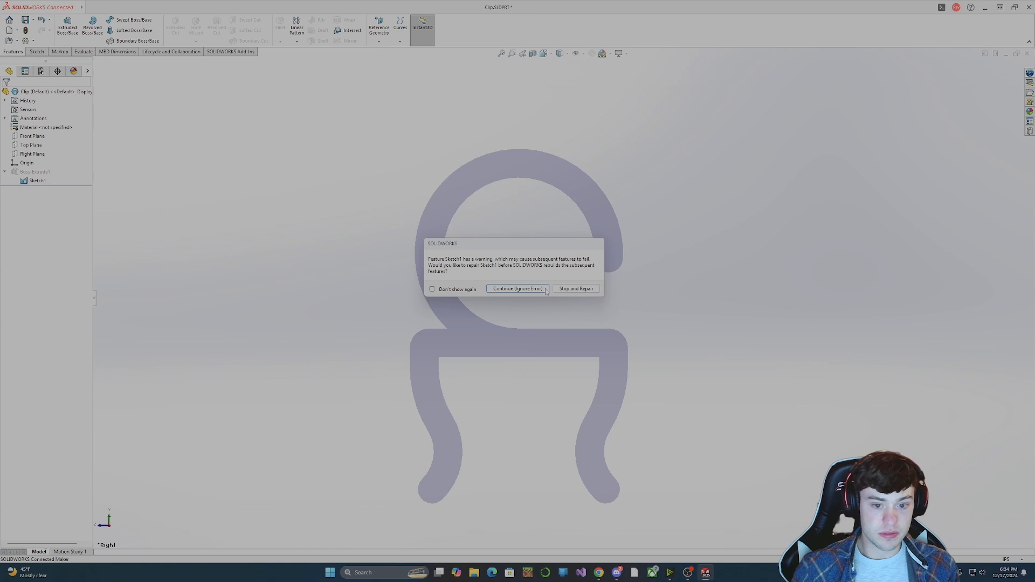
left_click(518, 288)
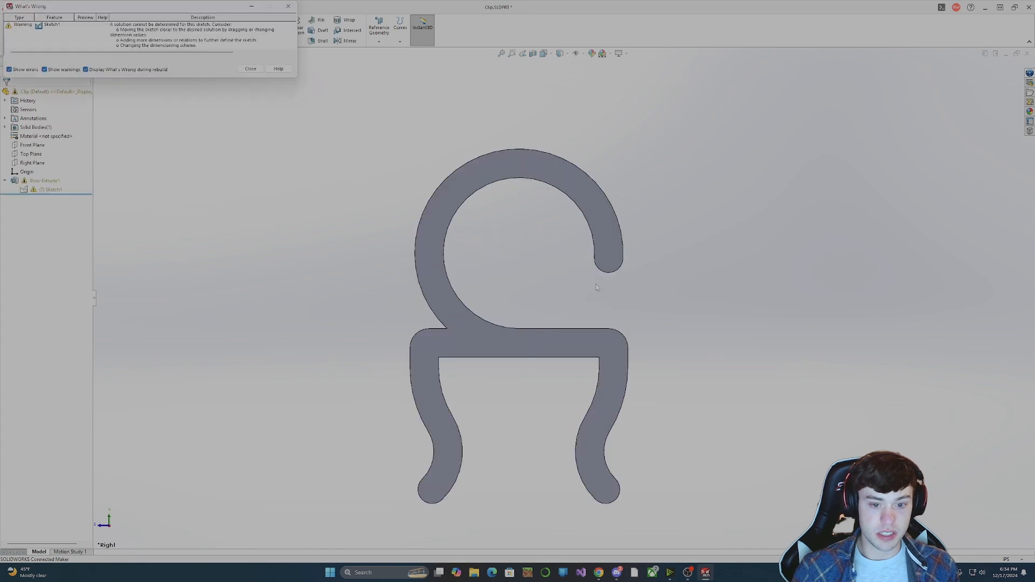
left_click(251, 69)
middle_click_drag(255, 217, 182, 225)
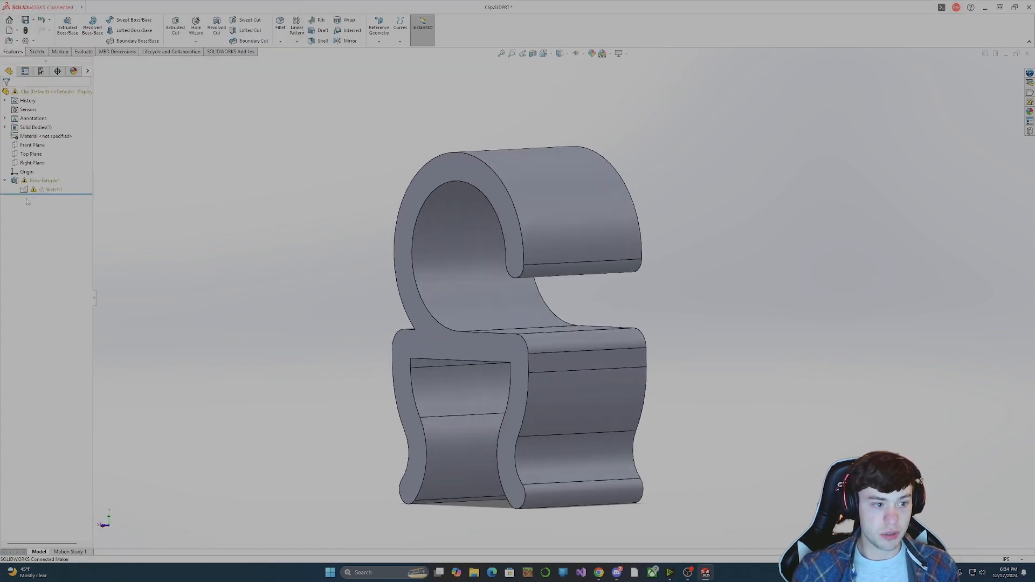
Reopen the extrusion's sketch for editing and undo the recent changes to the hook's dimensions.
left_click(44, 190)
left_click(53, 167)
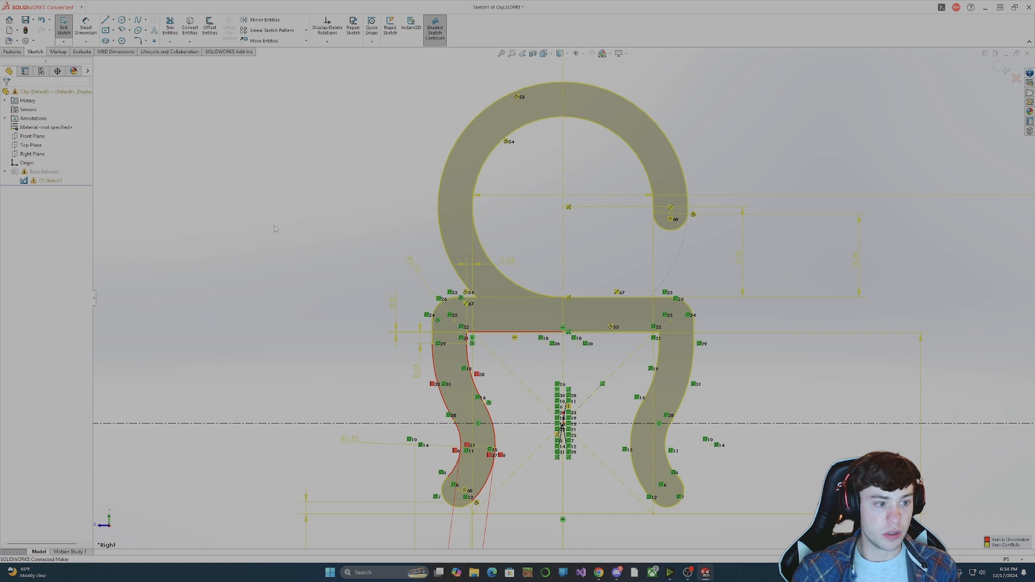
key("ctrl+z")
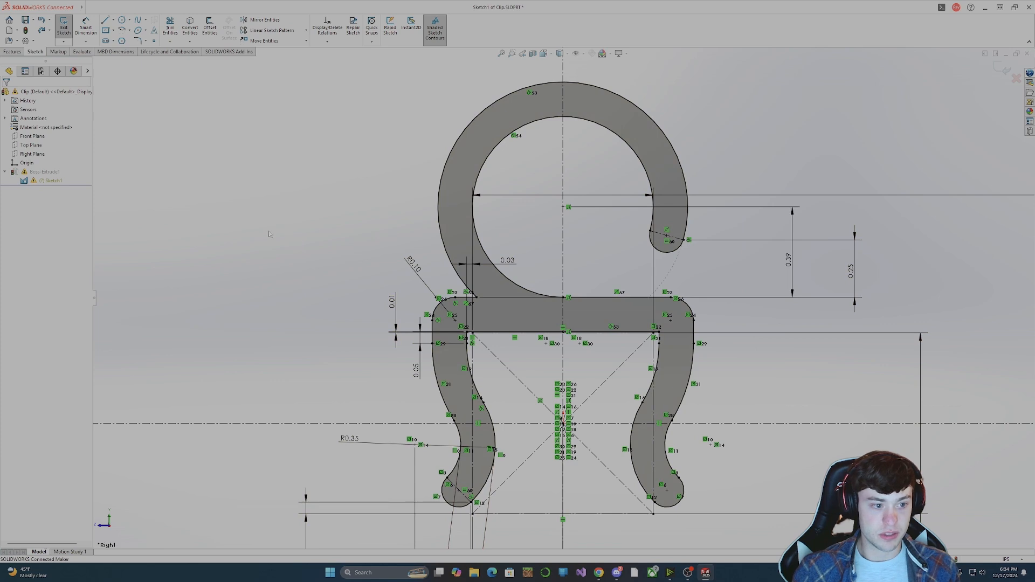
left_click(51, 181)
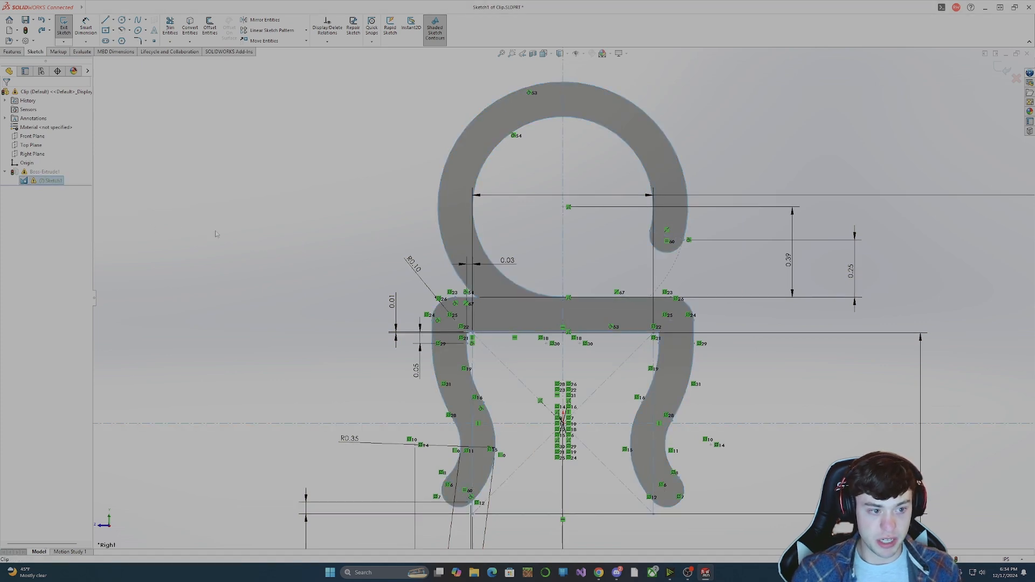
left_click(734, 319)
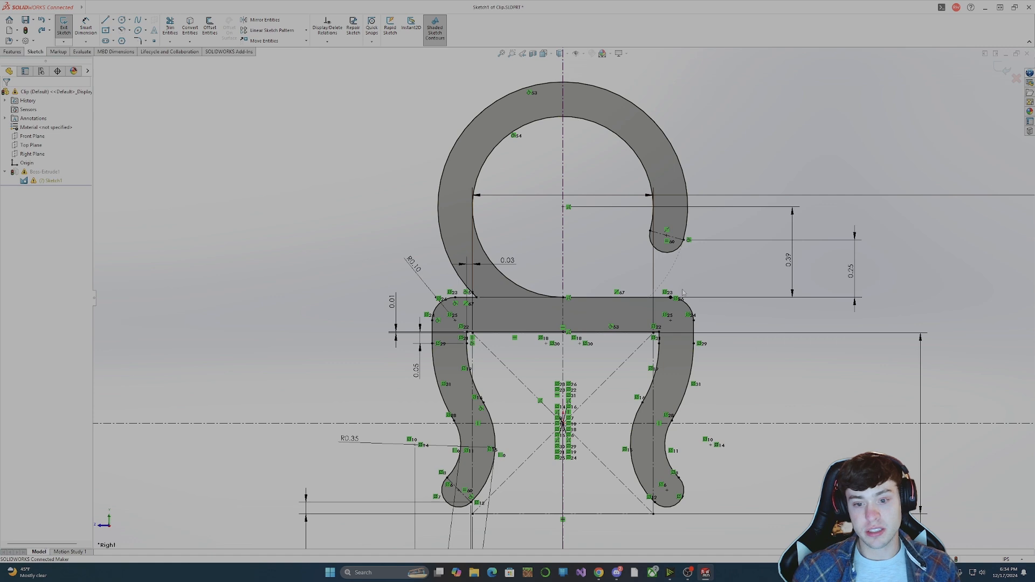
Check the relations of the top bar's upper edge and rounded corner, and delete the two line segments forming that edge.
left_click(630, 299)
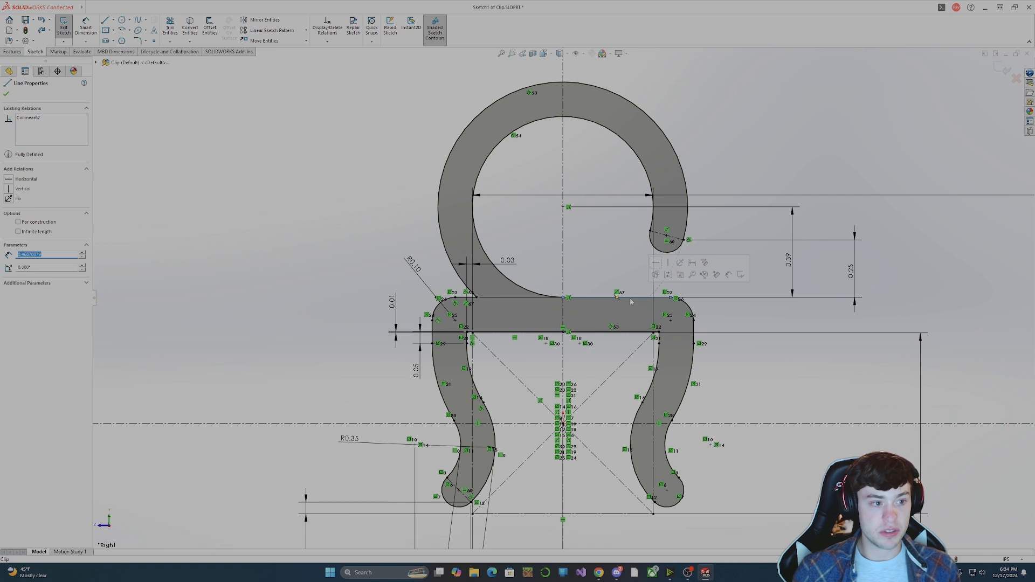
left_click(686, 305)
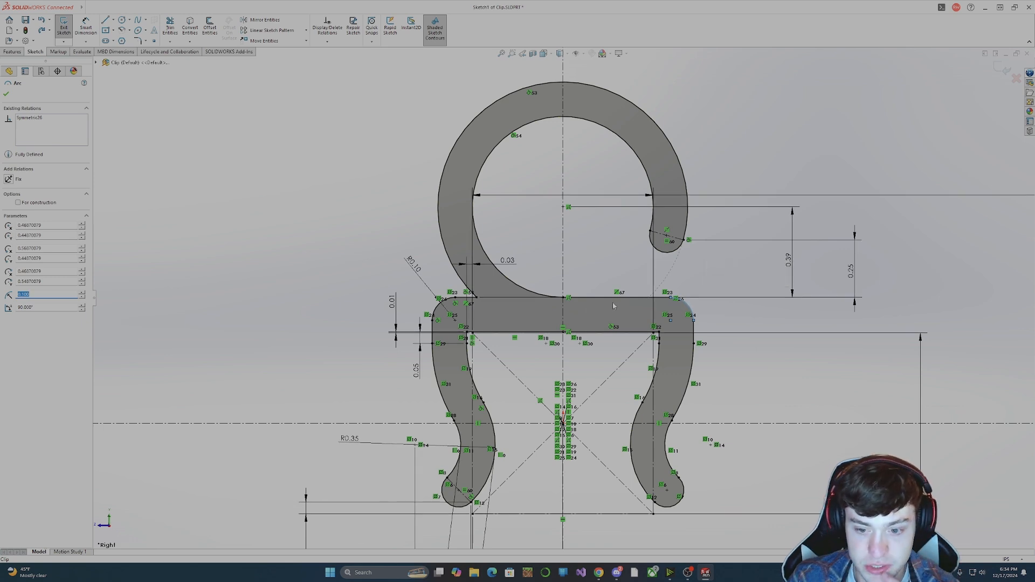
left_click(466, 298)
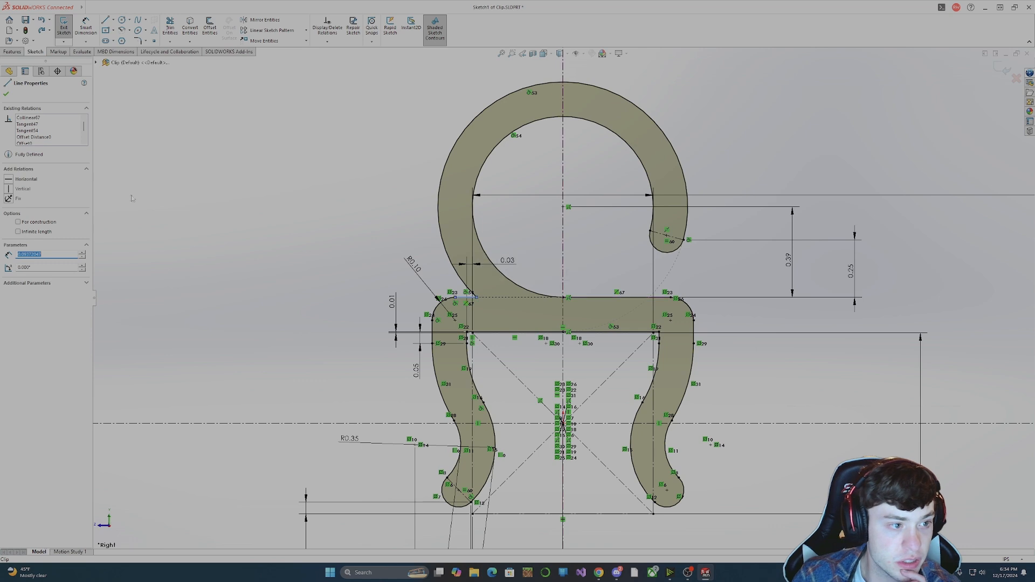
scroll(64, 137, "down", 1)
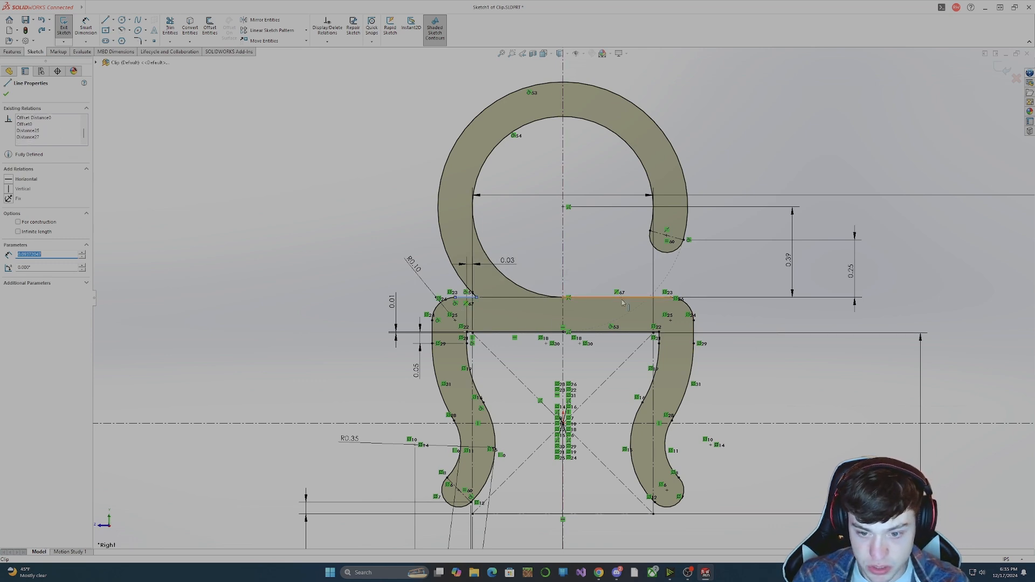
left_click(671, 299)
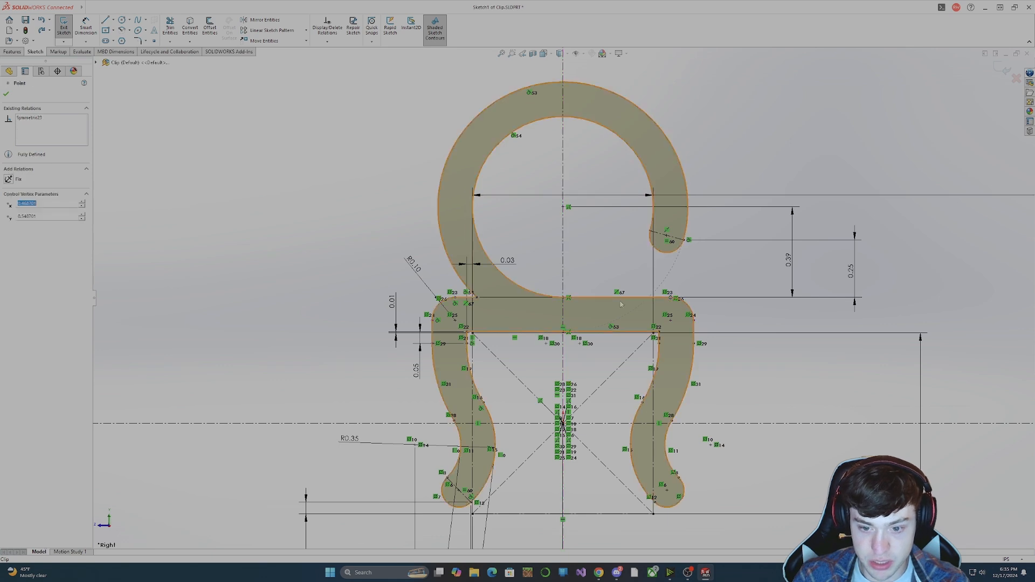
left_click(465, 298)
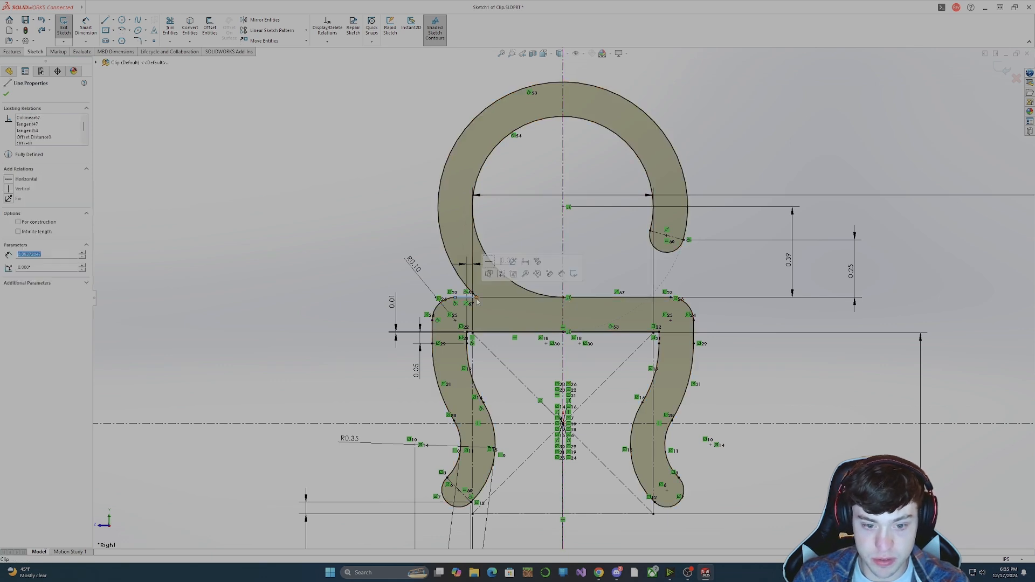
key("Delete")
left_click(472, 287)
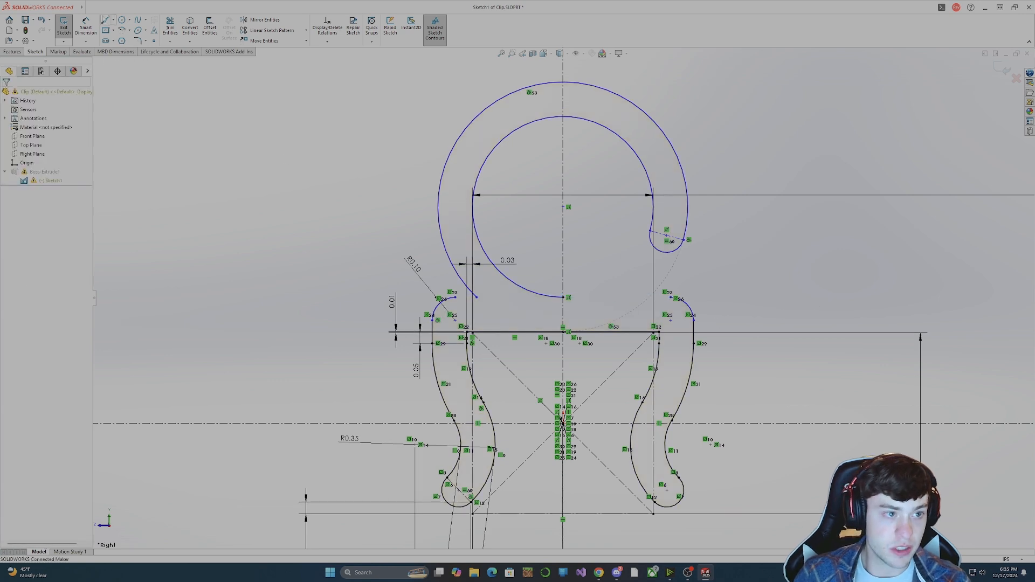
Redraw the top bar's upper edge as two horizontal lines joining each rounded corner to the nearest end of the ring's arcs.
left_click(106, 20)
left_click_drag(455, 297, 476, 297)
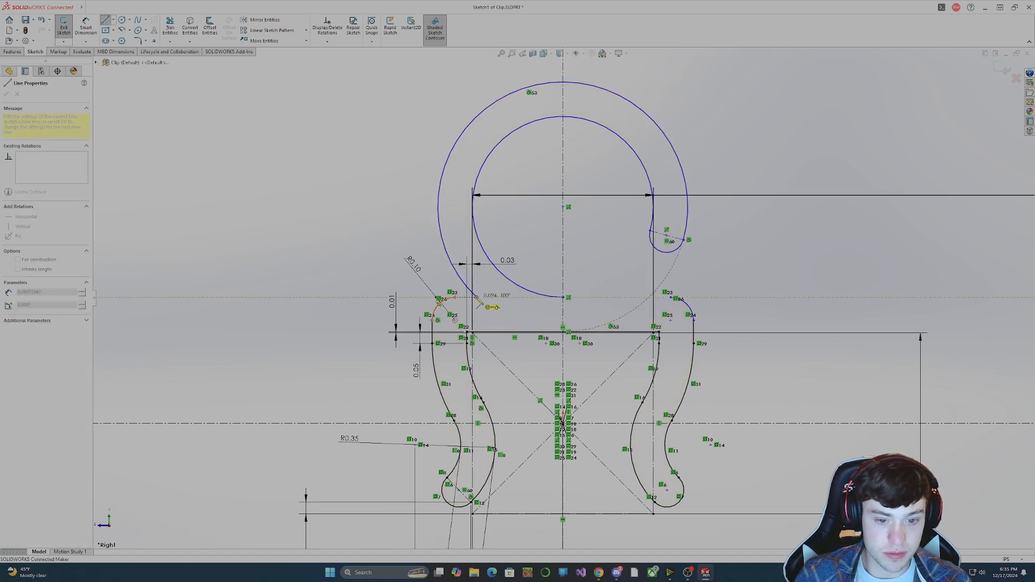
key("Escape")
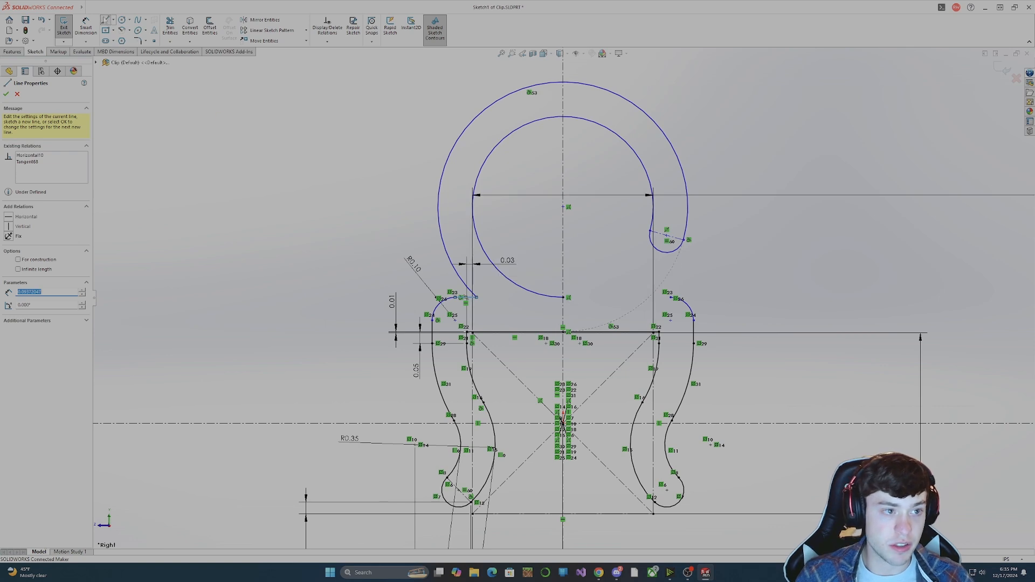
left_click(106, 20)
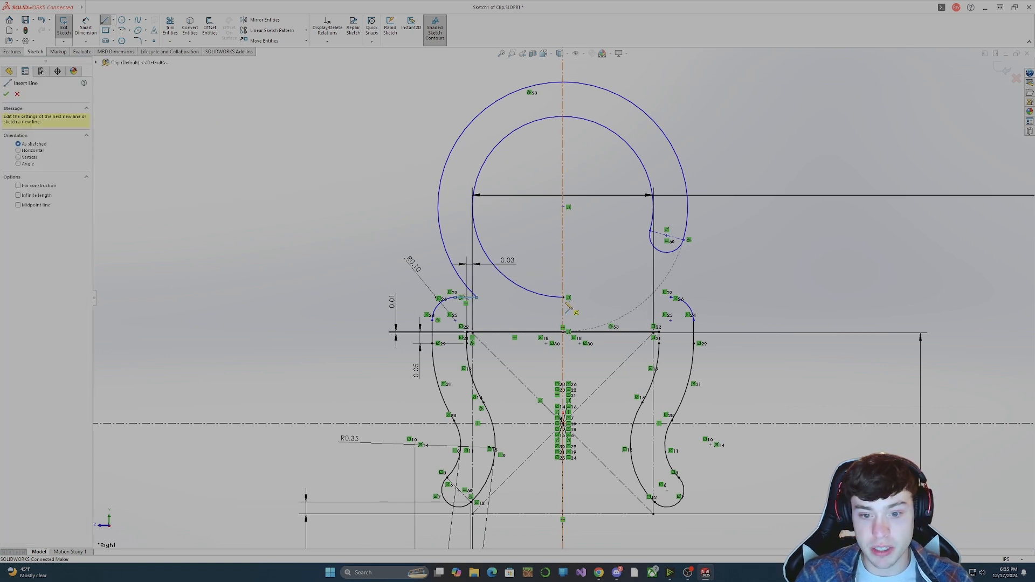
mouse_move(563, 297)
left_mouse_down()
mouse_move(680, 299)
mouse_move(671, 298)
left_mouse_up()
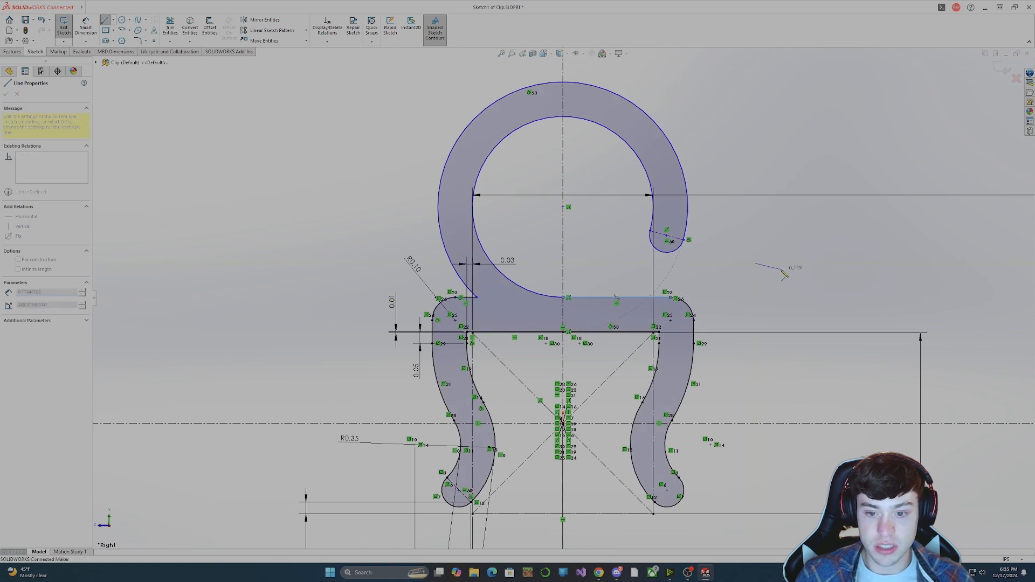
key("Escape")
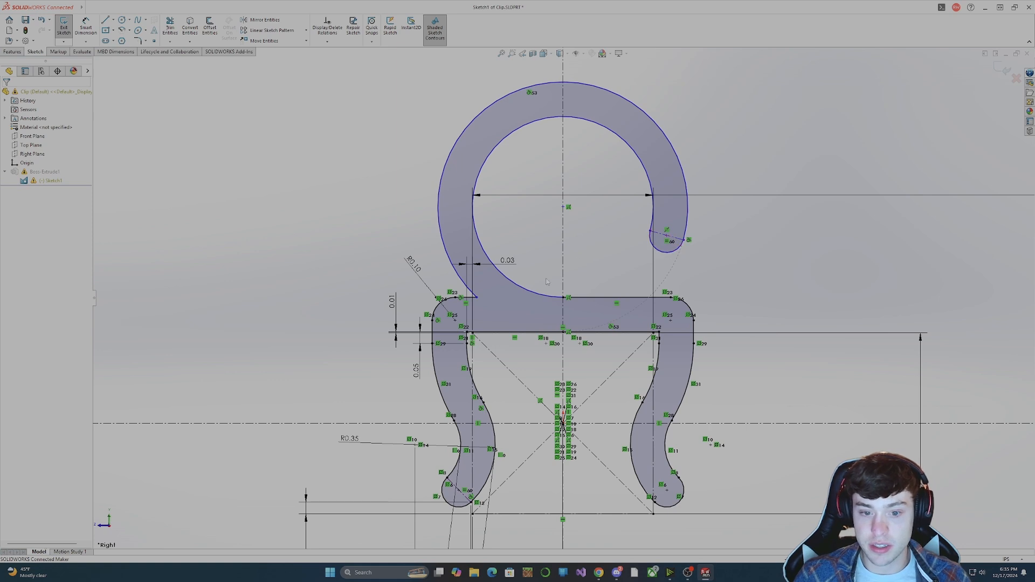
Dimension the hook's thickness between the ring's inner and outer arcs, placing the dimension beside the hook's open end.
left_click(85, 27)
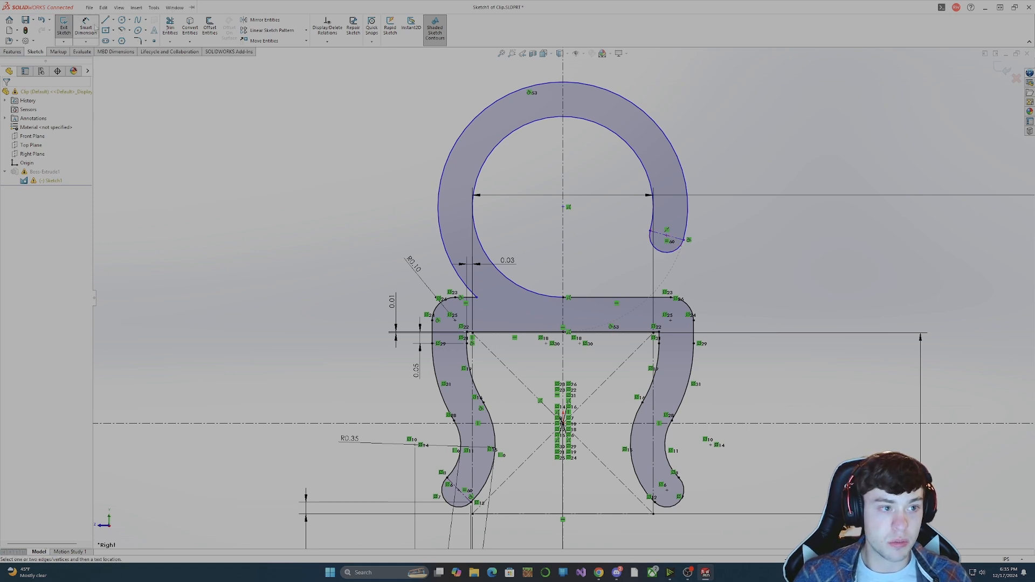
left_click(680, 242)
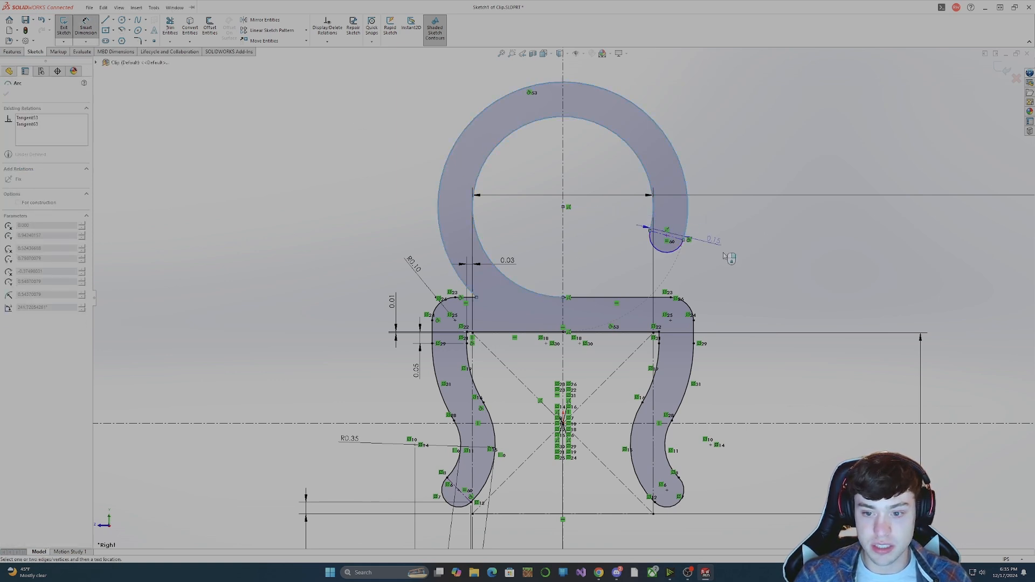
left_click(754, 226)
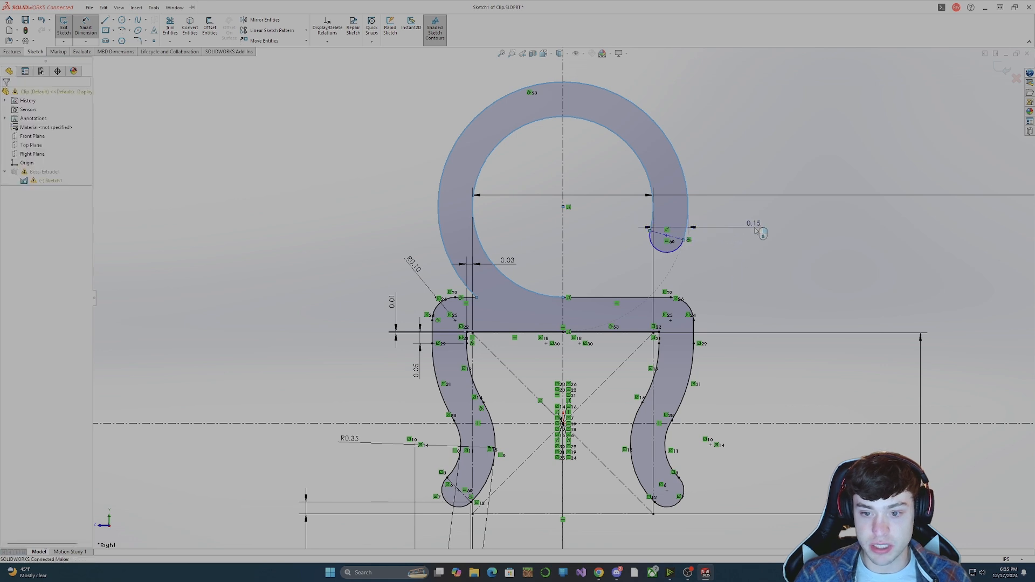
left_click(719, 217)
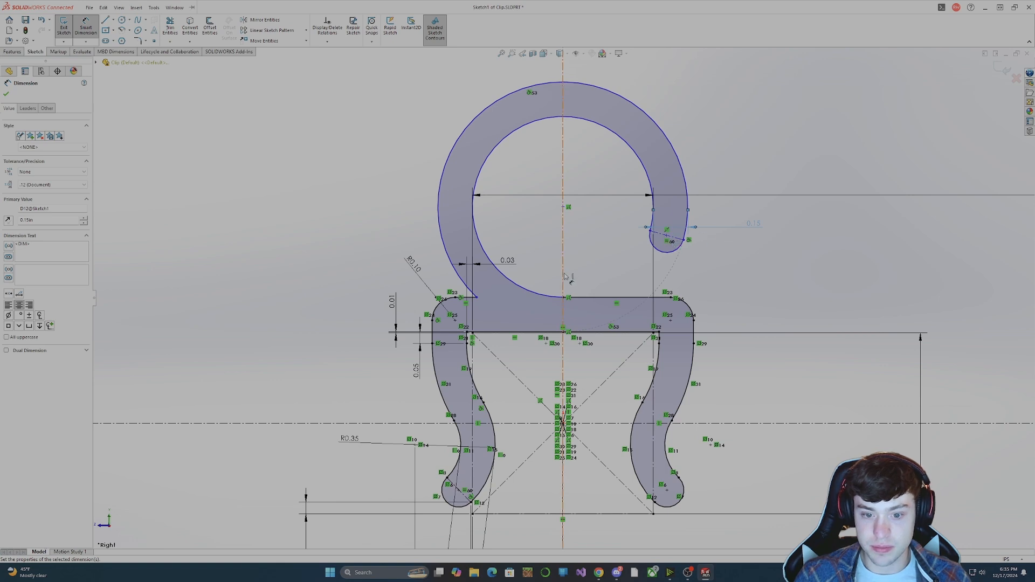
key("Escape")
Make the ring's inner arc tangent to the longer line of the top bar's upper edge.
left_click(548, 300)
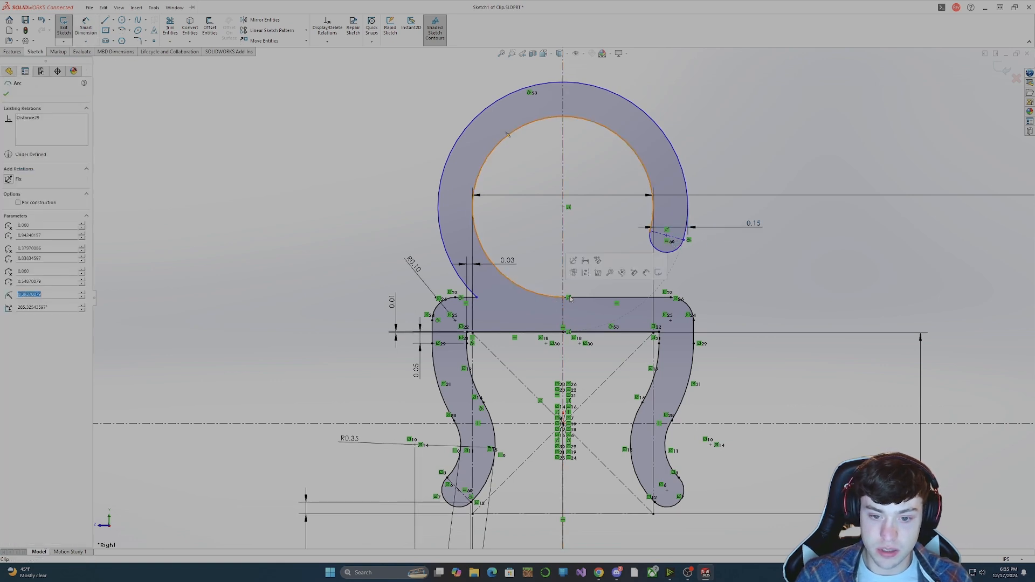
left_click(592, 300, "ctrl")
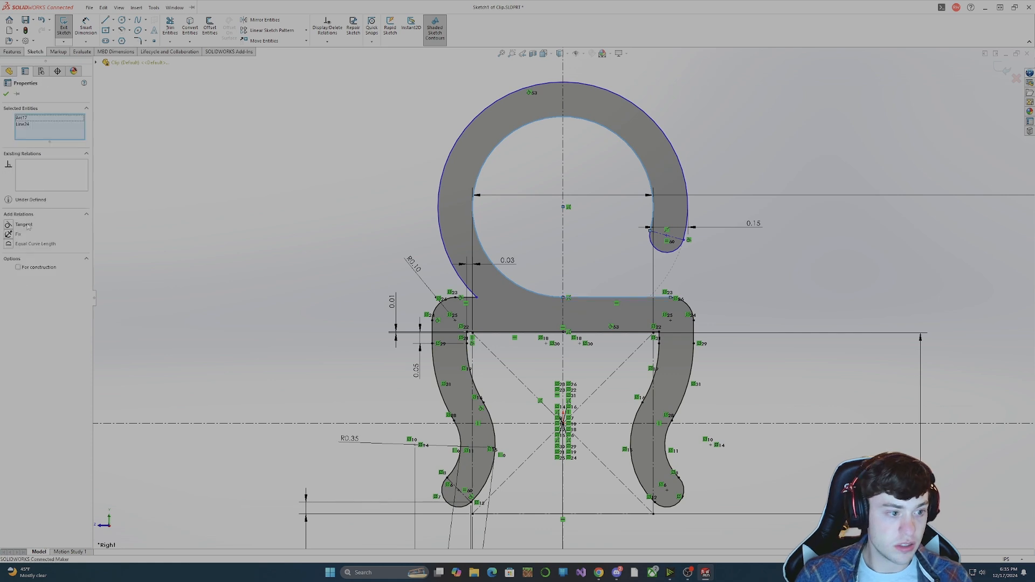
left_click(841, 293)
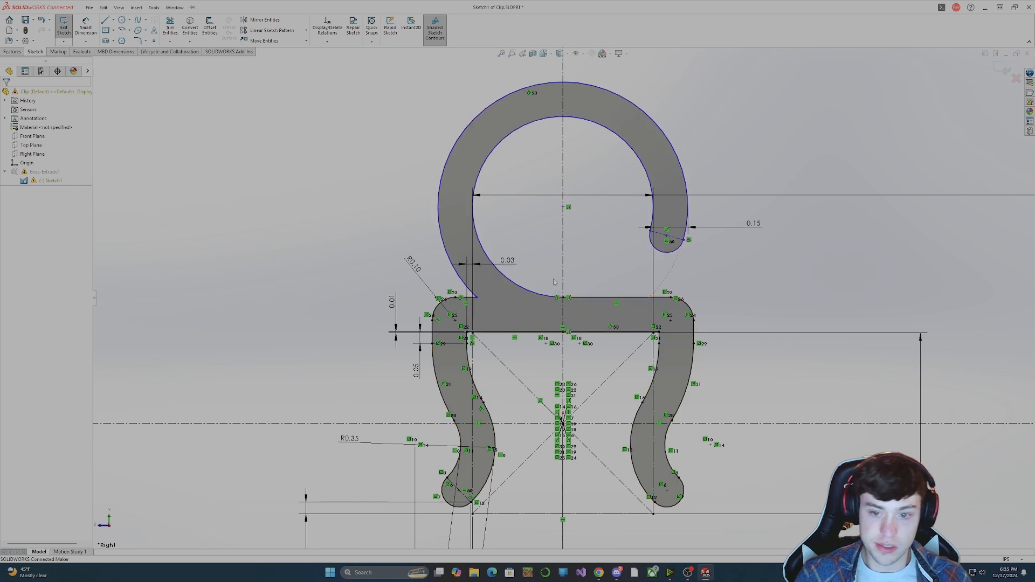
Try to dimension the ring centre's height above the top bar's upper edge, then delete the driven dimension.
left_click(154, 8)
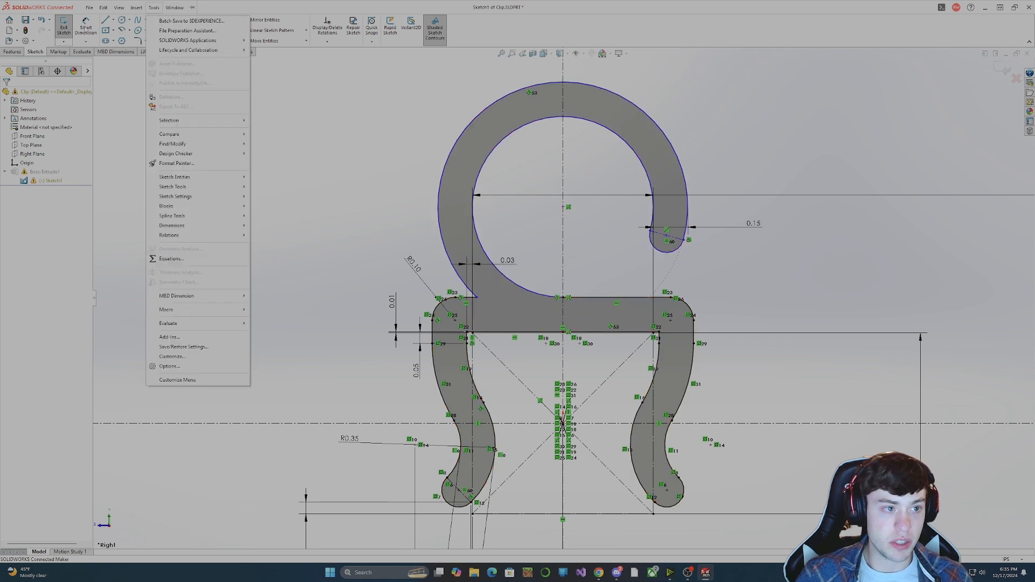
left_click(86, 28)
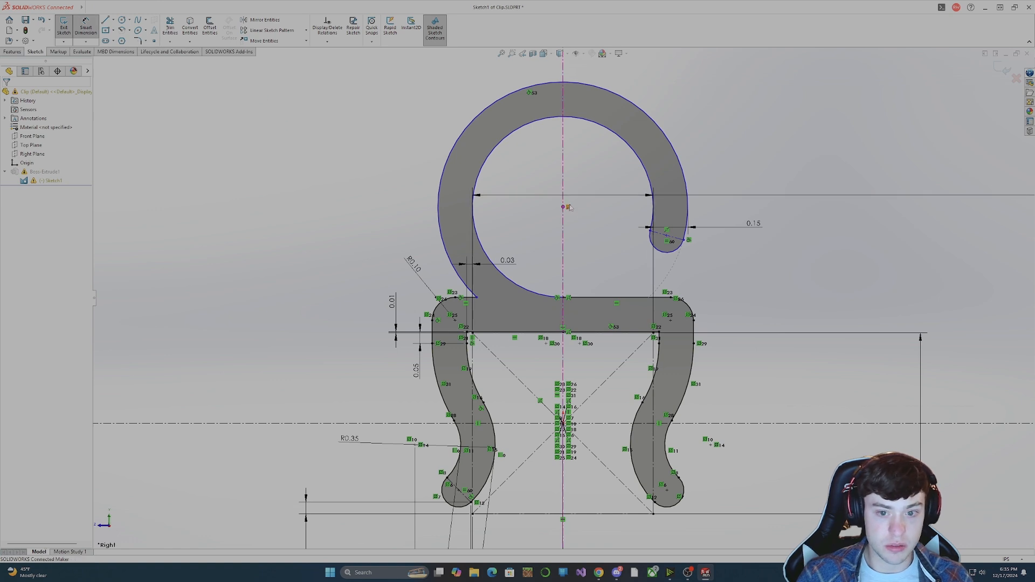
left_click(564, 207)
left_click(620, 297)
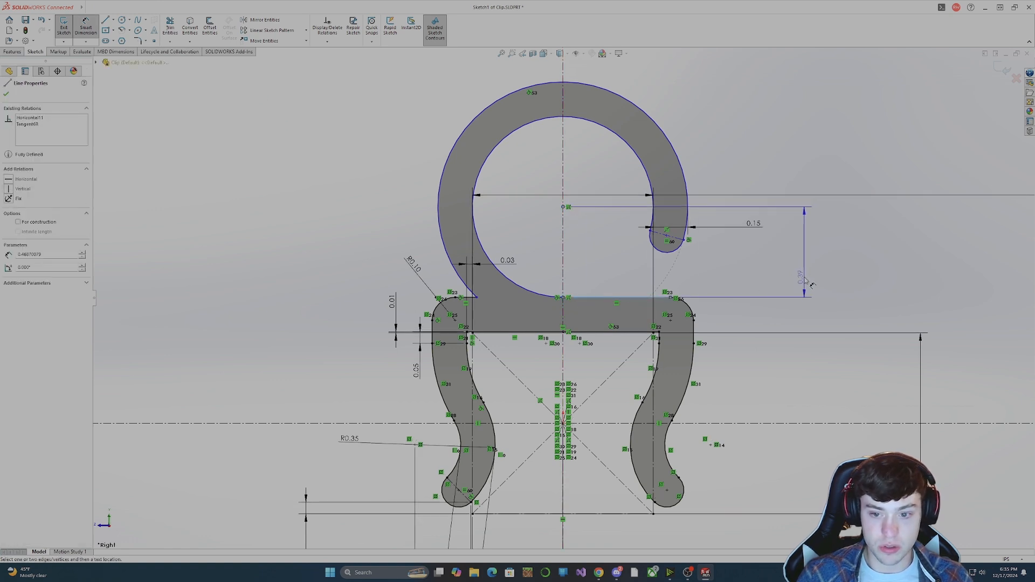
left_click(828, 306)
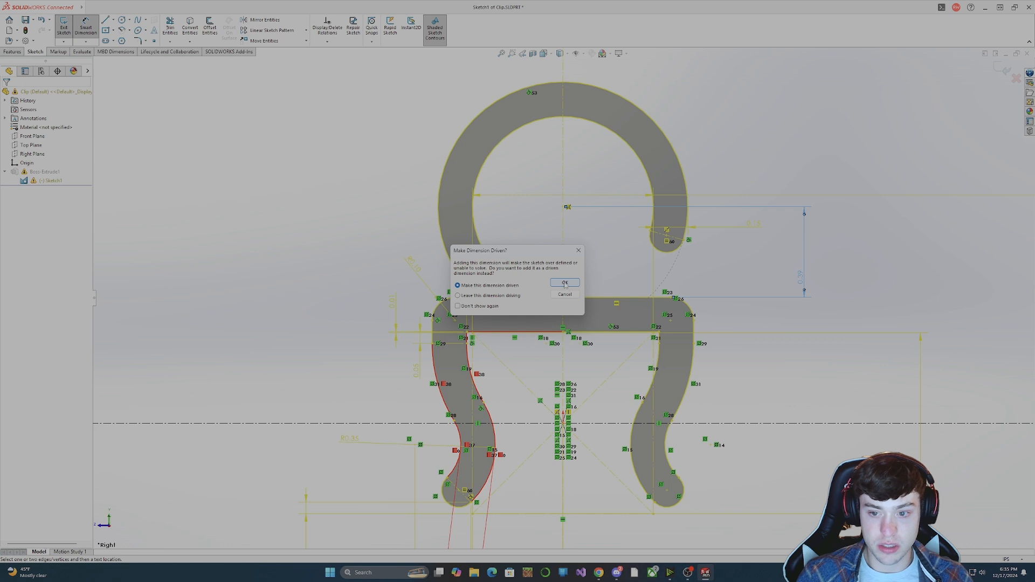
left_click(564, 283)
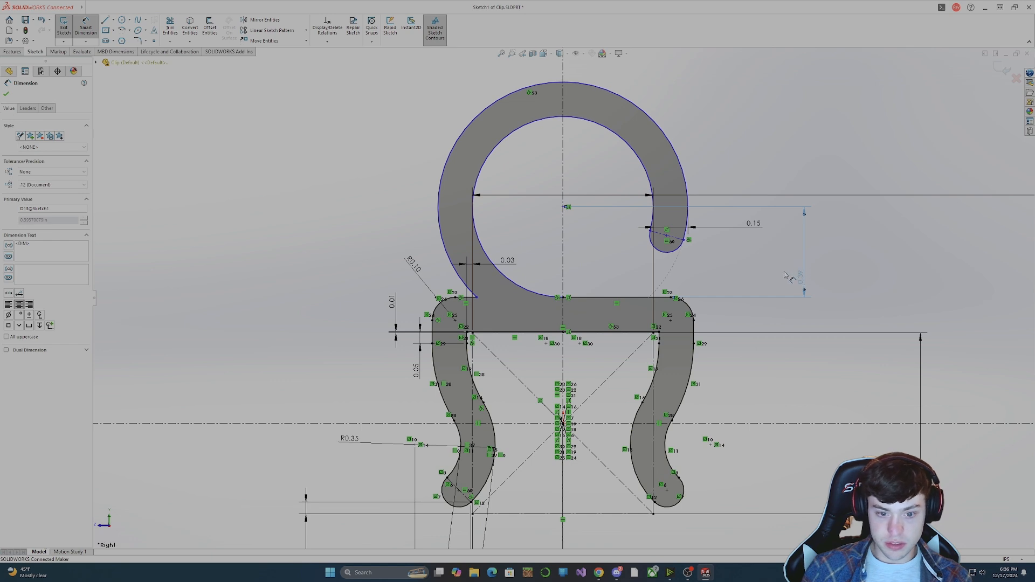
key("Delete")
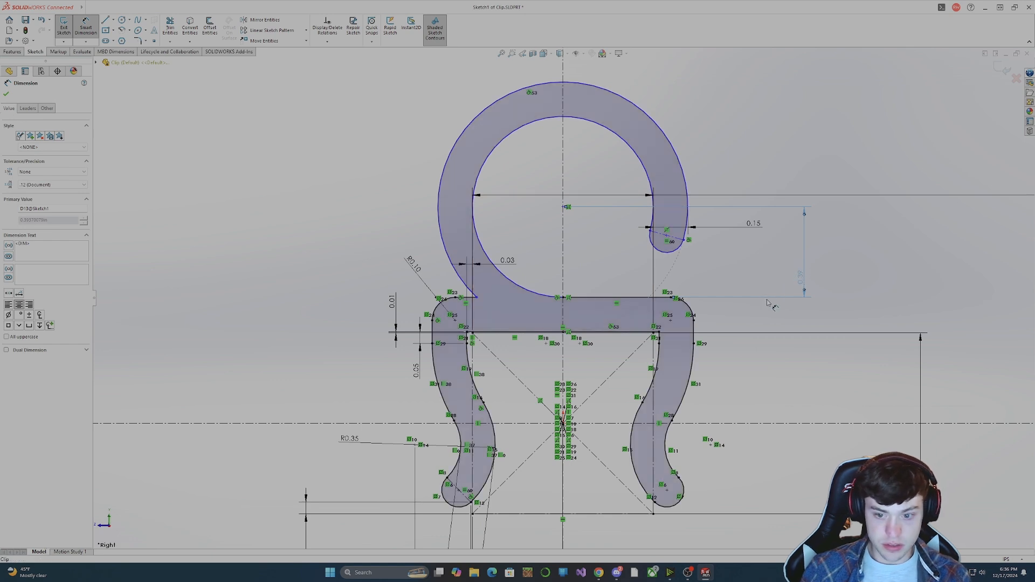
Check the remaining freedom of the outer arc's endpoint, inner arc, ring centre and rounded end by selecting and moving them.
left_click(477, 297)
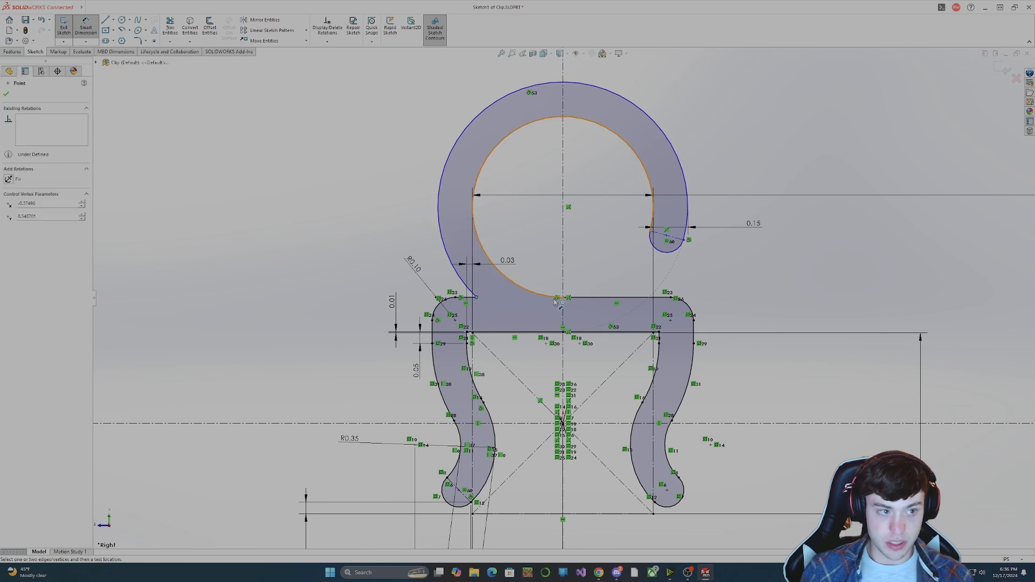
key("Escape")
left_click(477, 298)
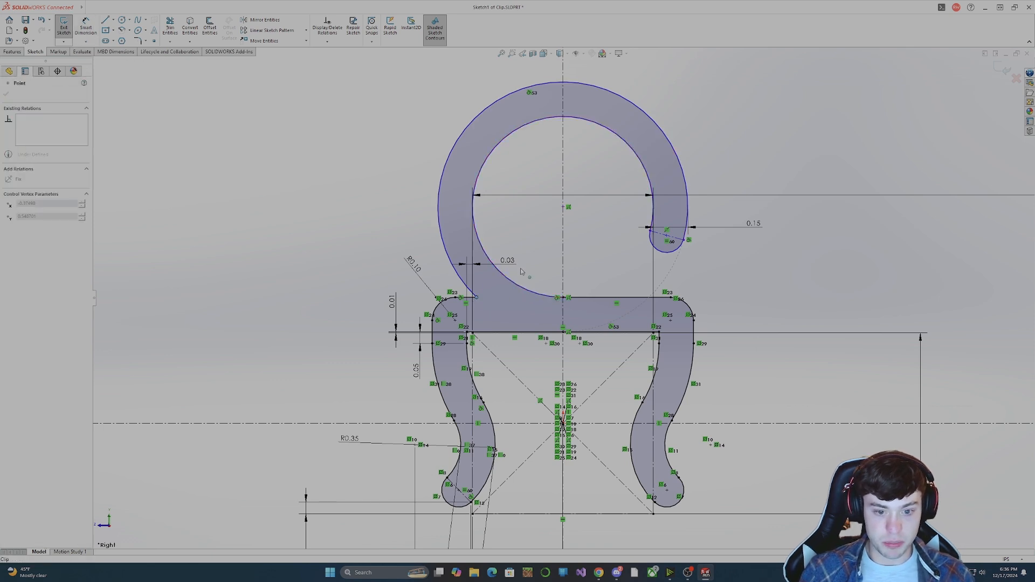
left_click(545, 295)
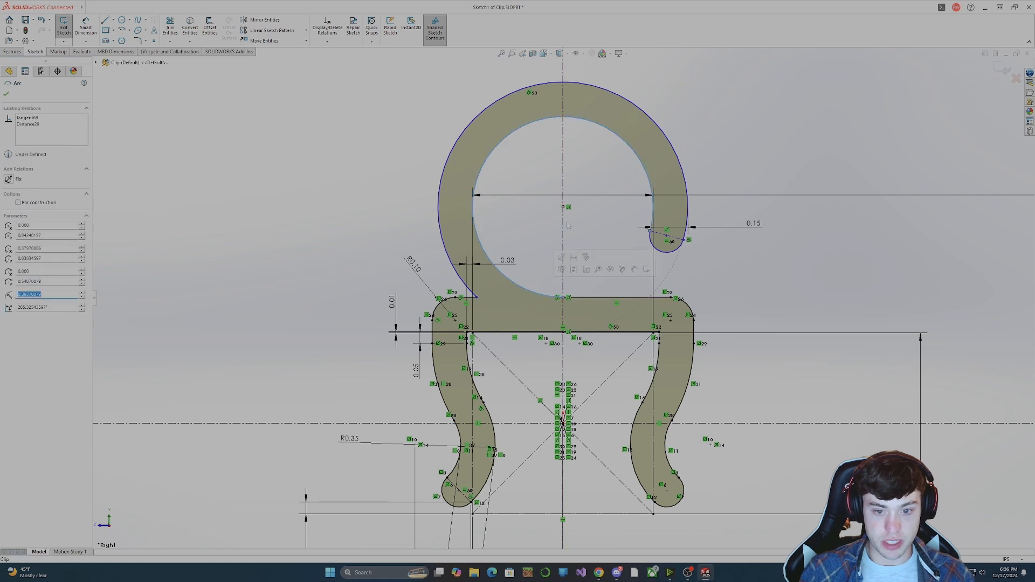
left_click_drag(563, 207, 597, 260)
key("Escape")
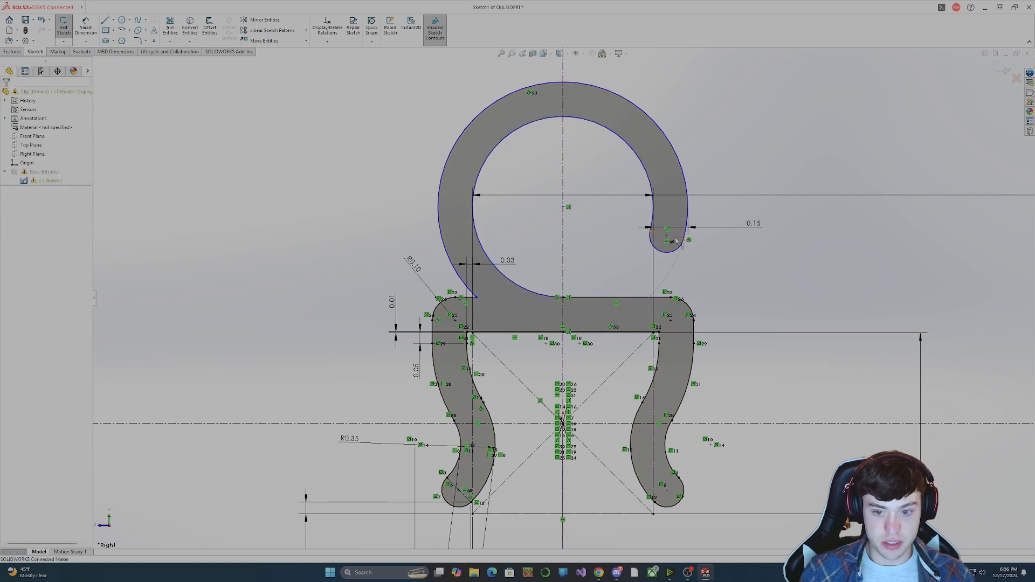
left_click(668, 241)
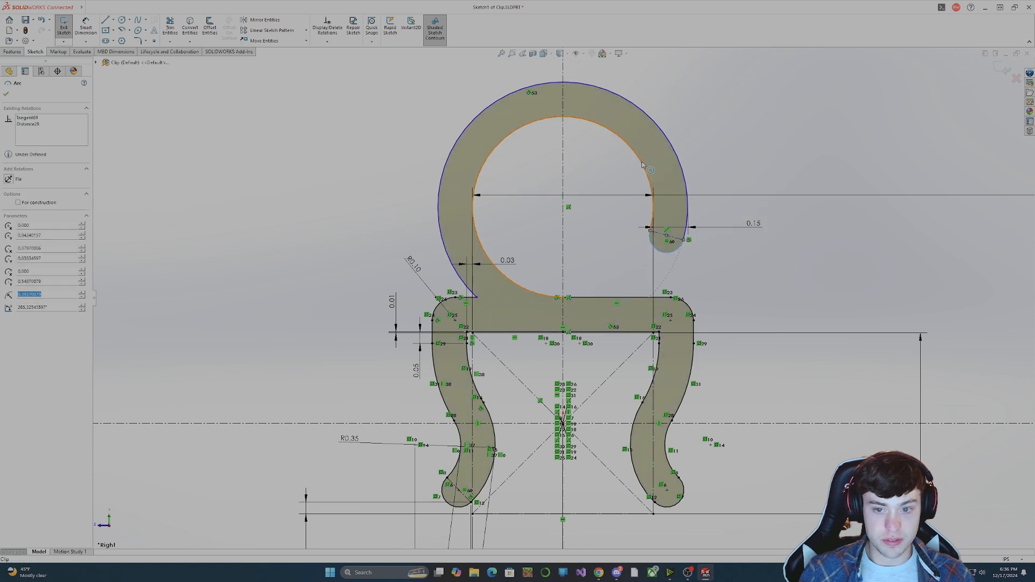
mouse_move(674, 151)
left_mouse_down()
mouse_move(697, 76)
mouse_move(672, 124)
mouse_move(712, 97)
mouse_move(743, 157)
left_mouse_up()
left_click(563, 207)
left_click(739, 353)
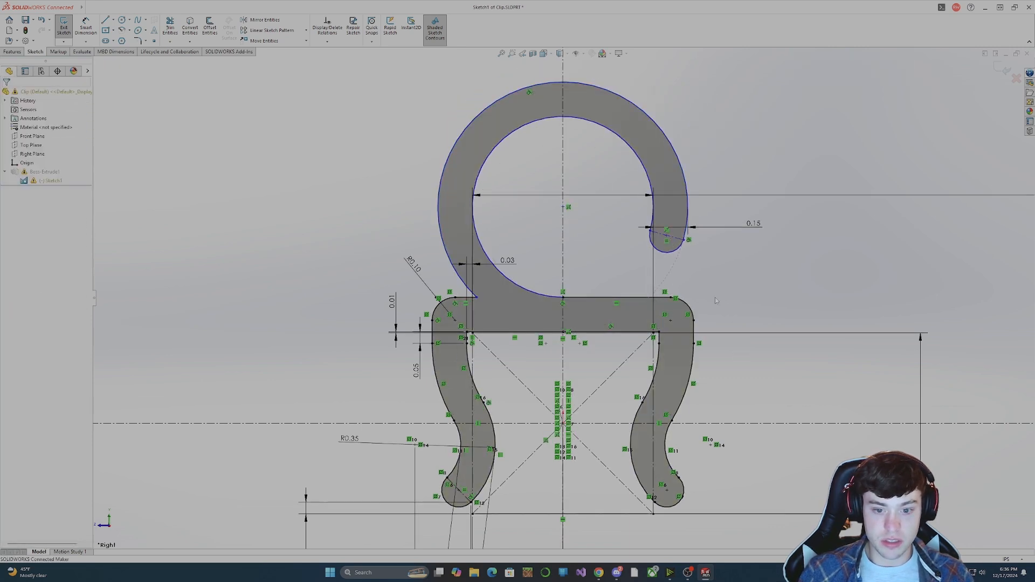
left_click(562, 207)
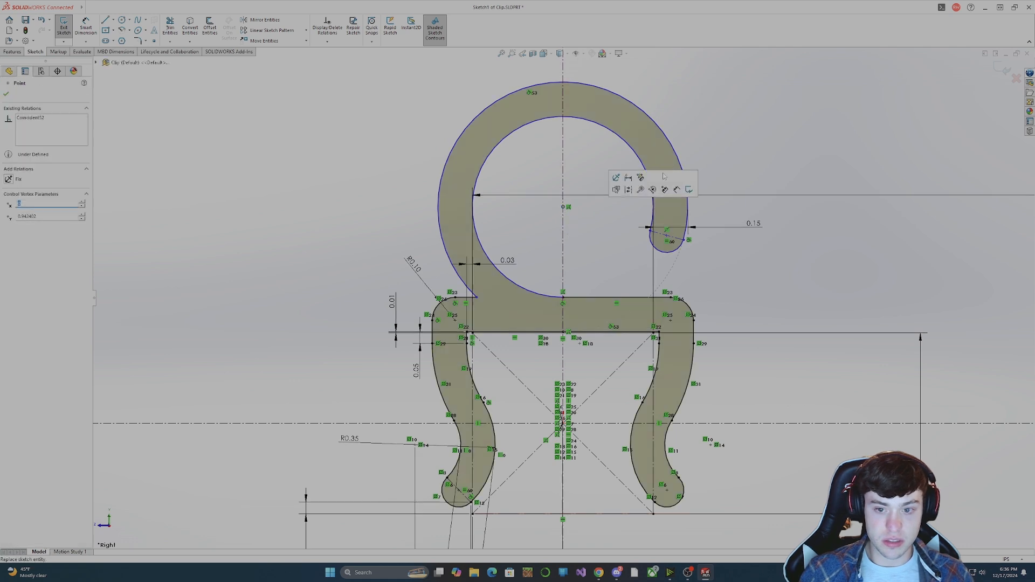
Undo the recent sketch changes back to the top bar's original upper edge and the hook's two height dimensions.
key("ctrl+z")
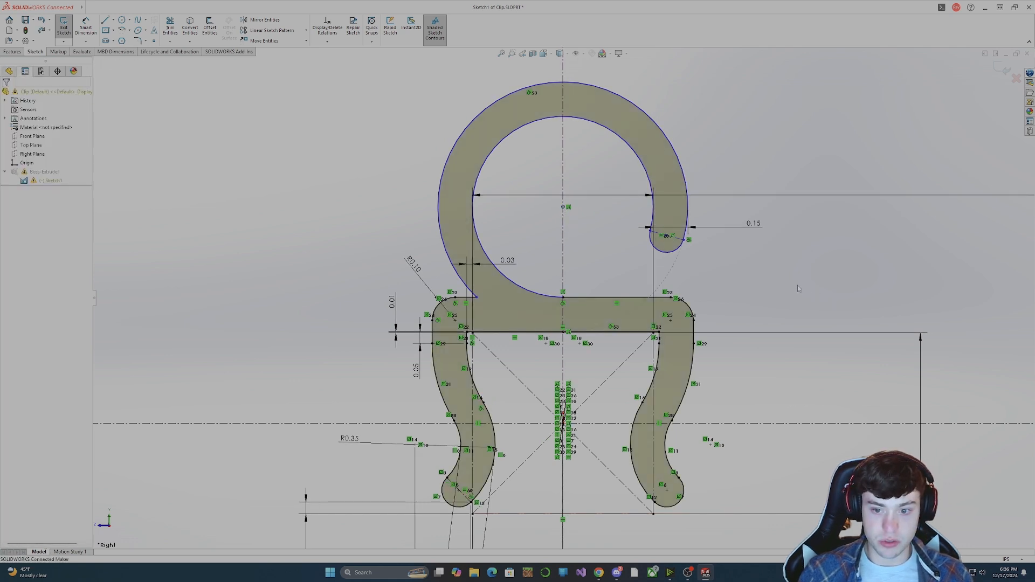
key("ctrl+z")
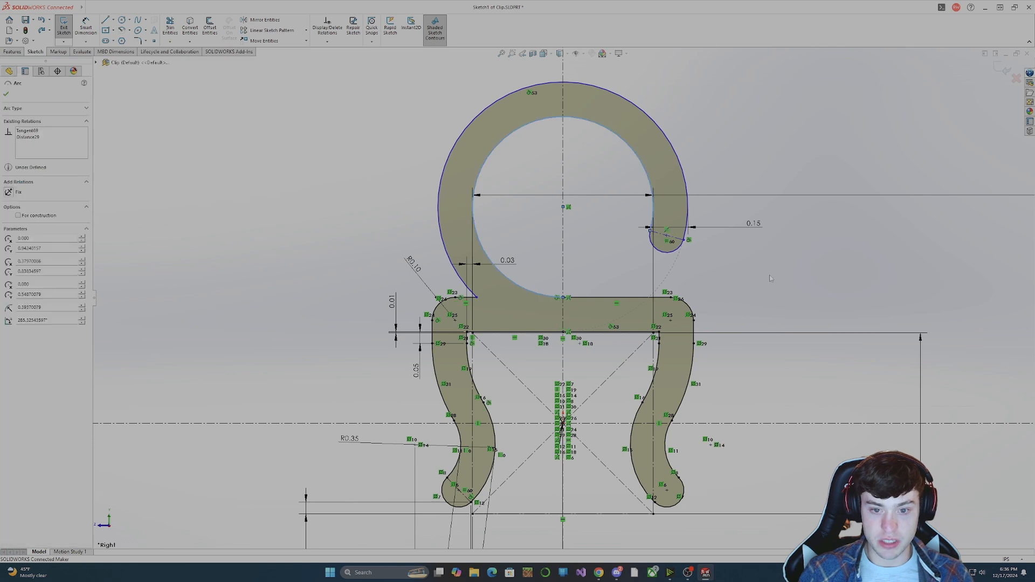
key("ctrl+z")
key("ctrl+z")
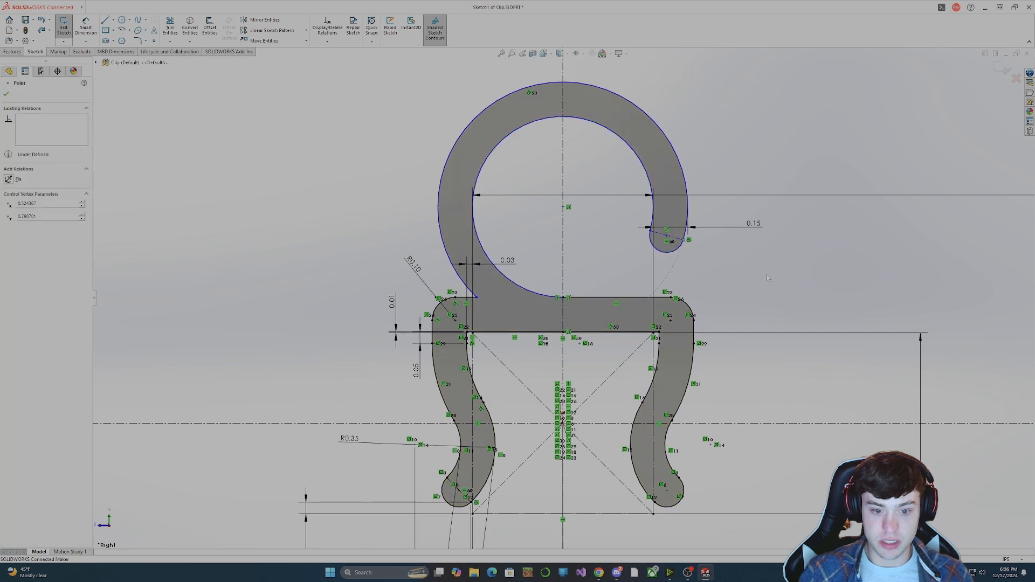
key("ctrl+z")
key("ctrl+z")
key("ctrl+z")
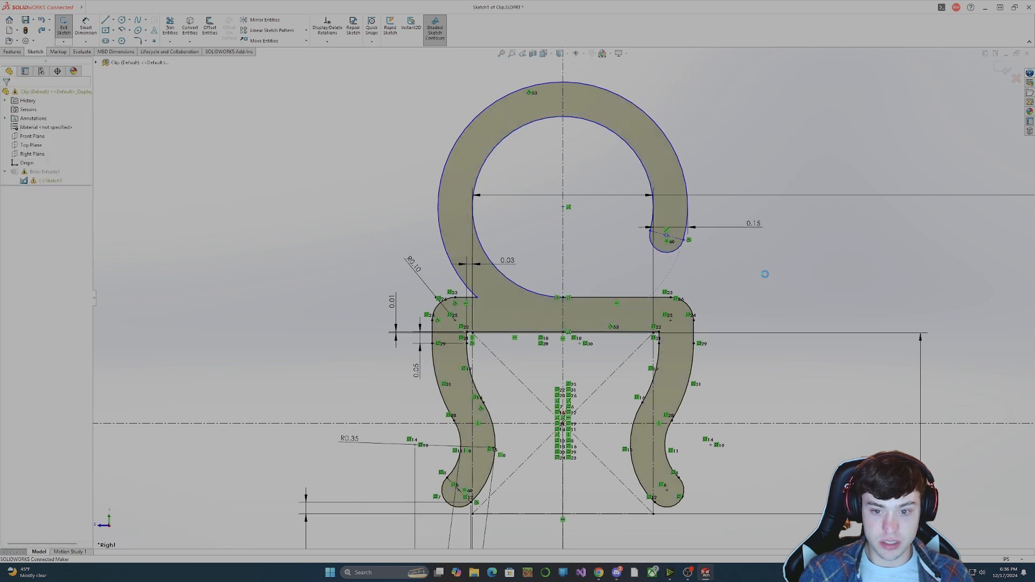
key("ctrl+z")
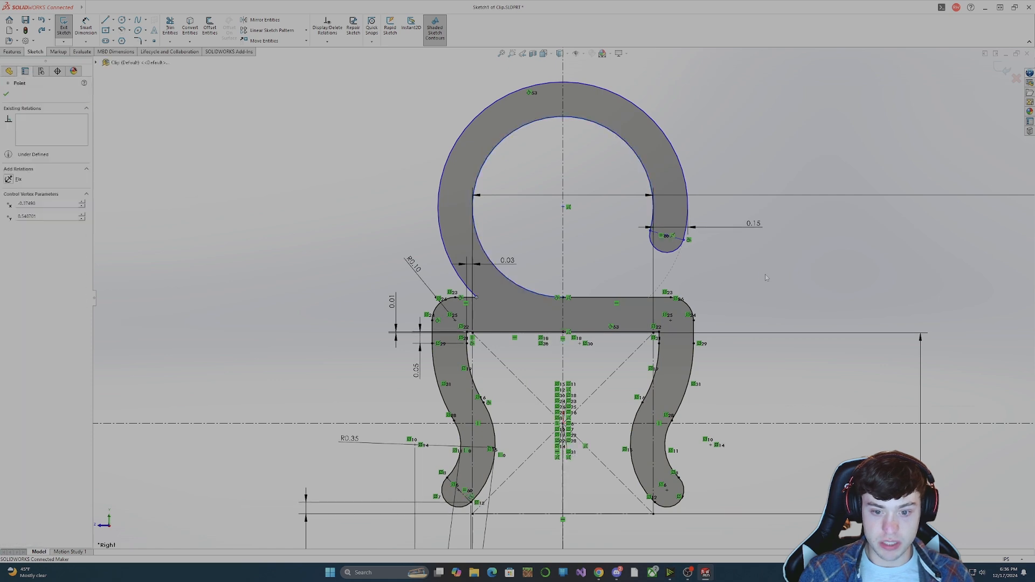
key("ctrl+z")
key("ctrl+z")
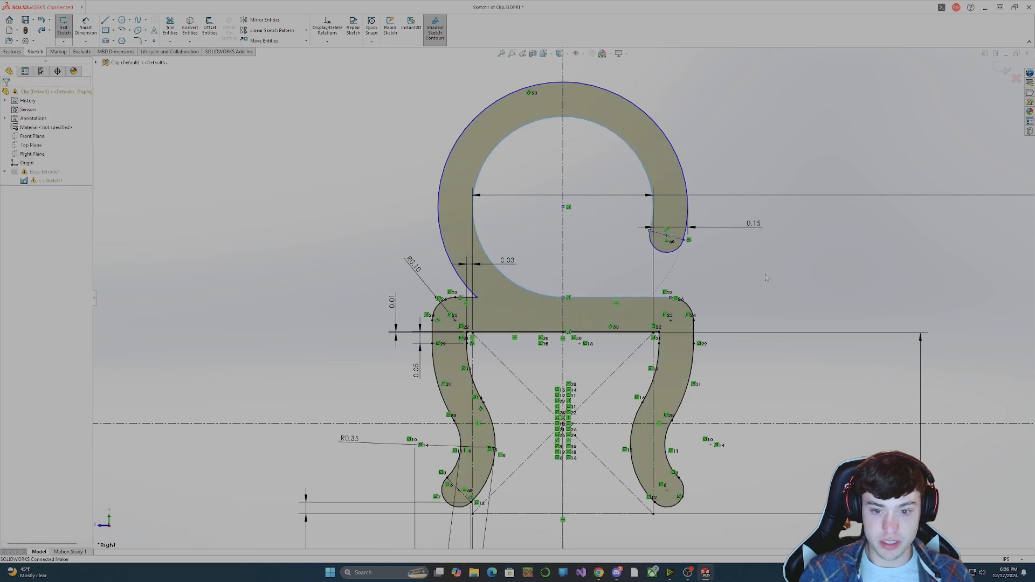
key("ctrl+z")
key("ctrl+z")
key("ctrl+z")
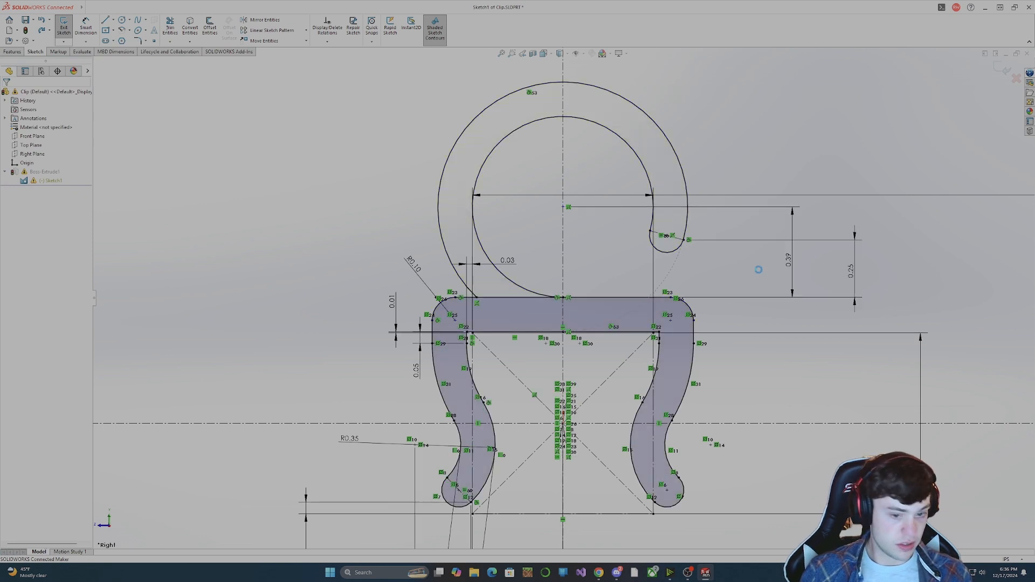
key("ctrl+z")
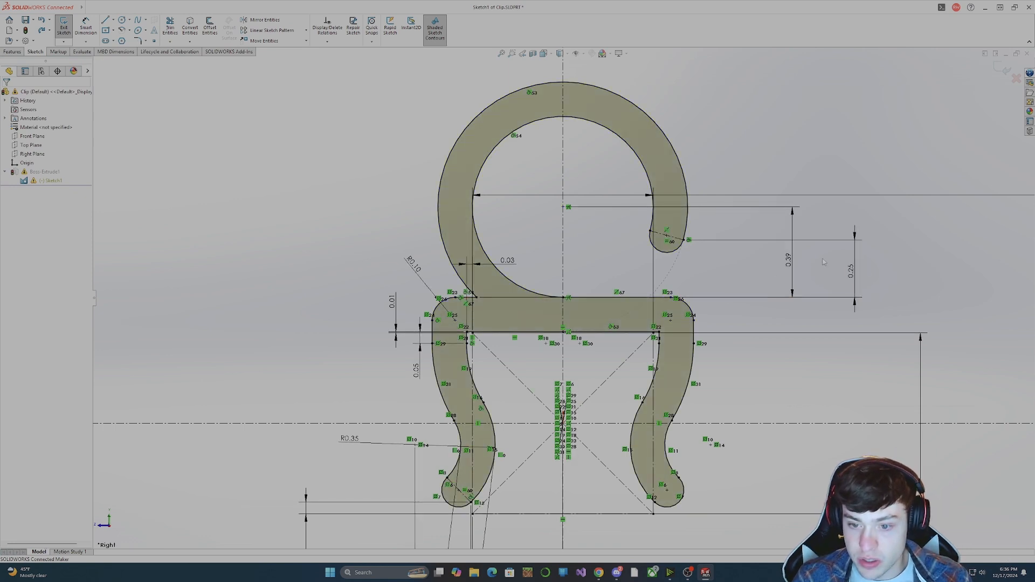
Delete the short upper-edge line between the top bar's rounded corner and the ring's outer arc.
left_click(470, 297)
key("Delete")
key("Return")
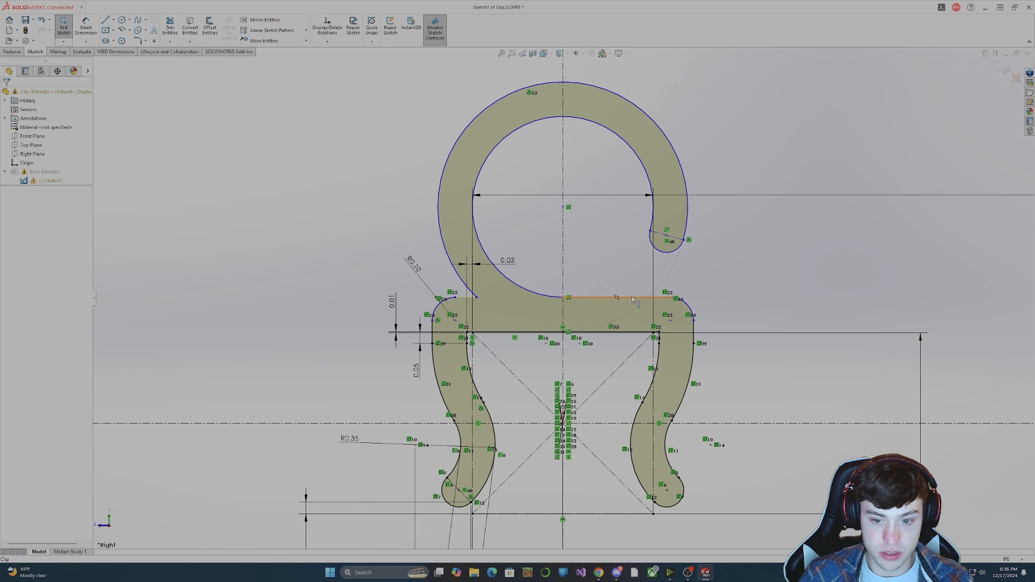
Dimension the height from the top bar's longer upper-edge line to the outer arc's endpoint at the hook's open end.
left_click(88, 31)
left_click(671, 298)
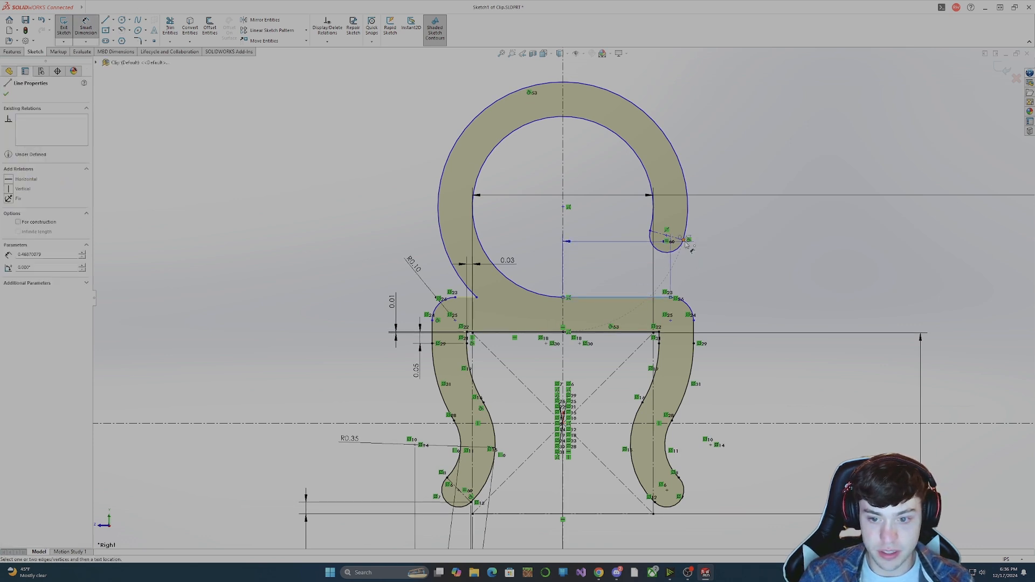
left_click(688, 239)
left_click(771, 281)
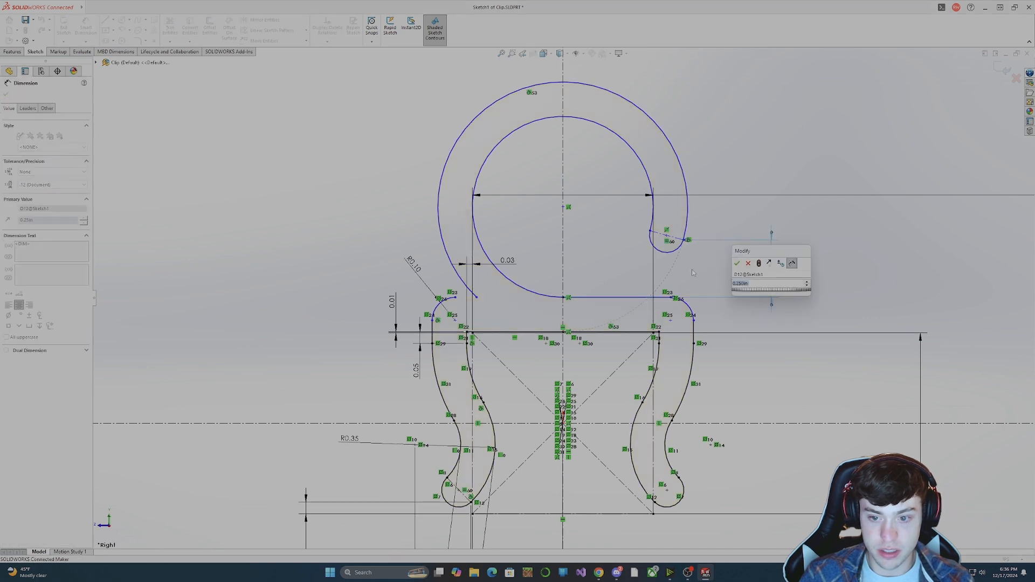
left_click(737, 263)
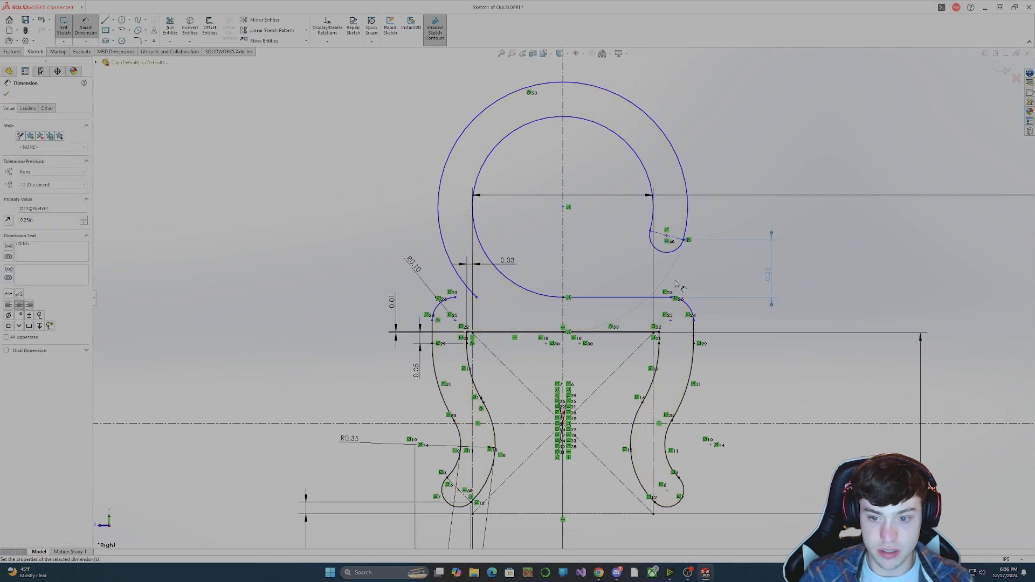
Dimension the height of the ring's centre above the top bar's longer upper-edge line, accepting the value offered.
left_click(638, 298)
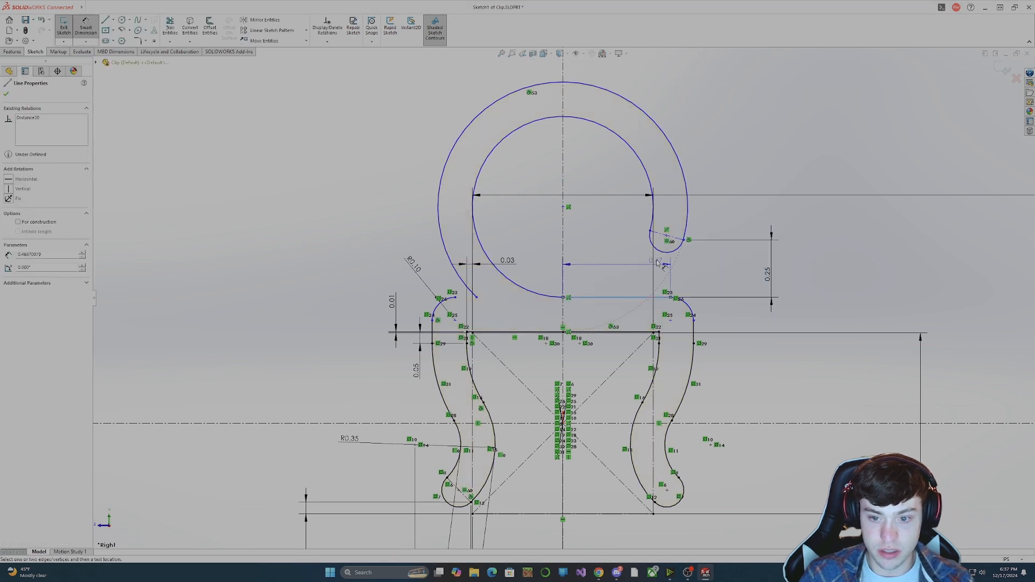
left_click(563, 207)
left_click(812, 269)
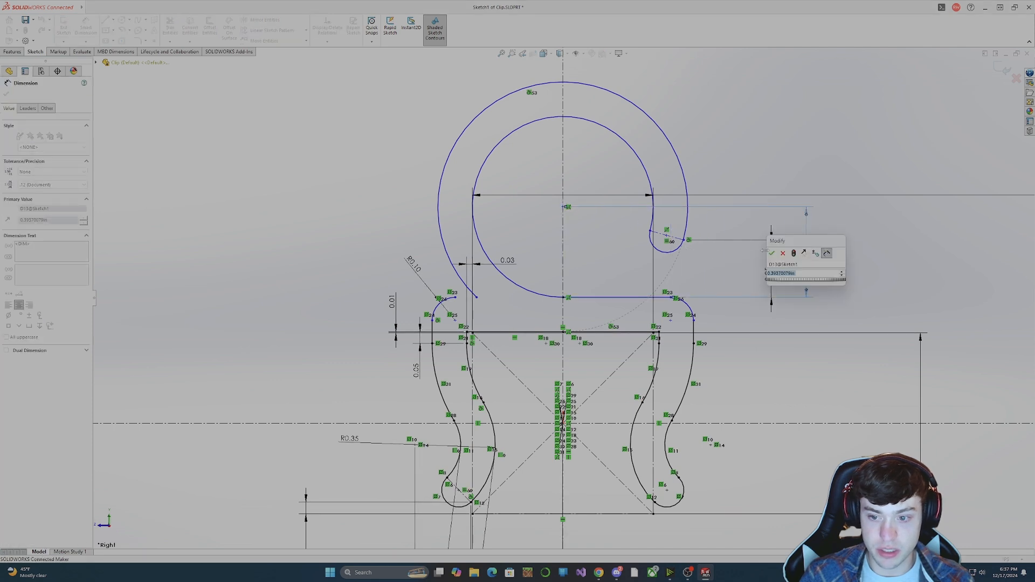
key("Return")
Draw a short horizontal line from the rounded corner to the ring's outer arc, and undo a trial move of the opposite corner's centre.
left_click(105, 19)
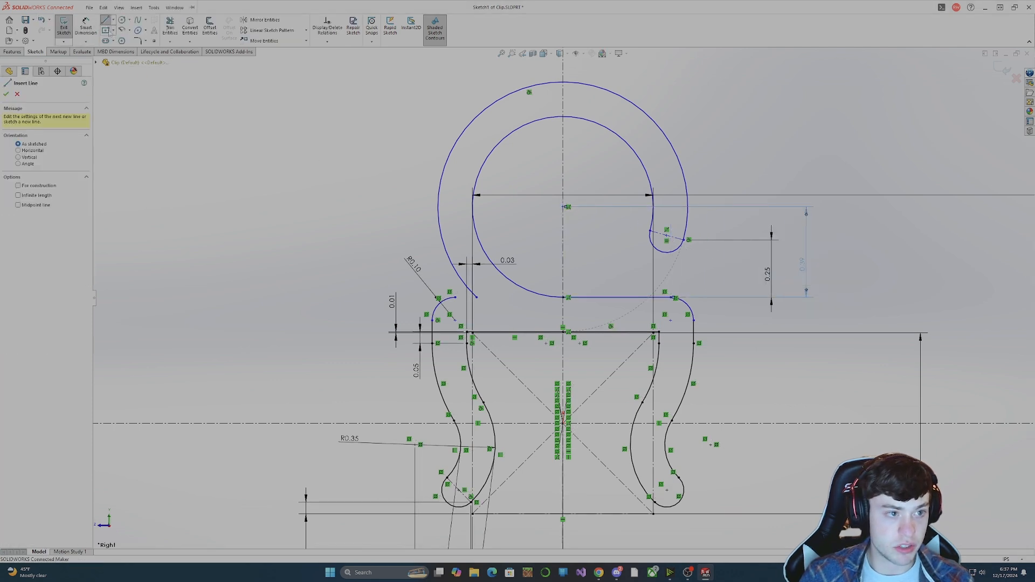
left_click(476, 297)
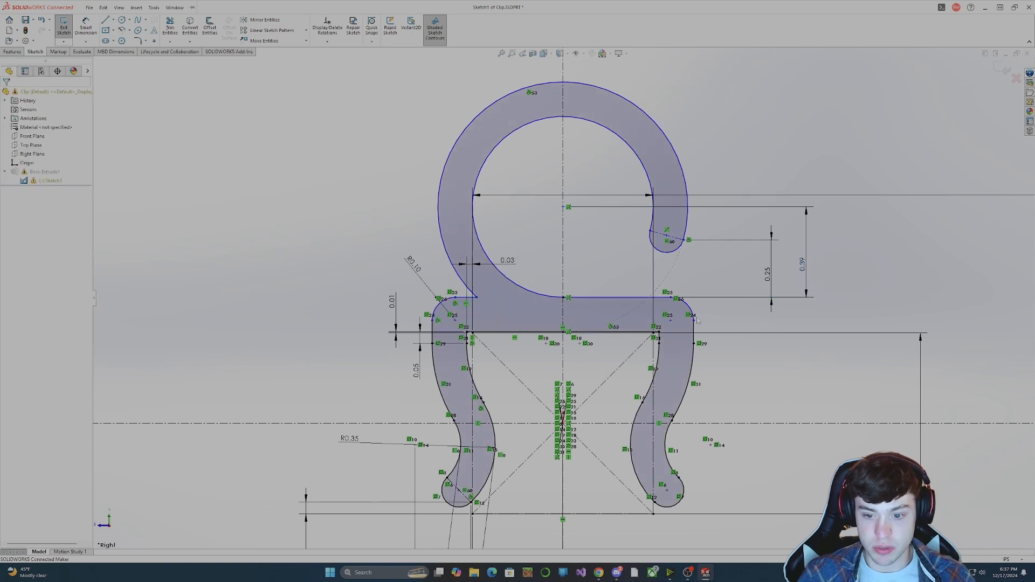
mouse_move(670, 321)
left_mouse_down()
mouse_move(685, 308)
mouse_move(689, 317)
left_mouse_up()
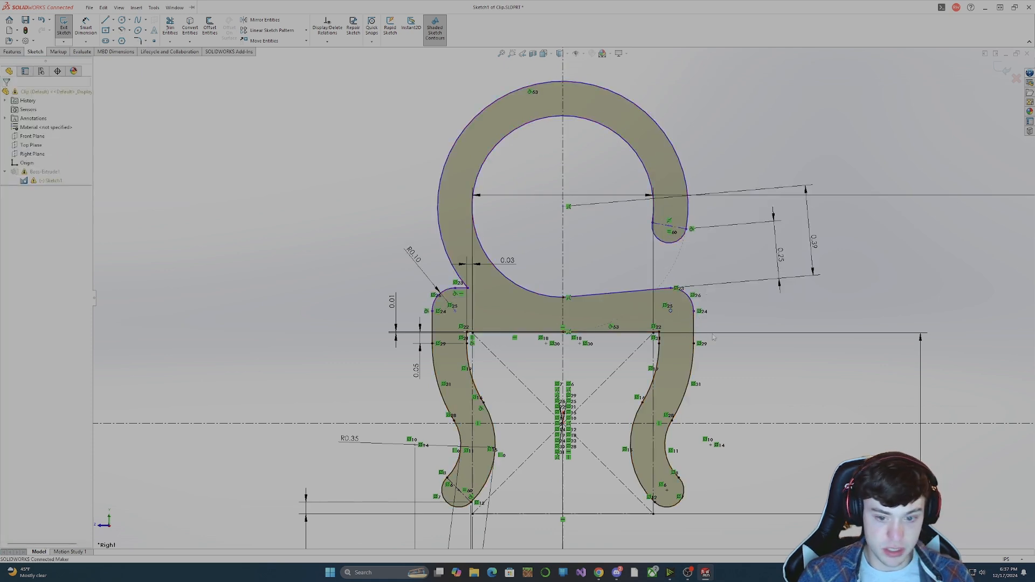
key("ctrl+z")
Add a horizontal relation between the centre points of the top bar's two rounded corners.
left_click(671, 321)
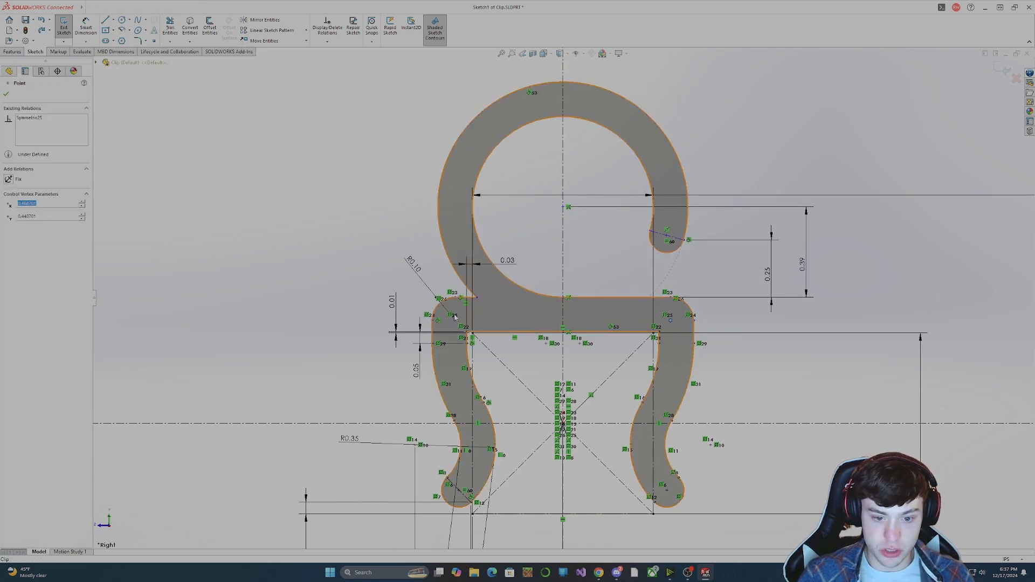
left_click(455, 320, "ctrl")
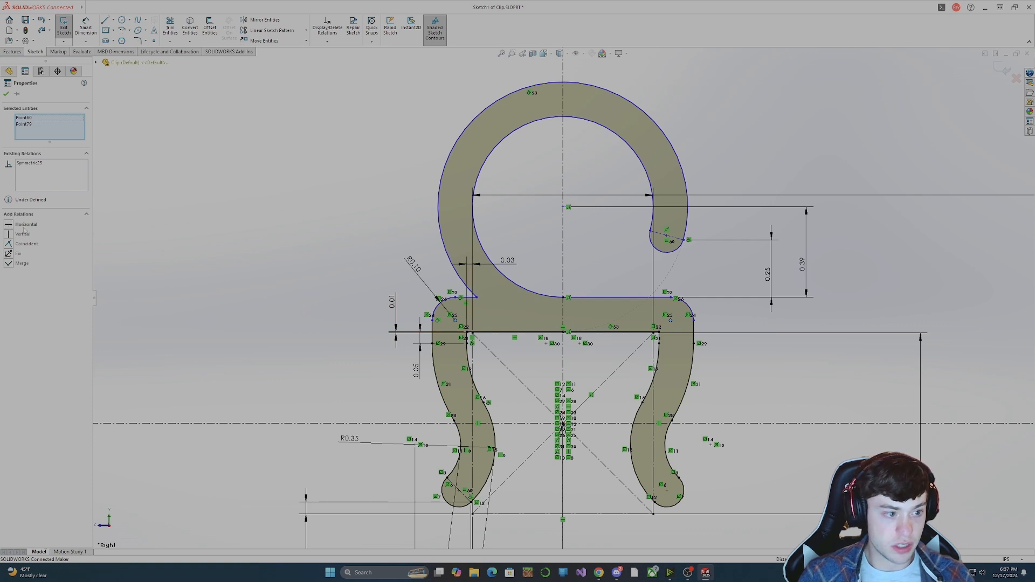
left_click(23, 226)
left_click(743, 319)
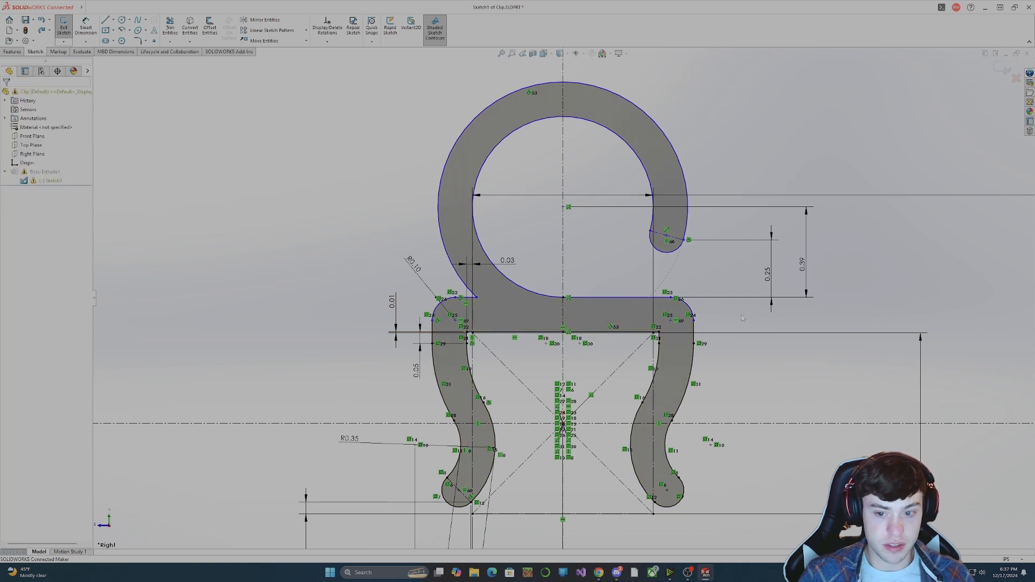
left_click(670, 322)
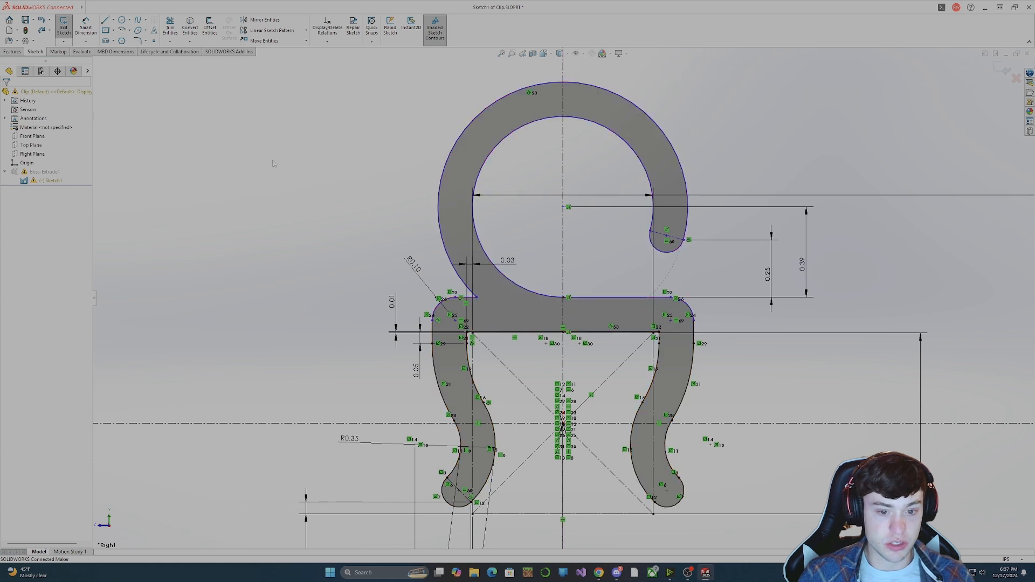
Try to dimension the top bar's thickness between its upper and lower edge lines.
left_click(86, 27)
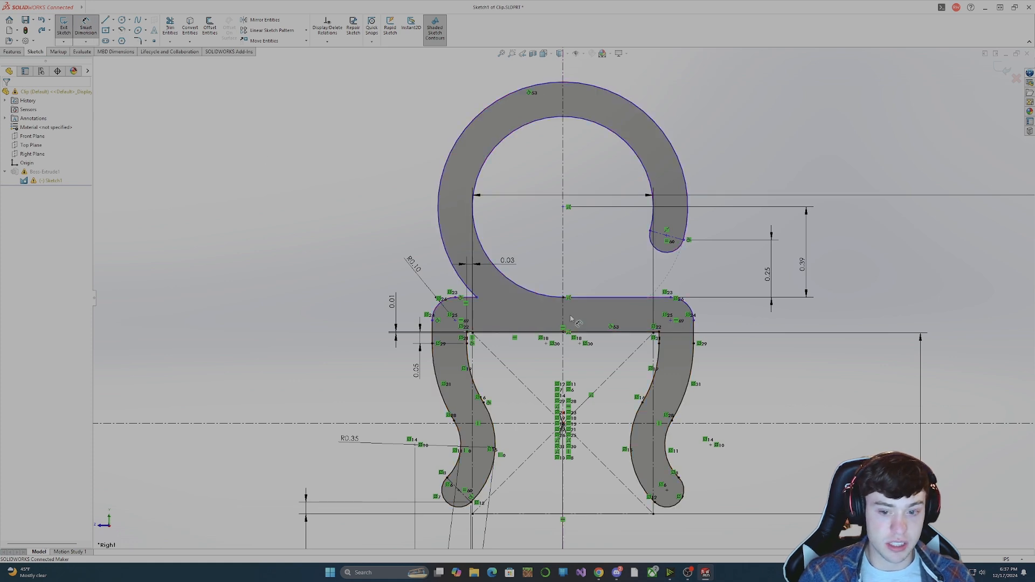
left_click(593, 298)
left_click(615, 333)
left_click(774, 335)
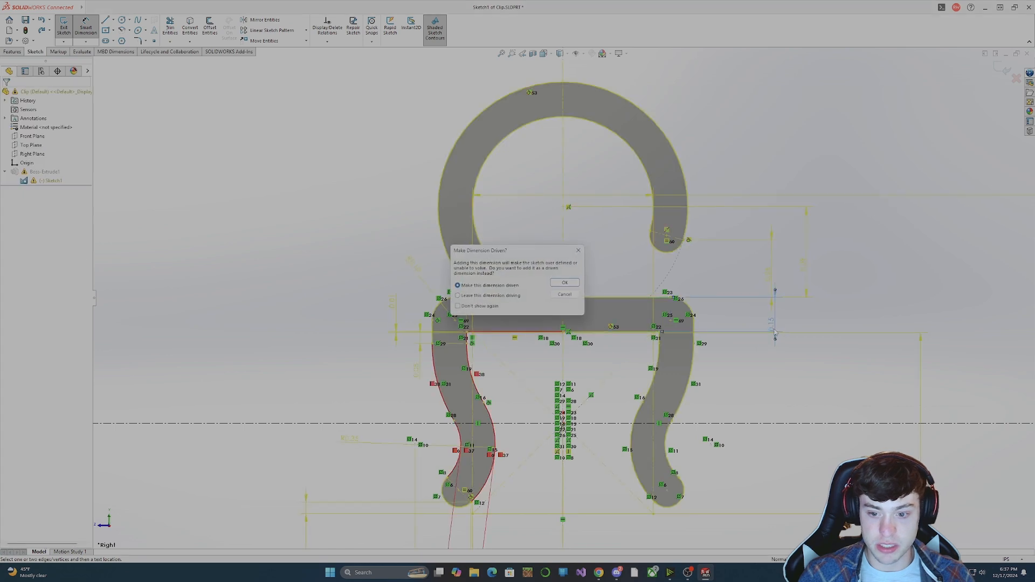
left_click(564, 294)
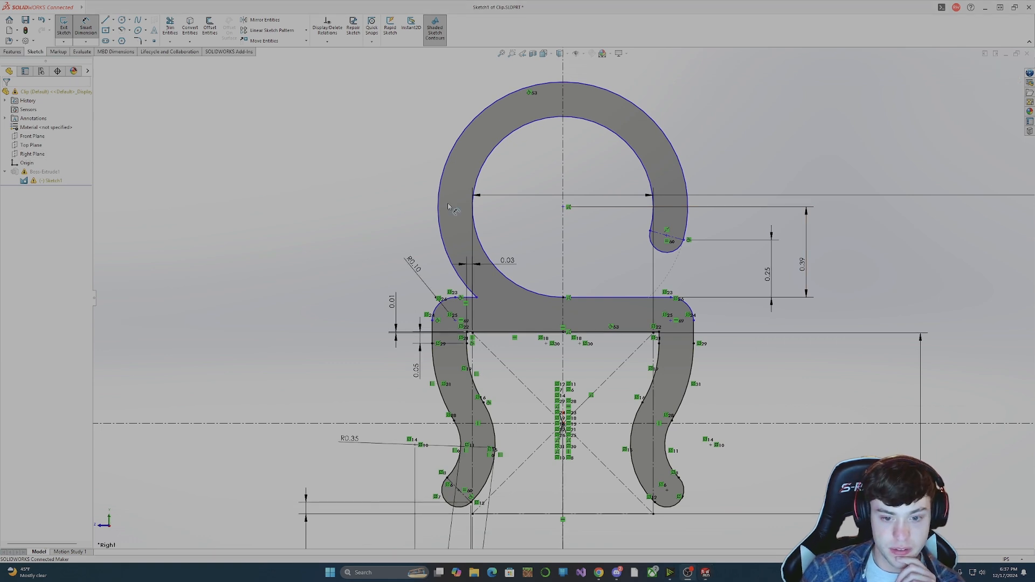
Test how freely the top bar's longer upper-edge line moves, and add a horizontal relation to it.
left_click(477, 297)
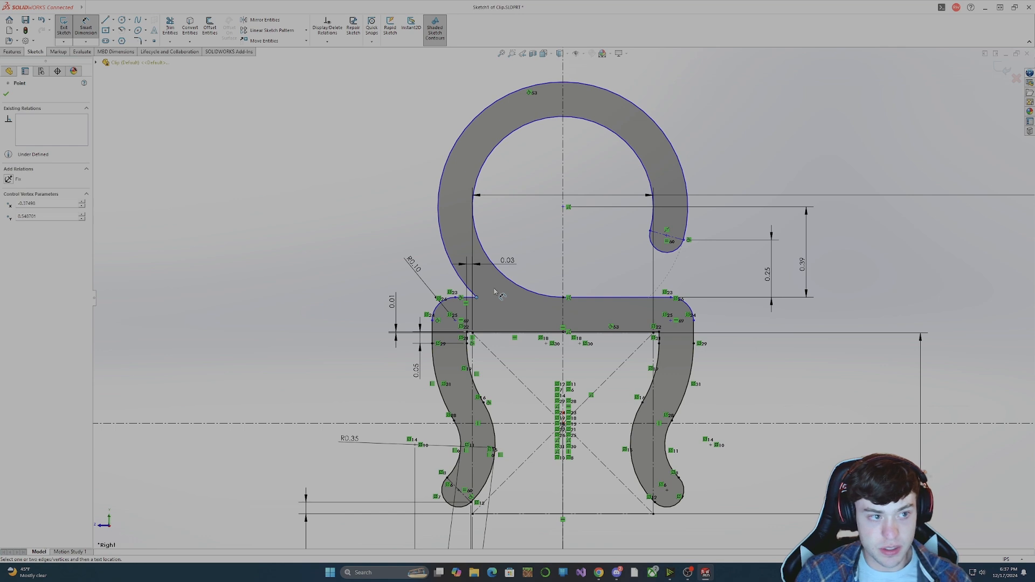
left_click(501, 292)
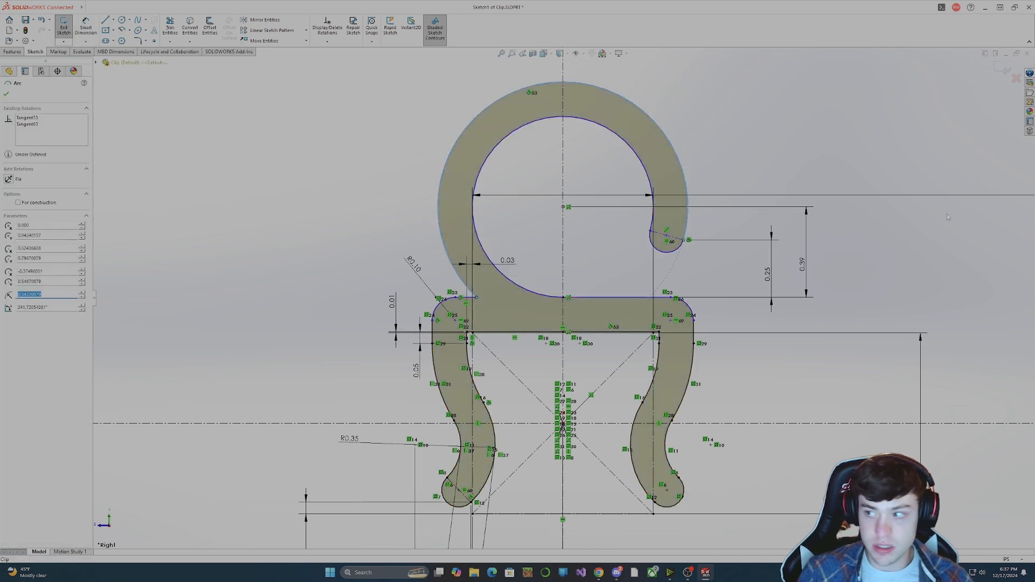
left_click(598, 297)
left_click_drag(597, 275, 598, 275)
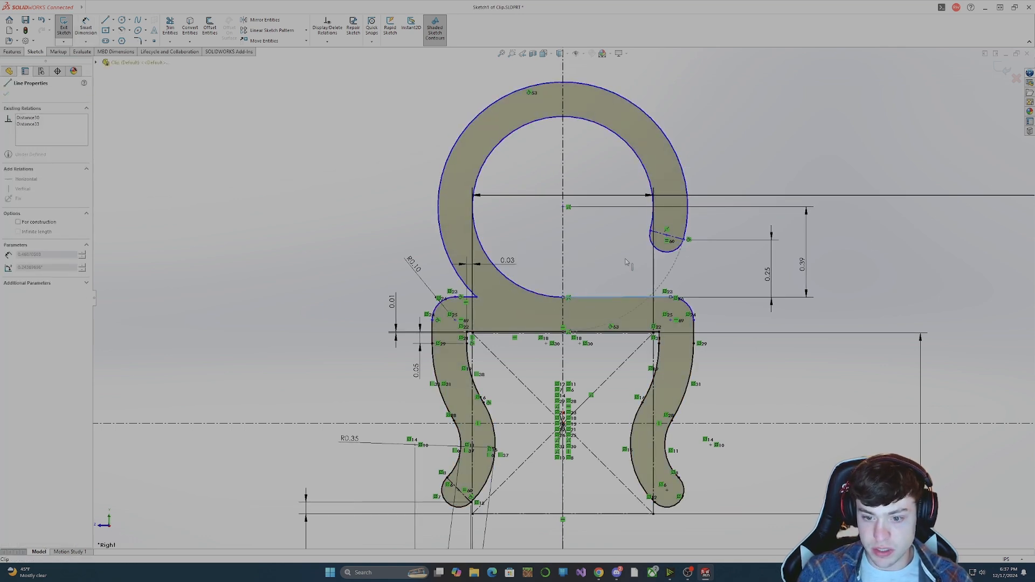
mouse_move(650, 297)
left_mouse_down()
mouse_move(679, 247)
mouse_move(637, 295)
mouse_move(635, 246)
mouse_move(633, 331)
mouse_move(615, 296)
left_mouse_up()
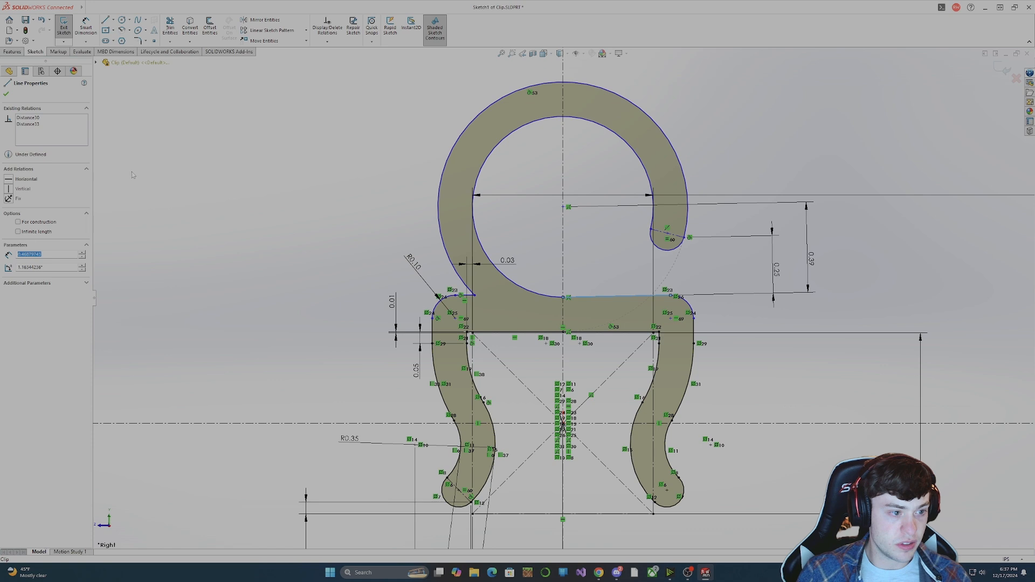
left_click(14, 183)
left_click(257, 209)
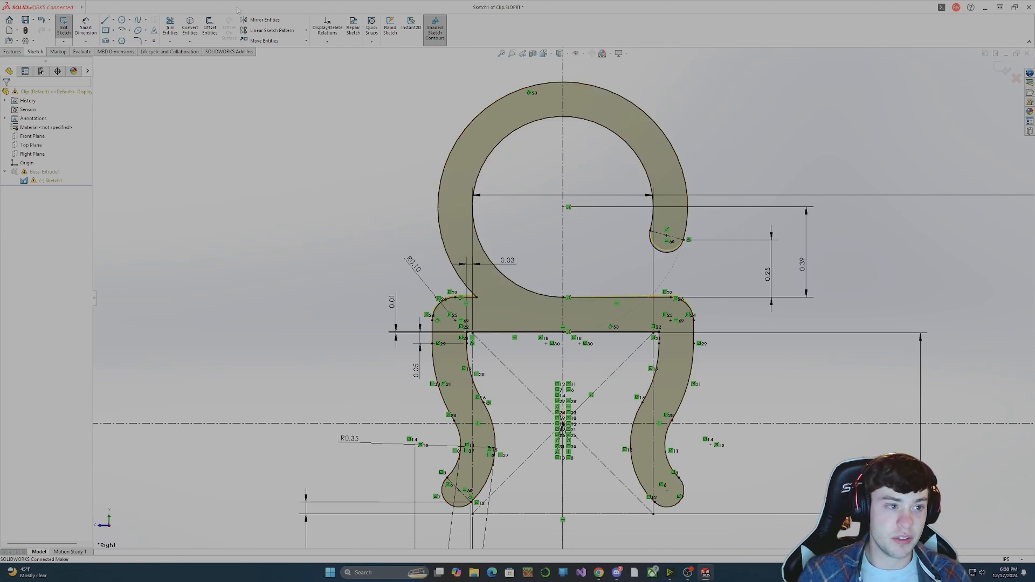
Exit the clip's sketch to rebuild the extrusion, and clear the selection on the solid.
left_click(64, 26)
middle_click_drag(316, 227, 603, 264)
left_click(612, 246)
middle_click_drag(555, 291, 627, 328)
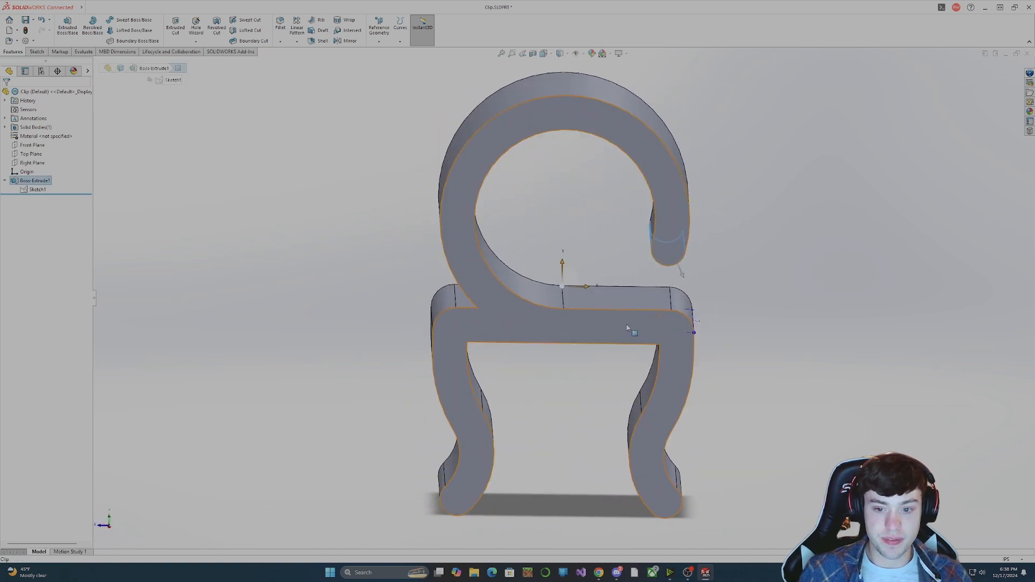
left_click(772, 356)
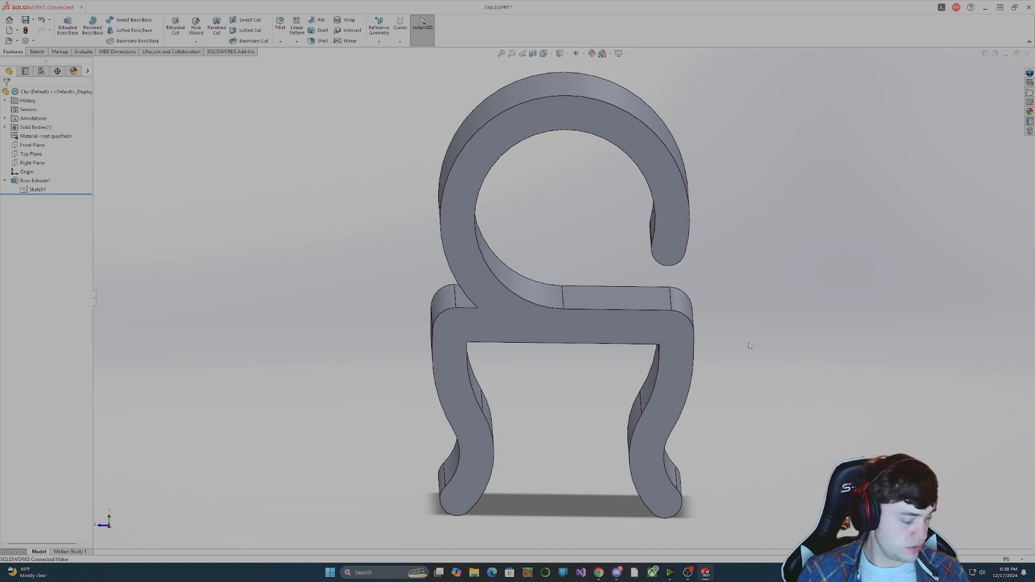
Examine the finished clip's legs, top bar and open ring from several angles.
middle_click_drag(748, 346, 486, 382)
scroll(612, 242, "down", 2)
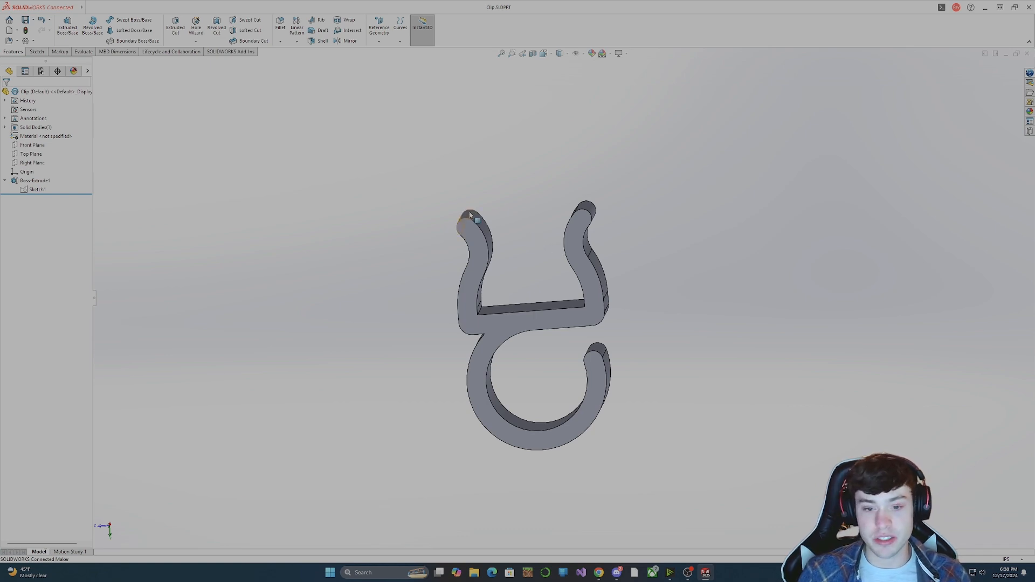
middle_click_drag(539, 240, 366, 231)
scroll(538, 270, "up", 5)
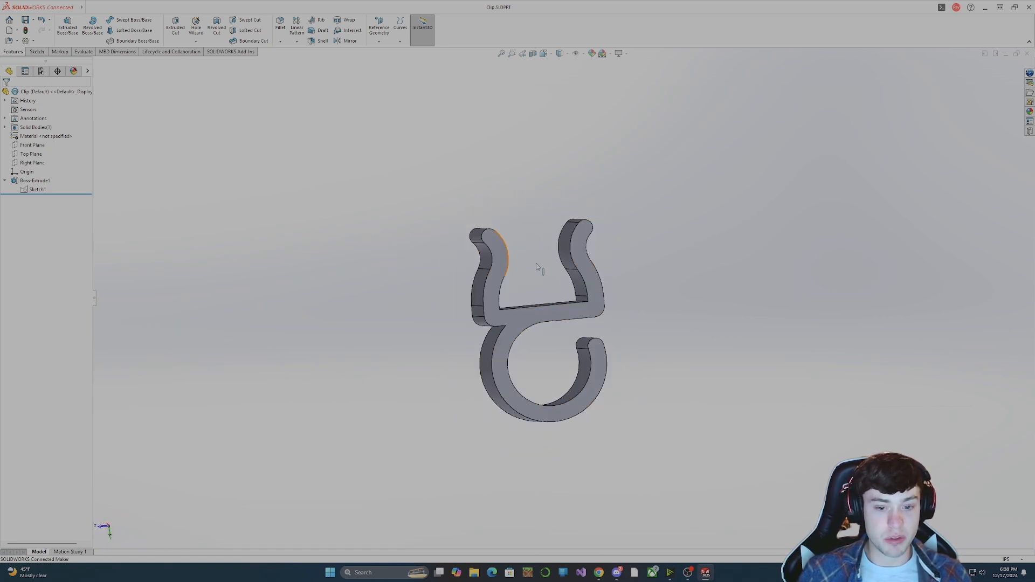
middle_click_drag(601, 334, 553, 344)
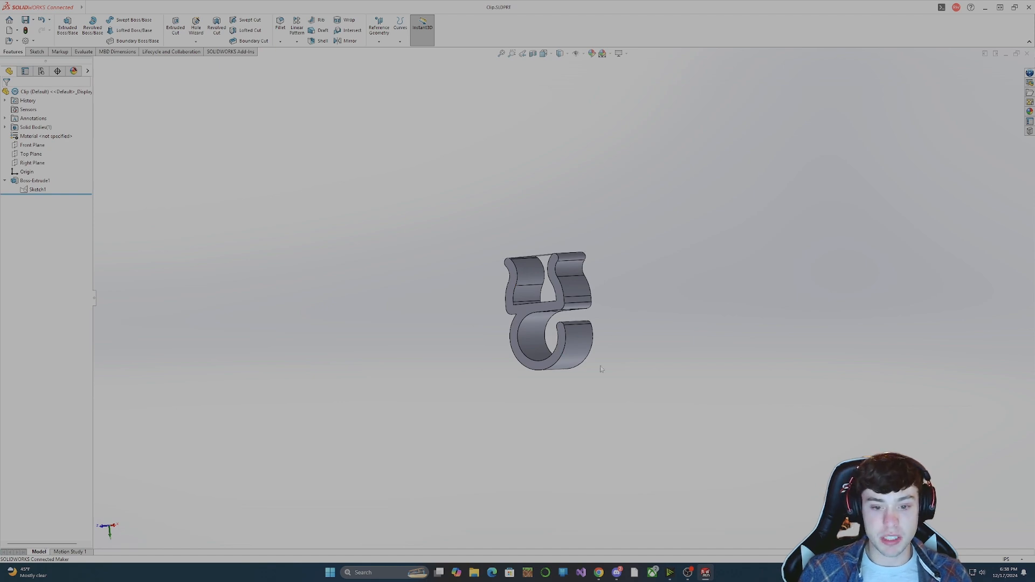
middle_click_drag(579, 389, 431, 367)
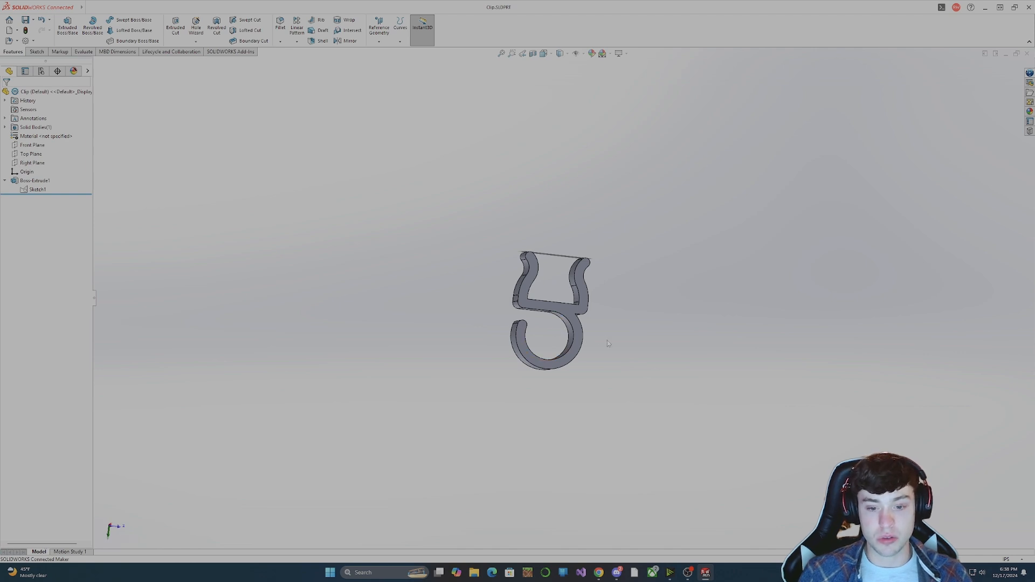
mouse_move(601, 396)
middle_mouse_down()
mouse_move(573, 396)
mouse_move(598, 394)
middle_mouse_up()
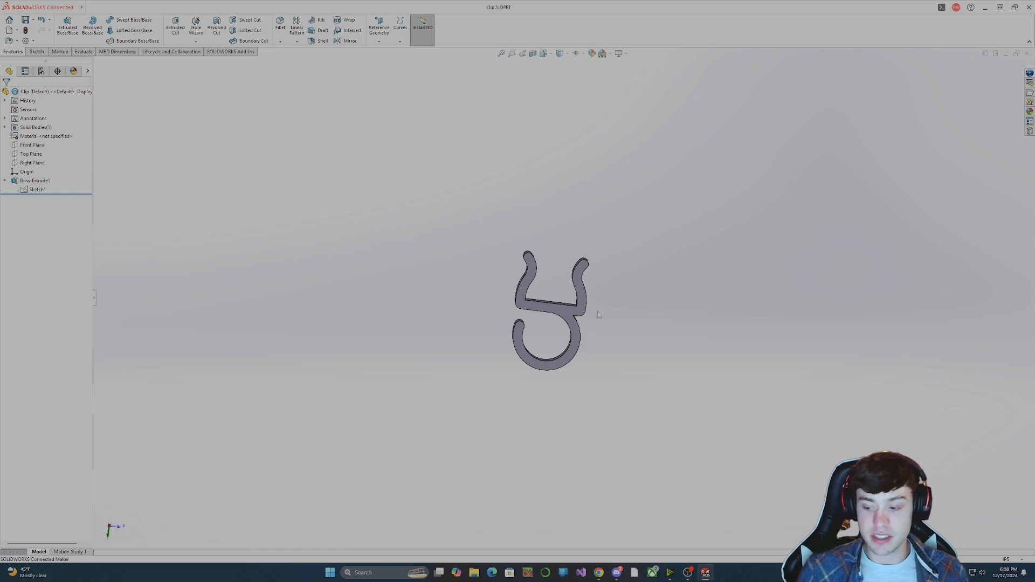
middle_click_drag(623, 267, 658, 279)
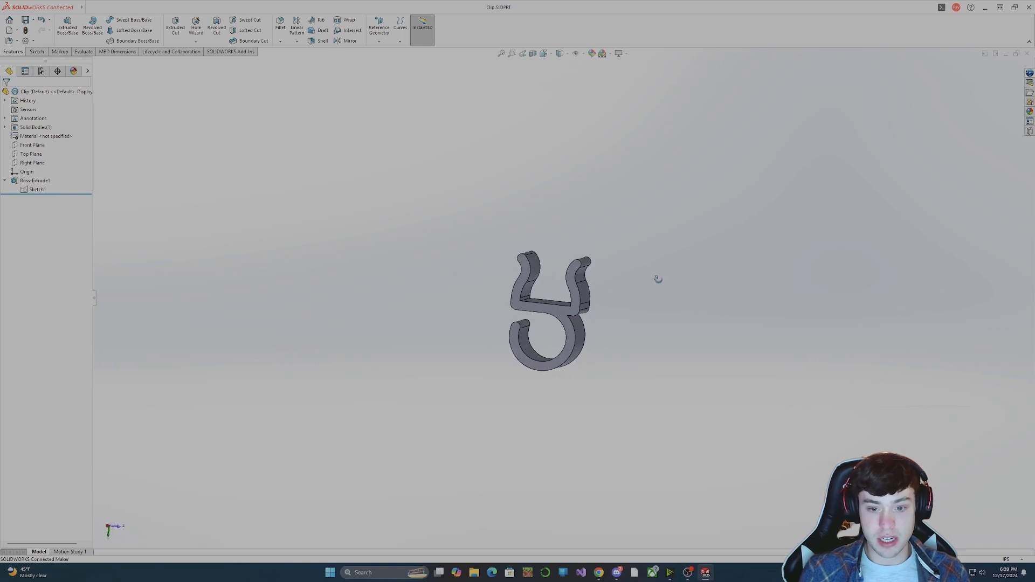
key("ctrl+3")
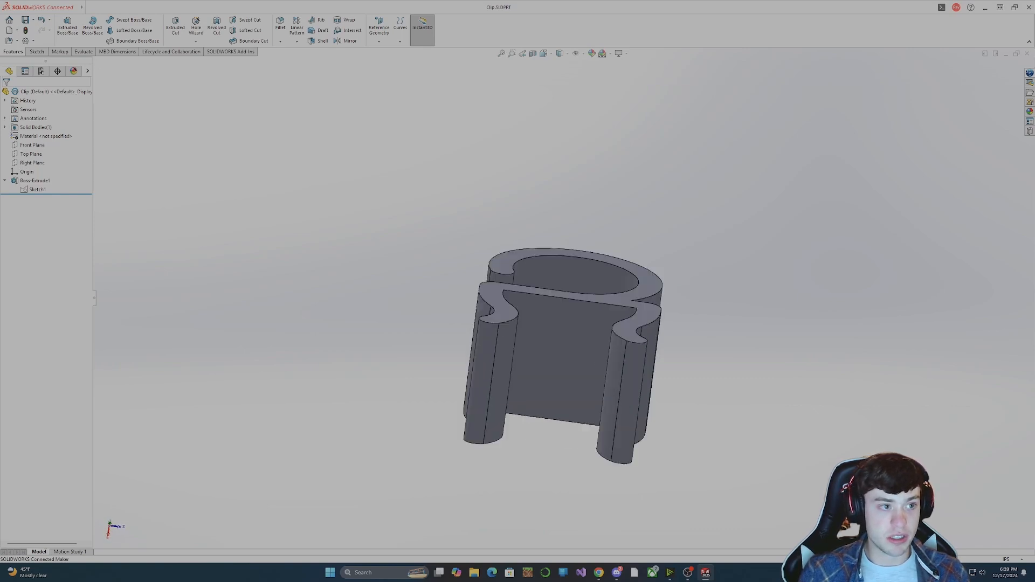